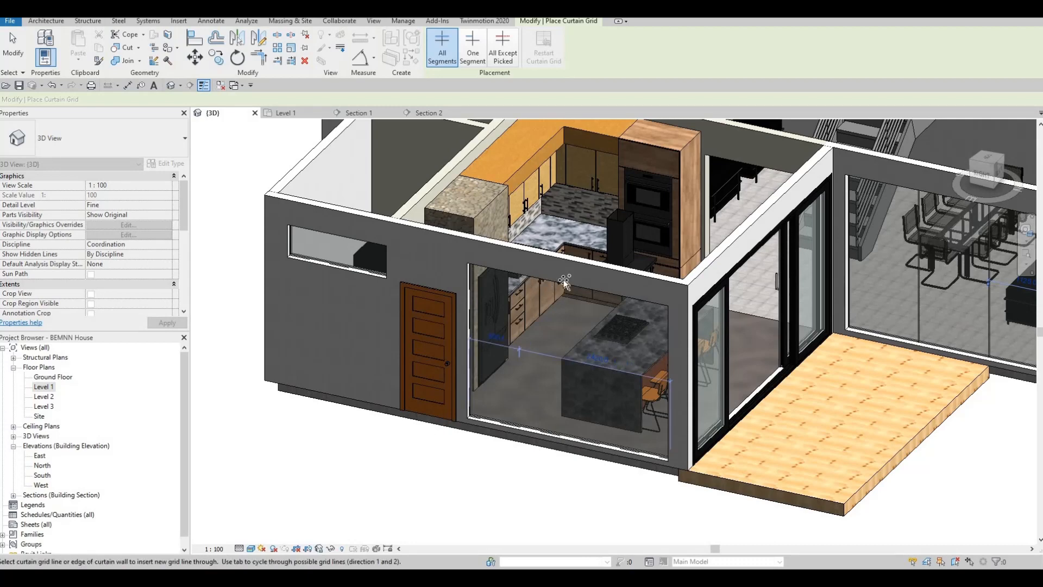
# - Add two vertical curtain grid lines to the kitchen's large glazed opening
pyautogui.click(592, 290)
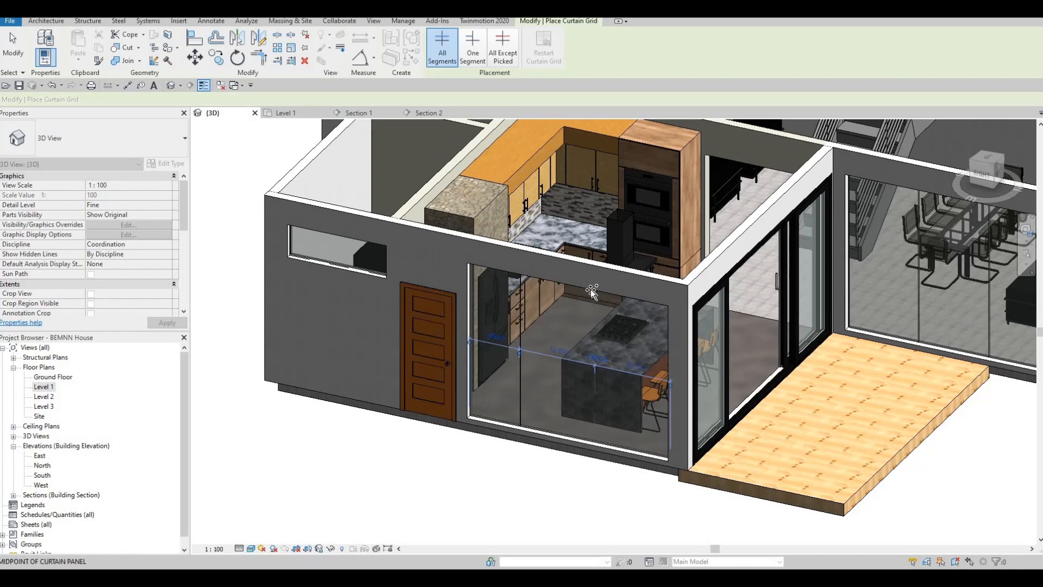
pyautogui.scroll(3, 505, 346)
pyautogui.scroll(2, 528, 375)
pyautogui.press('Escape')
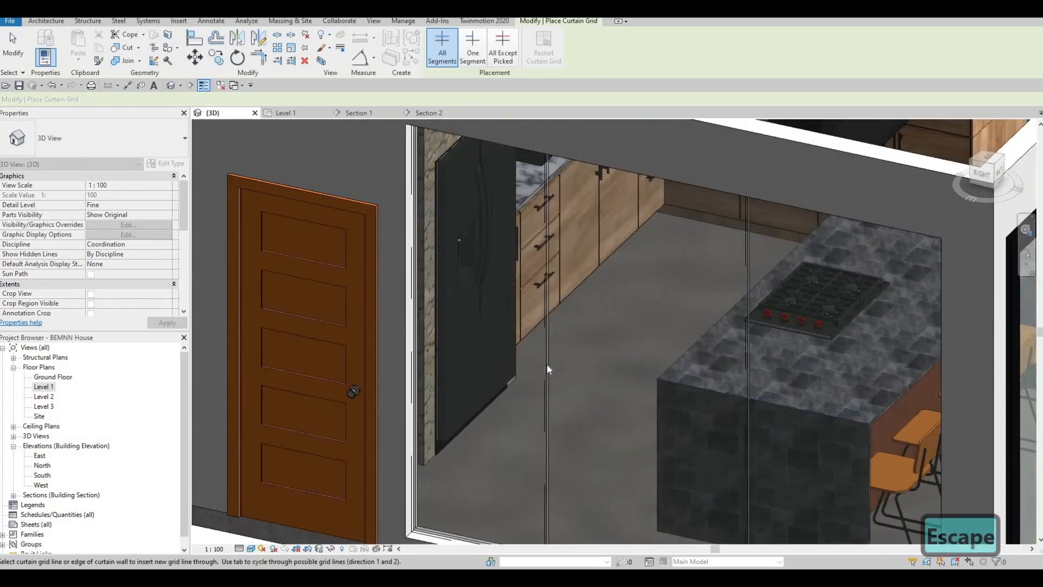
# - Delete both vertical curtain grid lines from the kitchen's curtain wall
pyautogui.press('Escape')
pyautogui.click(545, 364)
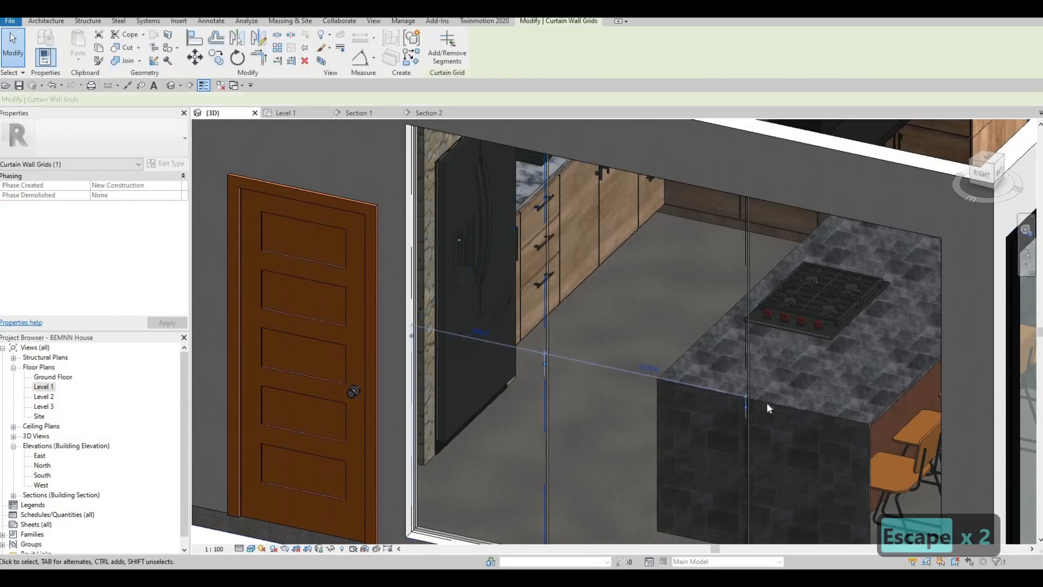
pyautogui.scroll(3, 766, 402)
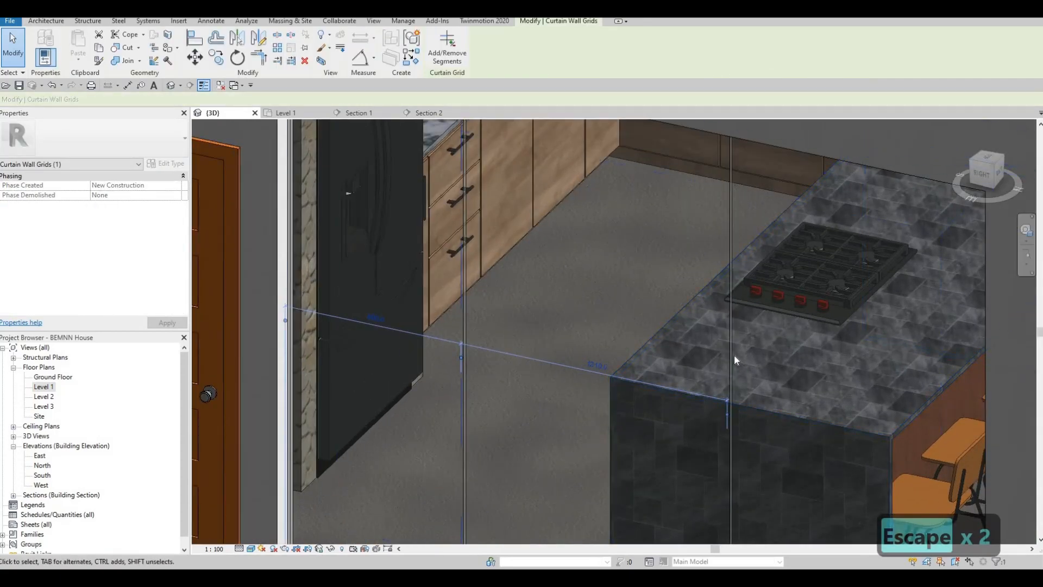
pyautogui.press('Escape')
pyautogui.click(725, 364)
pyautogui.keyDown('shift'); pyautogui.moveTo(504, 317); pyautogui.dragTo(521, 350, button='middle'); pyautogui.keyUp('shift')
pyautogui.press('Escape')
pyautogui.scroll(-8, 522, 350)
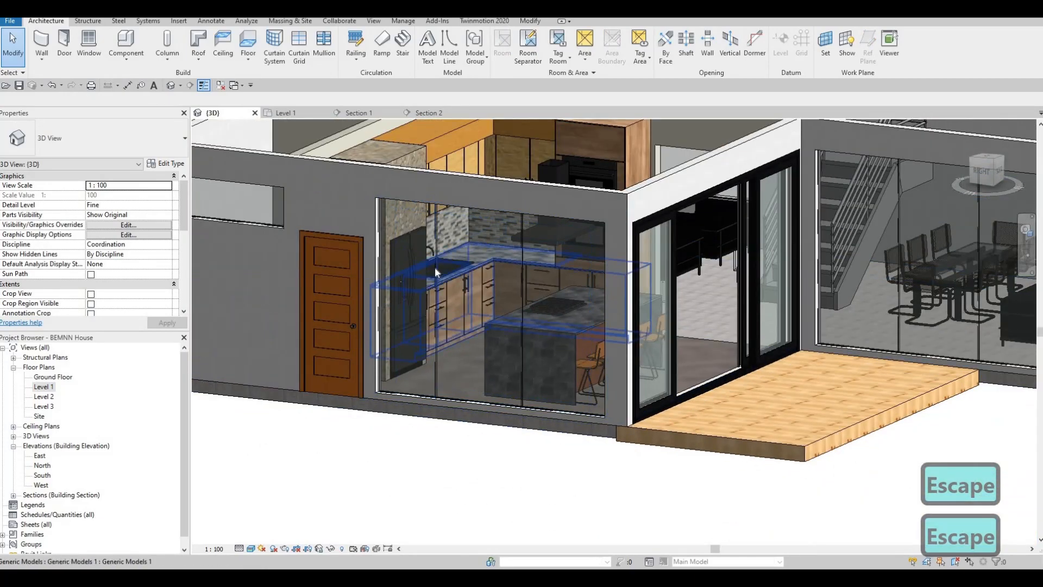
pyautogui.click(435, 266)
pyautogui.press('Delete')
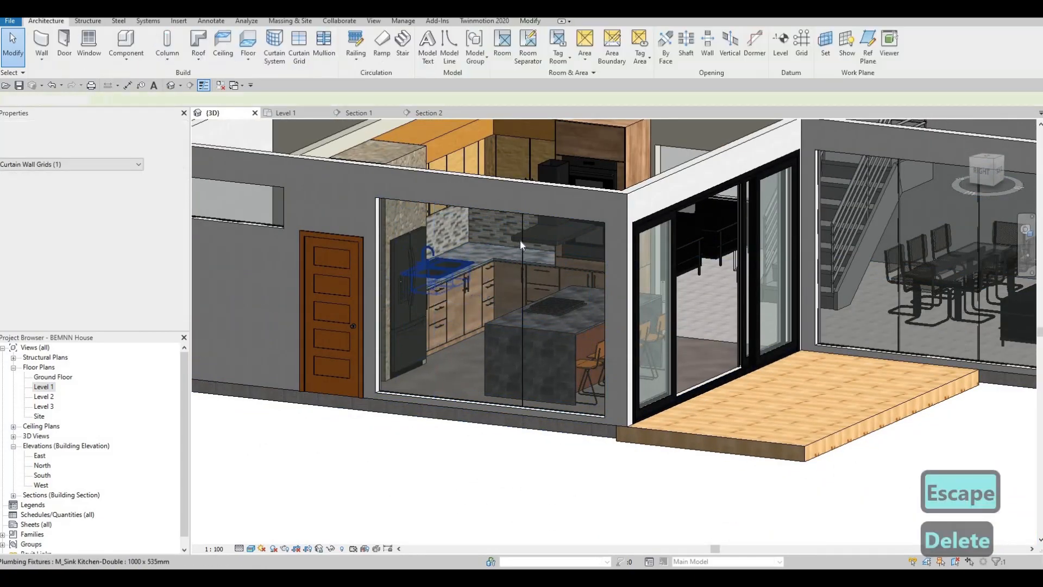
pyautogui.press('Delete')
# - Place two vertical curtain grid lines from the bottom edge of the kitchen's curtain wall, dividing it into three panels
pyautogui.click(298, 46)
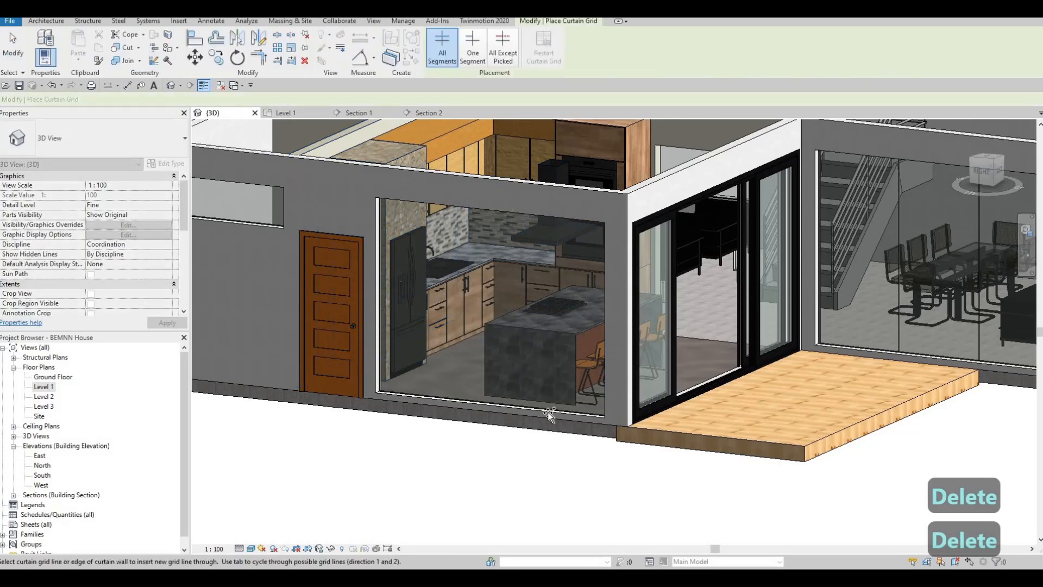
pyautogui.click(530, 411)
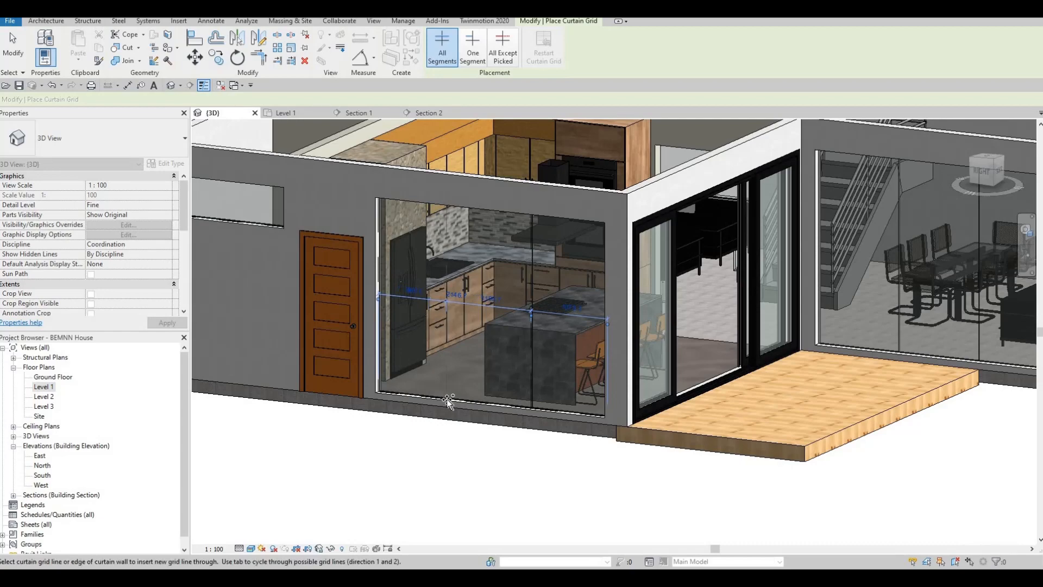
pyautogui.press('Escape')
pyautogui.keyDown('shift'); pyautogui.moveTo(466, 335); pyautogui.dragTo(659, 429, button='middle'); pyautogui.keyUp('shift')
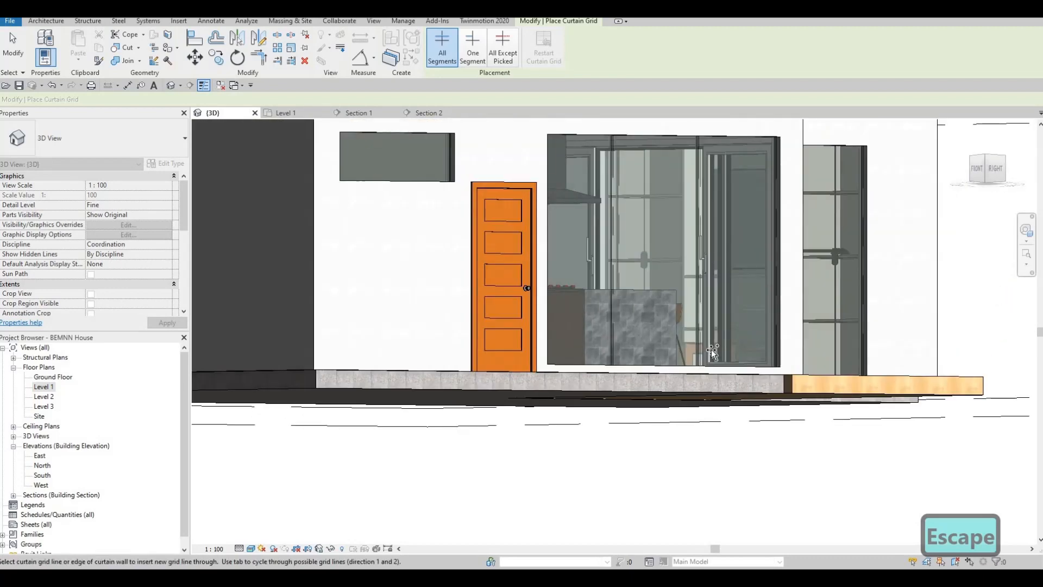
# - Add one vertical grid line at the midpoint of the front living-room window and two to the wider window around the corner
pyautogui.keyDown('shift'); pyautogui.moveTo(713, 352); pyautogui.dragTo(323, 405, button='middle'); pyautogui.keyUp('shift')
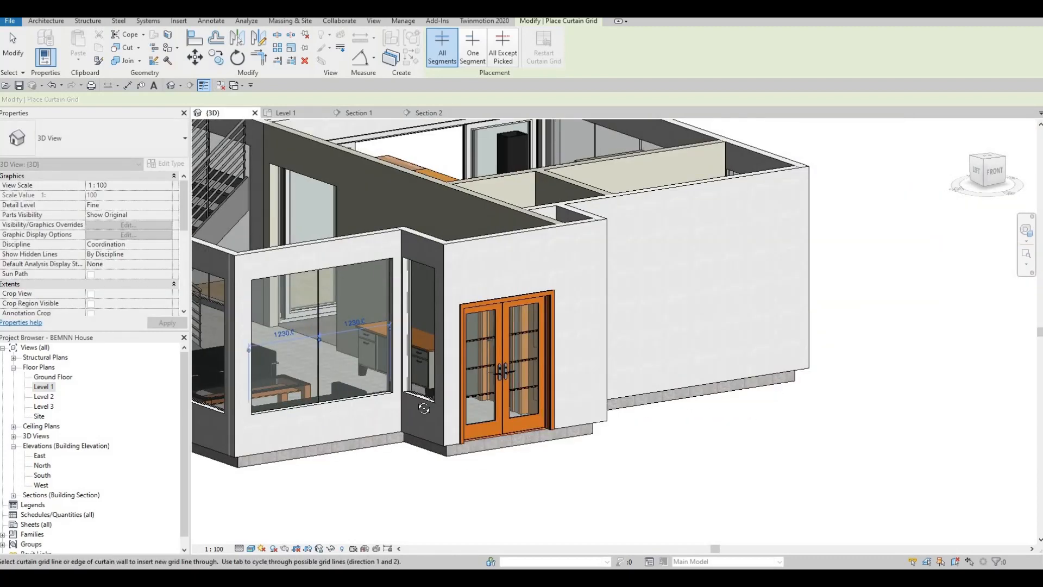
pyautogui.keyDown('shift'); pyautogui.moveTo(691, 342); pyautogui.dragTo(456, 363, button='middle'); pyautogui.keyUp('shift')
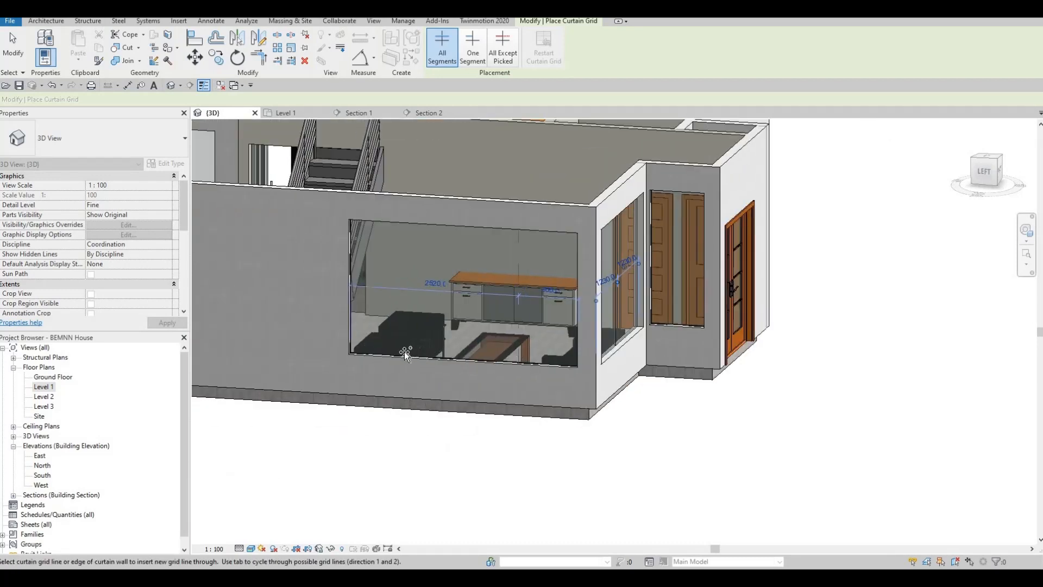
pyautogui.click(425, 357)
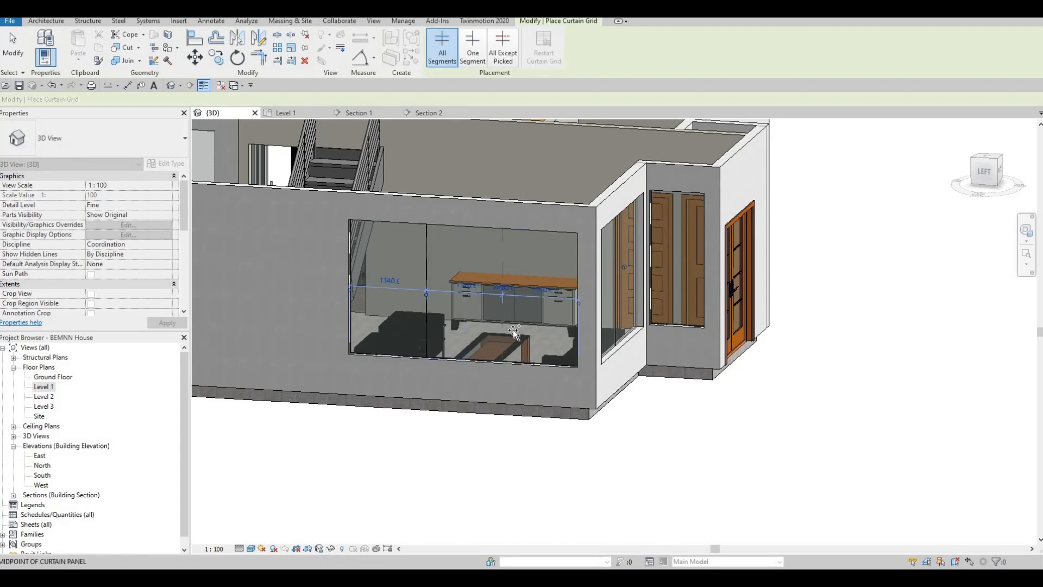
pyautogui.press('Escape')
pyautogui.press('Escape')
pyautogui.keyDown('shift'); pyautogui.moveTo(513, 329); pyautogui.dragTo(326, 89, button='middle'); pyautogui.keyUp('shift')
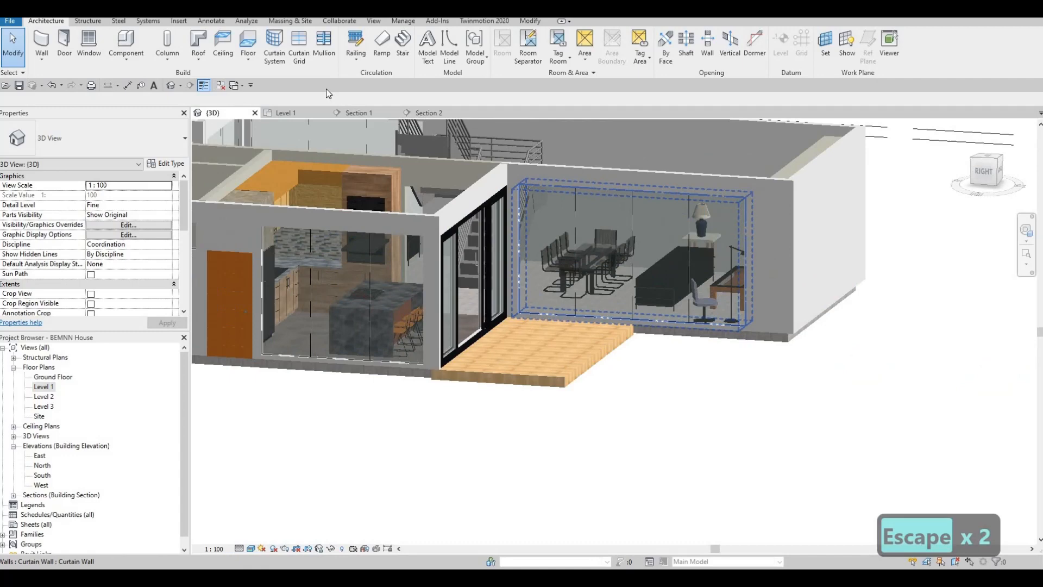
# - Place Rectangular Mullion 50mm x 65mm along the border edges of the dining area's curtain wall
pyautogui.click(324, 48)
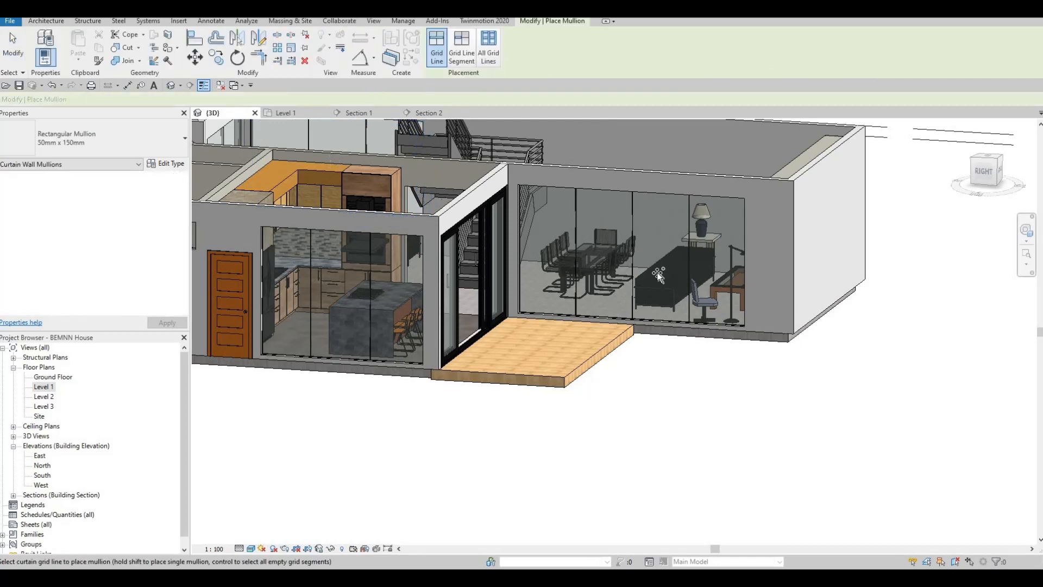
pyautogui.keyDown('shift'); pyautogui.moveTo(578, 335); pyautogui.dragTo(571, 334, button='middle'); pyautogui.keyUp('shift')
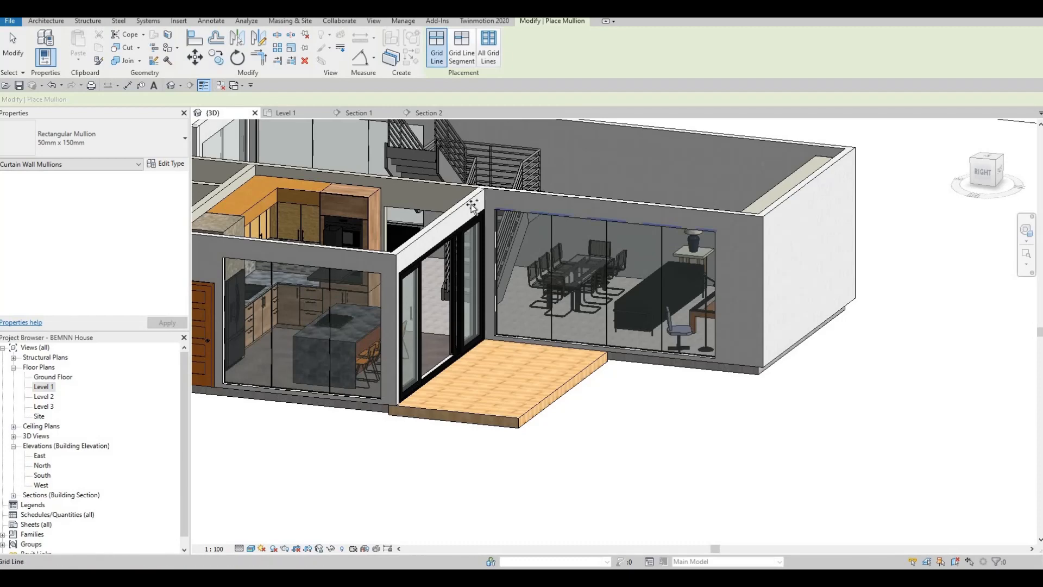
pyautogui.click(118, 145)
pyautogui.click(522, 338)
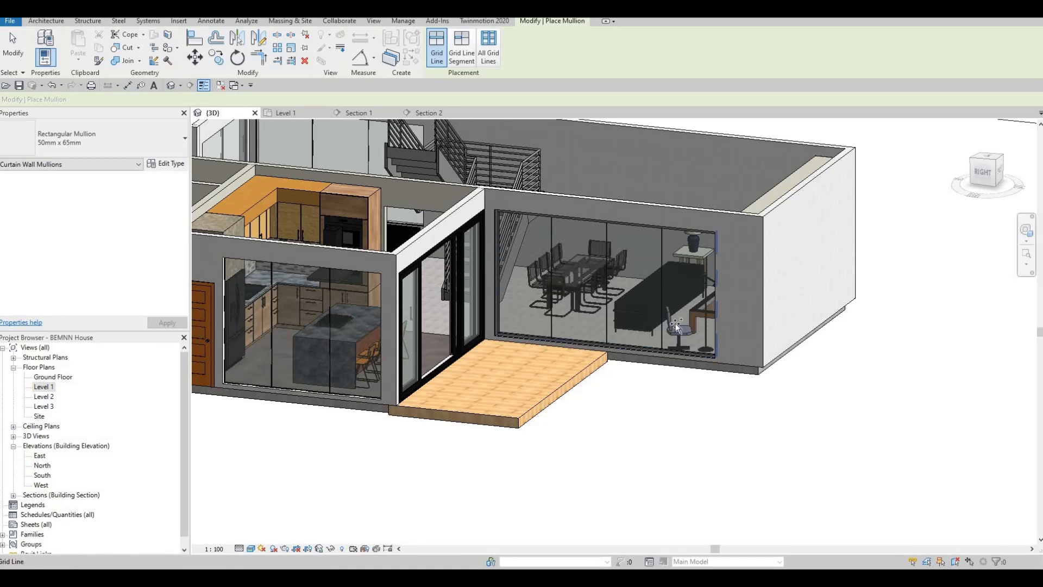
# - Place 50mm x 65mm rectangular mullions along the border edges of the kitchen's curtain wall
pyautogui.moveTo(526, 319); pyautogui.dragTo(668, 306, button='middle')
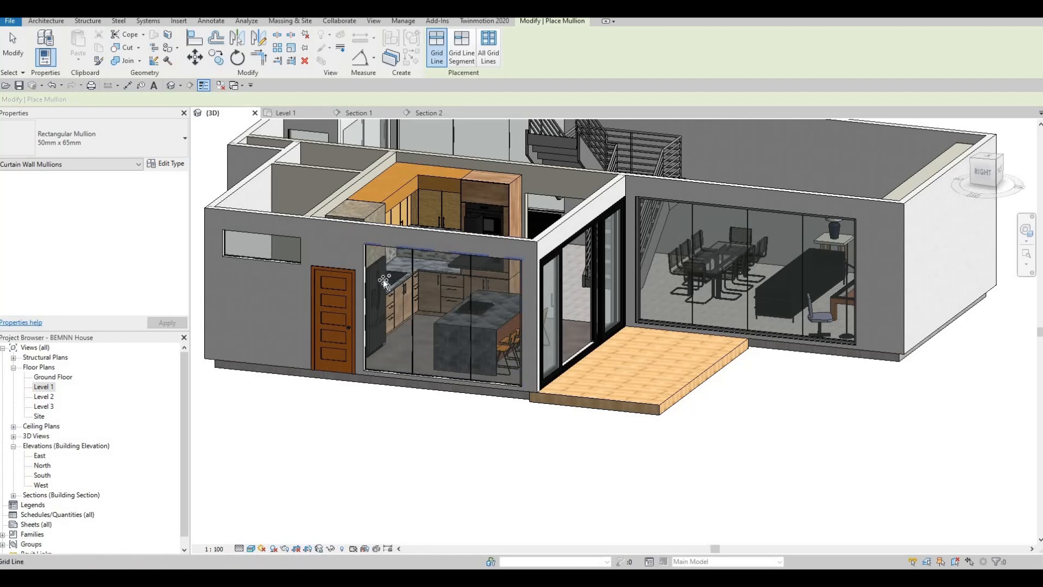
pyautogui.click(419, 375)
pyautogui.scroll(1, 428, 411)
pyautogui.keyDown('shift'); pyautogui.moveTo(510, 420); pyautogui.dragTo(547, 324, button='middle'); pyautogui.keyUp('shift')
pyautogui.scroll(4, 535, 374)
pyautogui.scroll(-5, 530, 376)
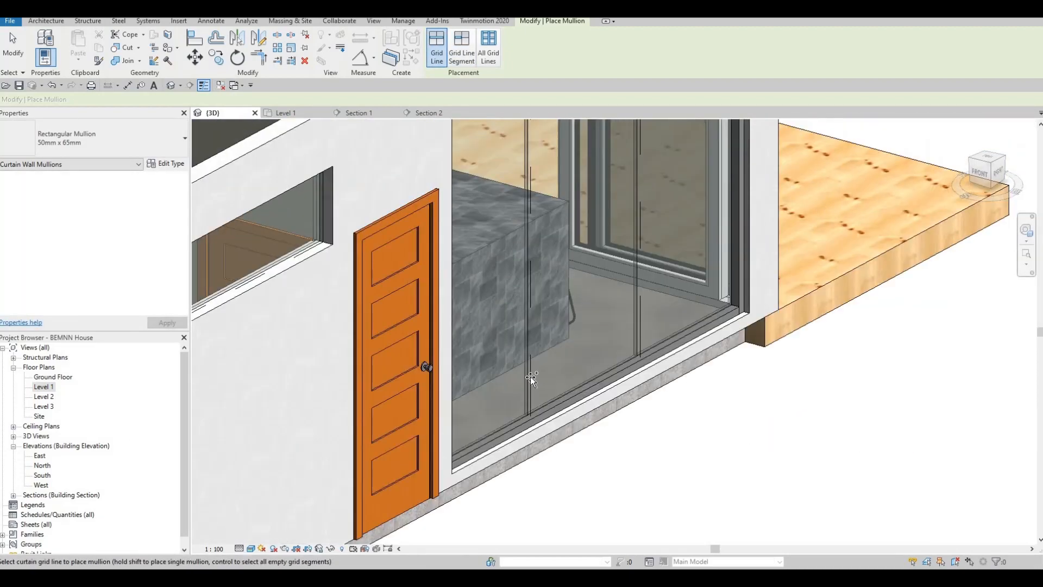
pyautogui.scroll(2, 498, 158)
pyautogui.scroll(-3, 498, 158)
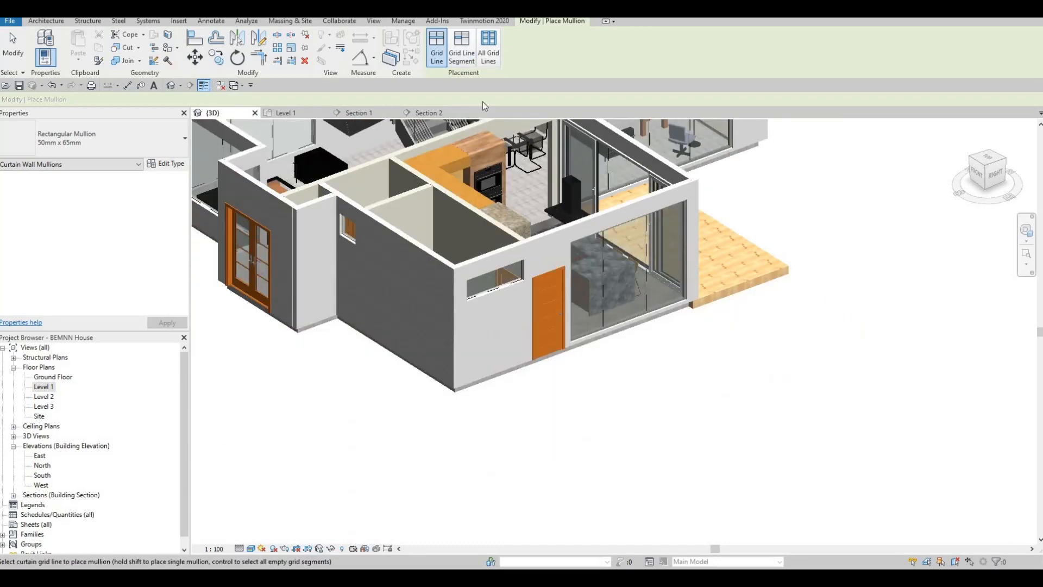
# - Frame the glazed windows around the living-room corner with 50mm x 65mm rectangular mullions
pyautogui.click(488, 53)
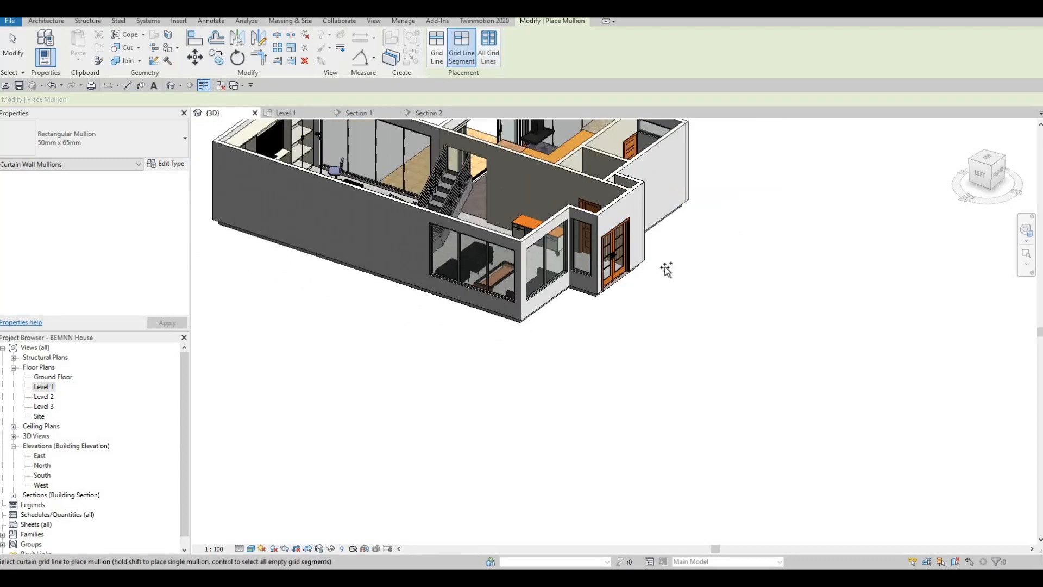
pyautogui.keyDown('shift'); pyautogui.moveTo(668, 268); pyautogui.dragTo(465, 300, button='middle'); pyautogui.keyUp('shift')
pyautogui.keyDown('shift'); pyautogui.moveTo(559, 289); pyautogui.dragTo(375, 296, button='middle'); pyautogui.keyUp('shift')
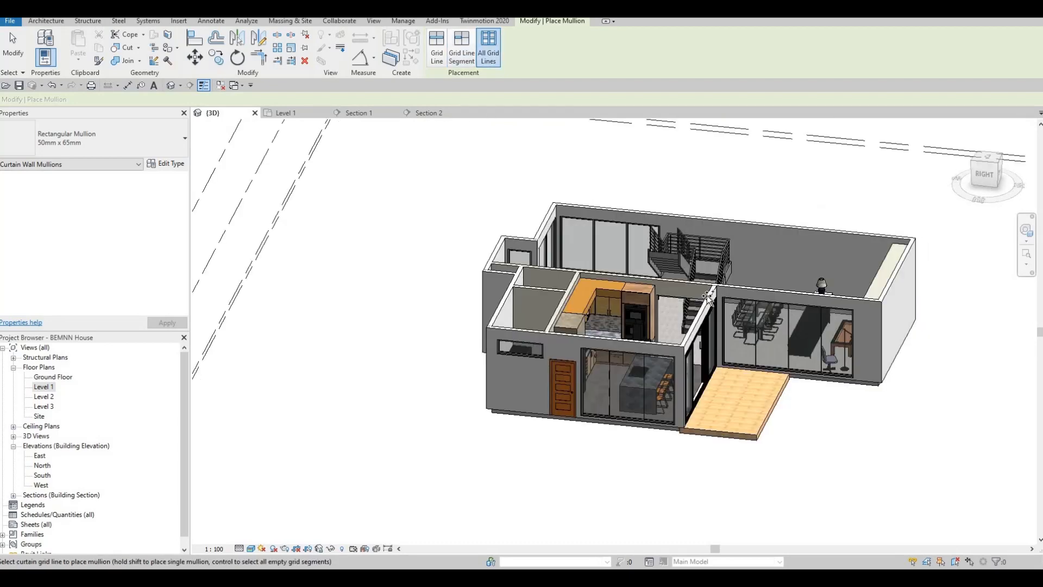
pyautogui.moveTo(795, 337); pyautogui.dragTo(686, 294, button='middle')
pyautogui.scroll(3, 650, 288)
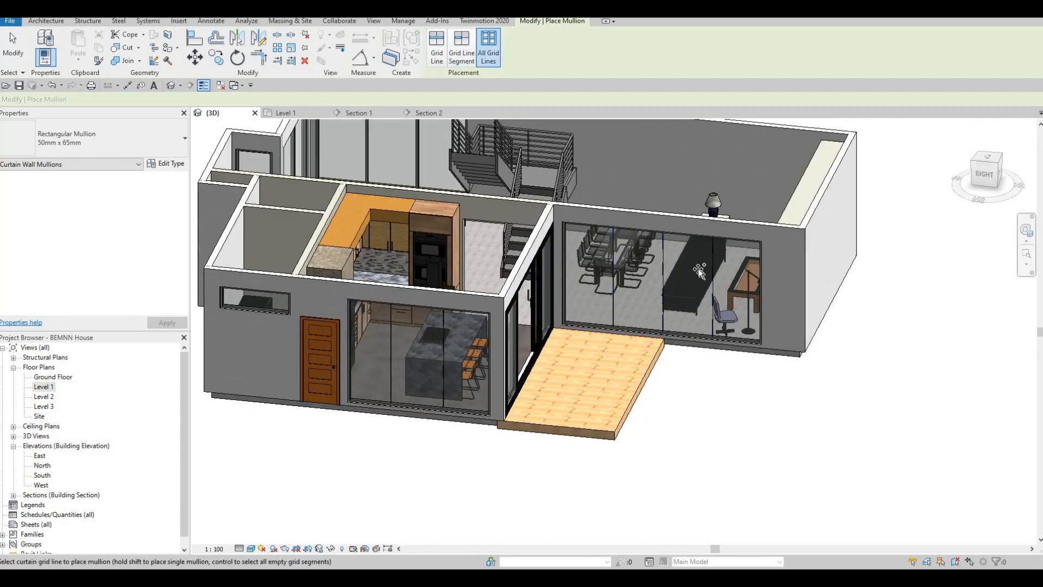
pyautogui.keyDown('shift'); pyautogui.moveTo(691, 238); pyautogui.dragTo(672, 308, button='middle'); pyautogui.keyUp('shift')
pyautogui.press('Escape')
pyautogui.press('Escape')
# - Open the type properties of the kitchen's sliding door
pyautogui.moveTo(592, 305); pyautogui.dragTo(837, 209, button='middle')
pyautogui.scroll(2, 596, 192)
pyautogui.moveTo(837, 141); pyautogui.dragTo(413, 261, button='middle')
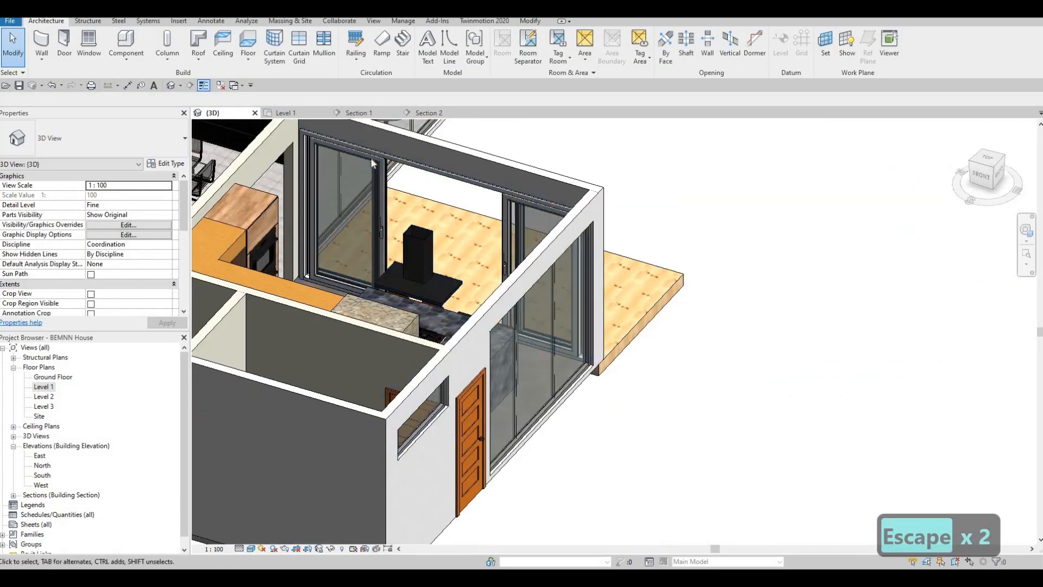
pyautogui.click(325, 169)
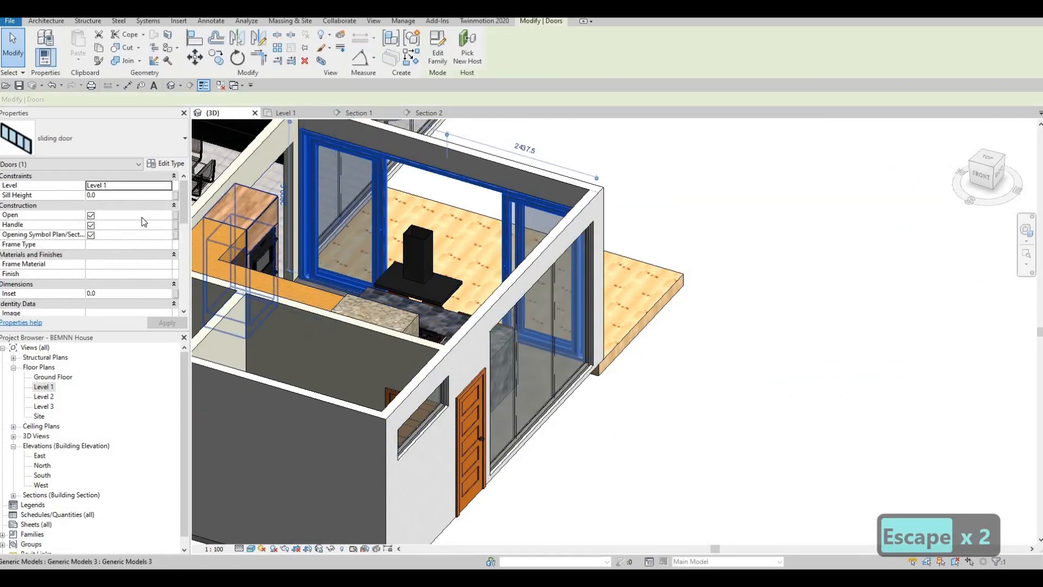
pyautogui.scroll(-3, 130, 240)
pyautogui.scroll(-5, 131, 241)
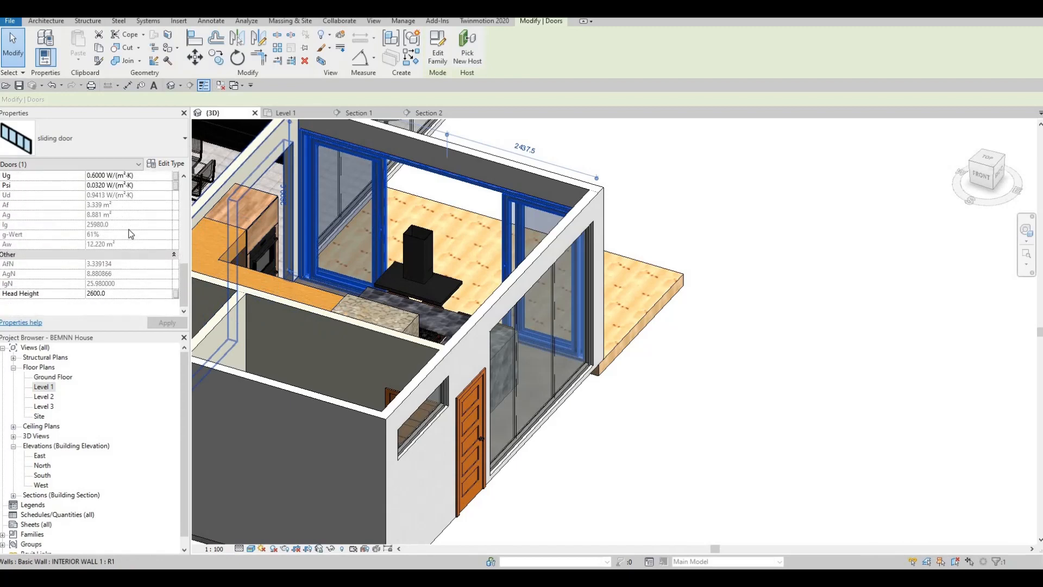
pyautogui.scroll(8, 133, 239)
pyautogui.click(165, 163)
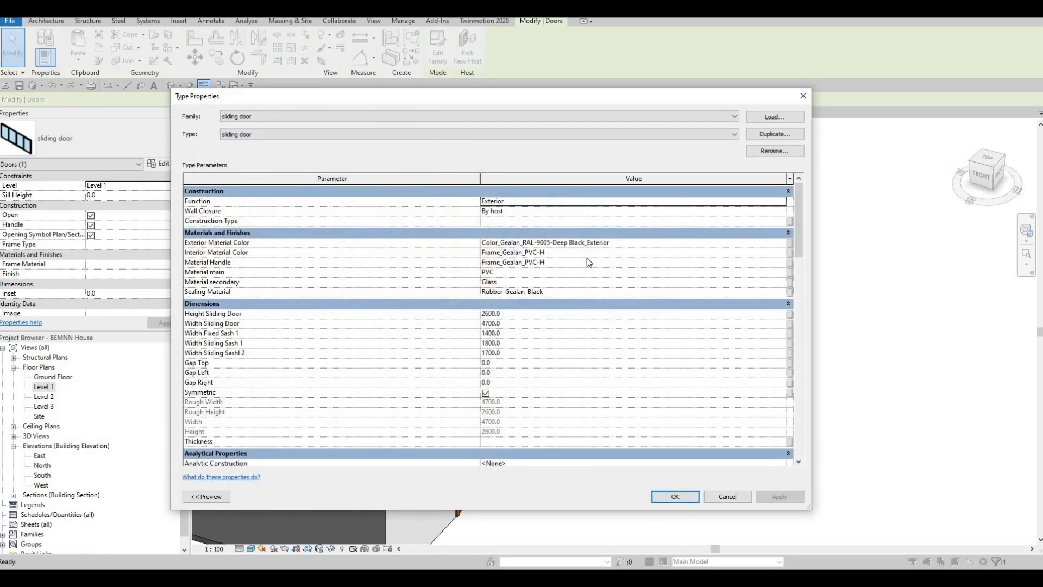
# - Set the sliding door type's interior material color to Color_Gealan_RAL-9005-Deep Black_Exterior, copied from its exterior material color
pyautogui.click(624, 242)
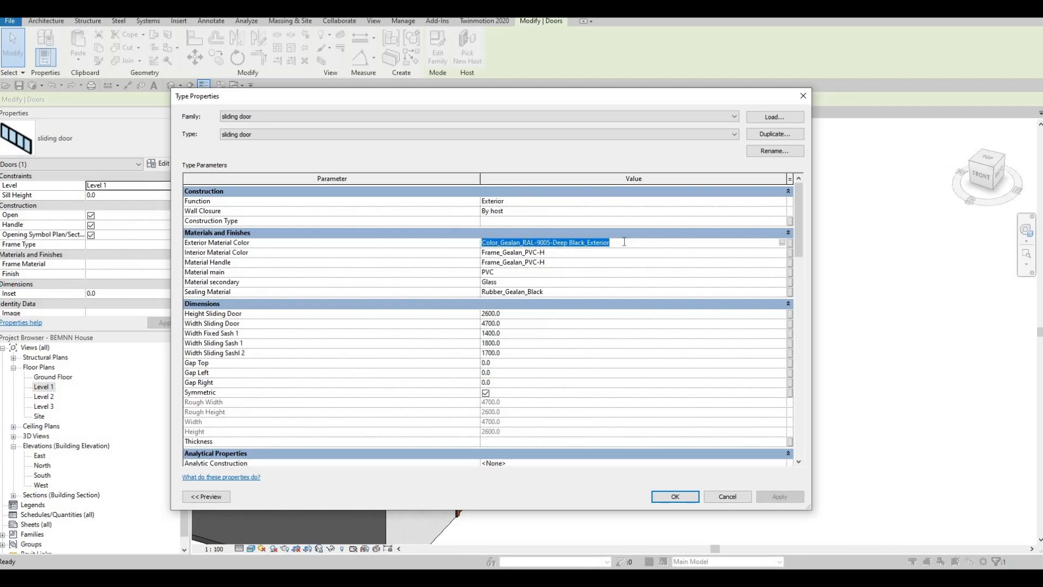
pyautogui.hotkey('ctrl', 'c')
pyautogui.click(580, 252)
pyautogui.hotkey('ctrl', 'v')
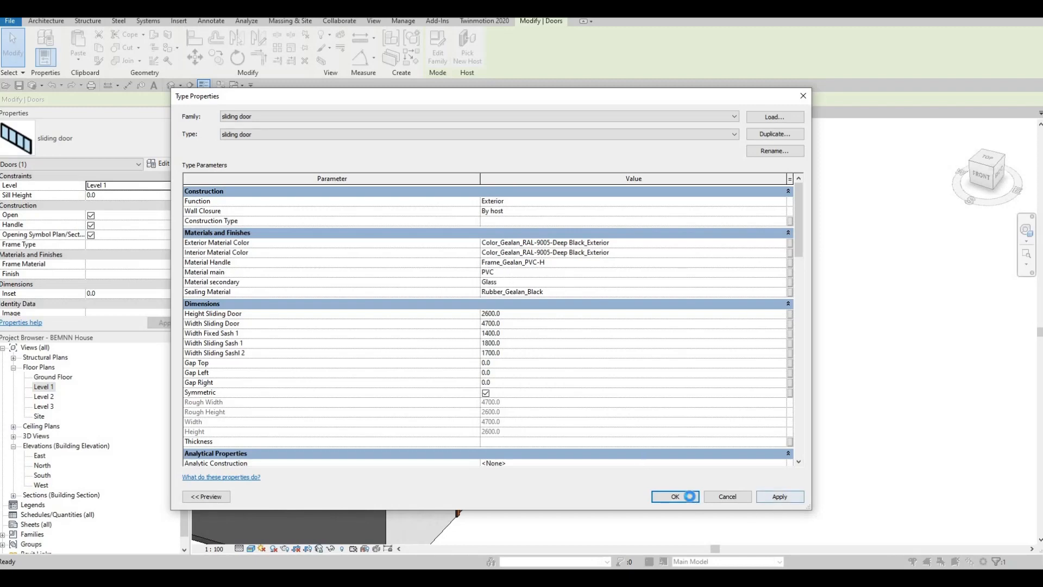
pyautogui.click(689, 496)
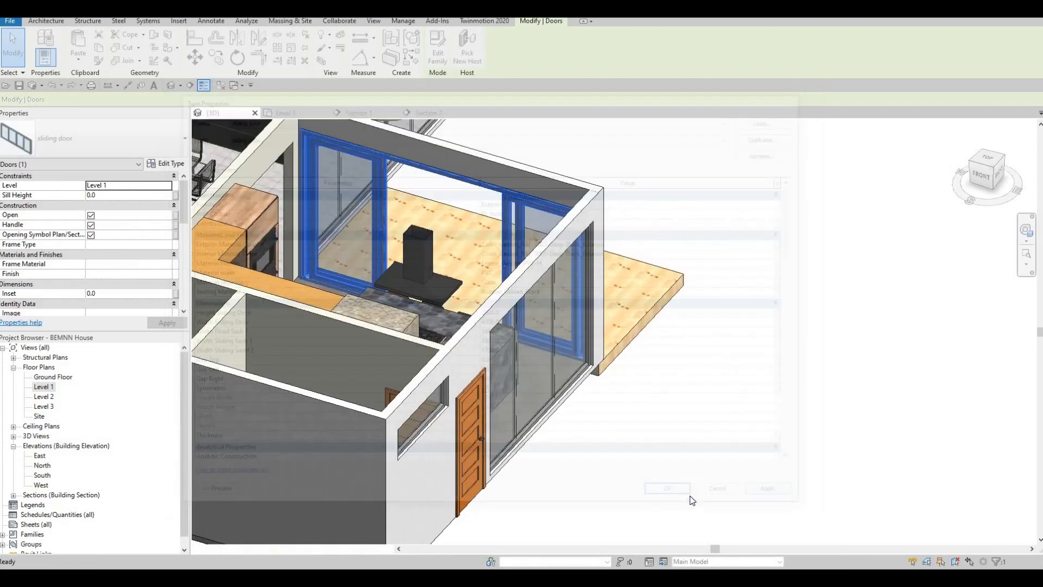
pyautogui.press('Escape')
pyautogui.press('Escape')
pyautogui.scroll(3, 434, 232)
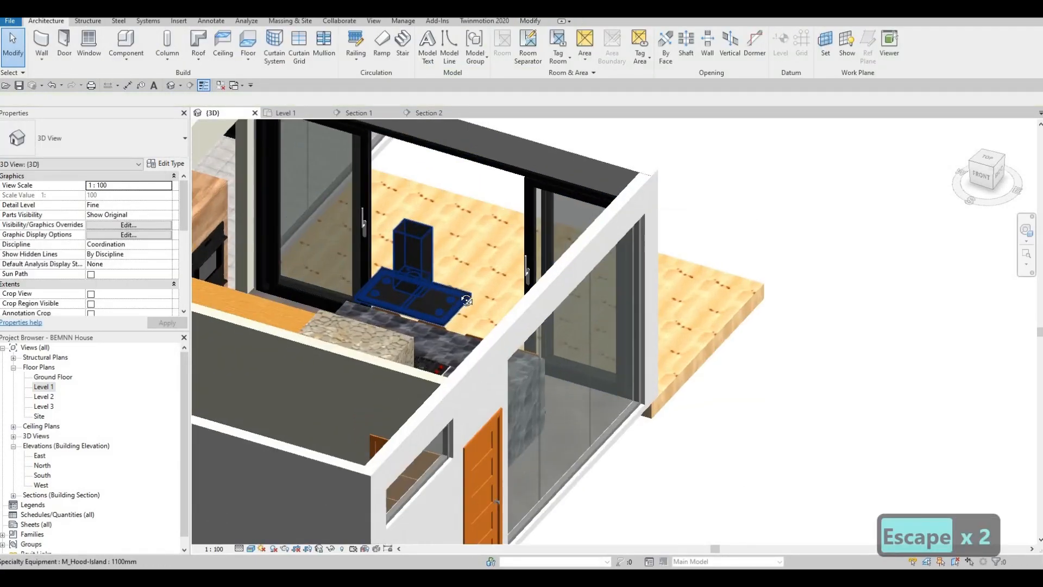
# - Delete the 900mm Pipe railing along the outer side of the stair
pyautogui.keyDown('shift'); pyautogui.moveTo(327, 389); pyautogui.dragTo(708, 188, button='middle'); pyautogui.keyUp('shift')
pyautogui.scroll(-2, 413, 293)
pyautogui.scroll(-1, 697, 212)
pyautogui.scroll(-1, 707, 188)
pyautogui.moveTo(446, 381); pyautogui.dragTo(704, 352, button='middle')
pyautogui.scroll(-2, 704, 352)
pyautogui.keyDown('shift'); pyautogui.moveTo(708, 243); pyautogui.dragTo(712, 259, button='middle'); pyautogui.keyUp('shift')
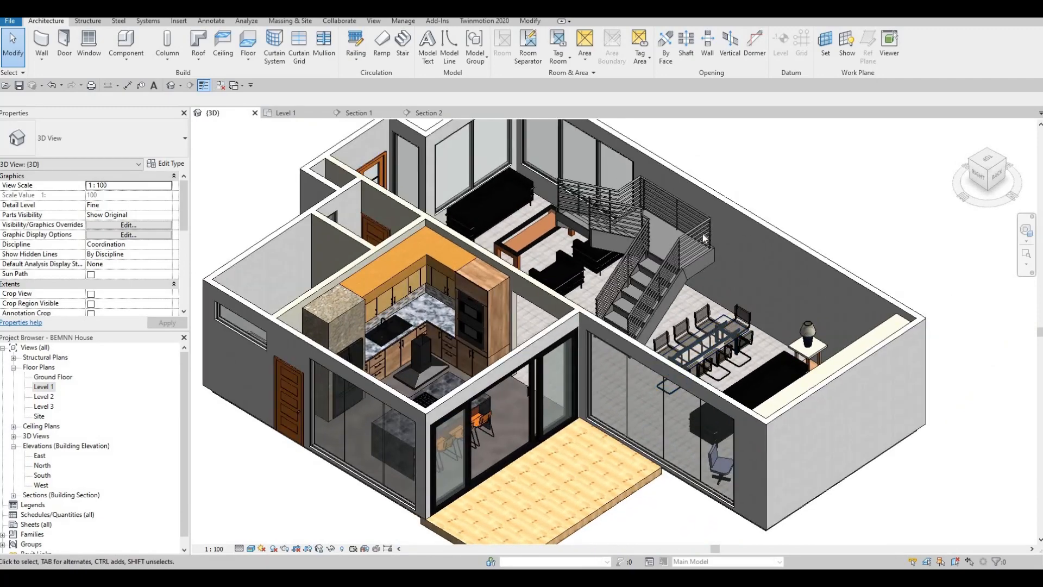
pyautogui.scroll(4, 702, 234)
pyautogui.click(672, 210)
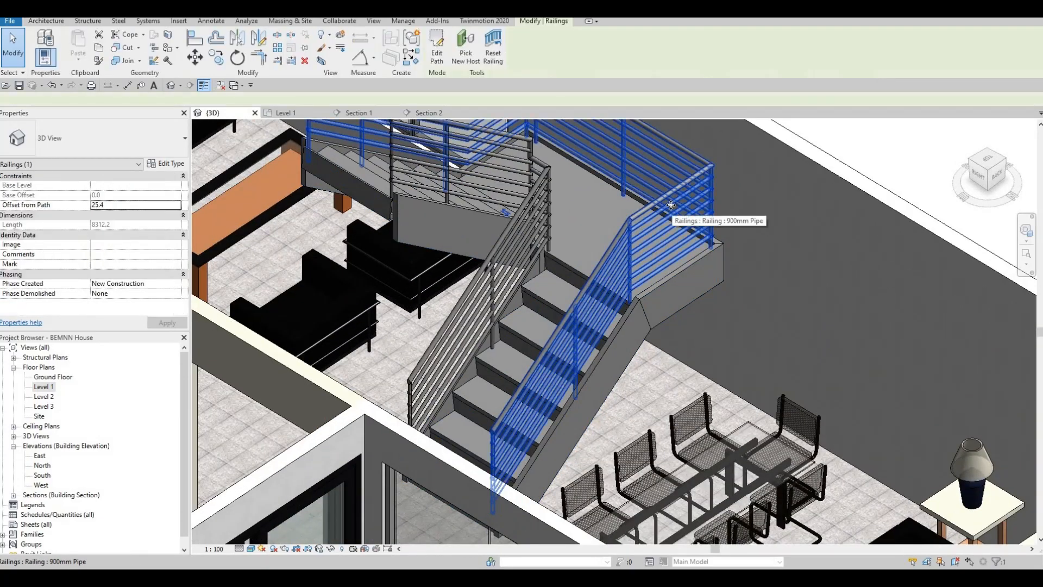
pyautogui.press('Delete')
pyautogui.press('Delete')
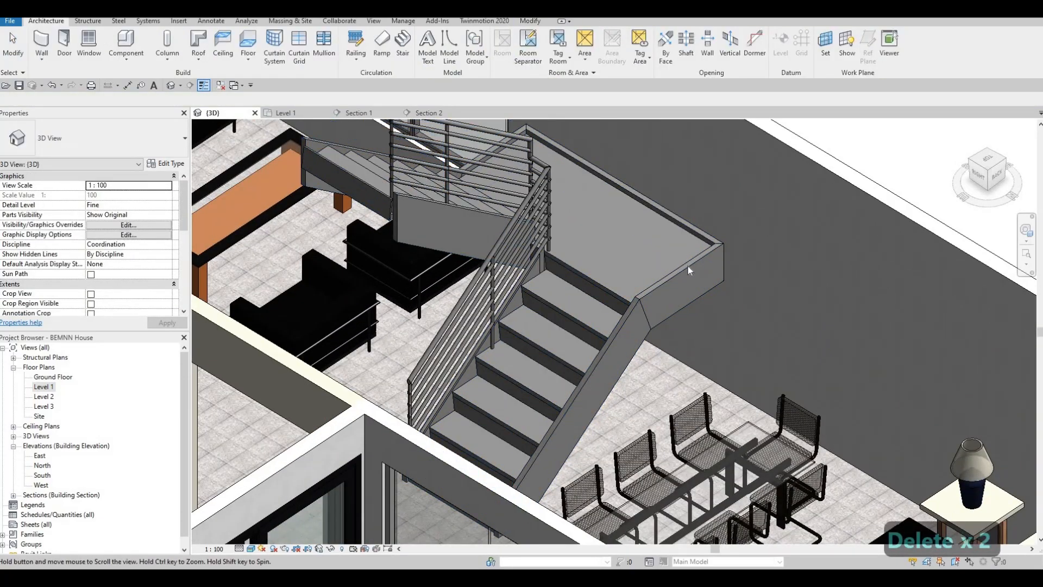
pyautogui.scroll(-3, 688, 265)
pyautogui.scroll(2, 644, 279)
pyautogui.press('Escape')
pyautogui.press('Escape')
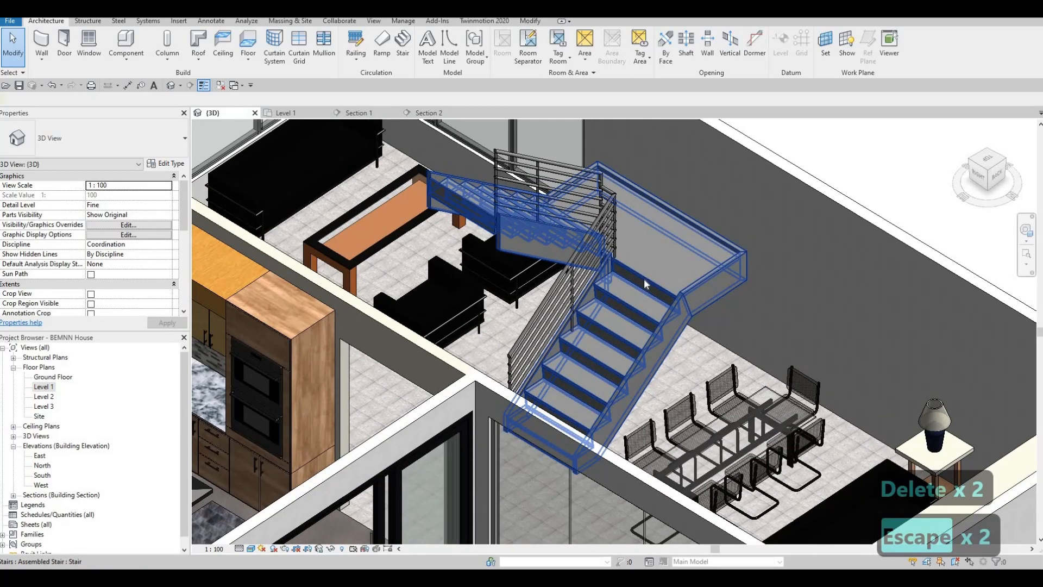
pyautogui.click(644, 278)
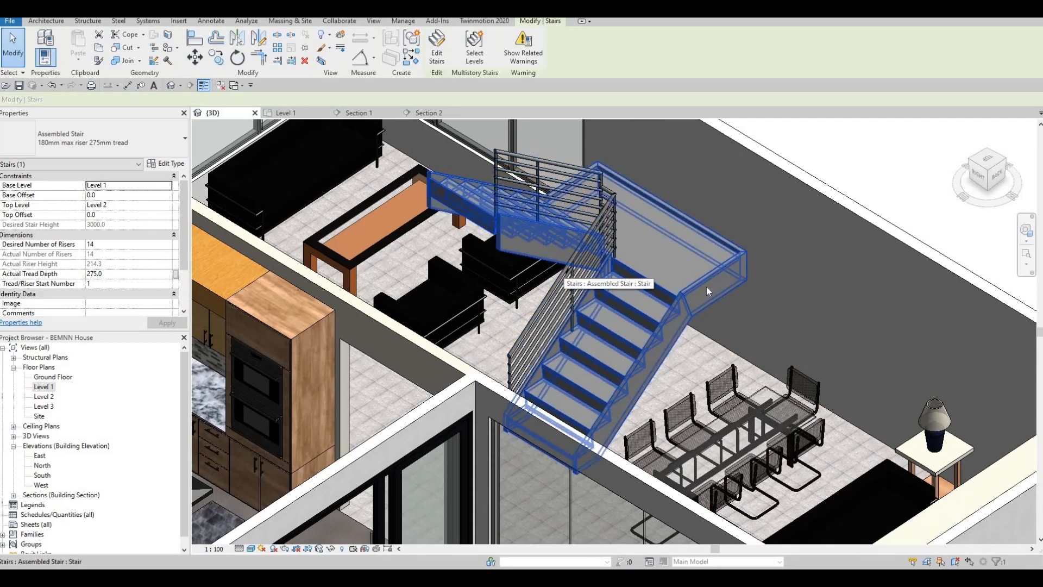
pyautogui.press('Escape')
pyautogui.press('Escape')
pyautogui.press('Escape')
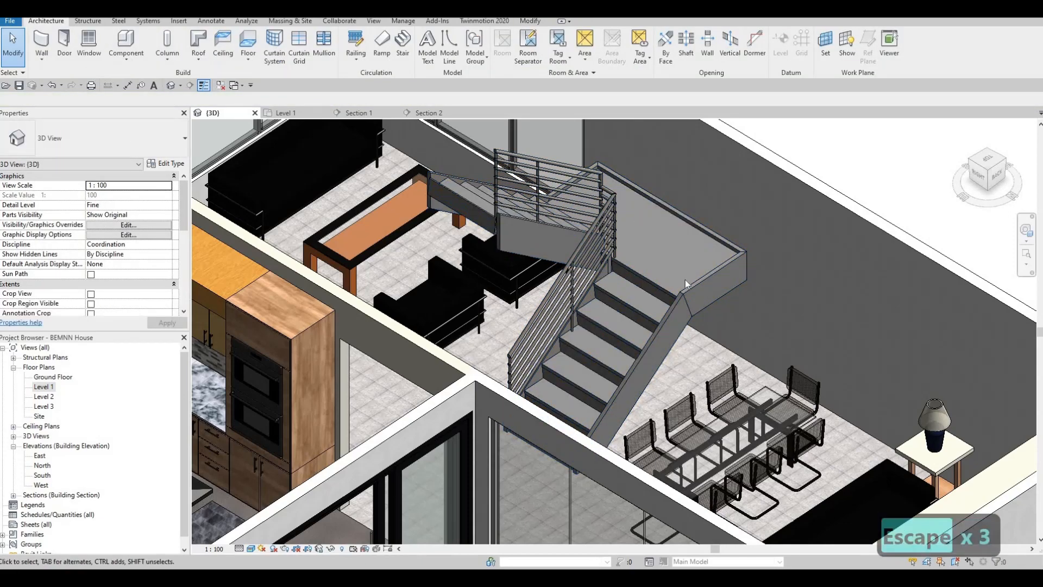
# - Undo the deletion of the outer stair railing
pyautogui.scroll(2, 686, 280)
pyautogui.hotkey('ctrl', 'z')
pyautogui.scroll(-2, 700, 227)
pyautogui.press('Escape')
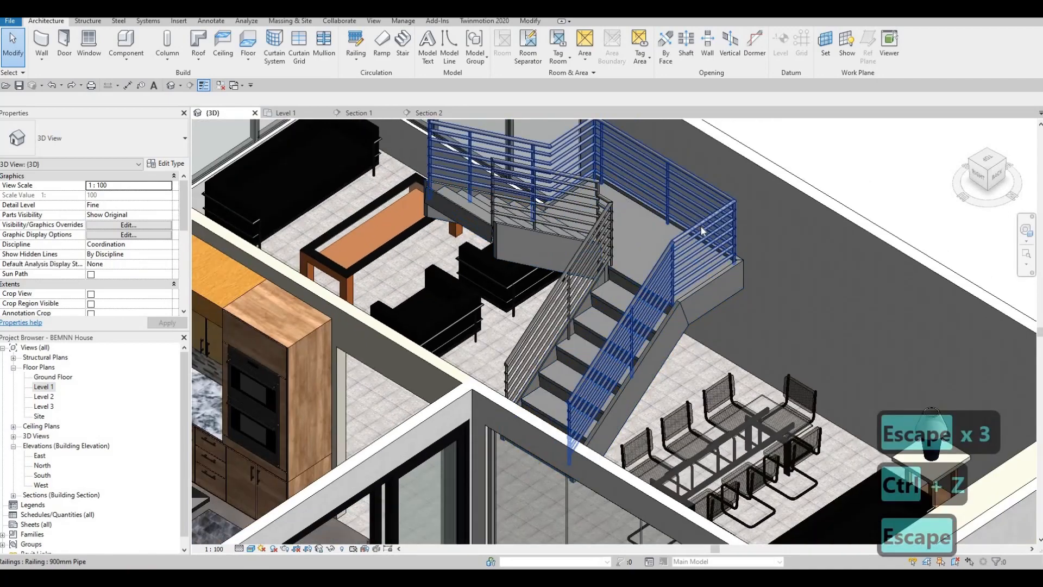
# - Try to remove the landing segments from the path of the outer 900mm Pipe stair railing
pyautogui.click(700, 230)
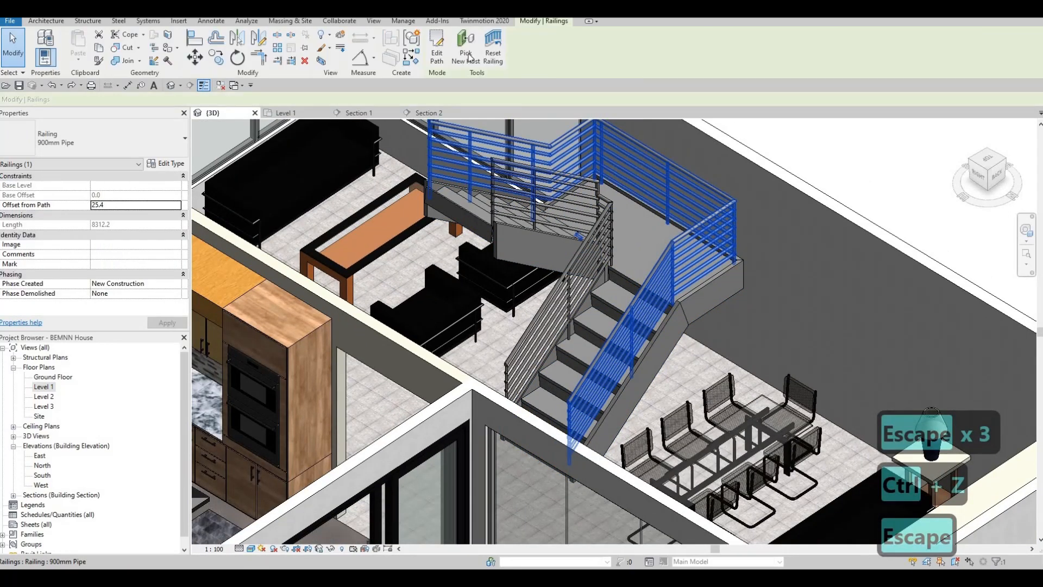
pyautogui.click(437, 52)
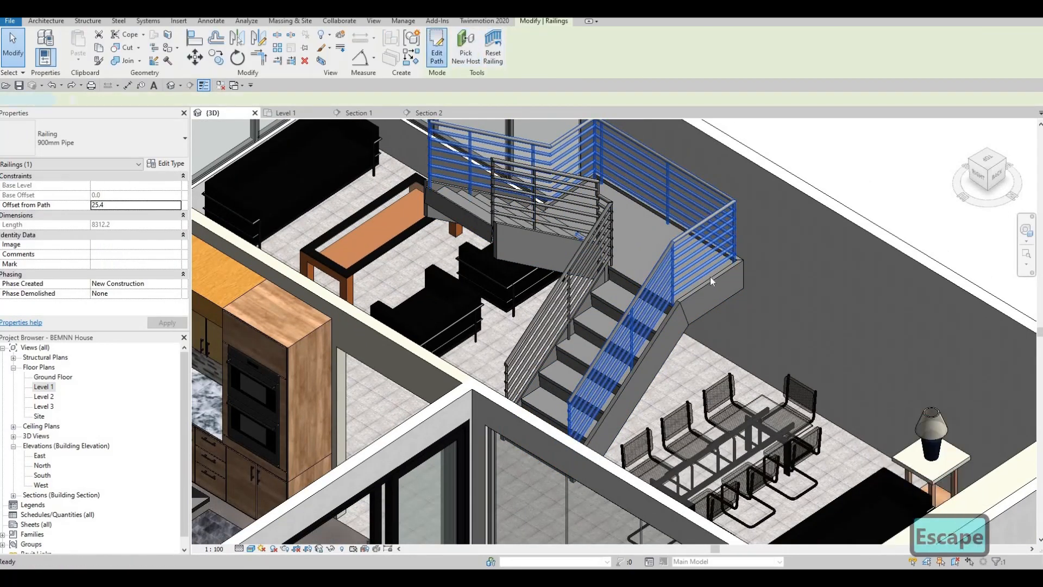
pyautogui.click(706, 356)
pyautogui.scroll(-2, 674, 321)
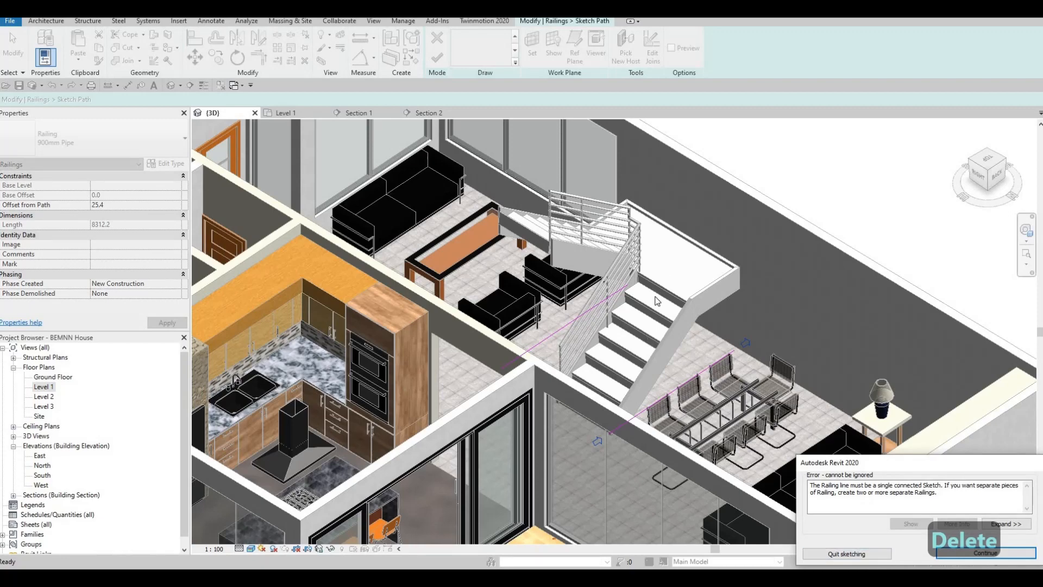
pyautogui.press('Escape')
pyautogui.scroll(3, 653, 306)
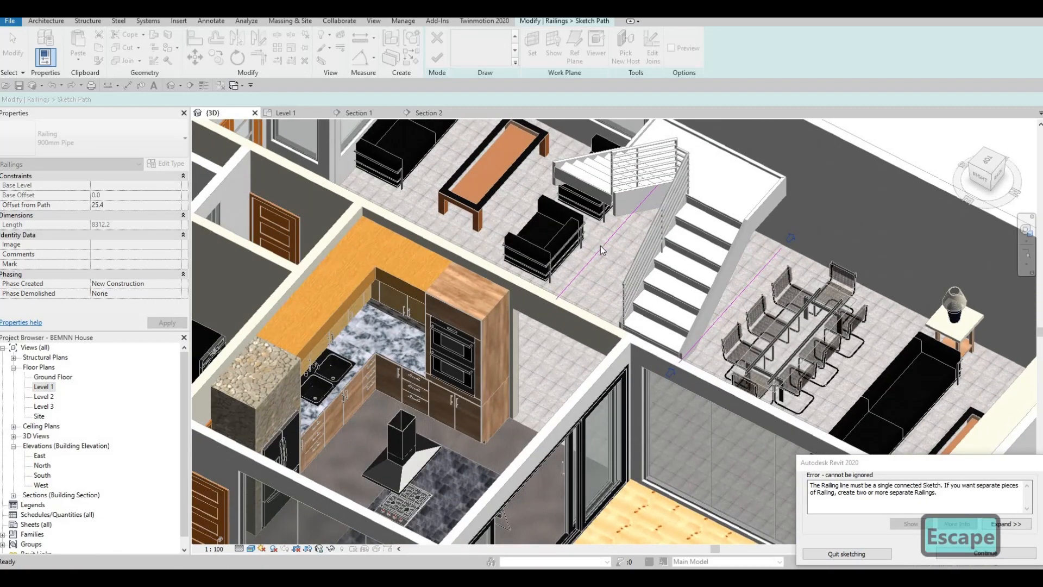
pyautogui.press('Escape')
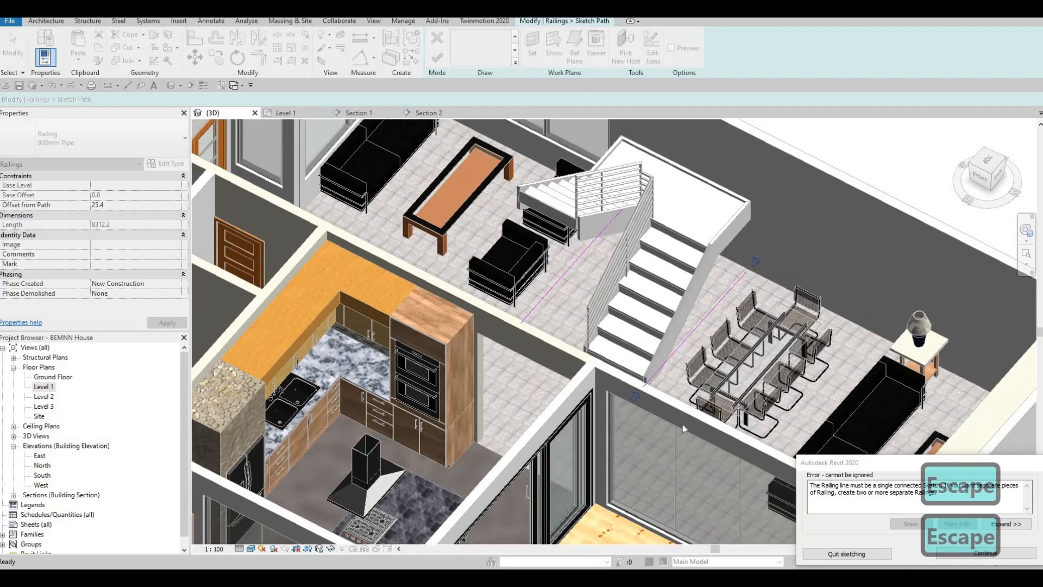
pyautogui.click(847, 553)
pyautogui.click(548, 296)
# - Delete both the outer and inner 900mm Pipe railings from the stair
pyautogui.scroll(4, 730, 251)
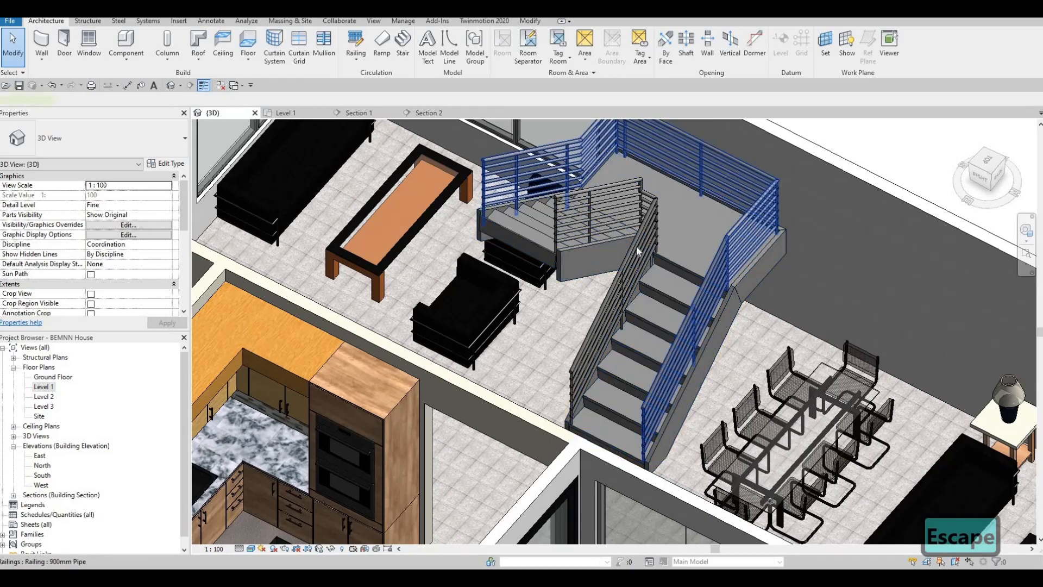
pyautogui.click(726, 264)
pyautogui.press('Delete')
pyautogui.click(659, 222)
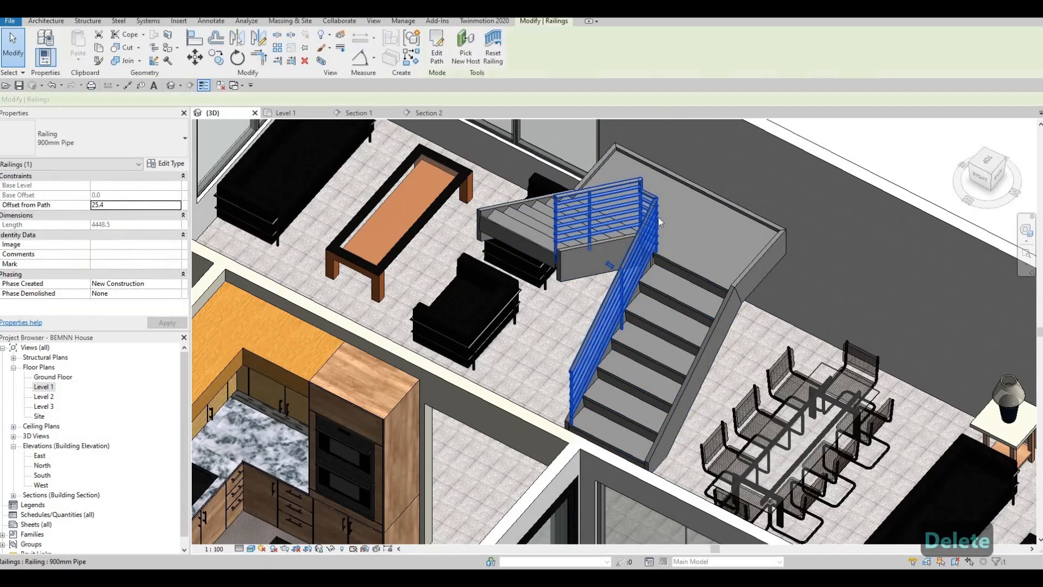
pyautogui.press('Delete')
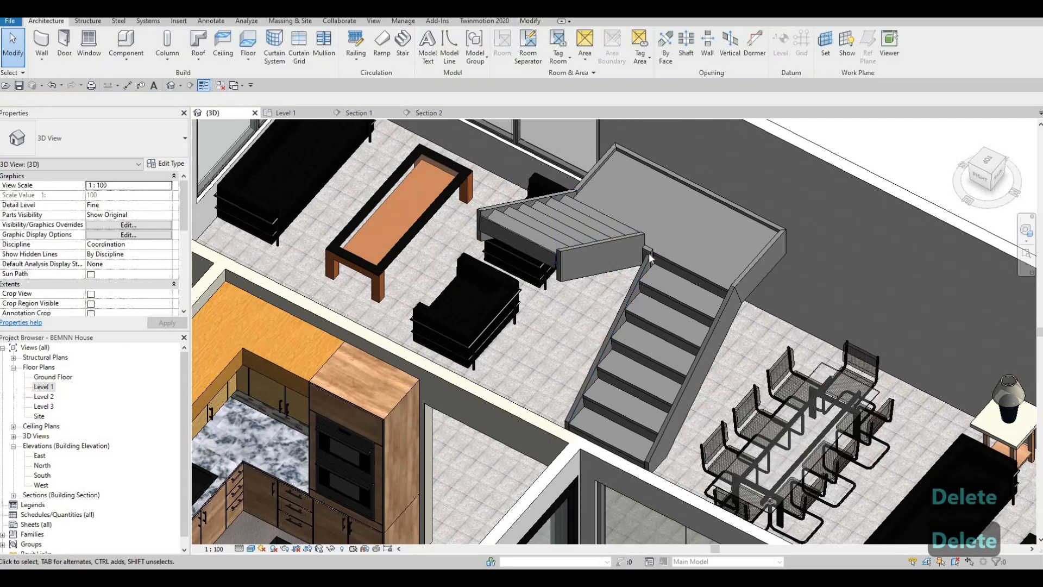
# - Open the type properties of the assembled stair, 180mm max riser 275mm tread
pyautogui.click(686, 272)
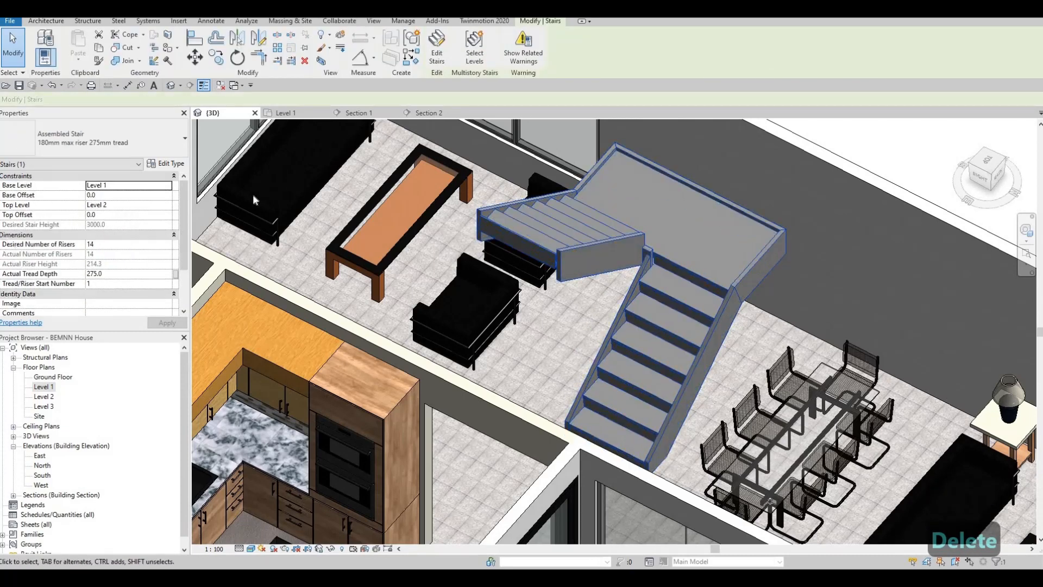
pyautogui.scroll(-1, 166, 179)
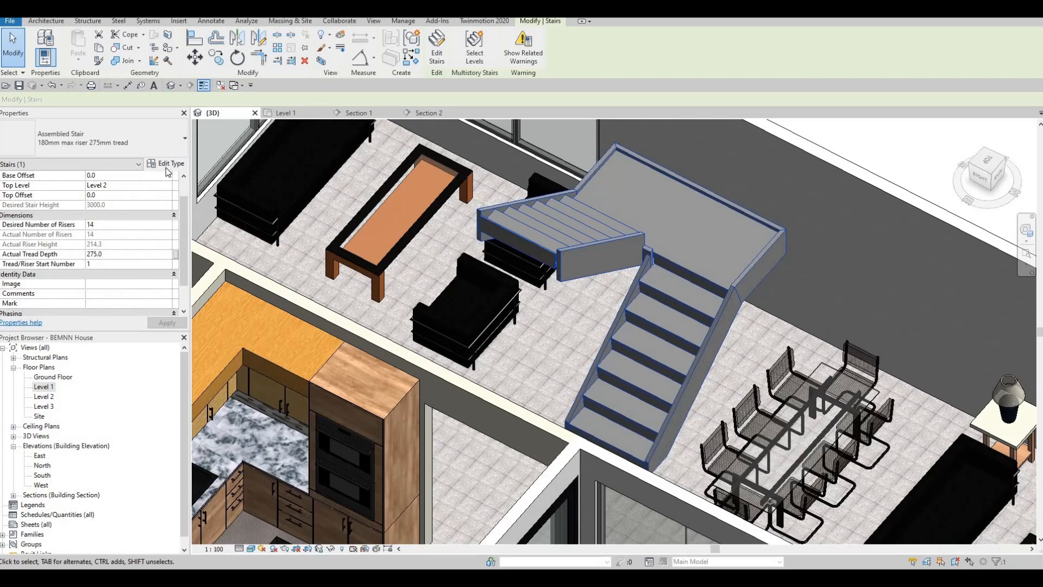
pyautogui.click(166, 166)
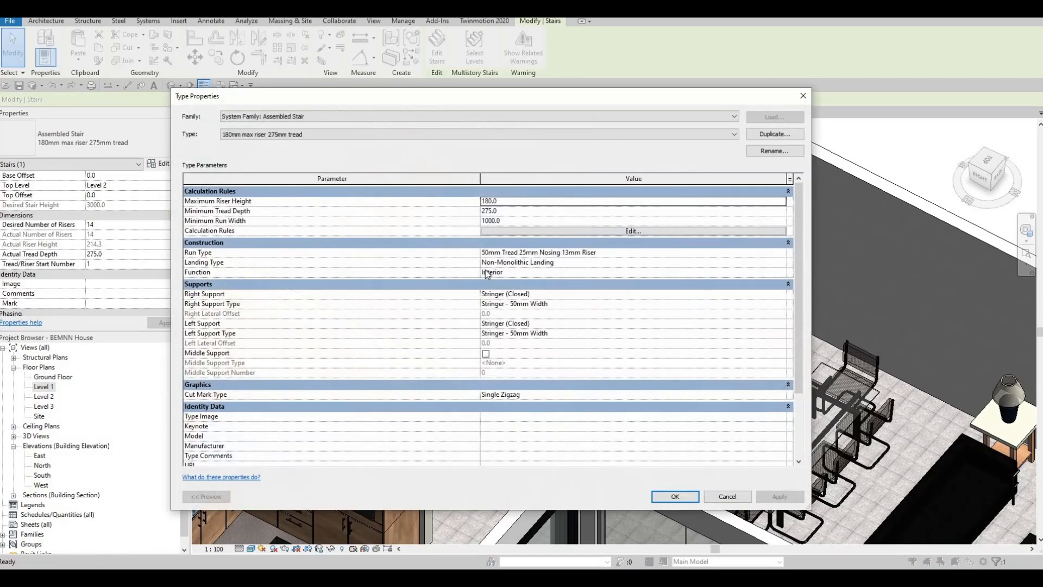
pyautogui.click(723, 291)
pyautogui.click(783, 294)
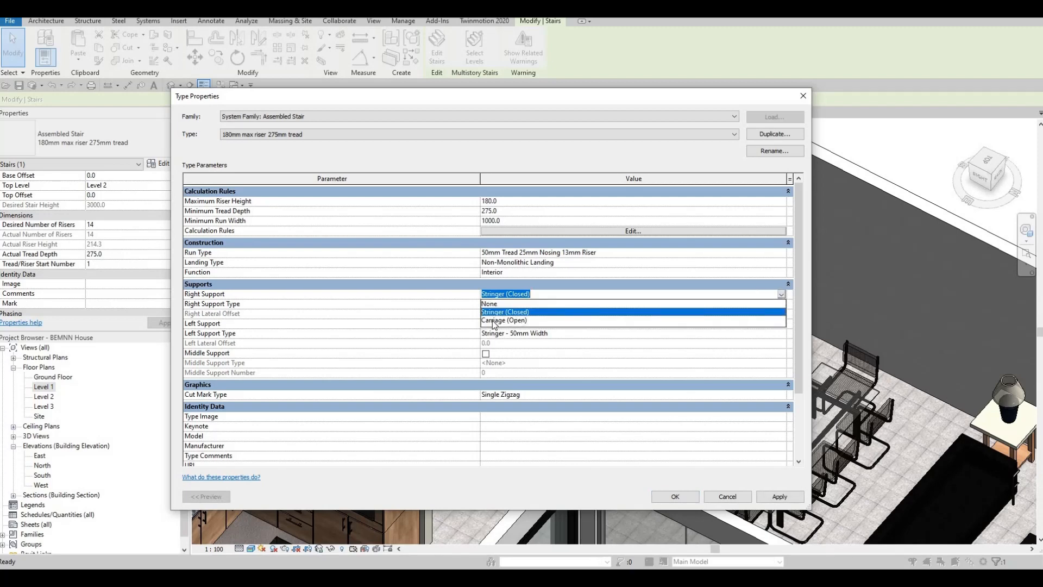
pyautogui.press('Escape')
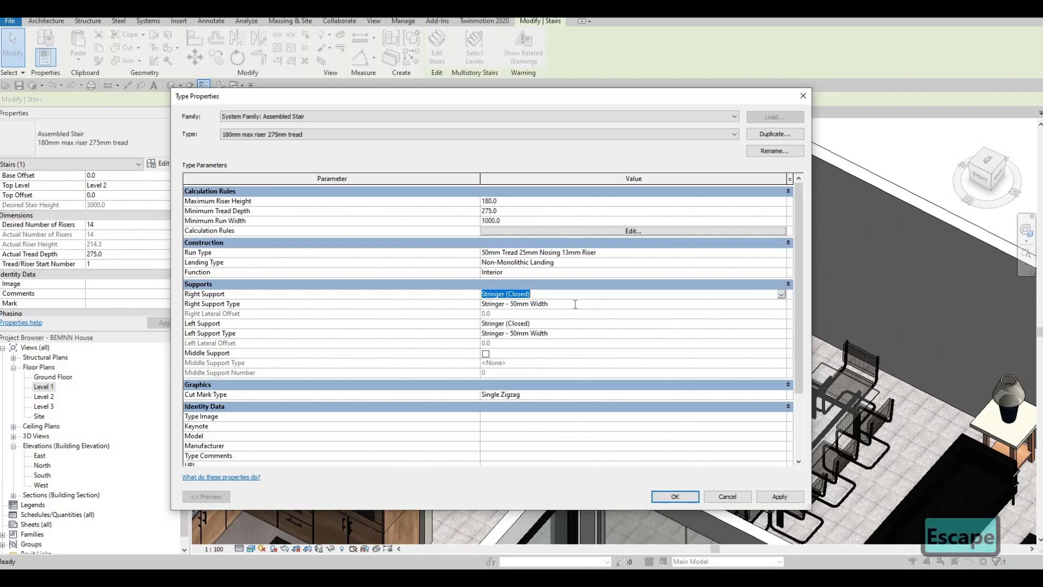
# - Set the material of the stair's right support type, Stringer - 50mm Width, to Glass, Bronze Glazing added from the AEC Materials library
pyautogui.click(575, 304)
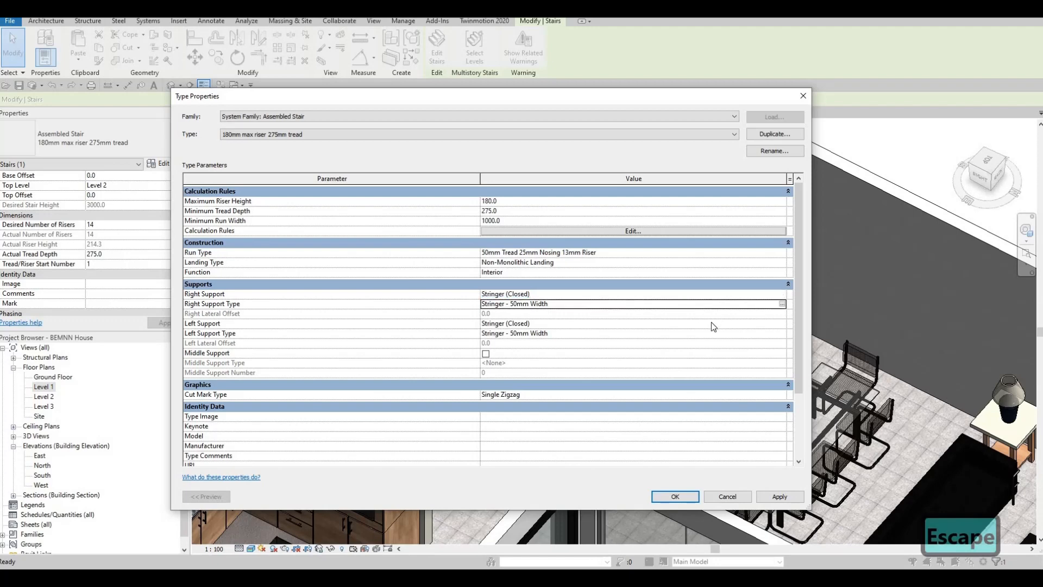
pyautogui.click(783, 304)
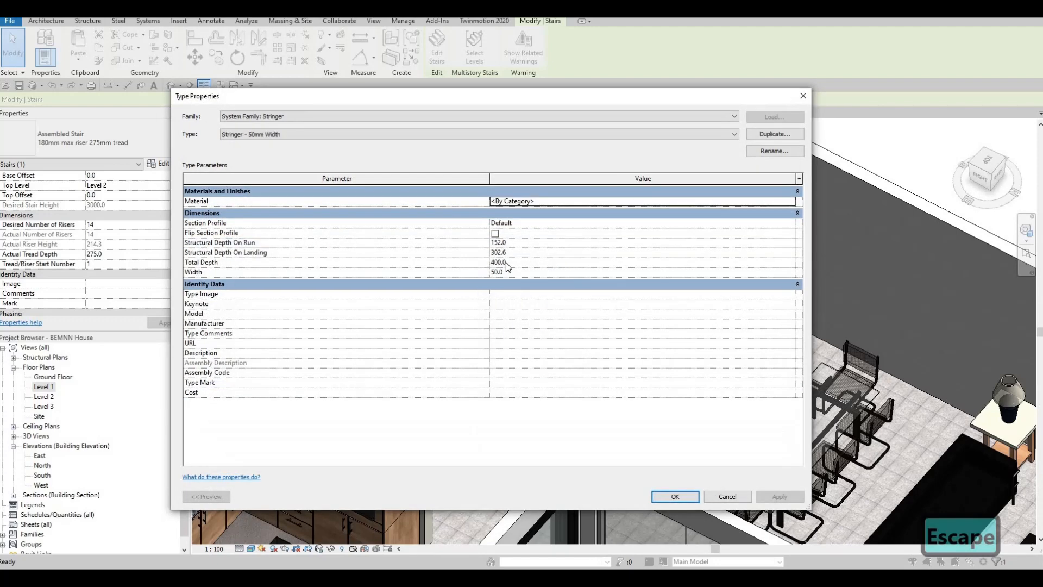
pyautogui.click(792, 201)
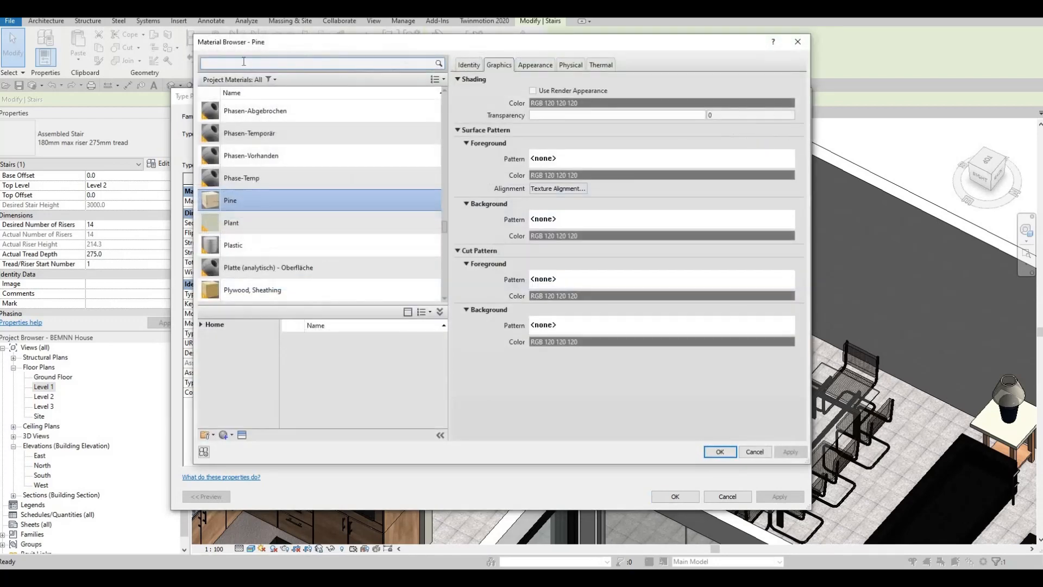
pyautogui.click(243, 61)
pyautogui.write('glass')
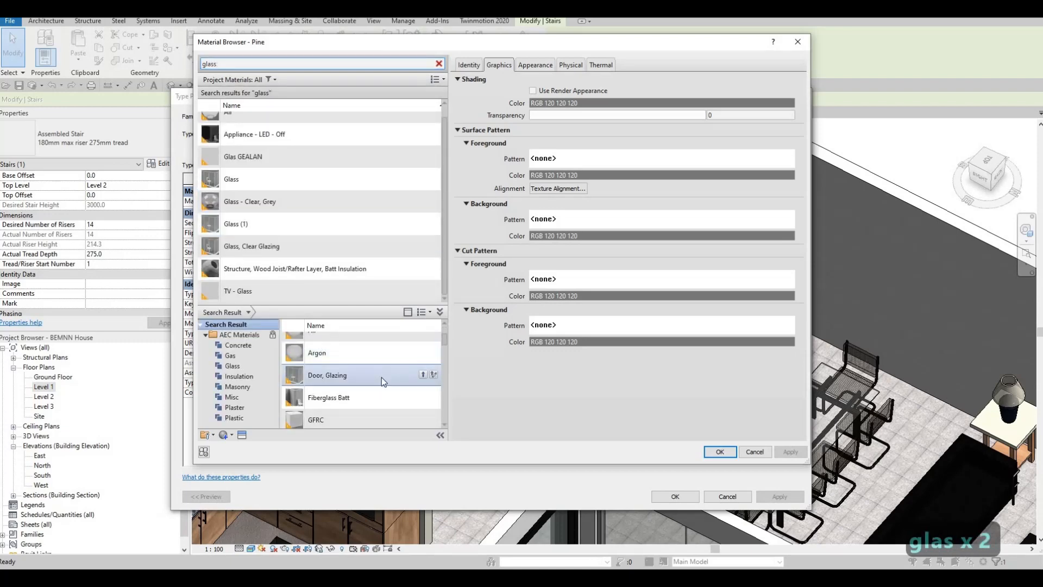
pyautogui.scroll(-5, 382, 380)
pyautogui.scroll(3, 381, 374)
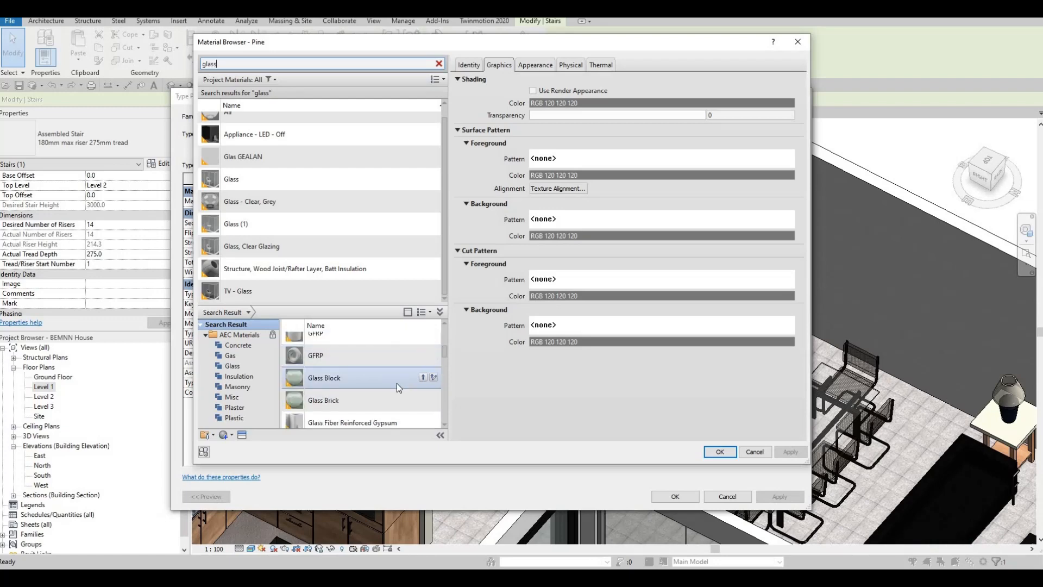
pyautogui.scroll(-2, 396, 385)
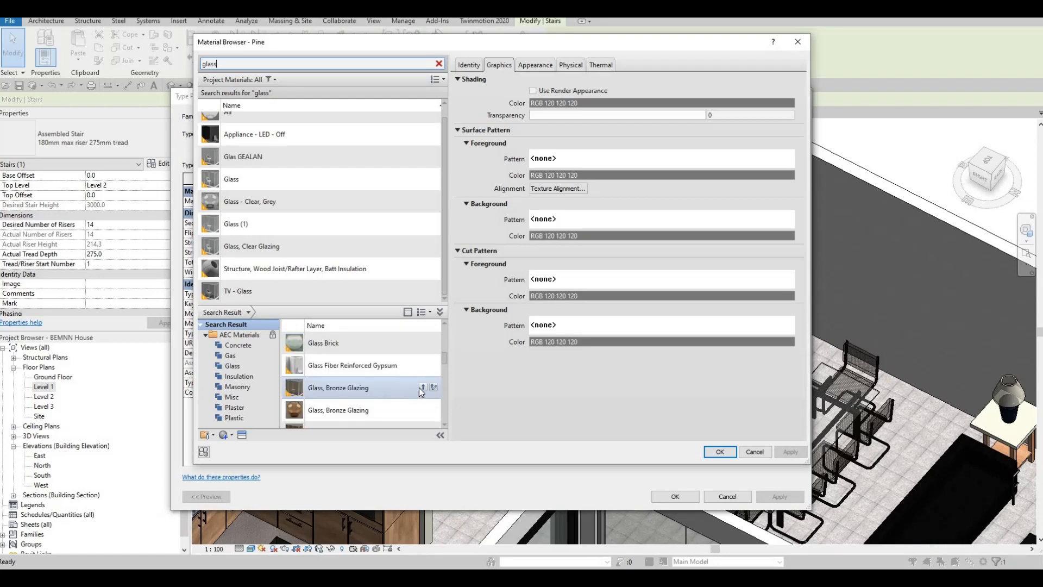
pyautogui.click(423, 386)
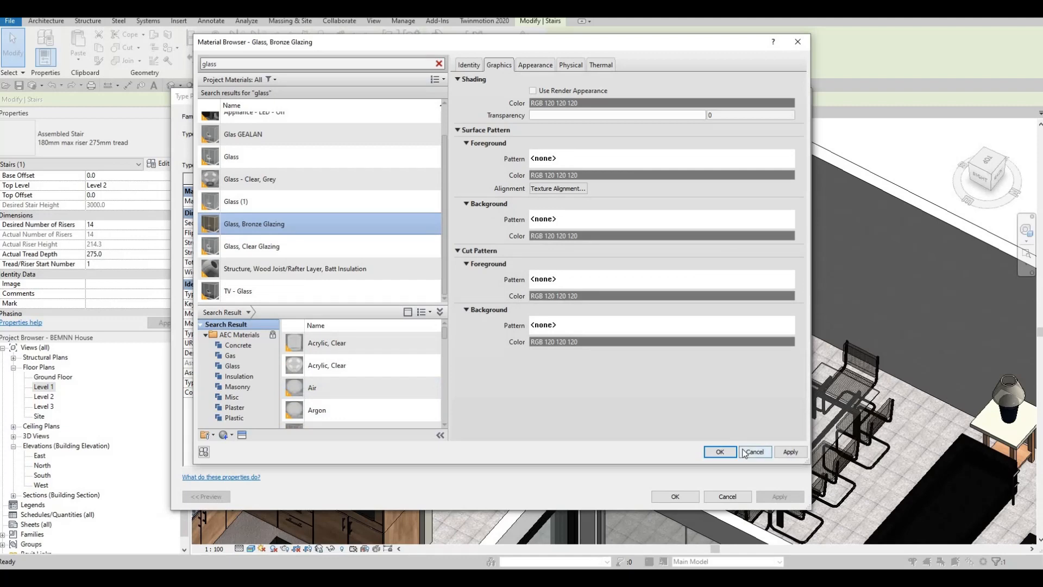
pyautogui.click(716, 452)
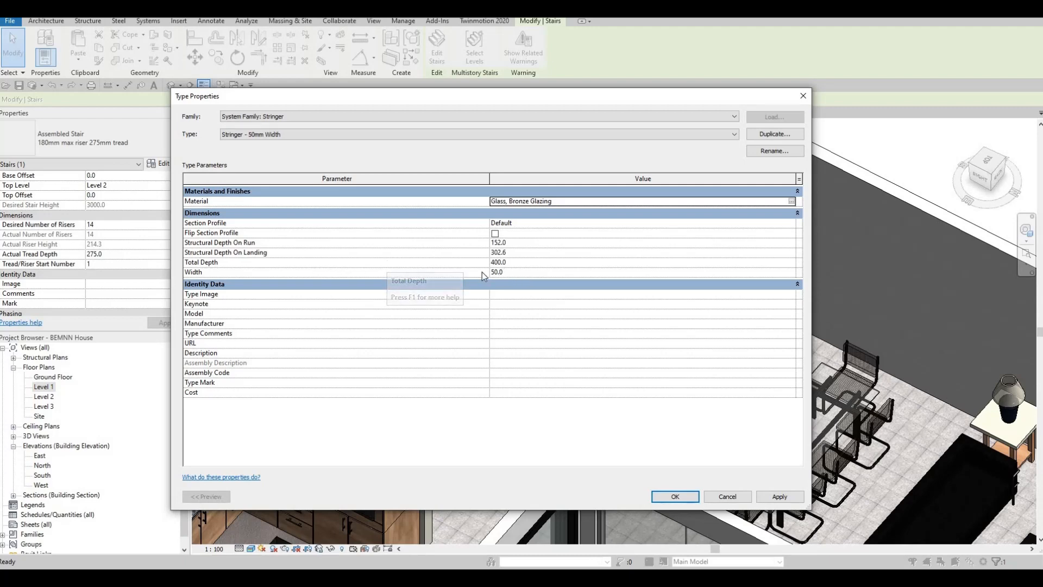
# - Set the stringer type's width to 25 and total depth to 900, and copy its material name before accepting the changes
pyautogui.click(515, 272)
pyautogui.write('25')
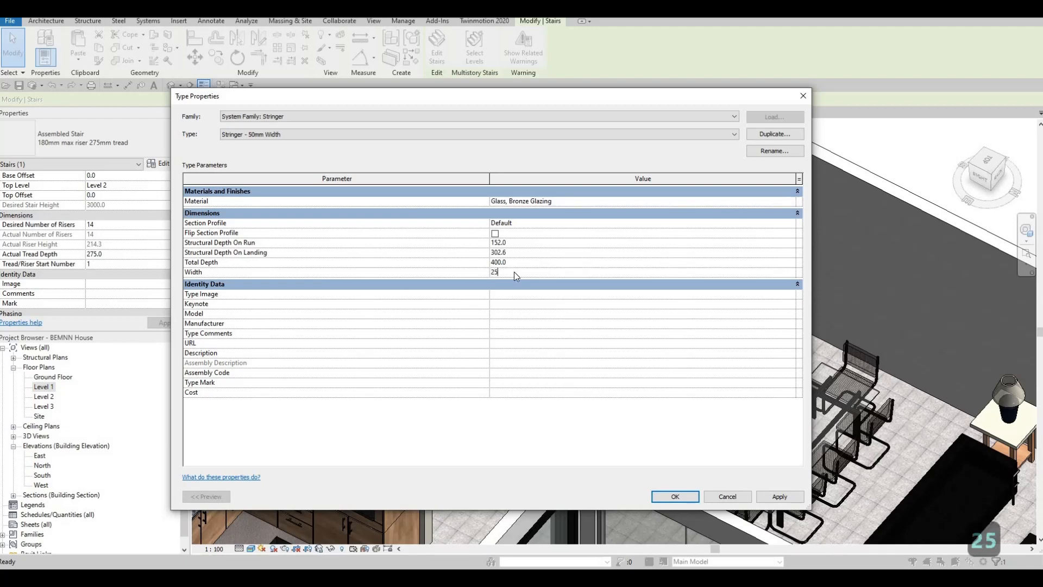
pyautogui.press('Return')
pyautogui.click(530, 262)
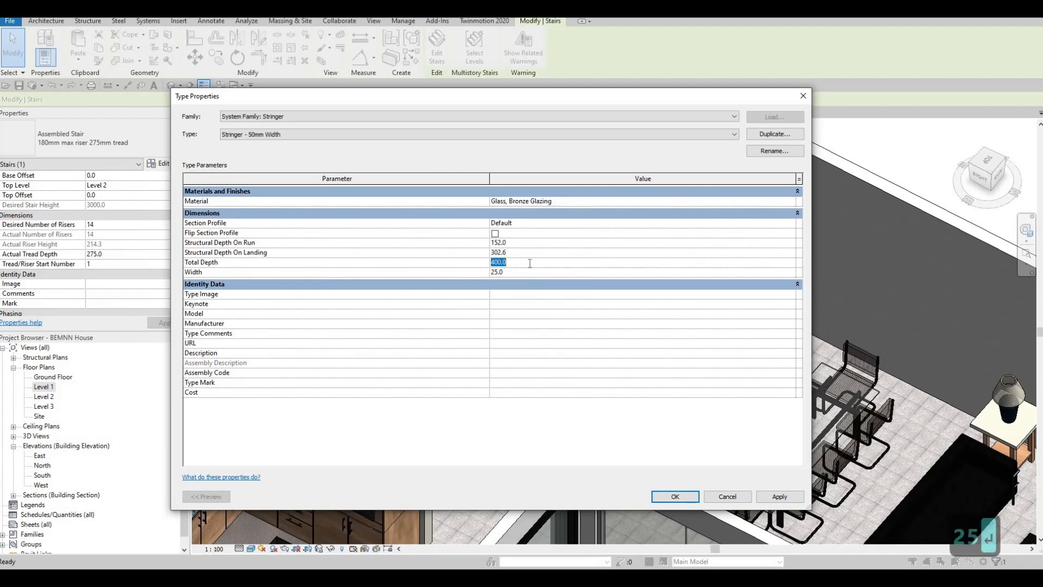
pyautogui.write('900')
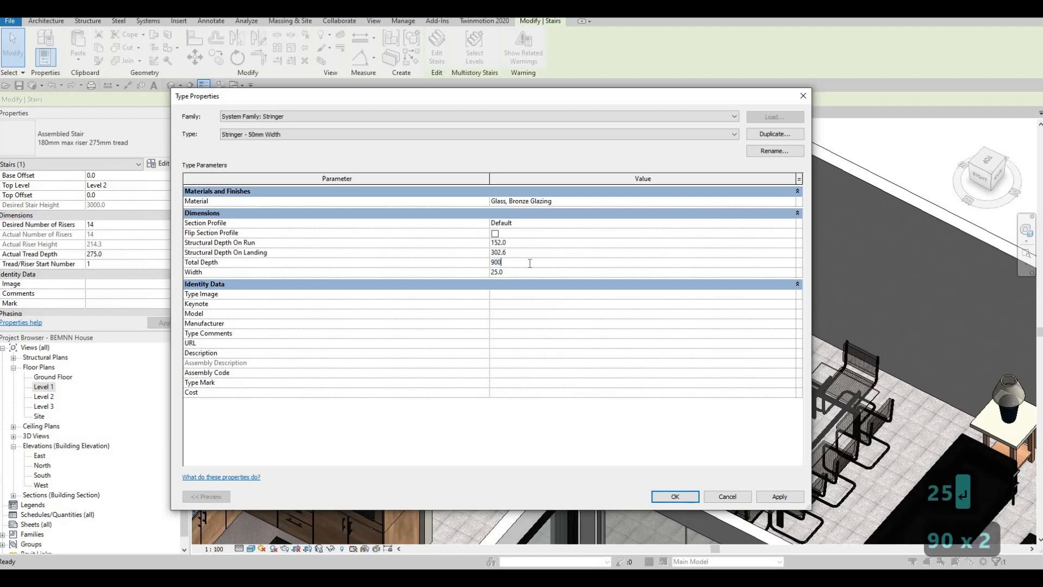
pyautogui.click(576, 195)
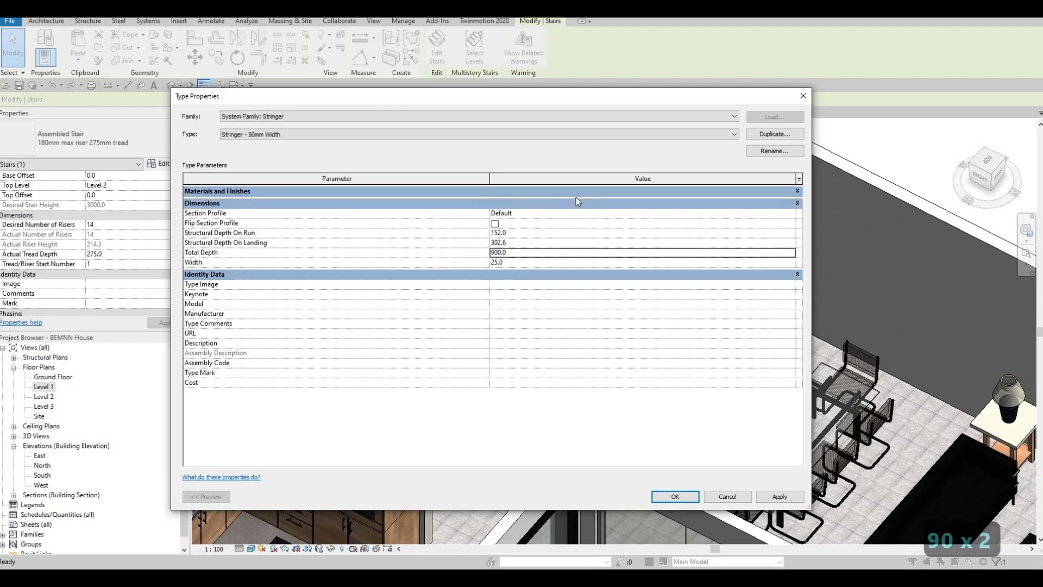
pyautogui.click(570, 192)
pyautogui.click(569, 201)
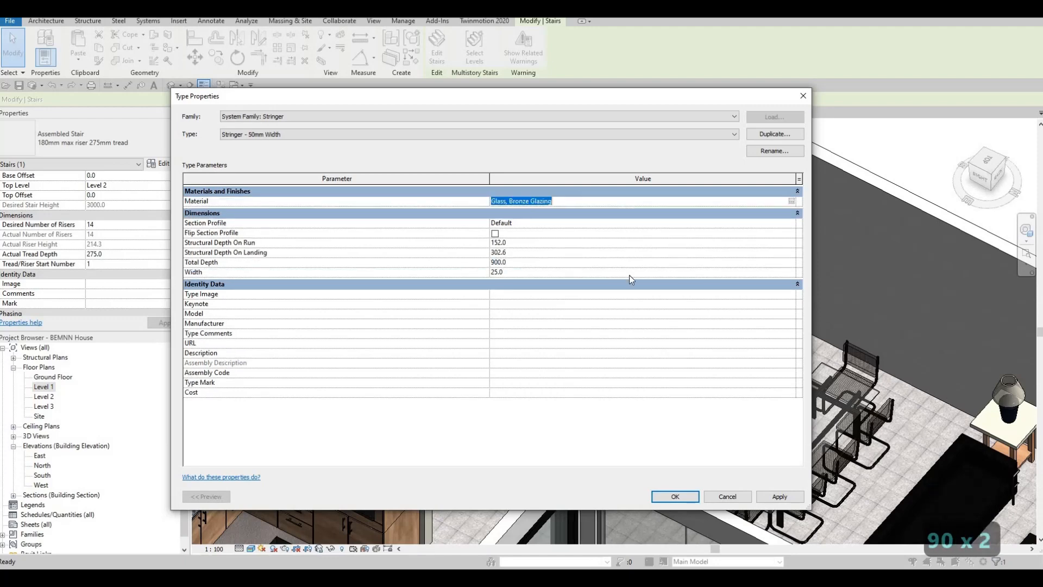
pyautogui.hotkey('ctrl', 'c')
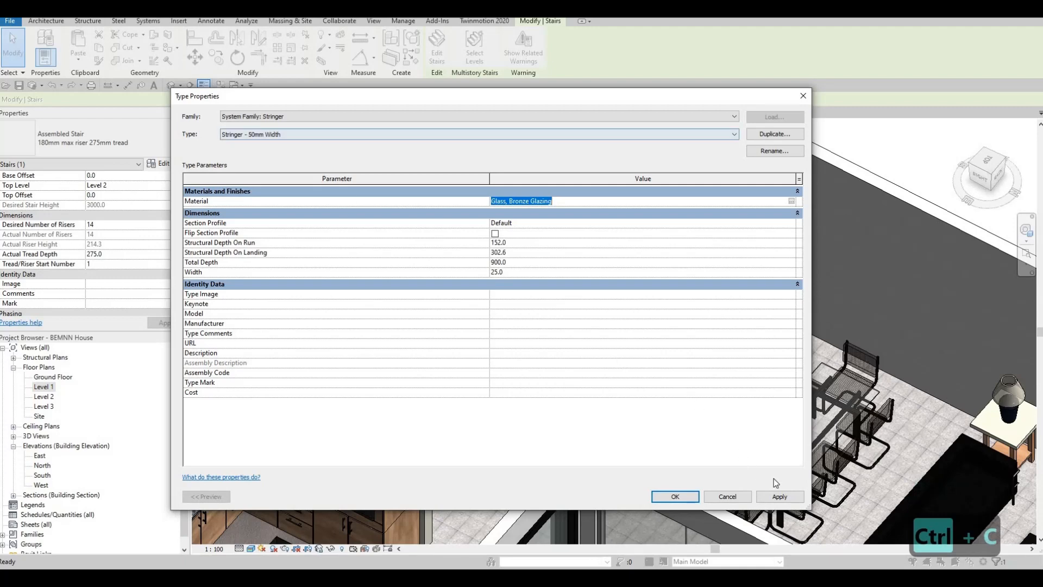
pyautogui.click(680, 497)
pyautogui.click(680, 497)
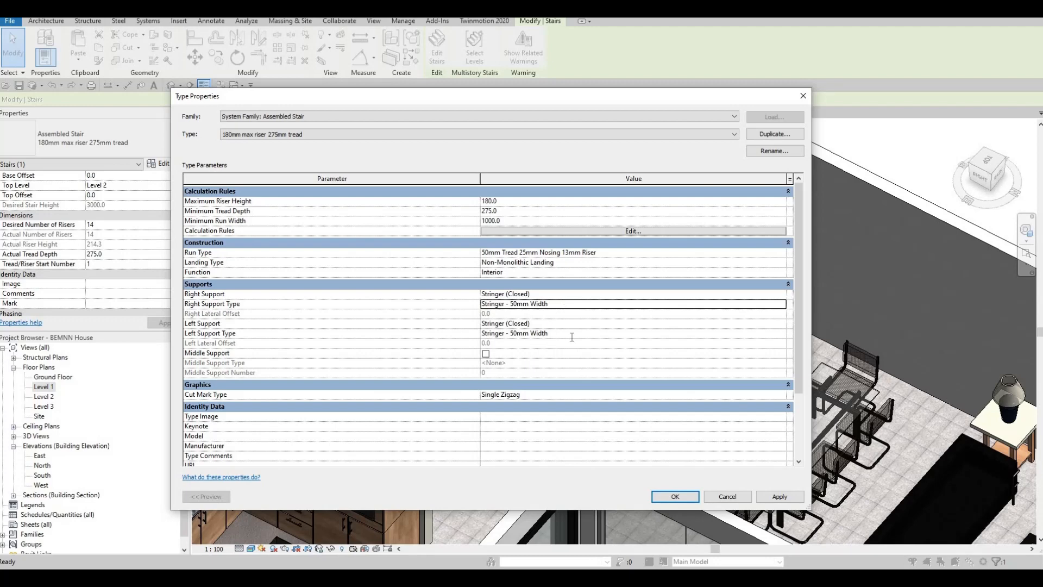
# - Check the material and dimensions of the stair's left support type
pyautogui.click(775, 335)
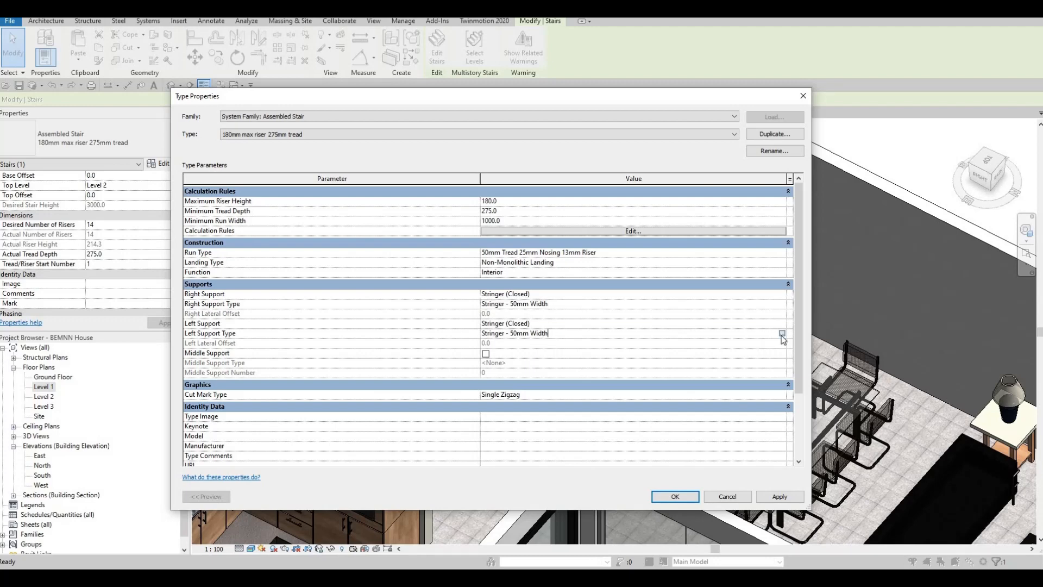
pyautogui.click(781, 333)
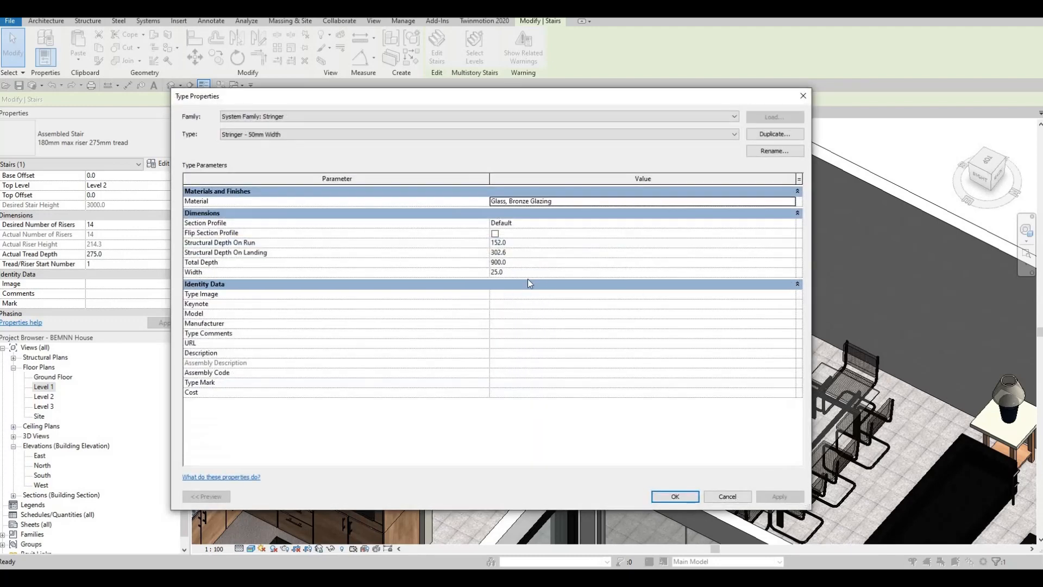
pyautogui.click(802, 97)
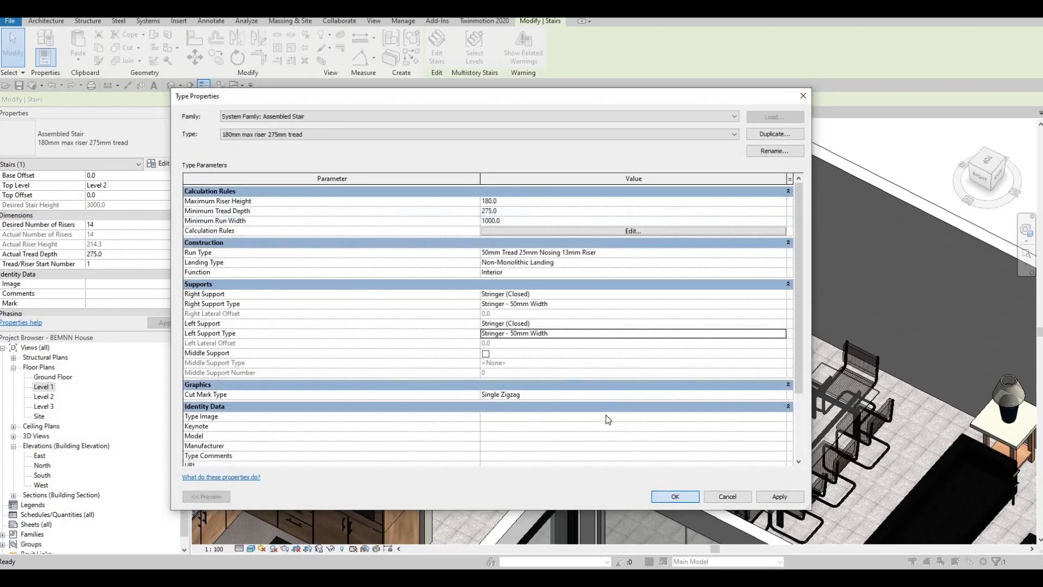
# - Close the stair's type properties without further changes and examine the tall glass stringers in the 3D view
pyautogui.press('Escape')
pyautogui.press('Escape')
pyautogui.press('Escape')
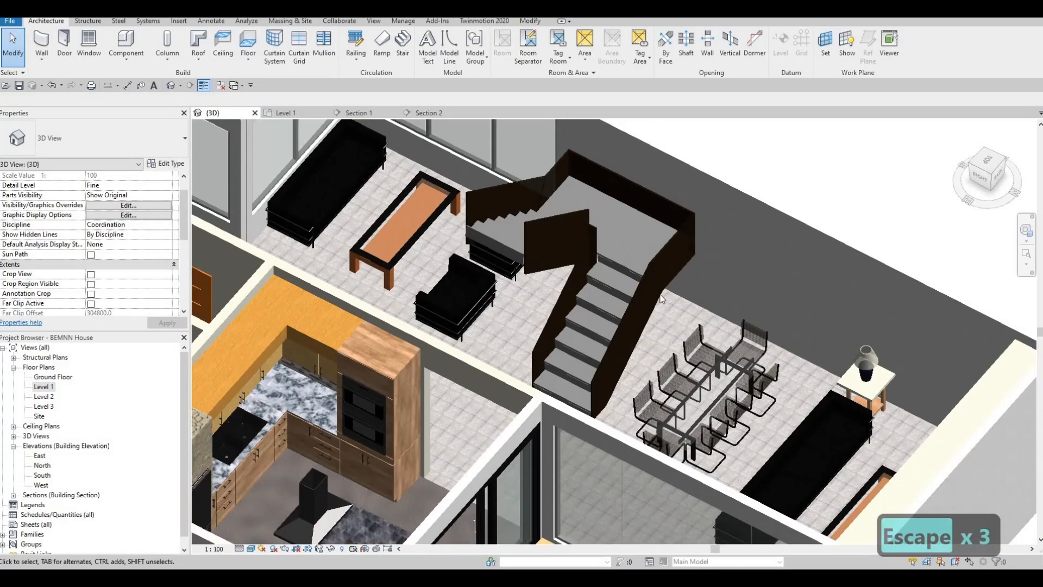
pyautogui.scroll(-3, 662, 299)
pyautogui.keyDown('shift'); pyautogui.moveTo(581, 305); pyautogui.dragTo(638, 234, button='middle'); pyautogui.keyUp('shift')
pyautogui.moveTo(638, 233); pyautogui.dragTo(657, 266, button='middle')
pyautogui.scroll(3, 657, 266)
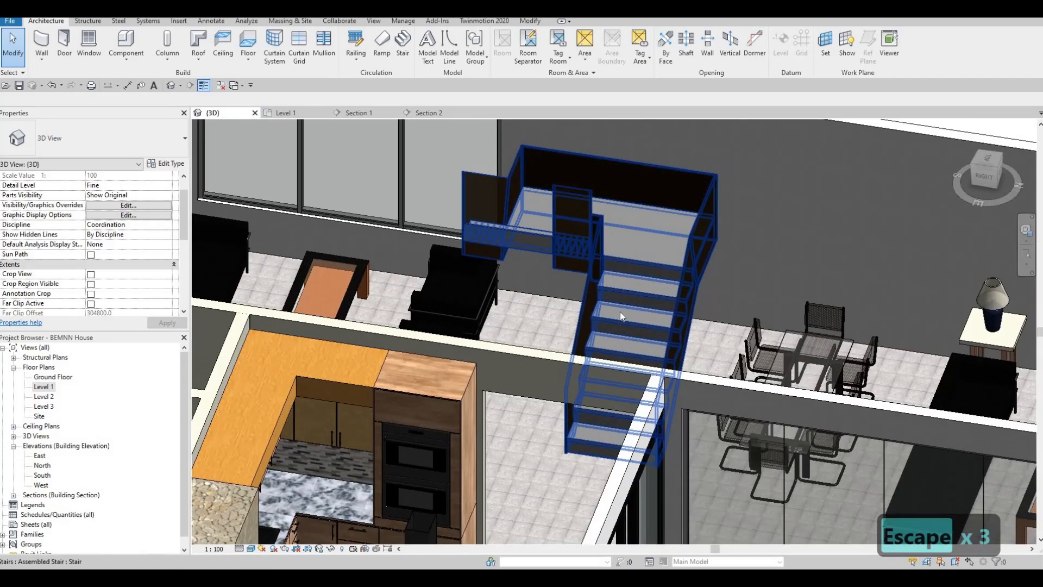
# - Open the assembled stair's type properties and inspect its cut mark type settings
pyautogui.click(634, 272)
pyautogui.click(173, 166)
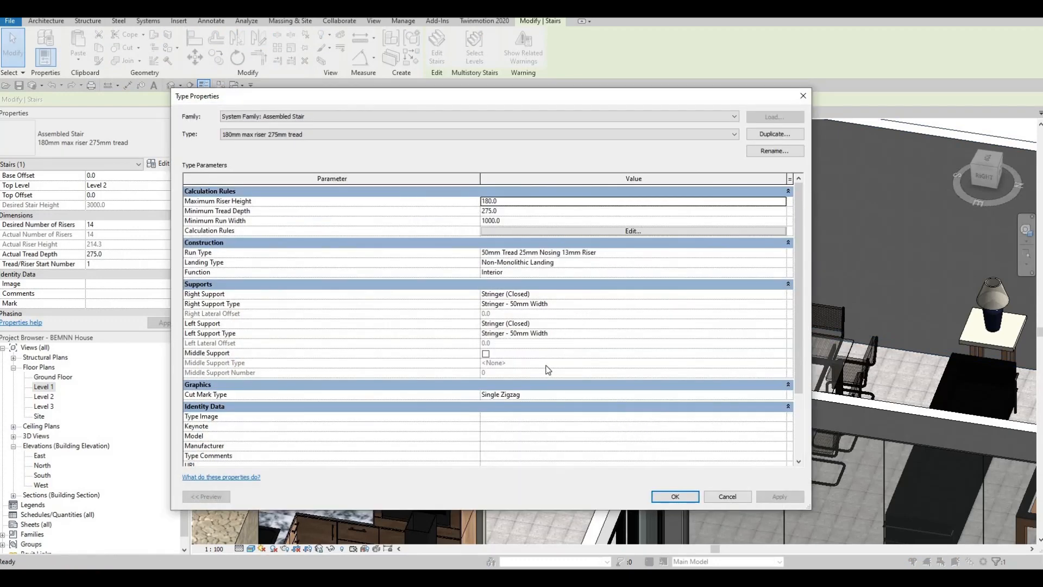
pyautogui.scroll(-1, 549, 371)
pyautogui.click(632, 372)
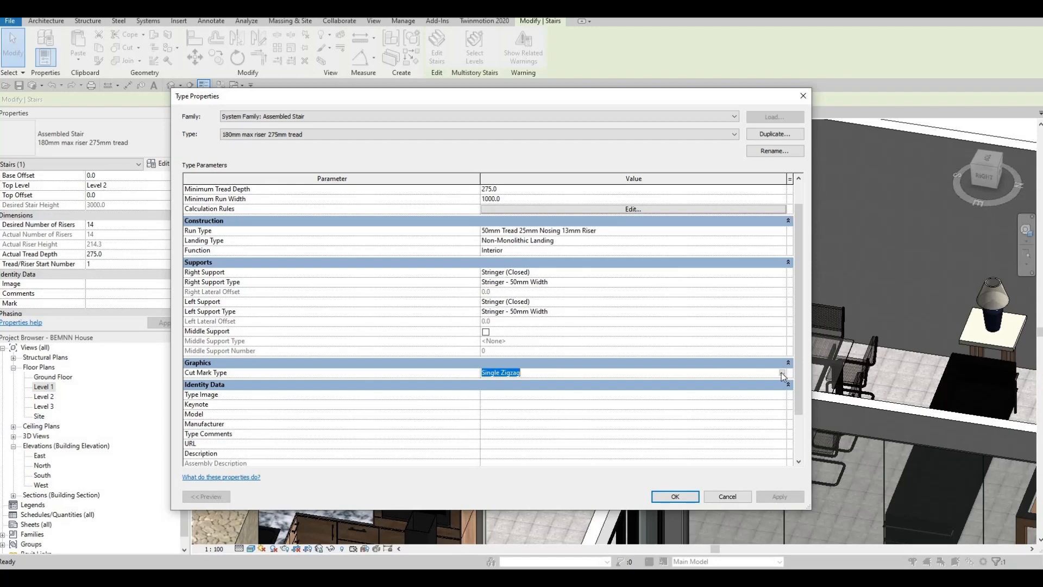
pyautogui.click(781, 372)
pyautogui.press('Escape')
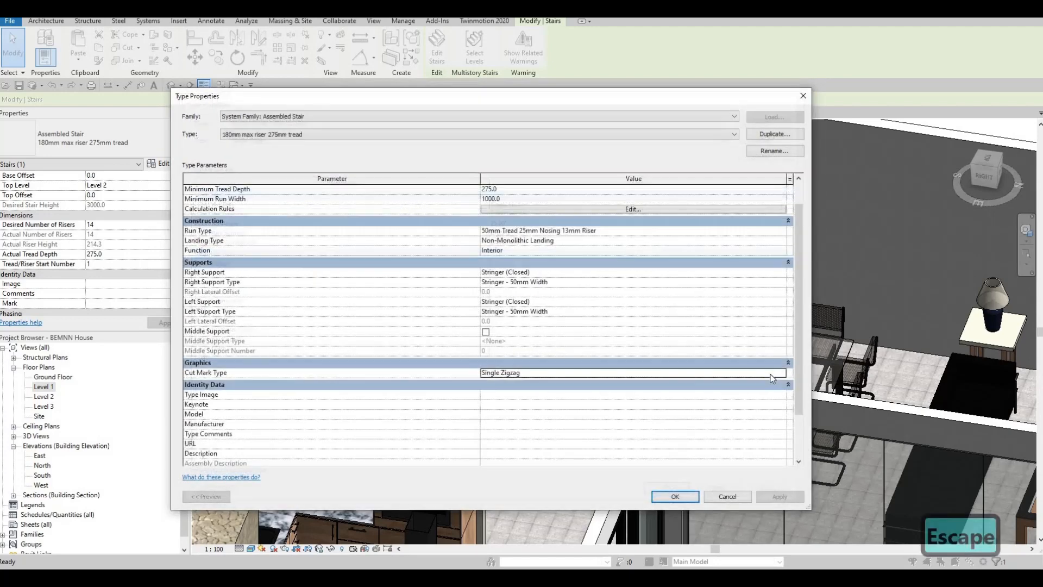
pyautogui.press('Escape')
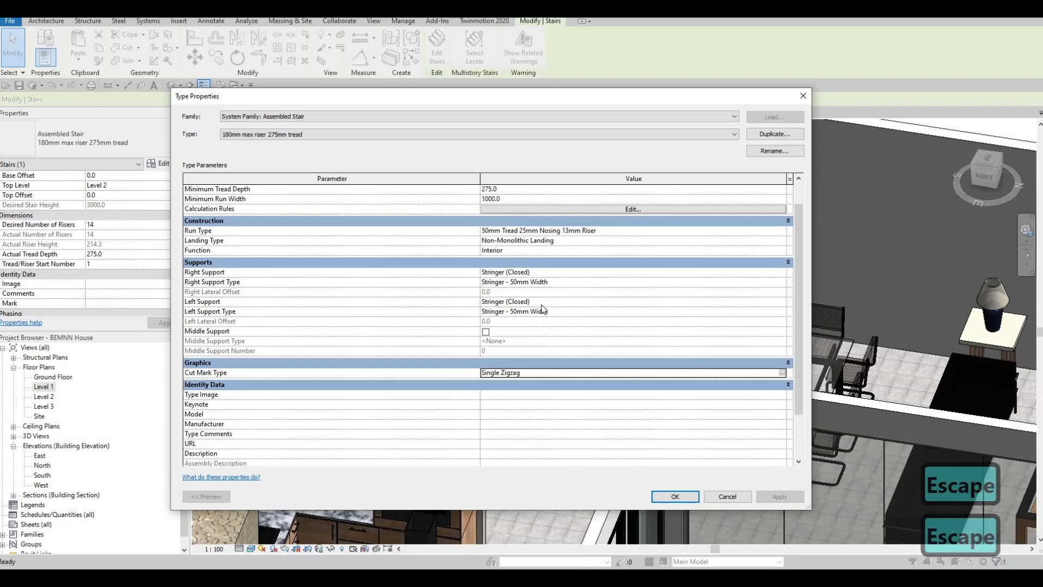
# - Check the available options for the stair type's left support without changing it
pyautogui.click(775, 303)
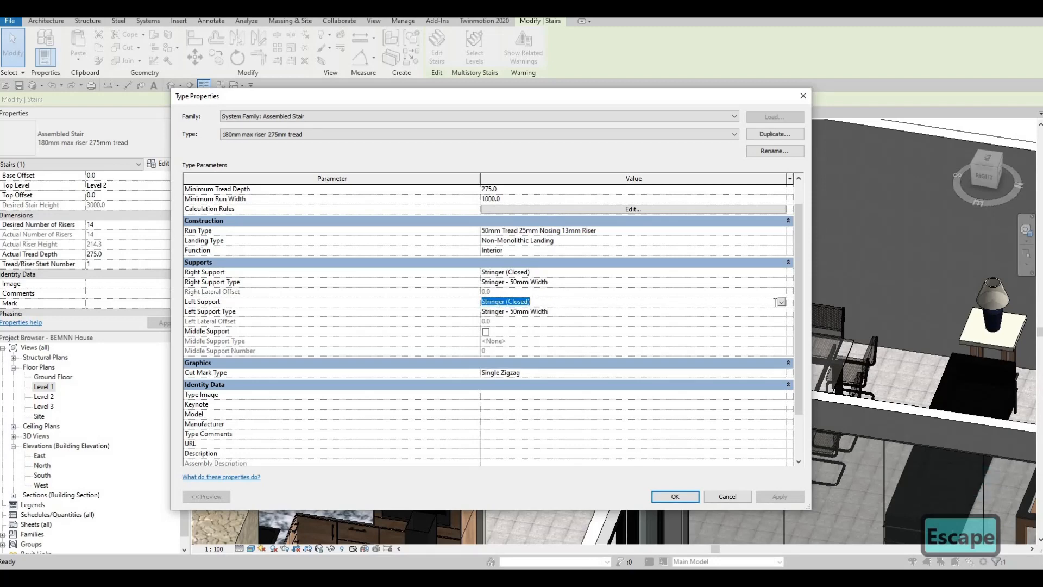
pyautogui.click(499, 306)
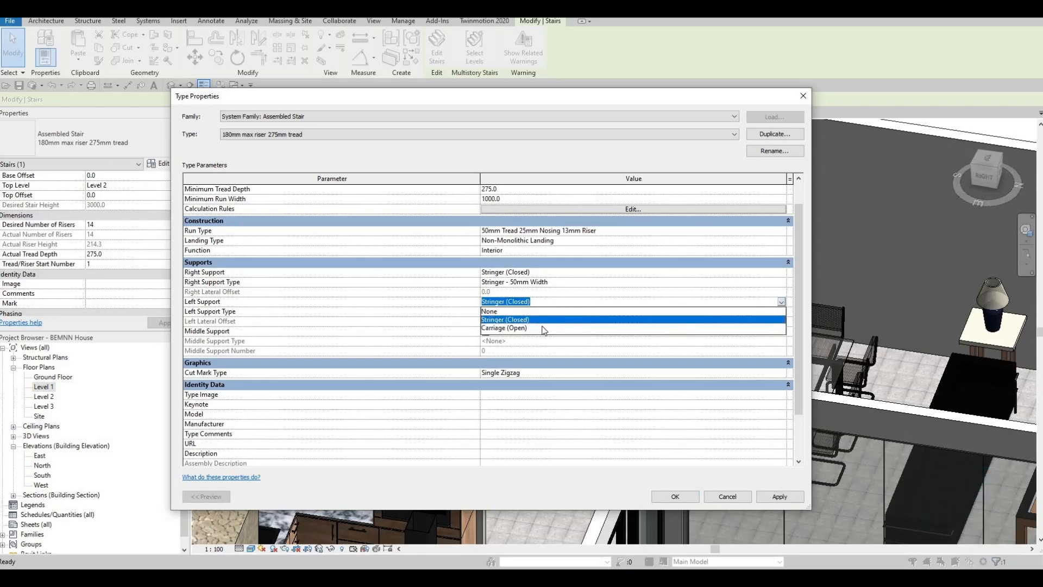
pyautogui.press('Escape')
pyautogui.press('Escape')
pyautogui.scroll(1, 595, 284)
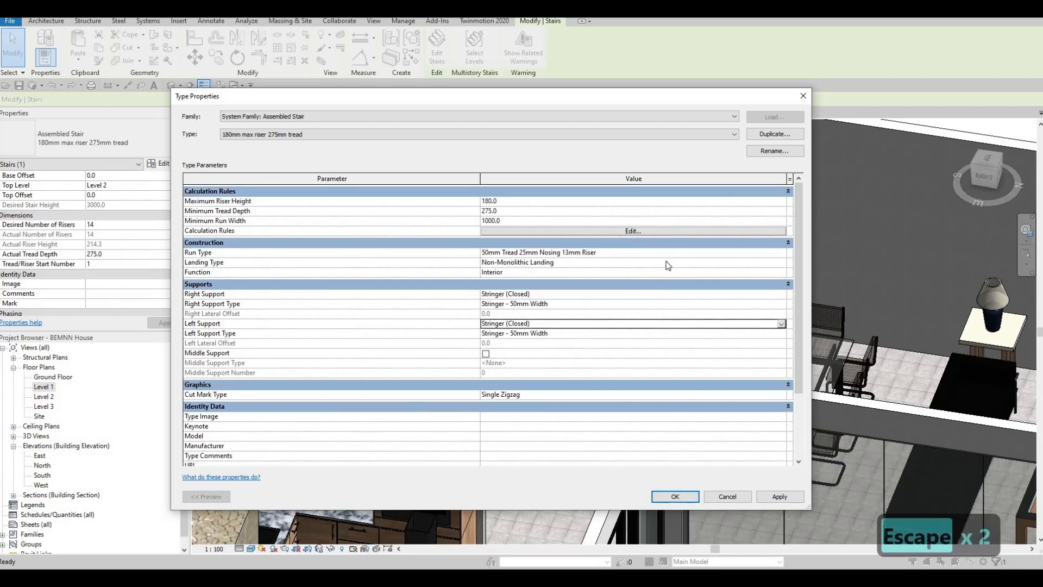
# - Review the tread and riser settings of the run type 50mm Tread 25mm Nosing 13mm Riser, then leave the stair's type properties
pyautogui.click(778, 262)
pyautogui.click(771, 252)
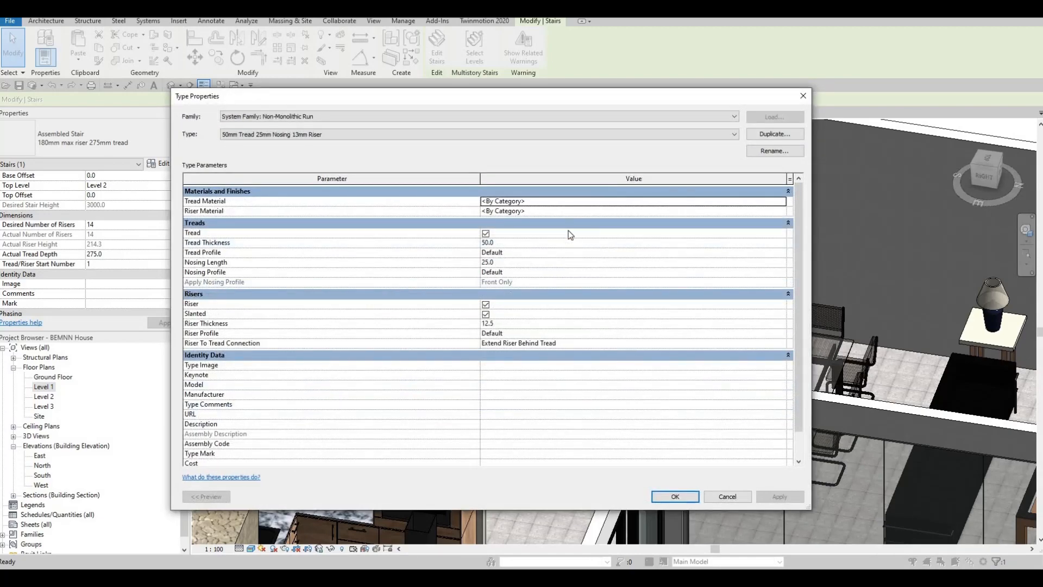
pyautogui.press('Escape')
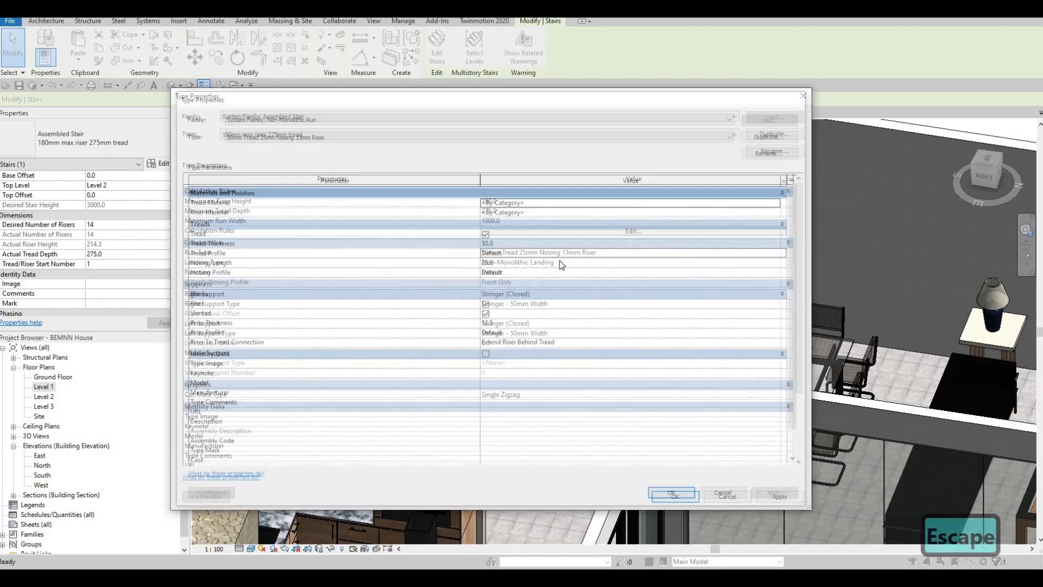
pyautogui.press('Escape')
pyautogui.press('Escape')
pyautogui.press('Escape')
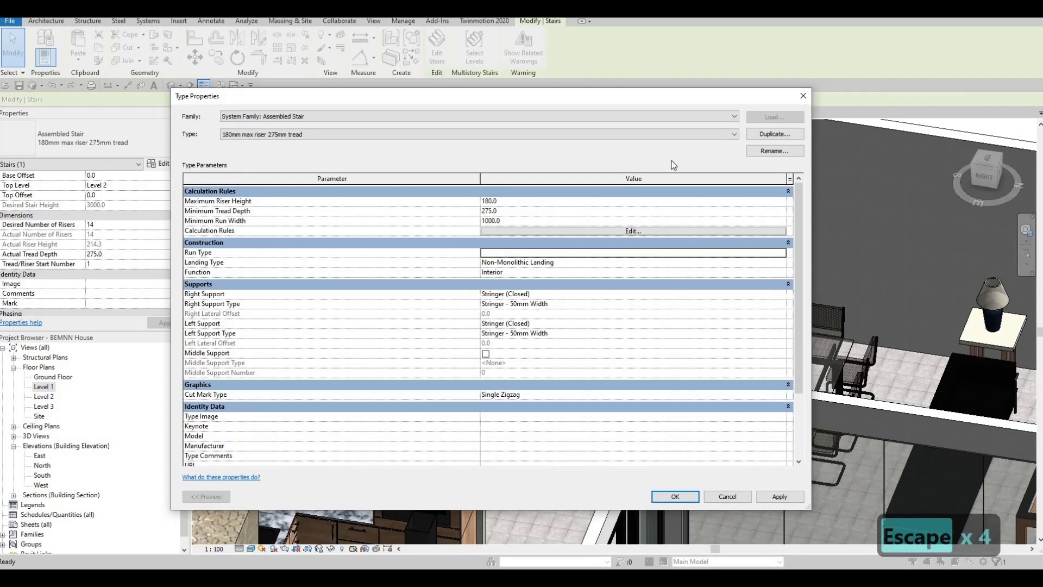
pyautogui.press('Escape')
# - Examine the stair's treads and risers from close up and from the front
pyautogui.scroll(5, 658, 262)
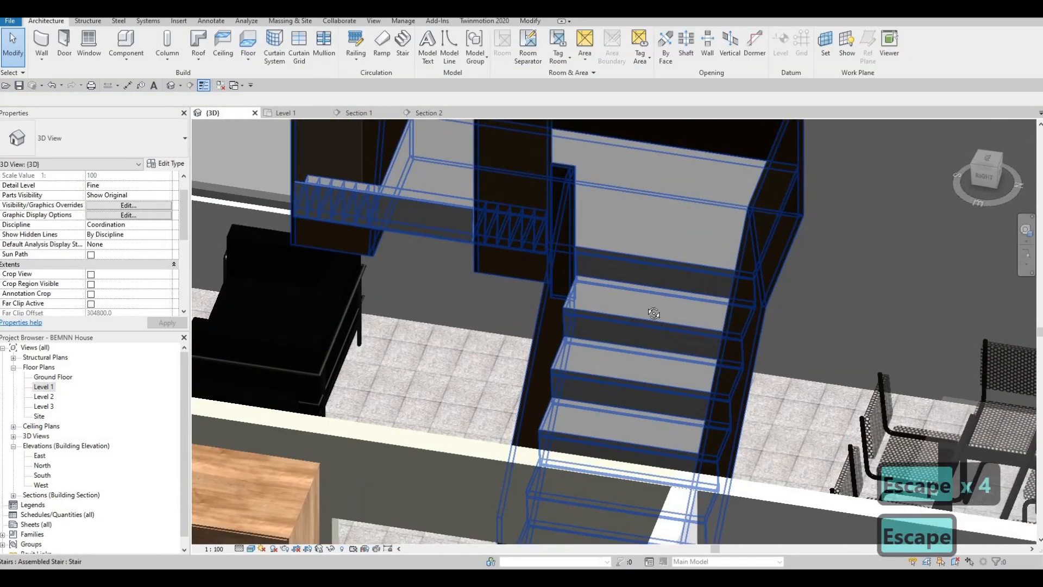
pyautogui.scroll(2, 580, 305)
pyautogui.keyDown('shift'); pyautogui.moveTo(654, 313); pyautogui.dragTo(579, 207, button='middle'); pyautogui.keyUp('shift')
pyautogui.scroll(-3, 580, 206)
pyautogui.keyDown('shift'); pyautogui.moveTo(573, 260); pyautogui.dragTo(641, 313, button='middle'); pyautogui.keyUp('shift')
pyautogui.moveTo(673, 131); pyautogui.dragTo(656, 248, button='middle')
pyautogui.scroll(-2, 657, 248)
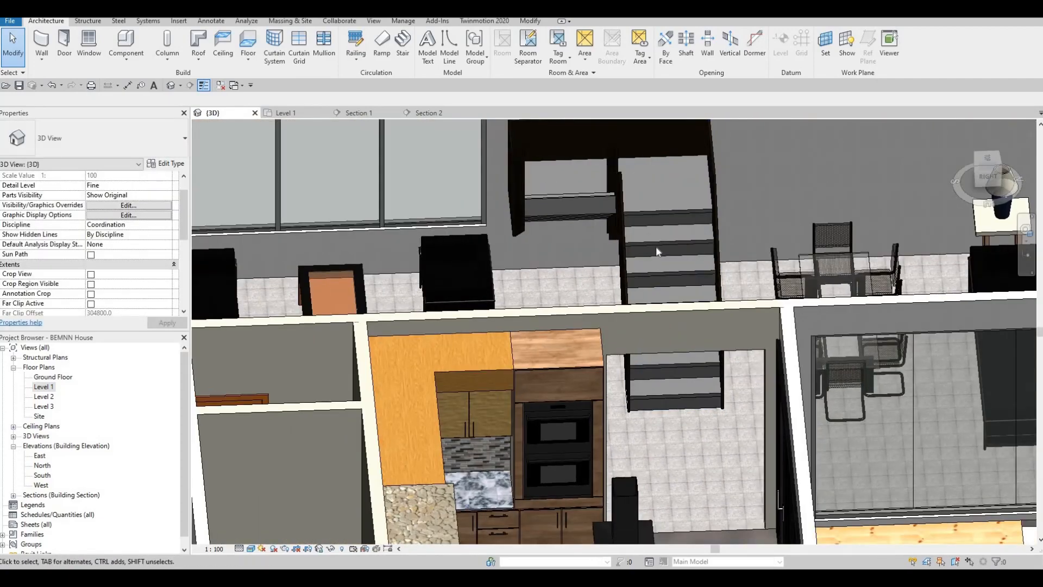
# - Enable the middle support in the assembled stair's type properties
pyautogui.click(656, 246)
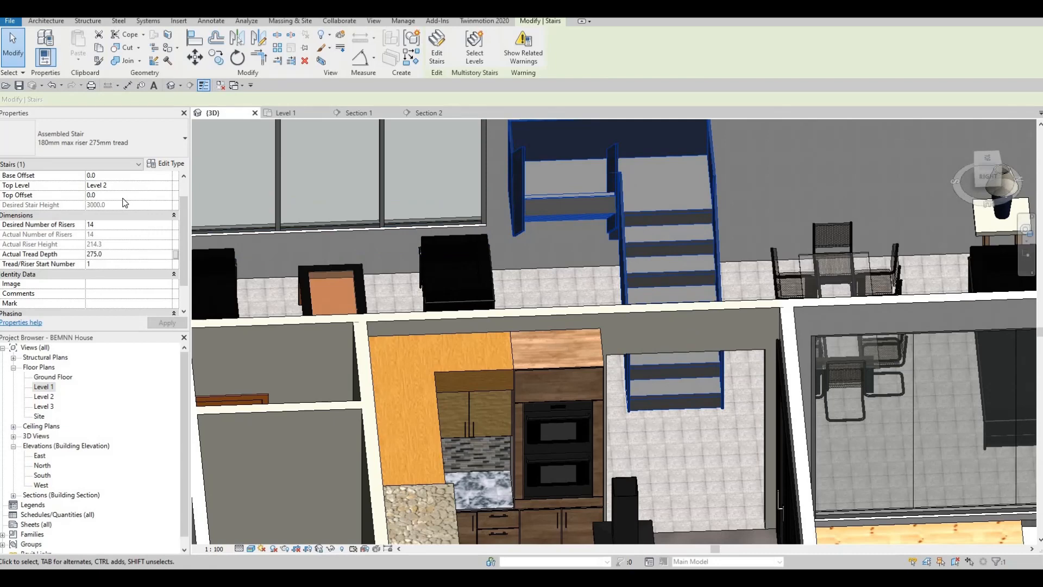
pyautogui.scroll(-2, 120, 233)
pyautogui.click(173, 165)
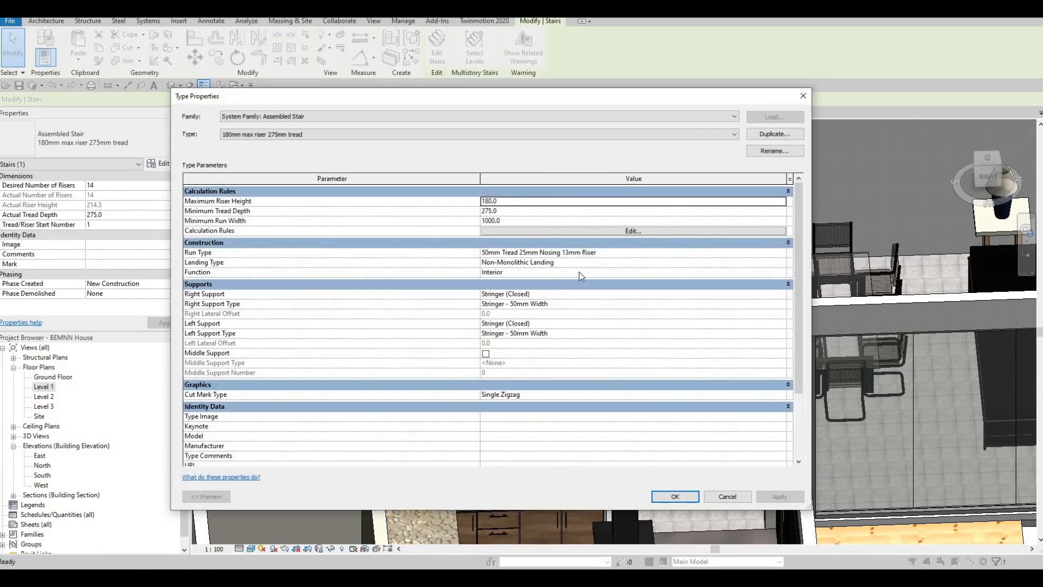
pyautogui.click(486, 354)
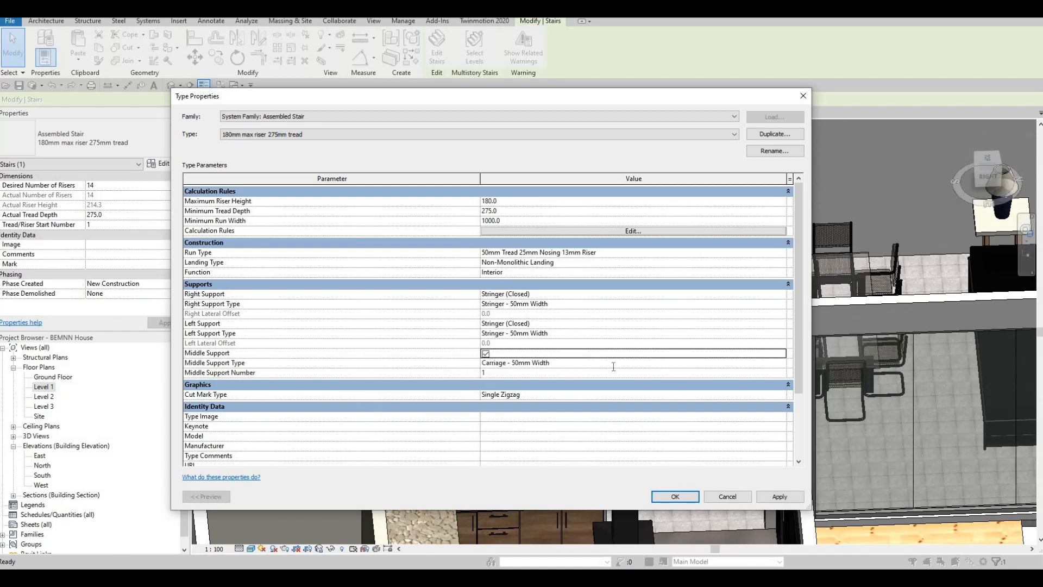
# - Set the Carriage - 50mm Width middle support's structural depth to 600 on landing and 300 on run, and accept the stair type changes
pyautogui.click(782, 363)
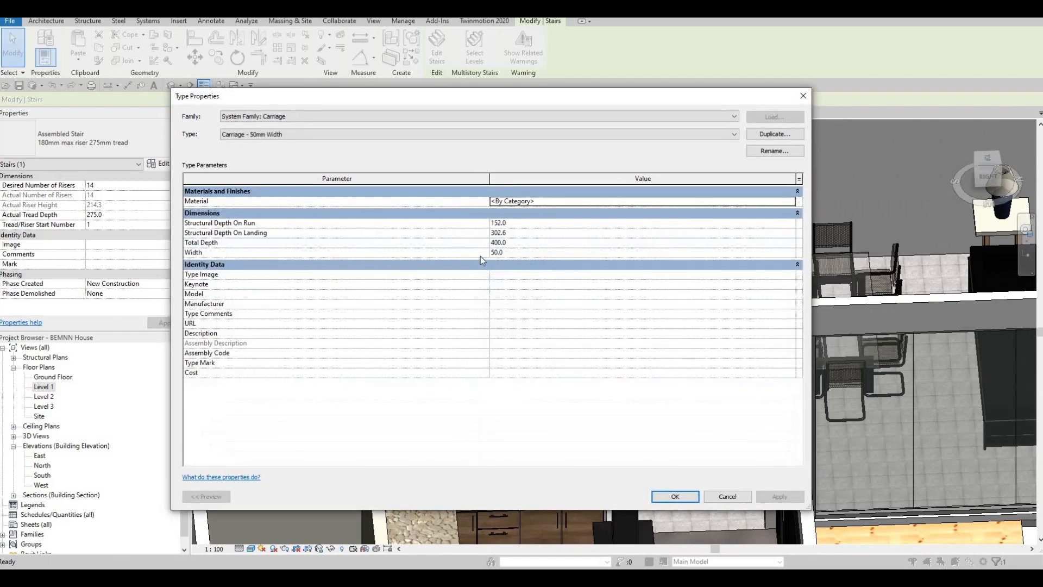
pyautogui.click(515, 233)
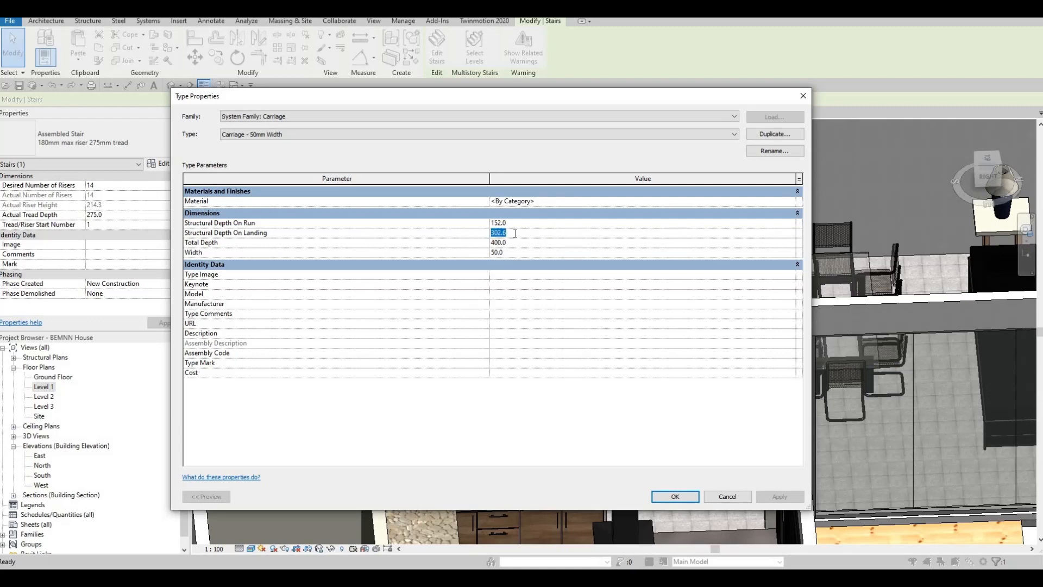
pyautogui.write('600')
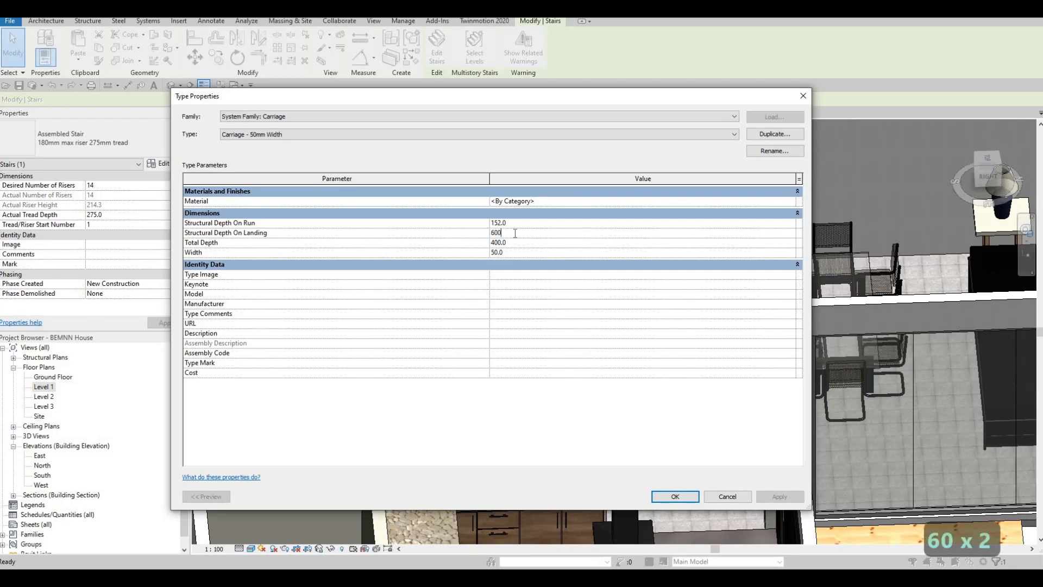
pyautogui.click(519, 225)
pyautogui.write('300')
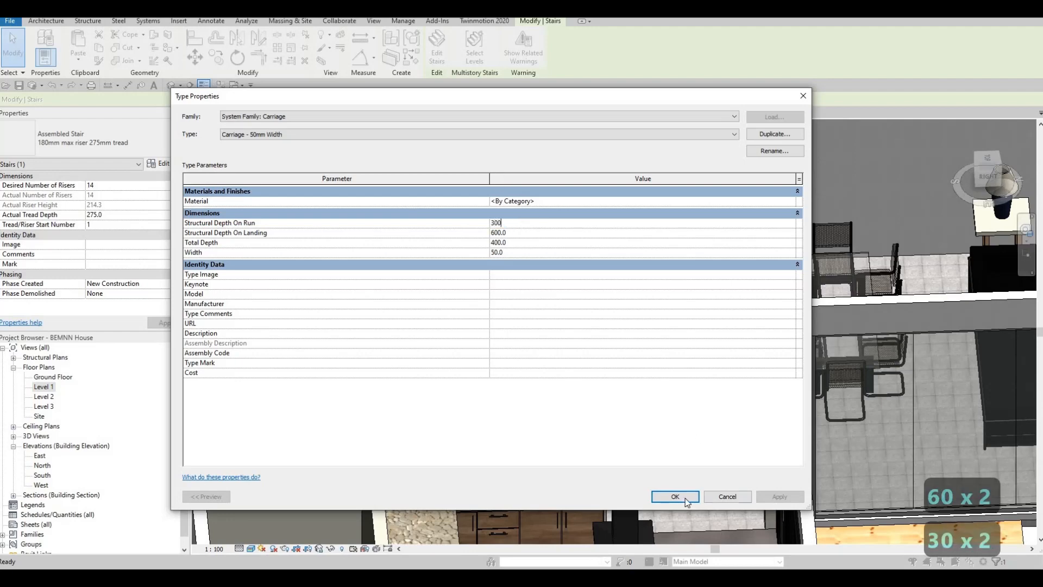
pyautogui.click(686, 500)
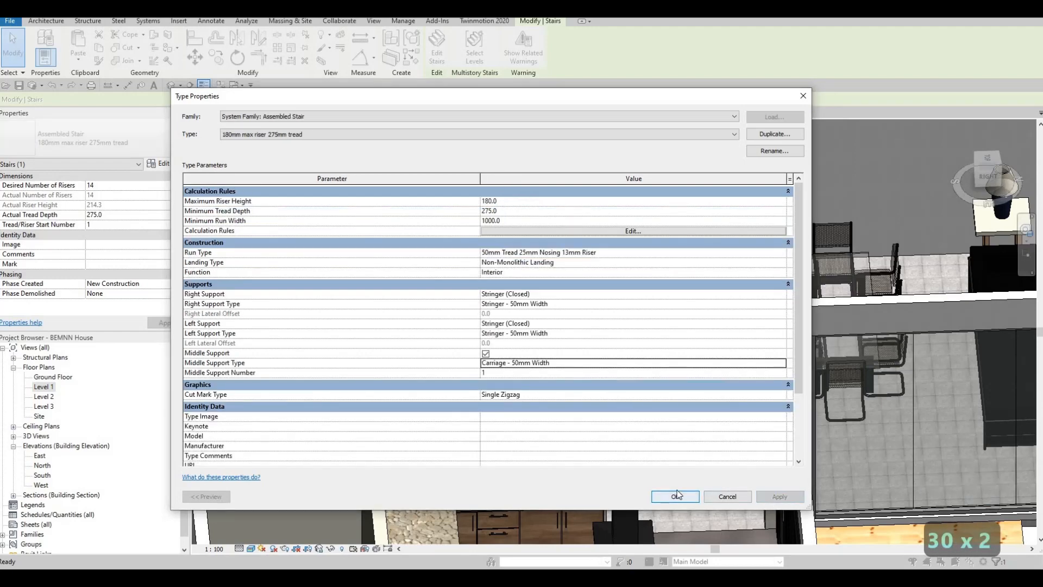
pyautogui.click(675, 496)
pyautogui.keyDown('shift'); pyautogui.moveTo(698, 267); pyautogui.dragTo(384, 302, button='middle'); pyautogui.keyUp('shift')
pyautogui.press('Escape')
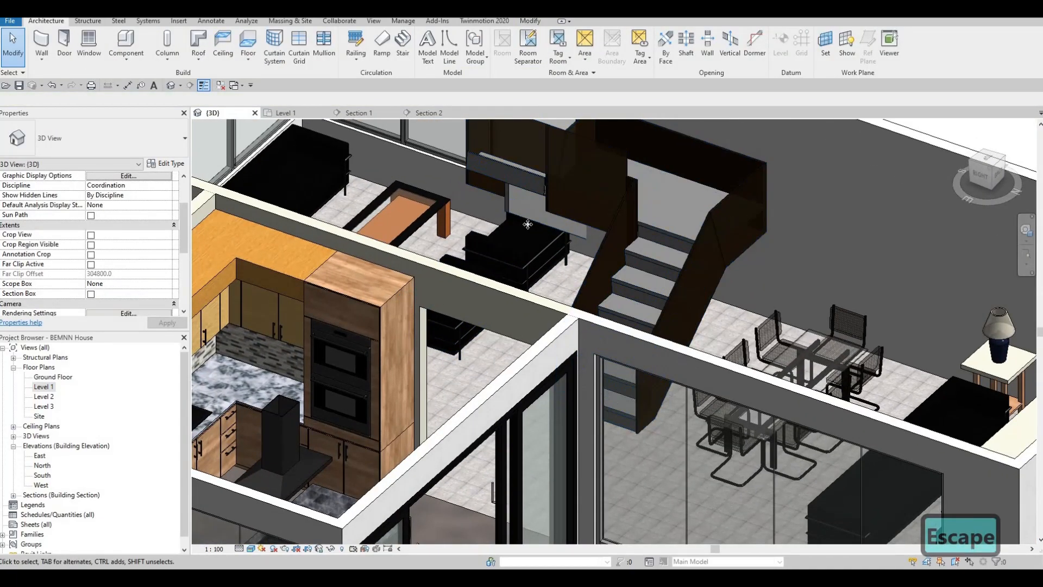
# - Turn off Riser and Slanted in the stair's run type, 50mm Tread 25mm Nosing 13mm Riser, and apply the changes
pyautogui.click(556, 188)
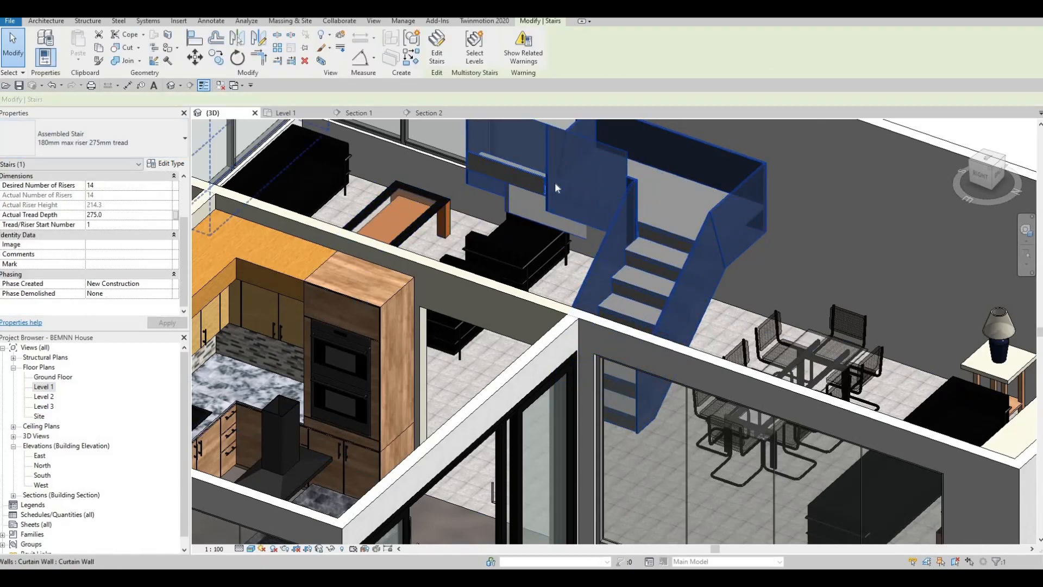
pyautogui.click(166, 163)
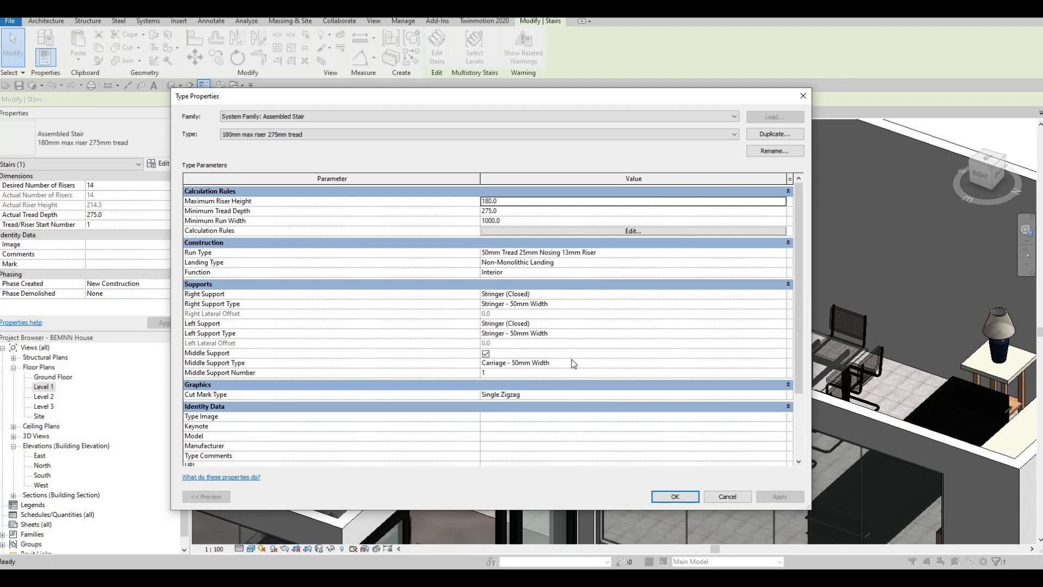
pyautogui.click(629, 251)
pyautogui.click(781, 253)
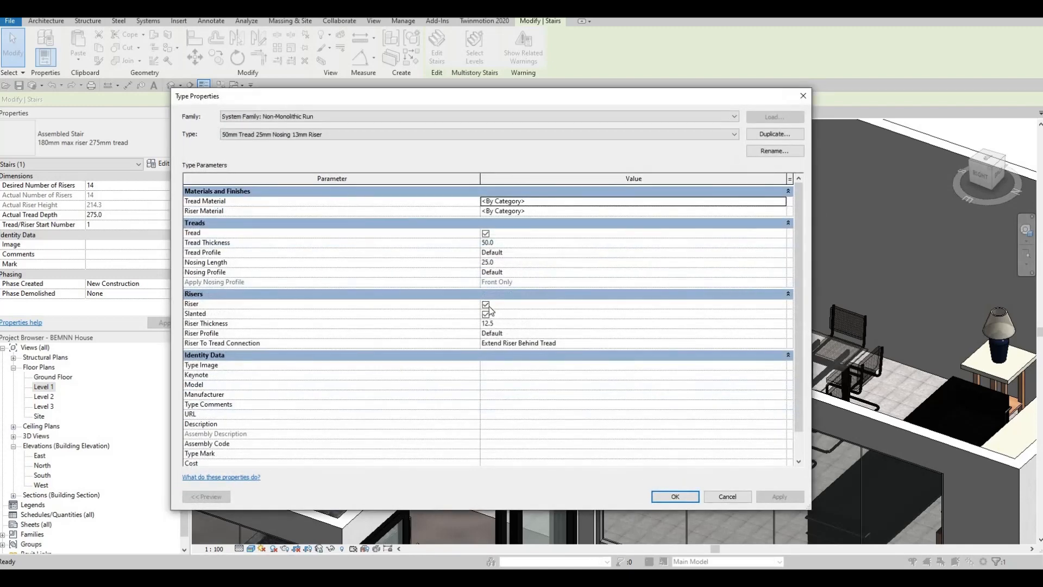
pyautogui.click(486, 304)
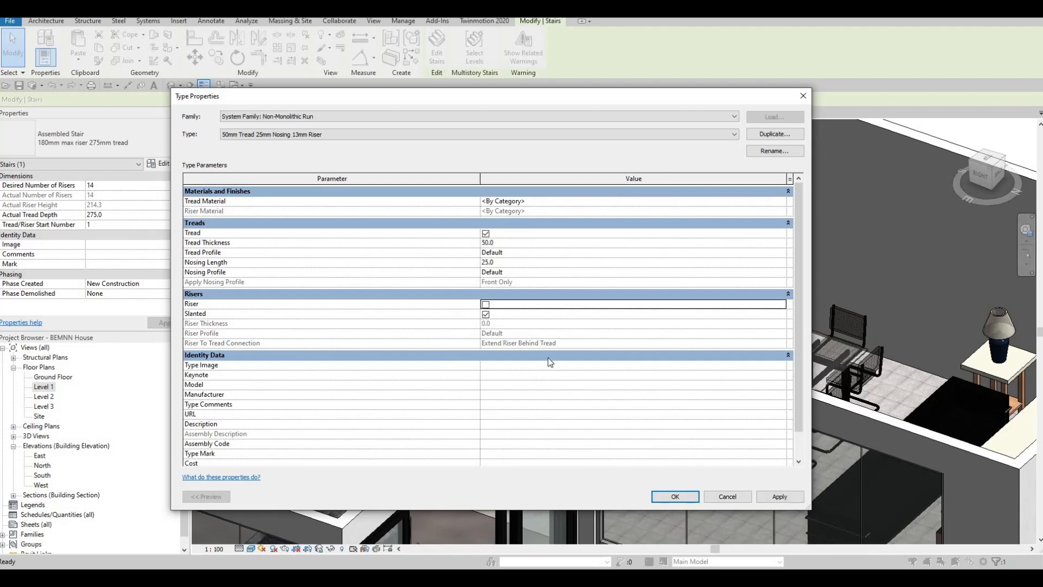
pyautogui.click(486, 314)
pyautogui.click(774, 497)
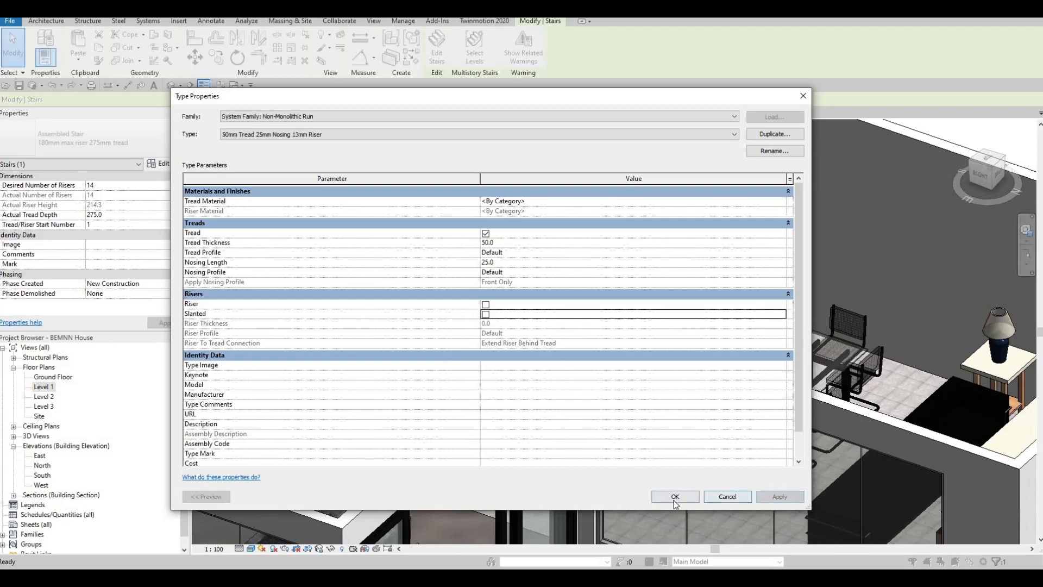
pyautogui.click(674, 497)
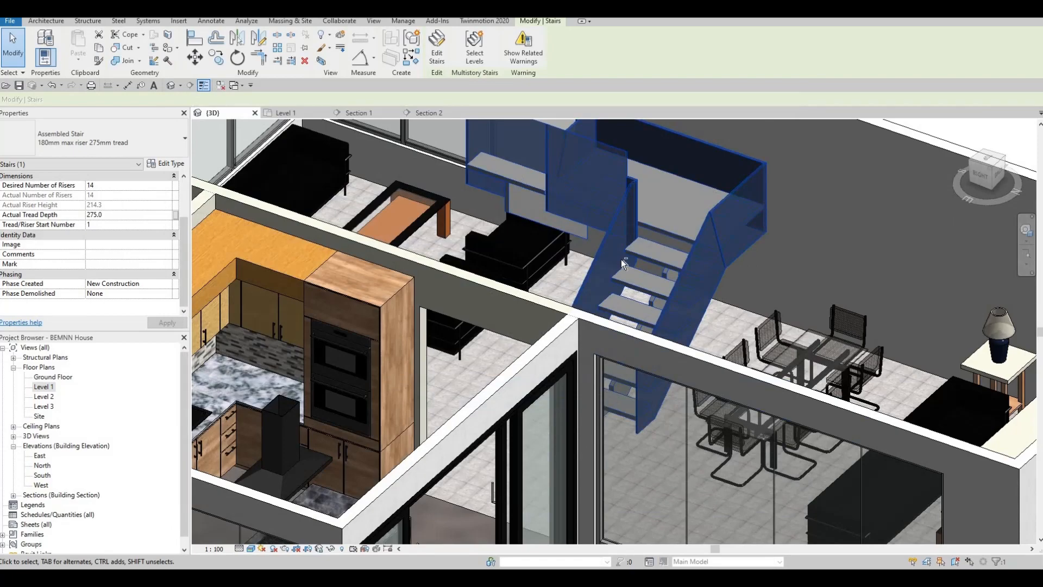
# - Examine the open-riser stair, its middle carriage and its landing from several angles
pyautogui.press('Escape')
pyautogui.keyDown('shift'); pyautogui.moveTo(621, 259); pyautogui.dragTo(690, 262, button='middle'); pyautogui.keyUp('shift')
pyautogui.click(690, 262)
pyautogui.scroll(3, 693, 260)
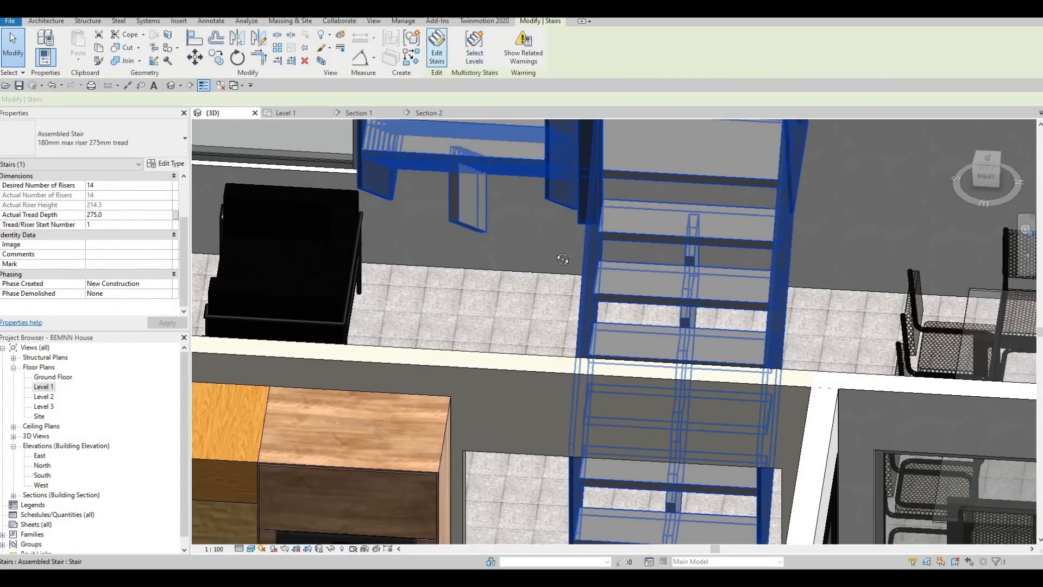
pyautogui.keyDown('shift'); pyautogui.moveTo(563, 259); pyautogui.dragTo(562, 353, button='middle'); pyautogui.keyUp('shift')
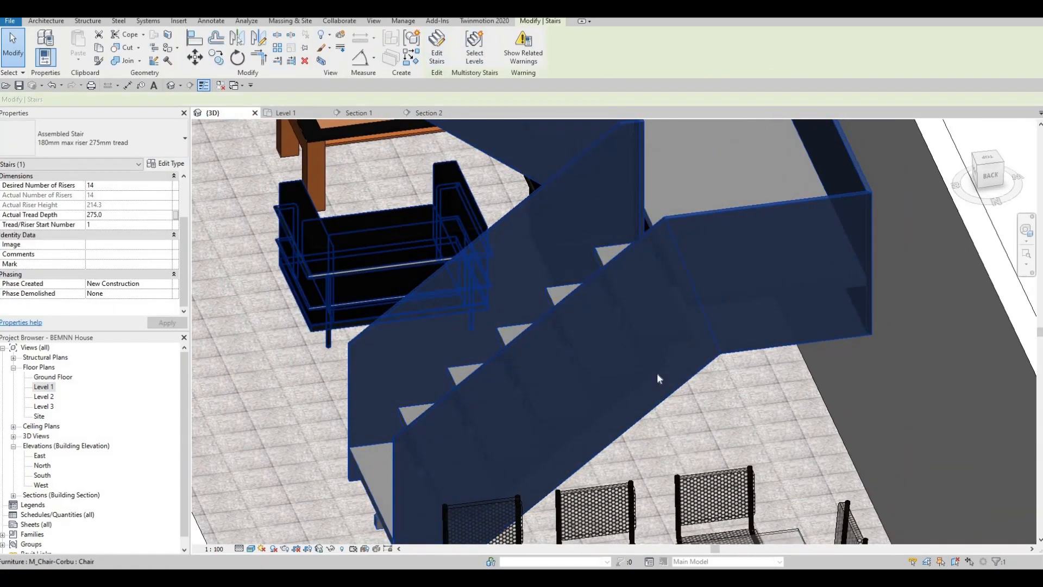
pyautogui.scroll(-1, 657, 372)
pyautogui.moveTo(657, 373); pyautogui.dragTo(788, 461, button='middle')
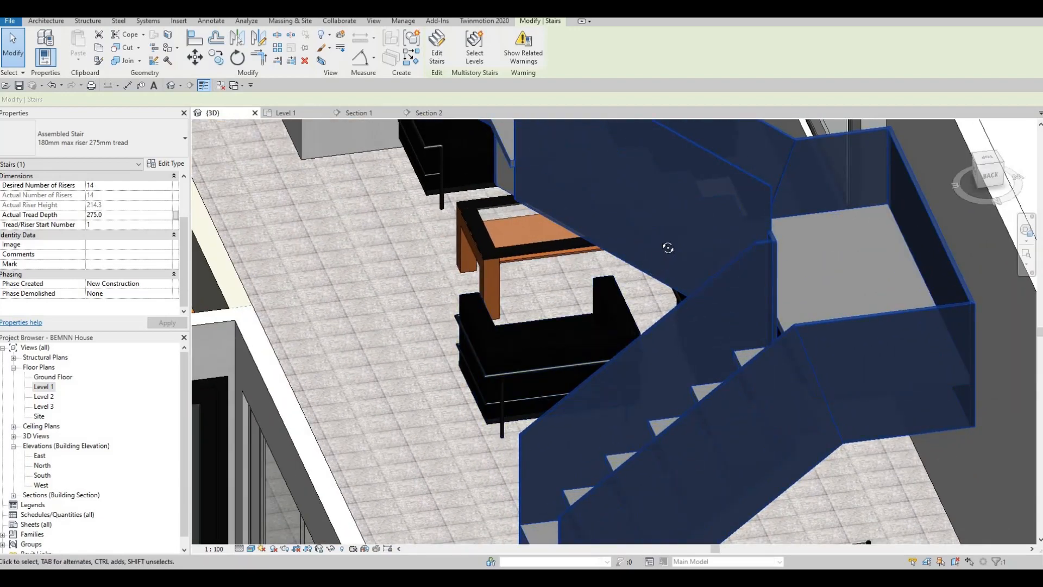
pyautogui.keyDown('shift'); pyautogui.moveTo(596, 296); pyautogui.dragTo(625, 282, button='middle'); pyautogui.keyUp('shift')
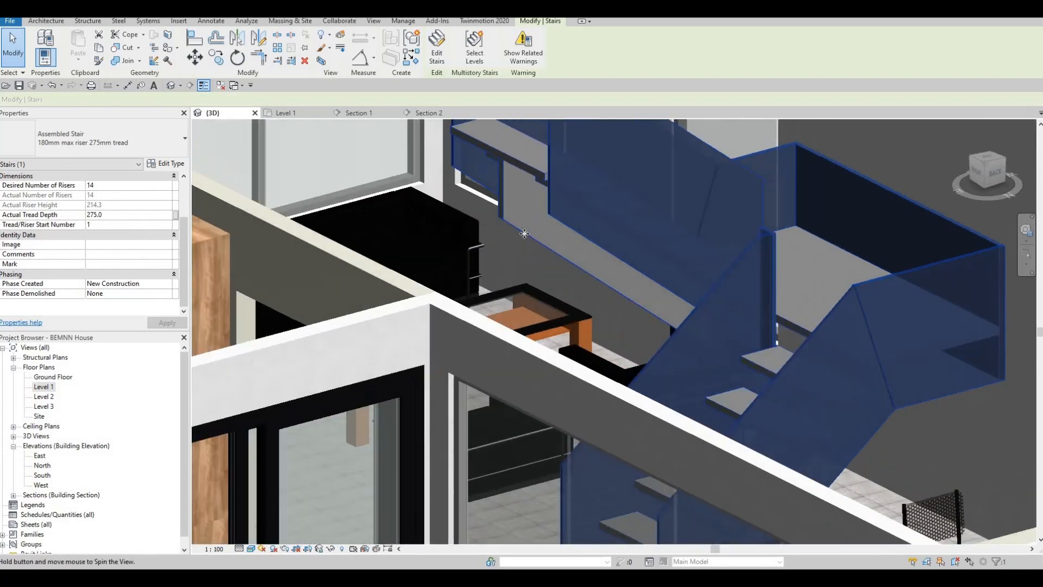
pyautogui.keyDown('shift'); pyautogui.moveTo(700, 365); pyautogui.dragTo(739, 272, button='middle'); pyautogui.keyUp('shift')
pyautogui.scroll(-1, 706, 351)
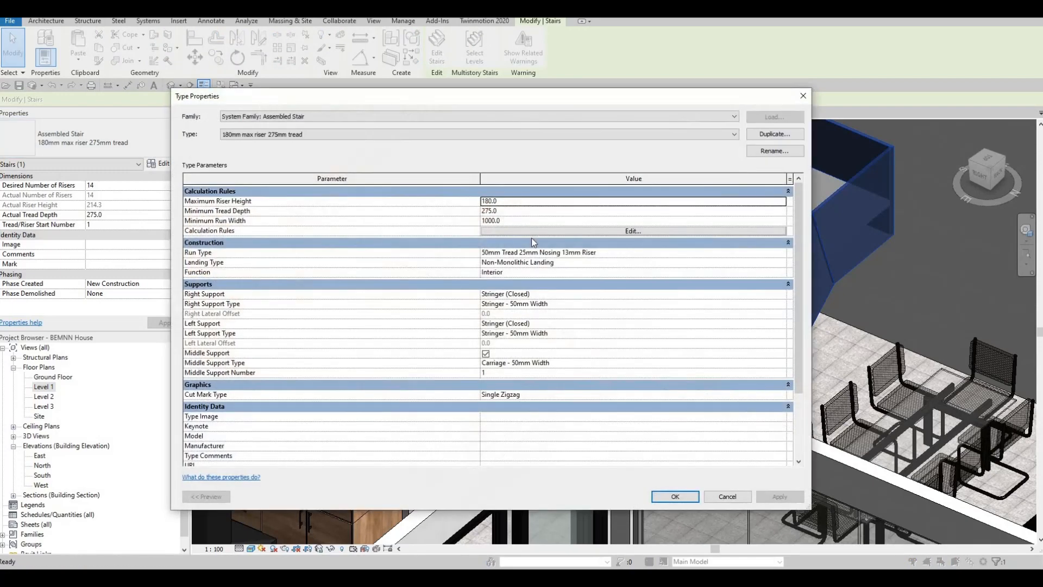
# - Try turning off Same as Run in the stair's Non-Monolithic Landing type and giving the landing a tread thickness of 900
pyautogui.click(686, 262)
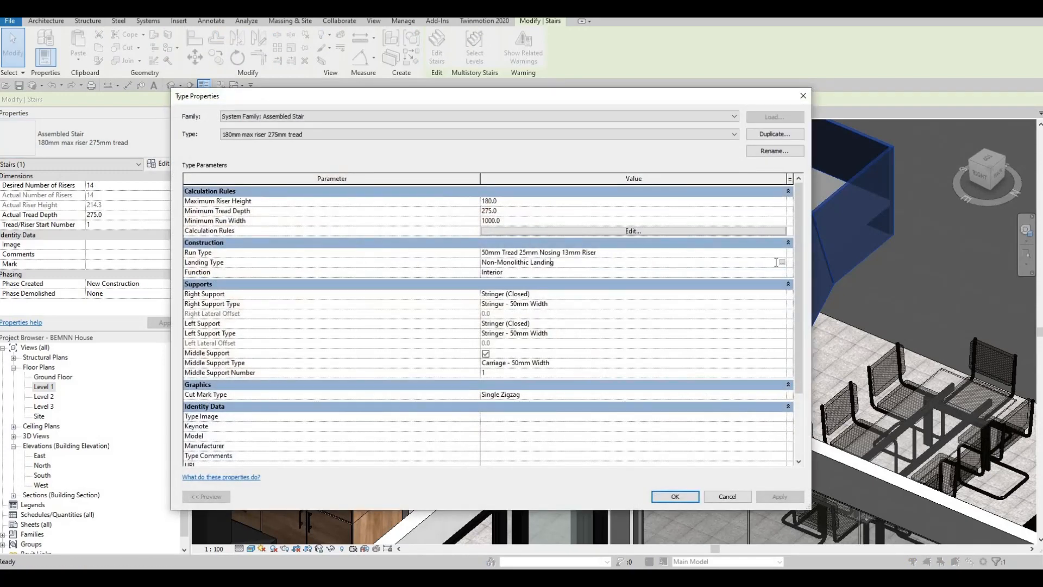
pyautogui.doubleClick(491, 261)
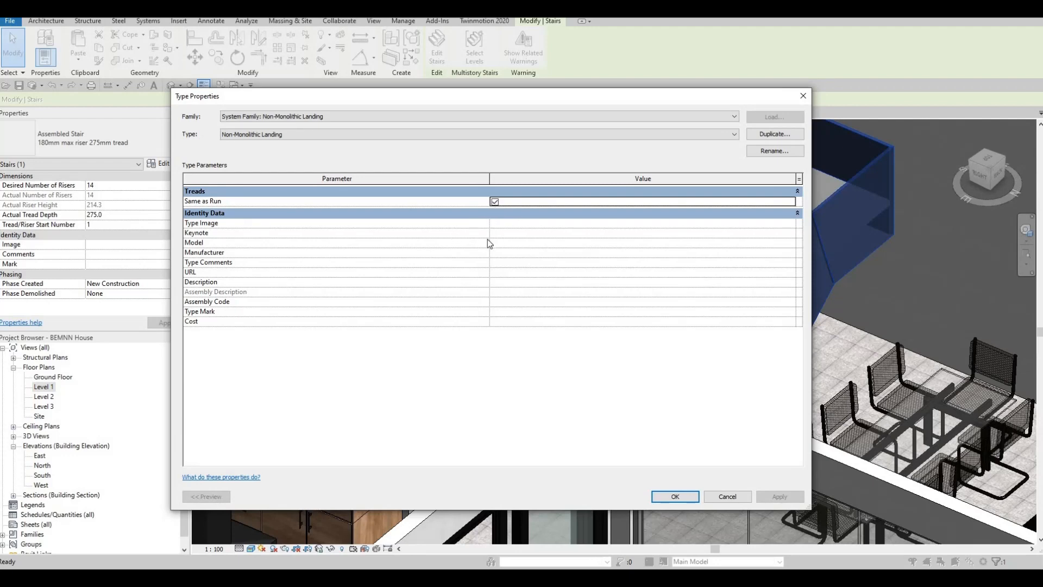
pyautogui.click(494, 202)
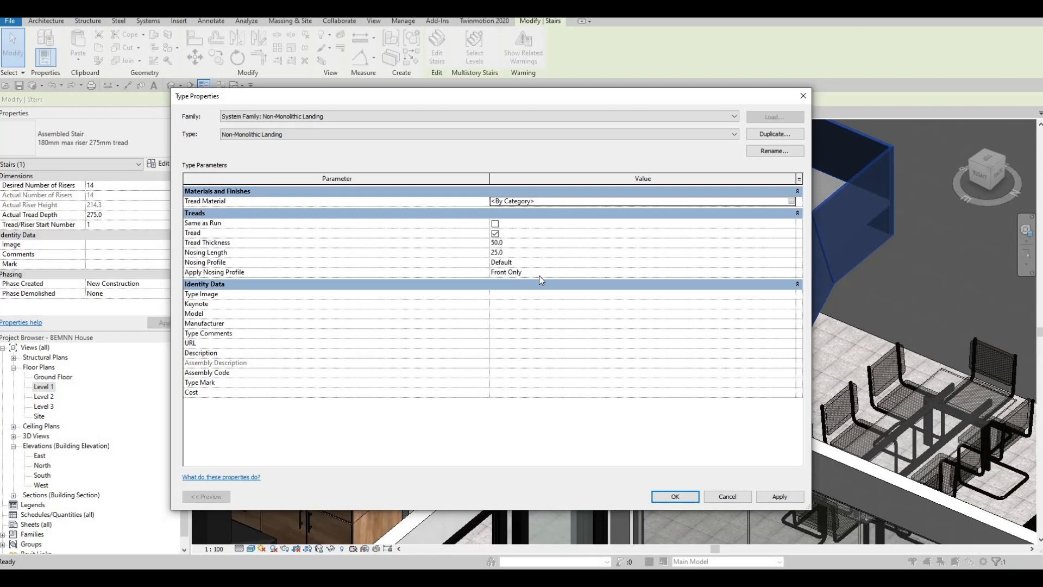
pyautogui.click(523, 242)
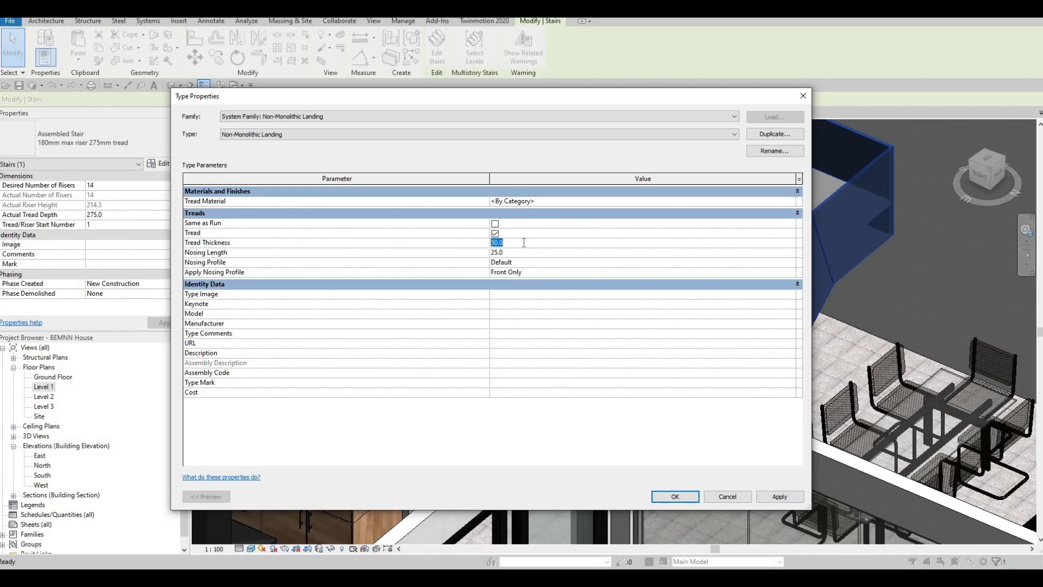
pyautogui.write('900')
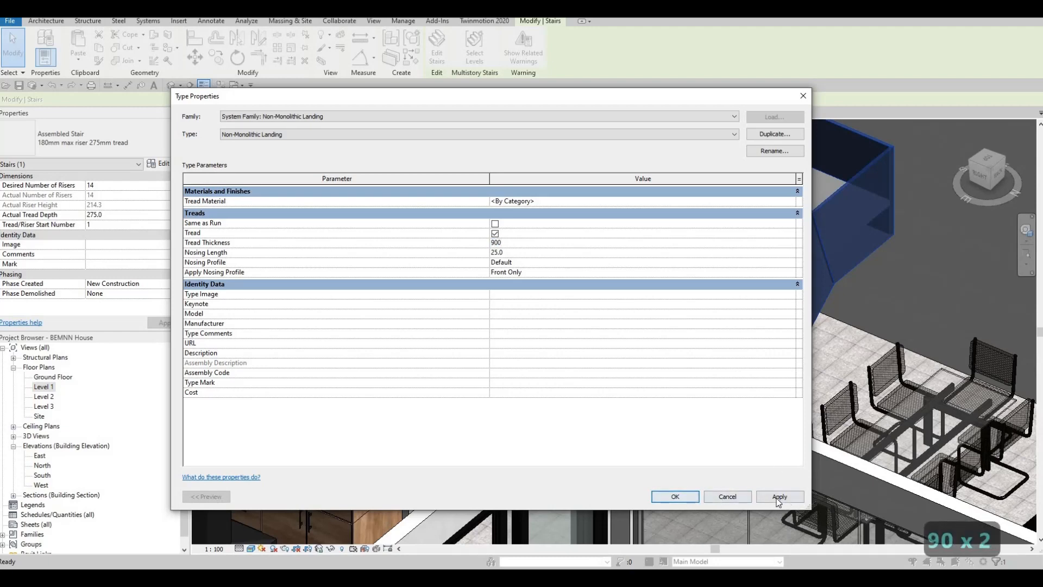
pyautogui.click(780, 496)
pyautogui.click(674, 496)
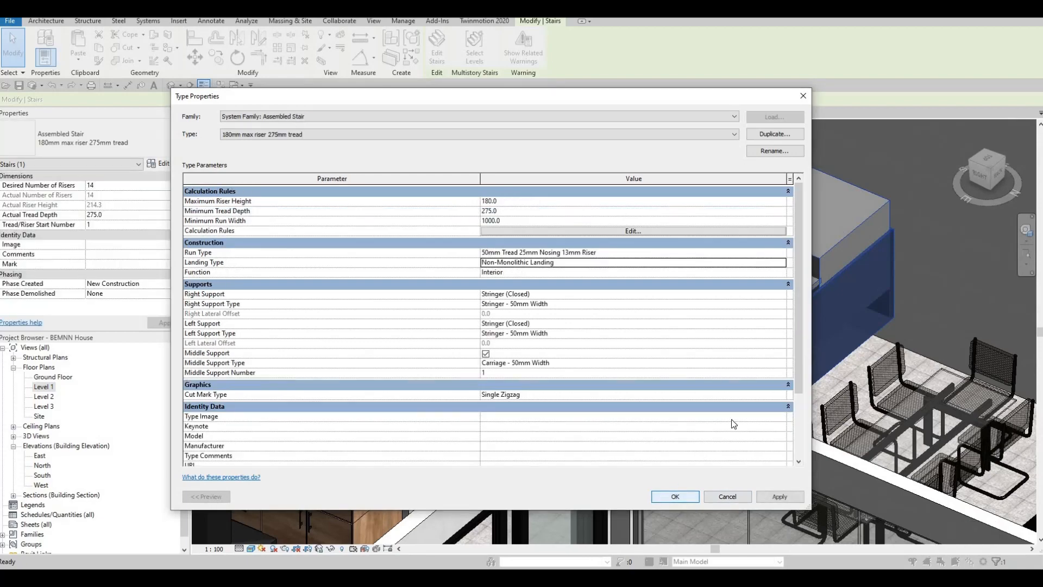
pyautogui.press('Escape')
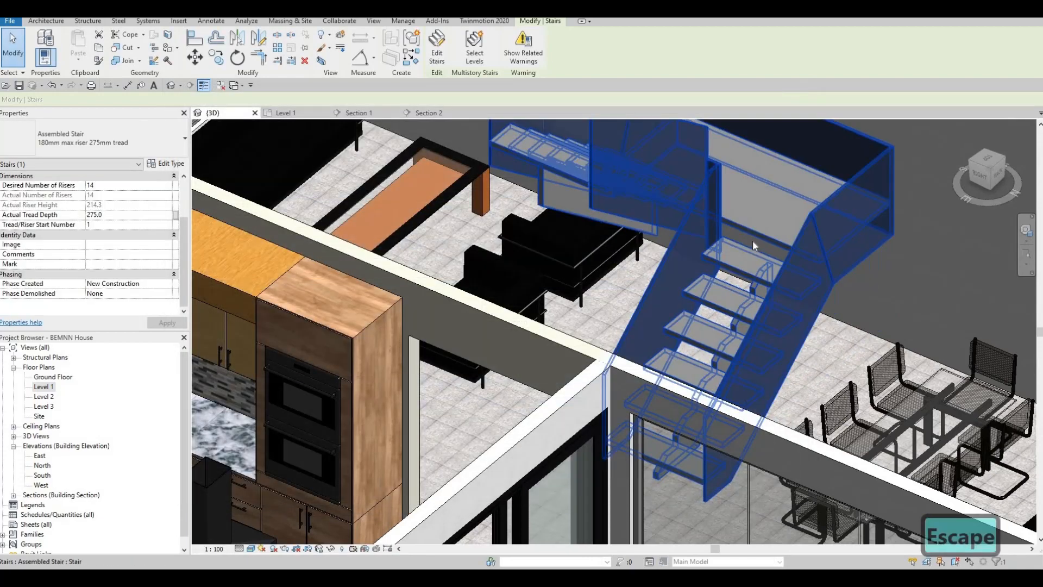
# - Set the tread material of the stair's run type to Concrete, C12/15 from the AEC Materials concrete library
pyautogui.click(173, 165)
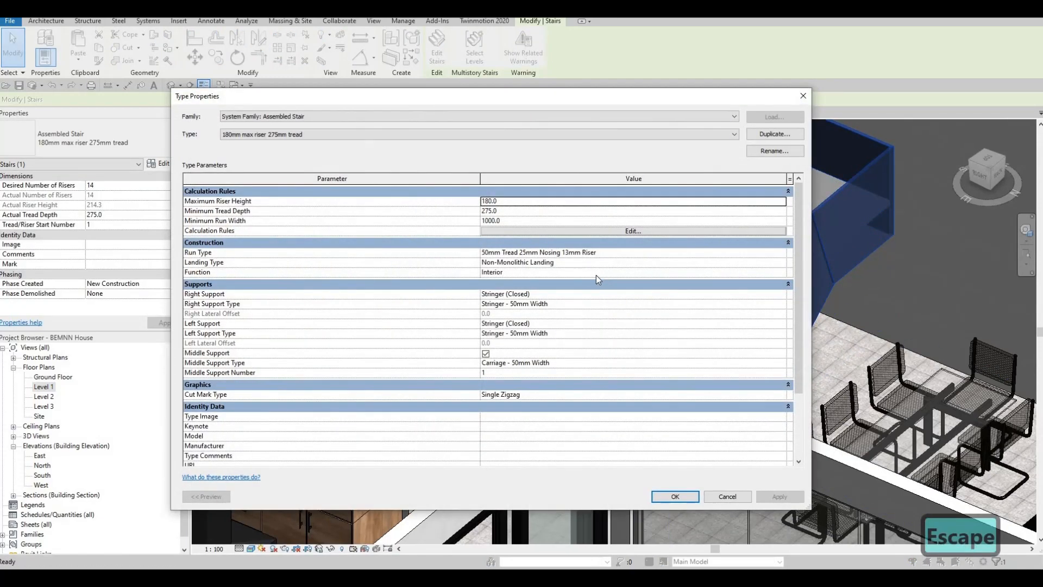
pyautogui.click(783, 252)
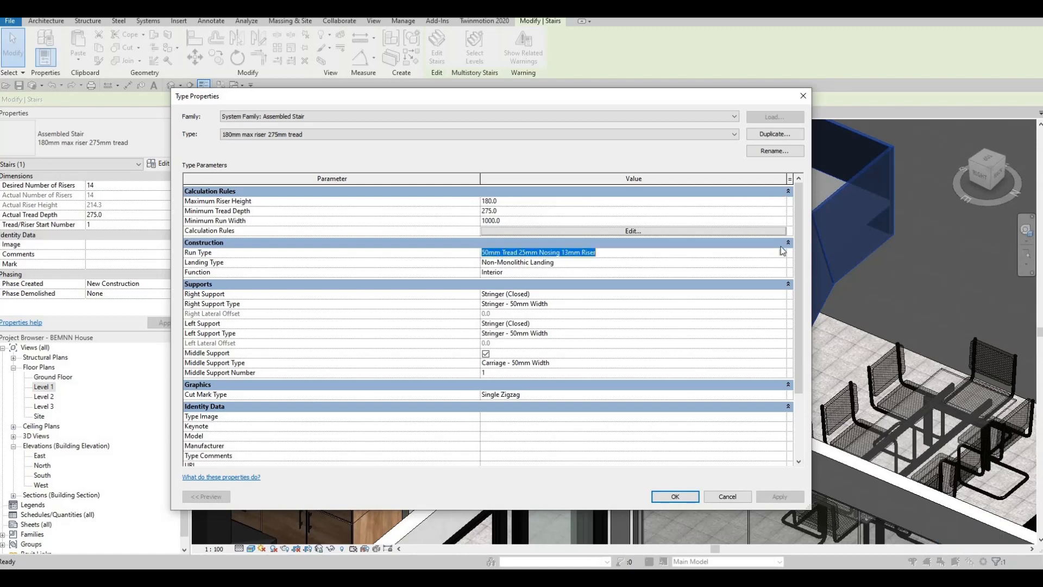
pyautogui.click(781, 253)
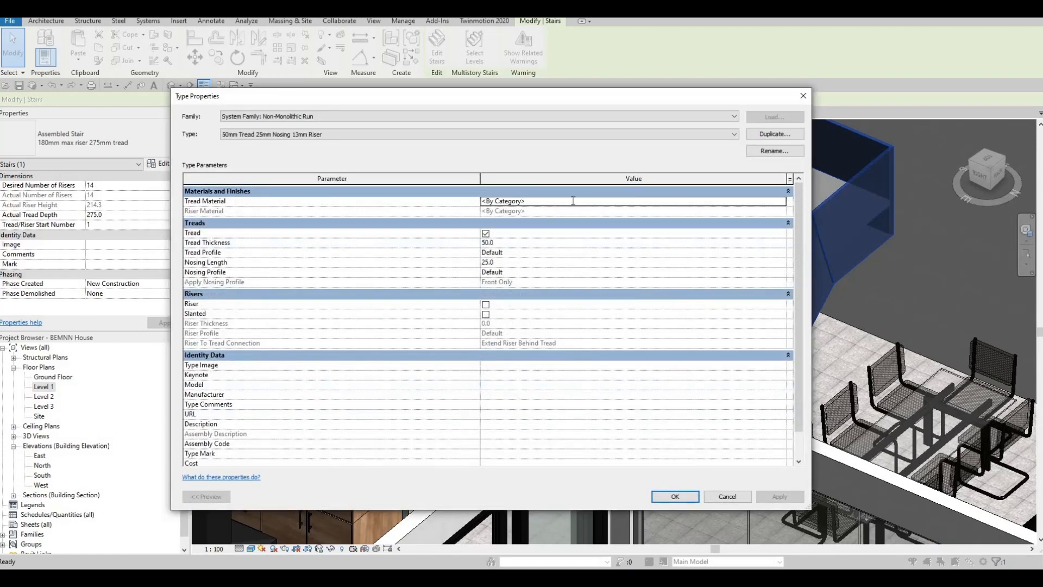
pyautogui.click(784, 203)
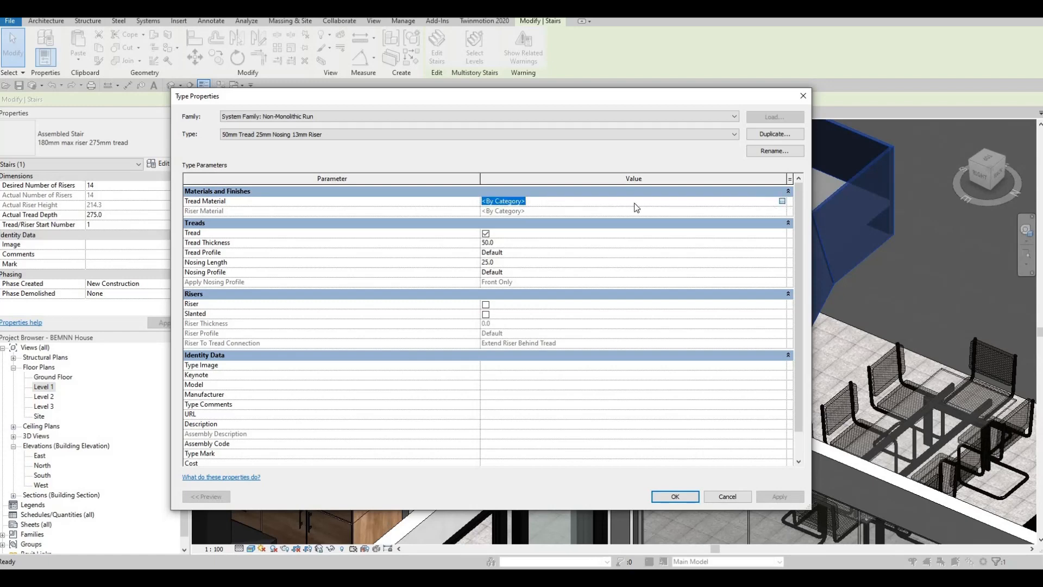
pyautogui.click(783, 201)
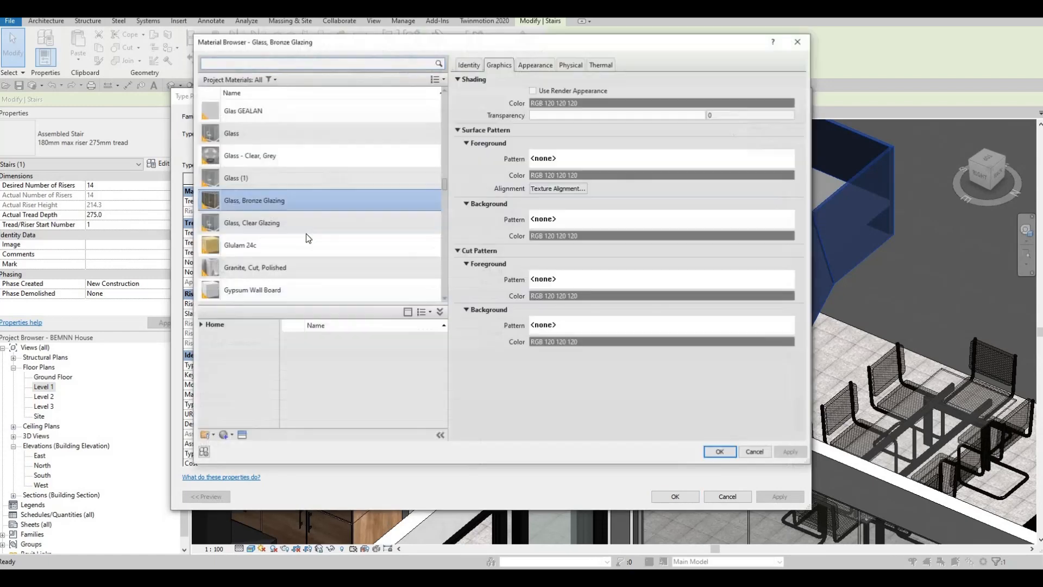
pyautogui.click(205, 346)
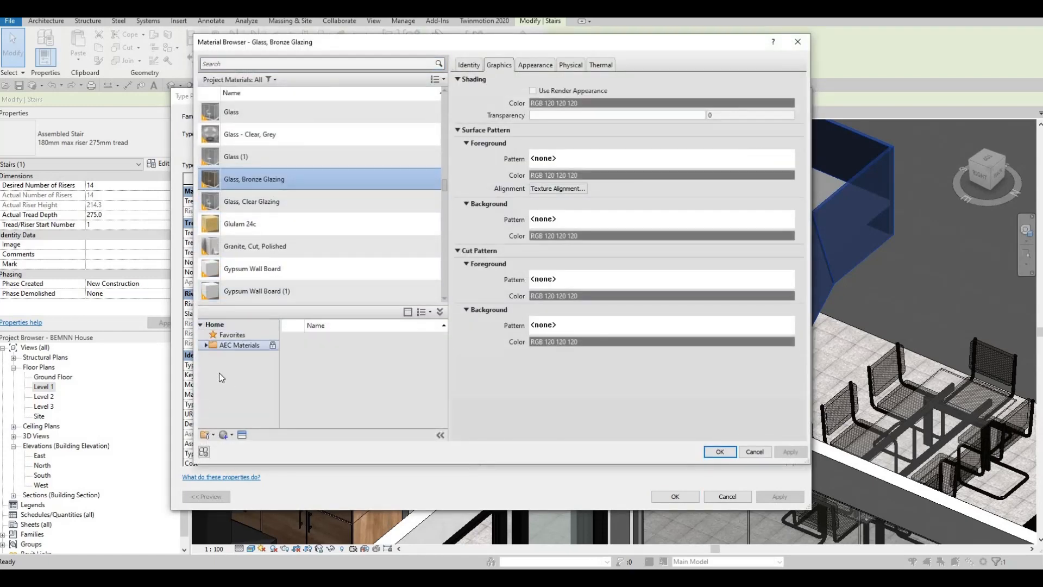
pyautogui.click(206, 346)
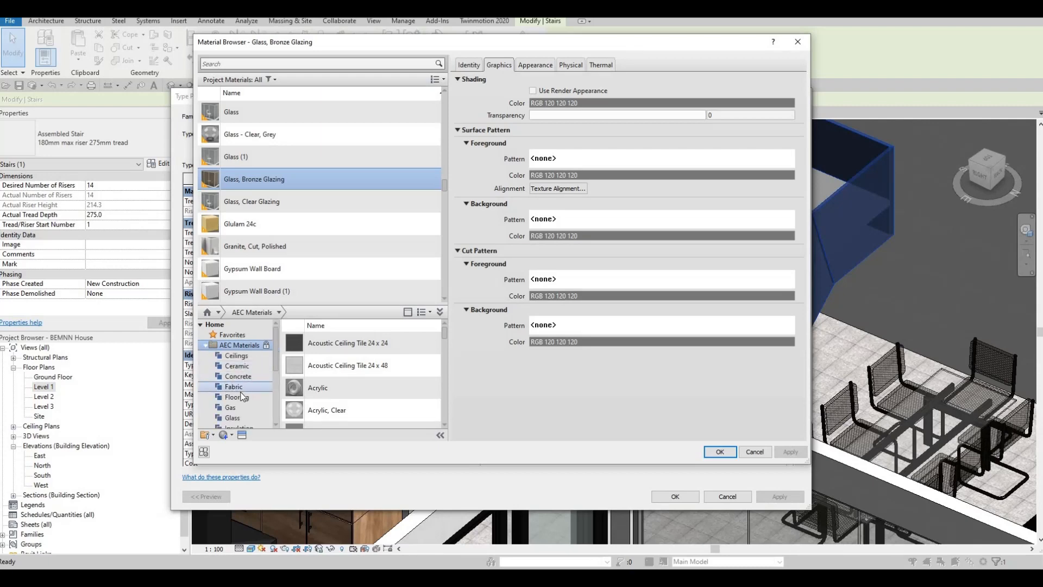
pyautogui.click(238, 375)
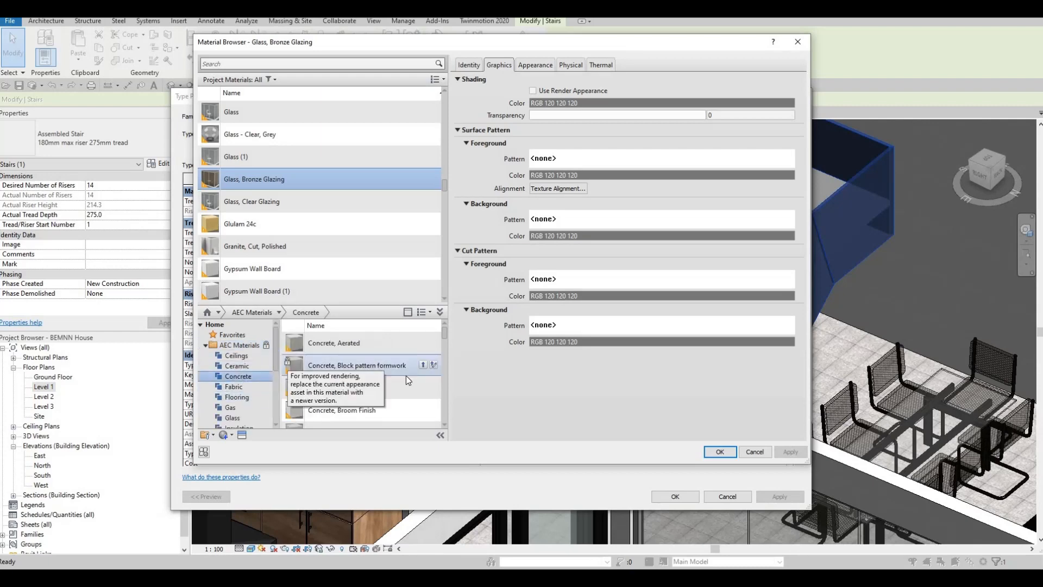
pyautogui.scroll(-2, 412, 375)
pyautogui.click(423, 375)
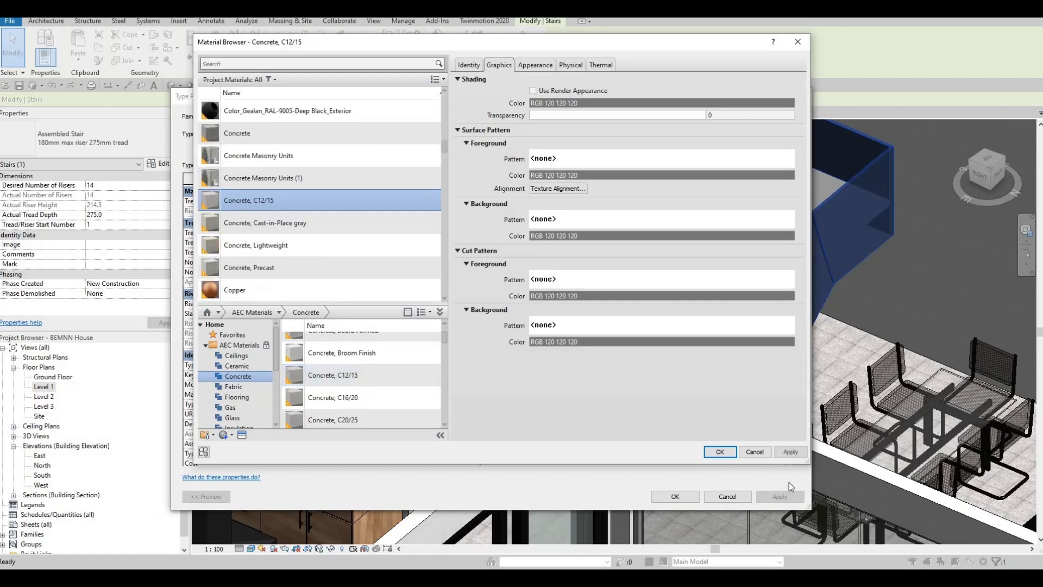
pyautogui.click(723, 452)
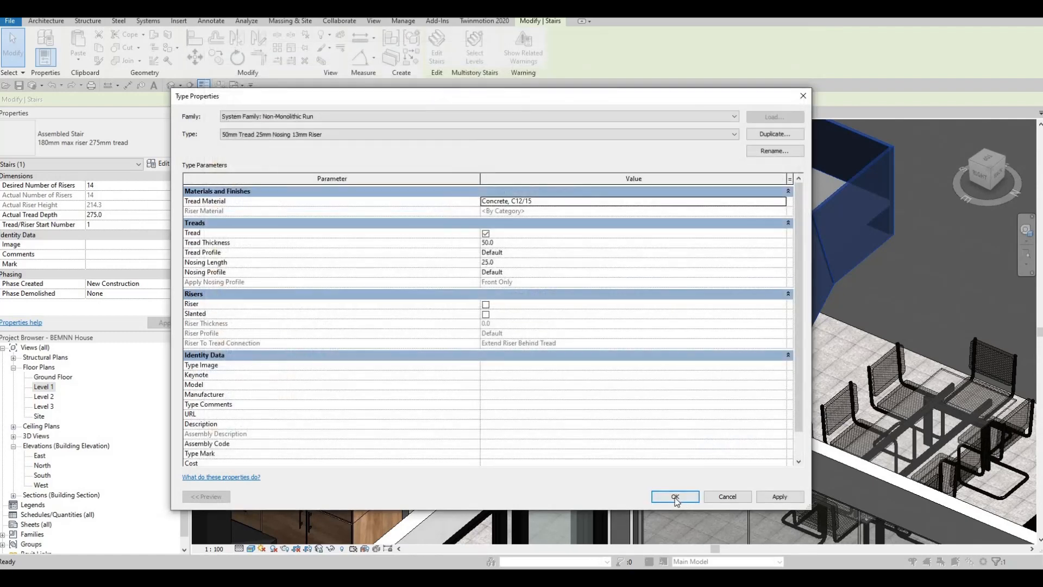
# - Try a tread thickness of 900 in the stair's run type
pyautogui.click(511, 264)
pyautogui.doubleClick(511, 266)
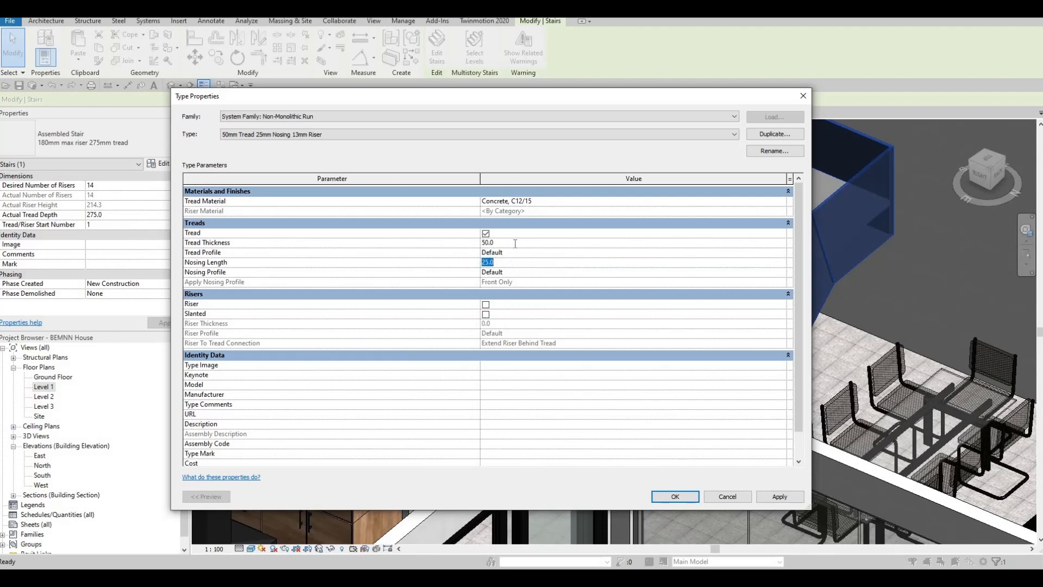
pyautogui.doubleClick(515, 243)
pyautogui.write('900')
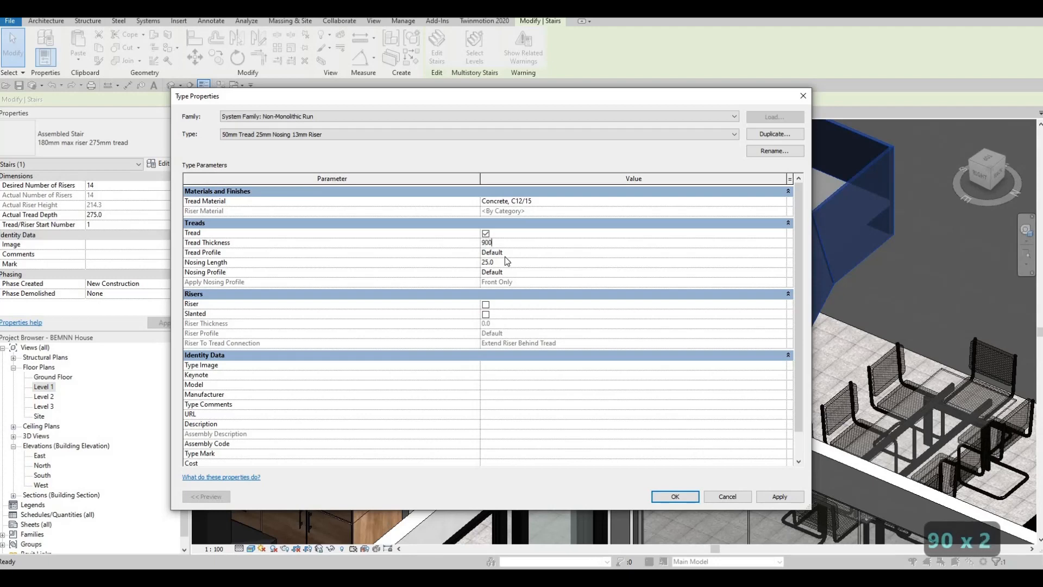
pyautogui.click(517, 235)
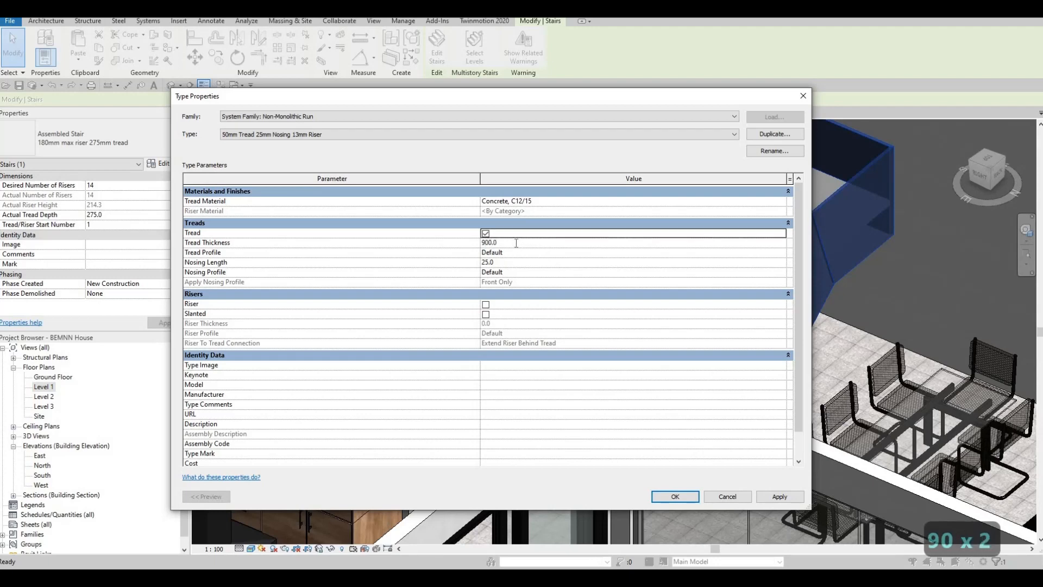
# - Set the run type's tread thickness to 1200 and accept the run and stair type changes
pyautogui.doubleClick(516, 243)
pyautogui.write('1200')
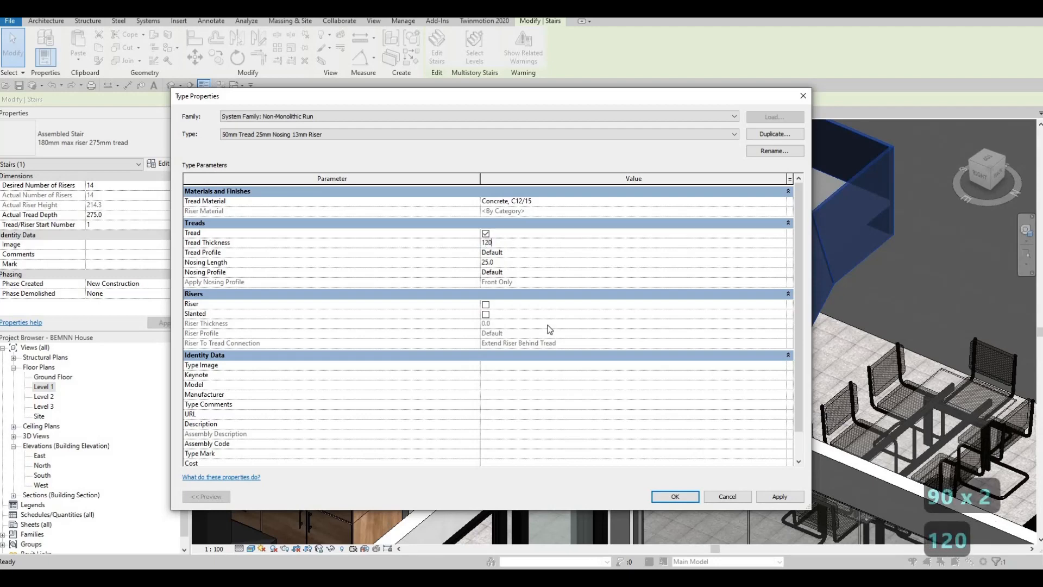
pyautogui.click(772, 496)
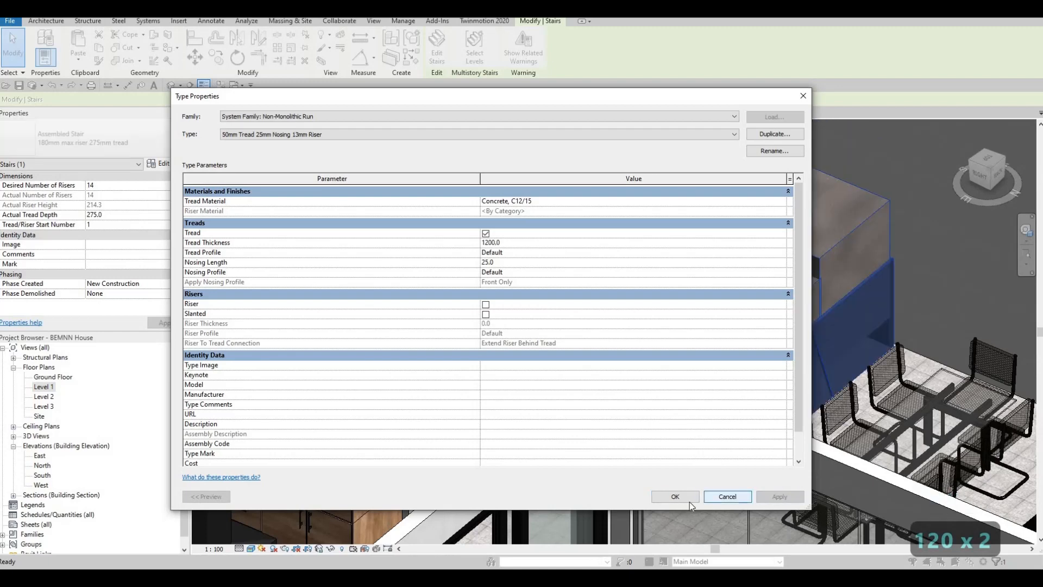
pyautogui.click(689, 501)
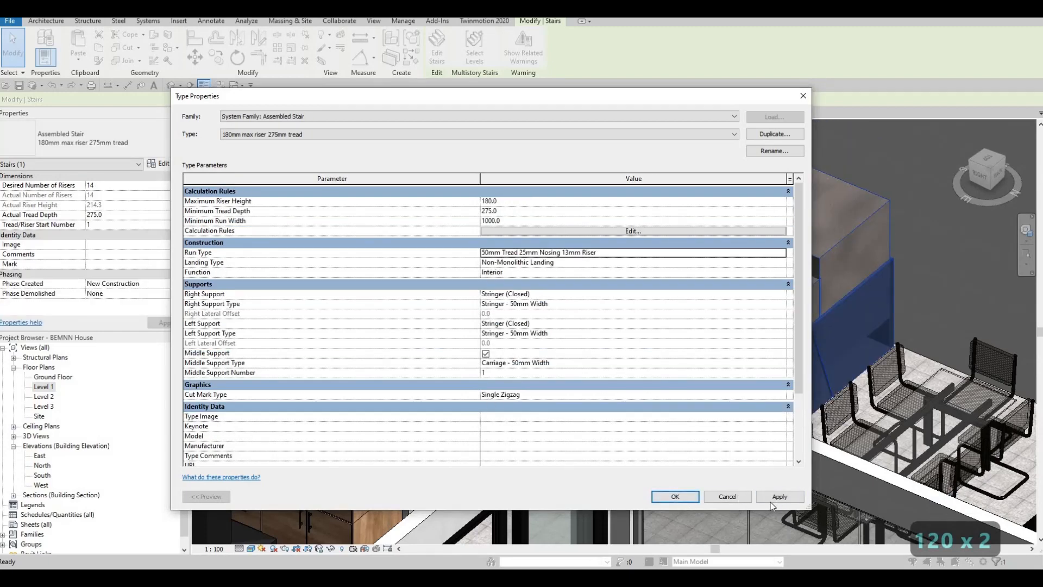
pyautogui.click(776, 497)
pyautogui.click(675, 496)
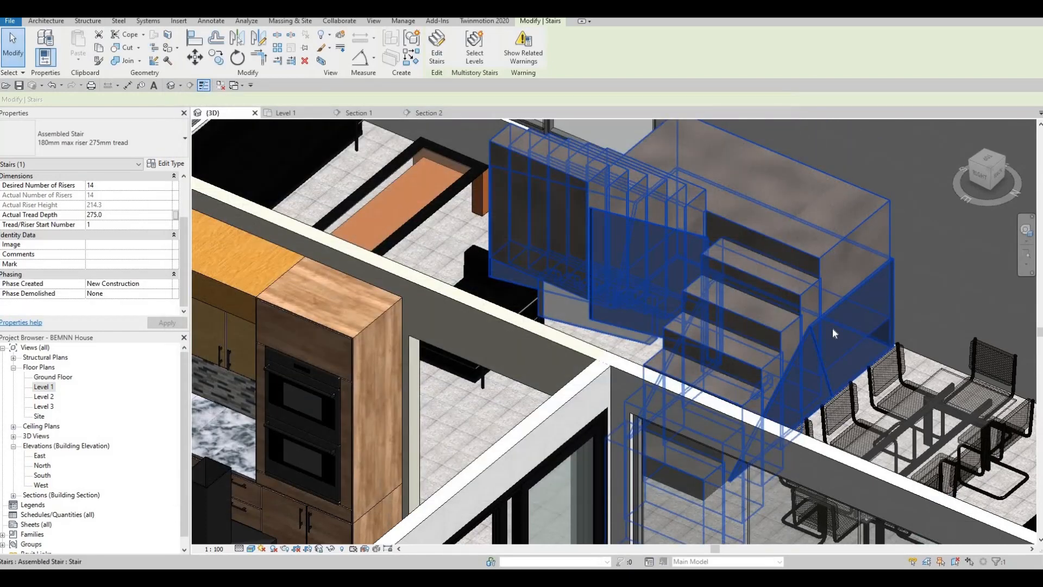
# - Examine the thickened concrete treads, landing and stringers of the stair from near and far
pyautogui.press('Escape')
pyautogui.scroll(-2, 814, 351)
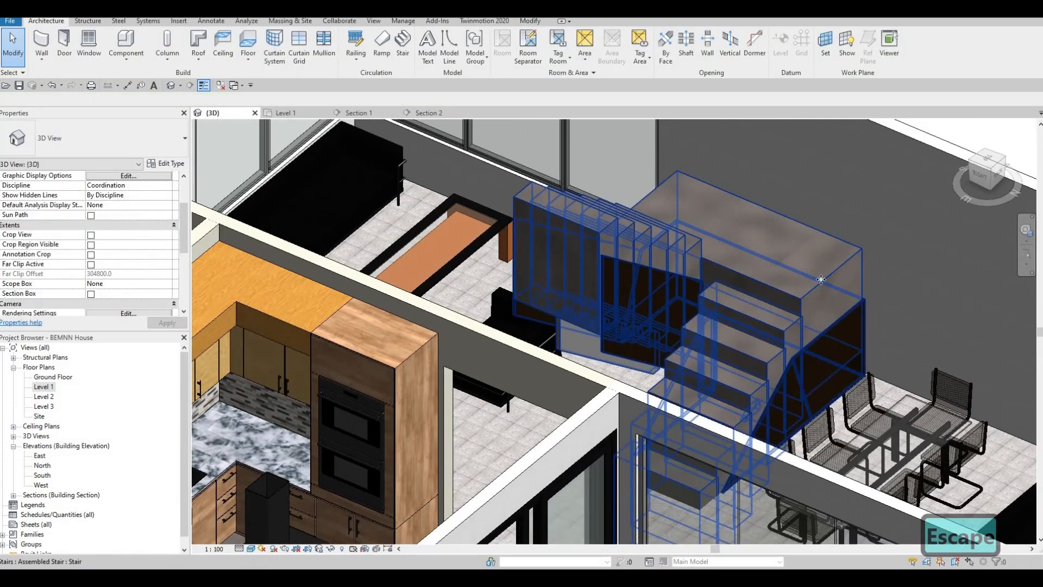
pyautogui.click(821, 279)
pyautogui.scroll(-10, 591, 349)
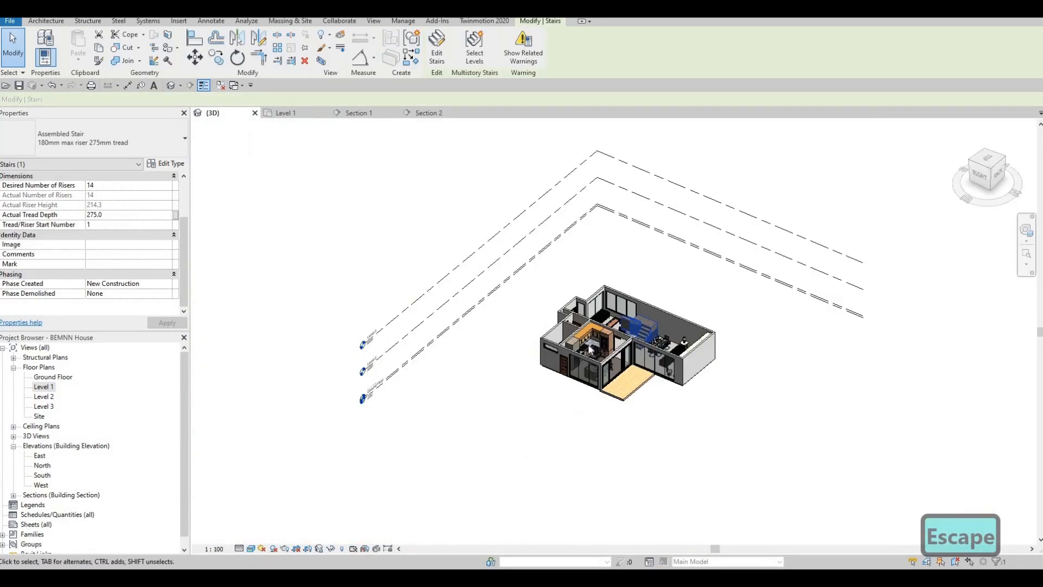
pyautogui.scroll(10, 635, 326)
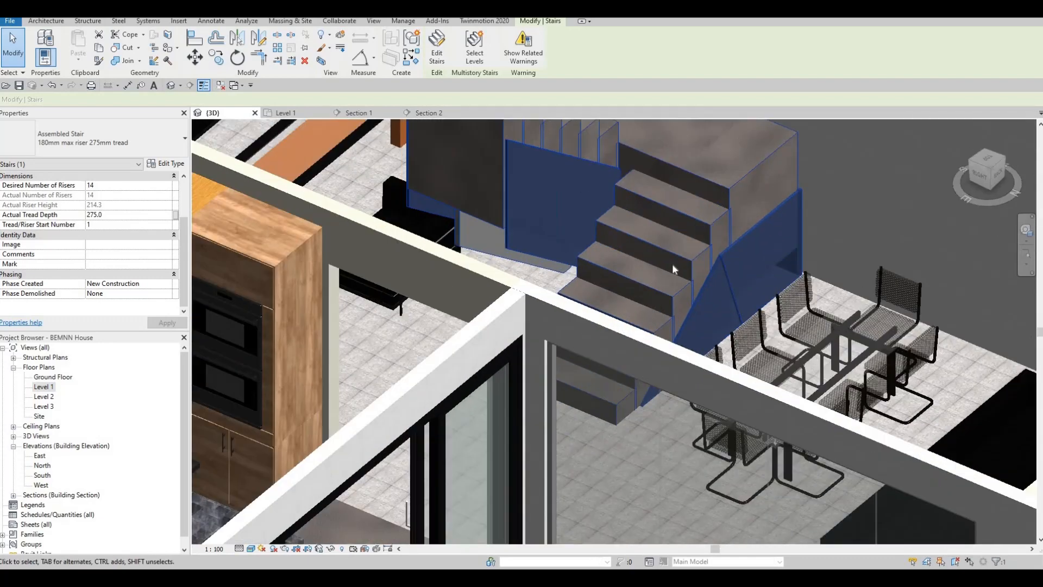
pyautogui.scroll(5, 709, 368)
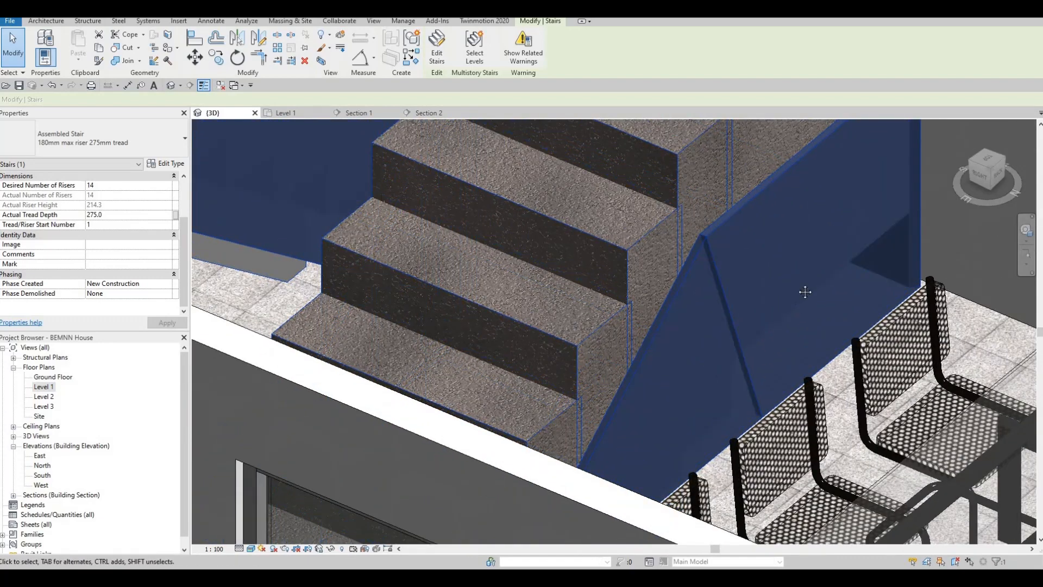
pyautogui.scroll(-4, 806, 292)
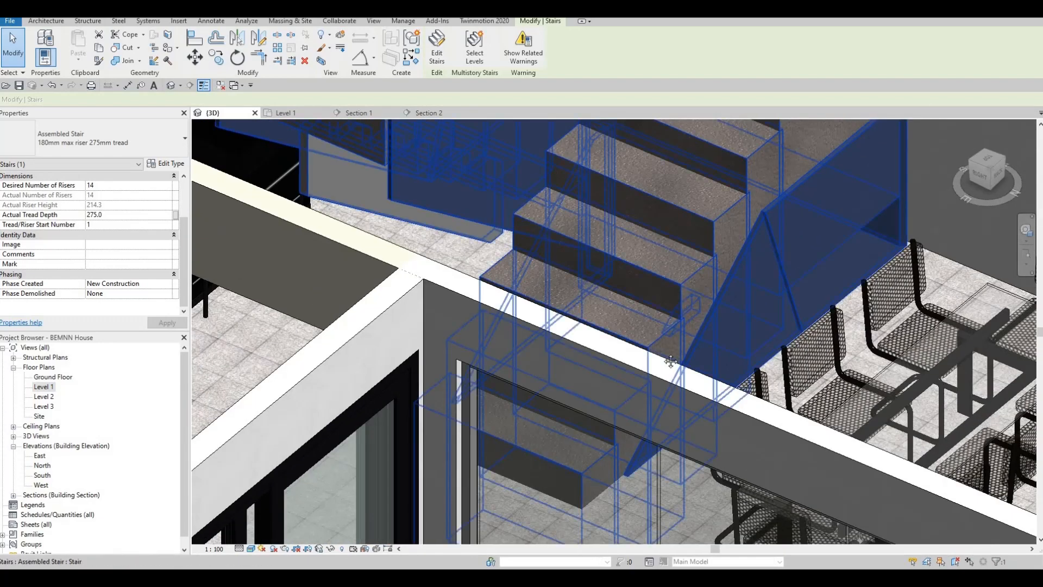
pyautogui.scroll(-2, 739, 271)
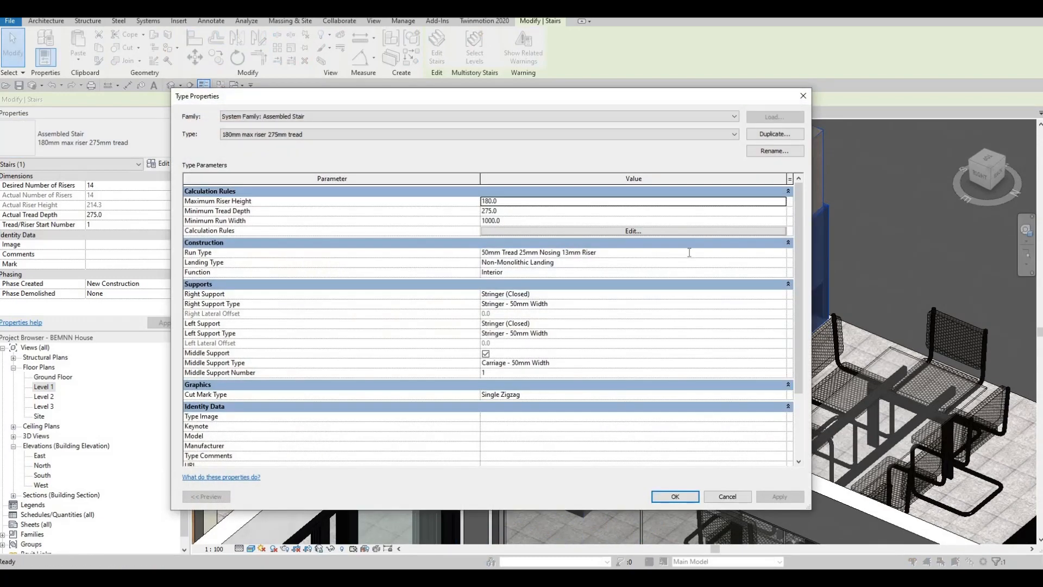
# - Set the tread thickness of the stair's run type to 200 and accept the run and stair type changes
pyautogui.click(689, 253)
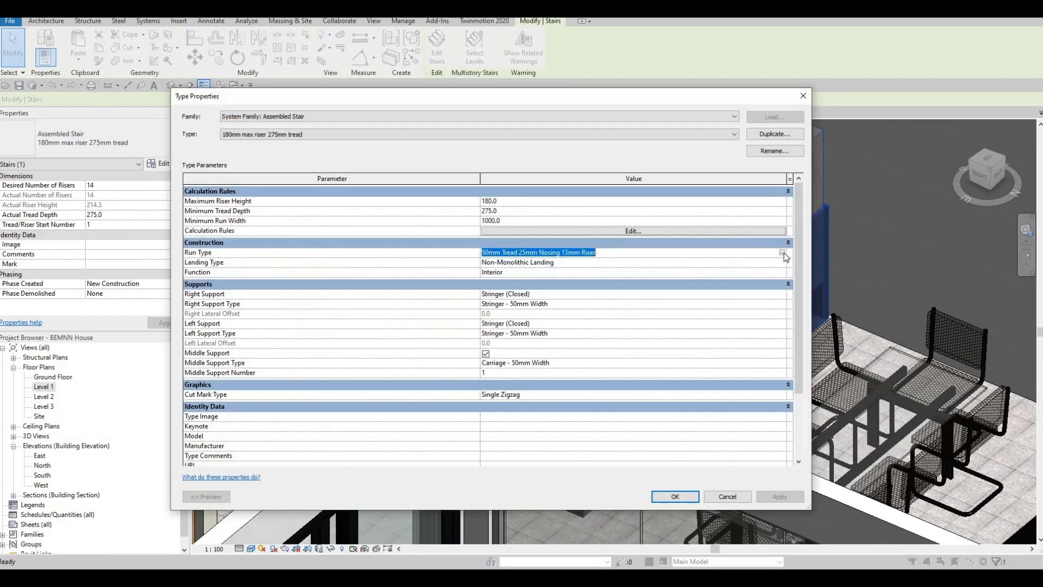
pyautogui.click(786, 253)
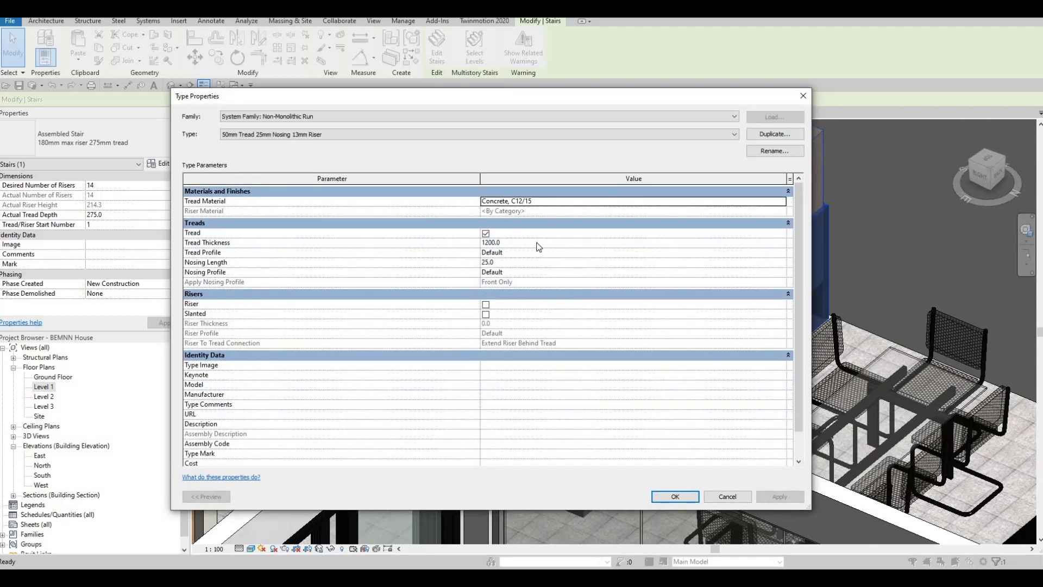
pyautogui.click(533, 243)
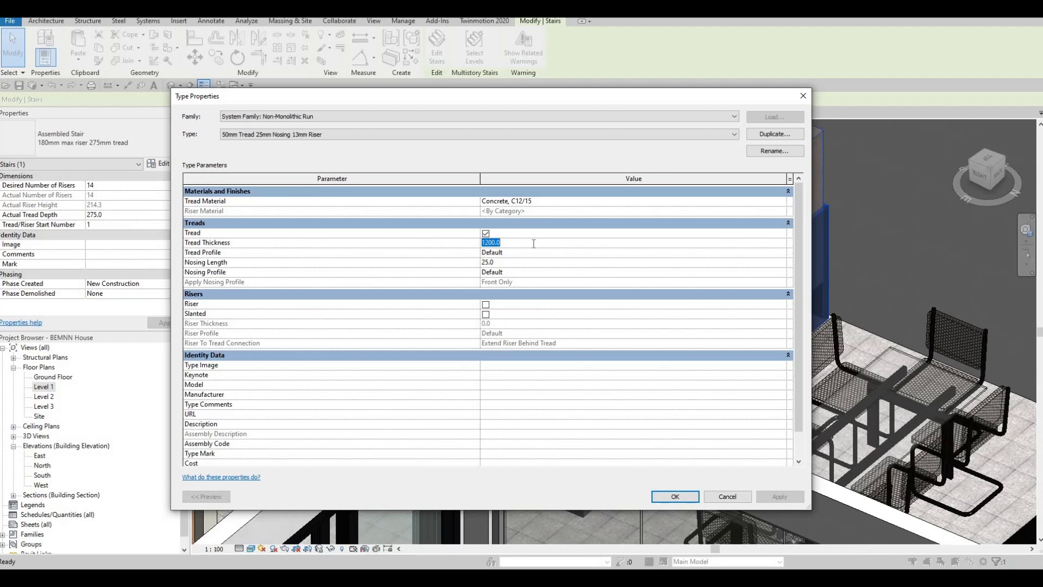
pyautogui.write('100')
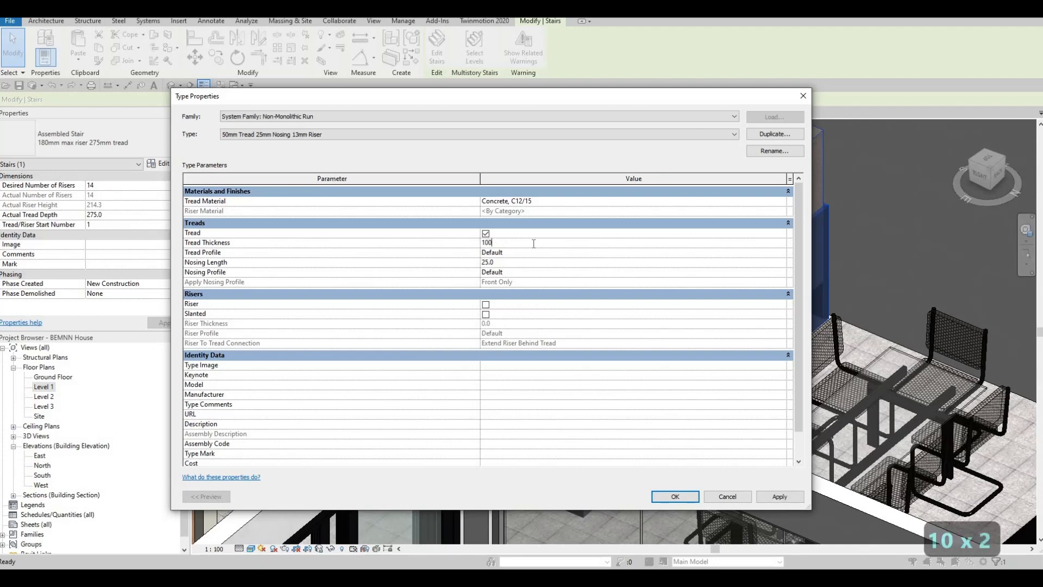
pyautogui.press('BackSpace')
pyautogui.press('BackSpace')
pyautogui.write('200')
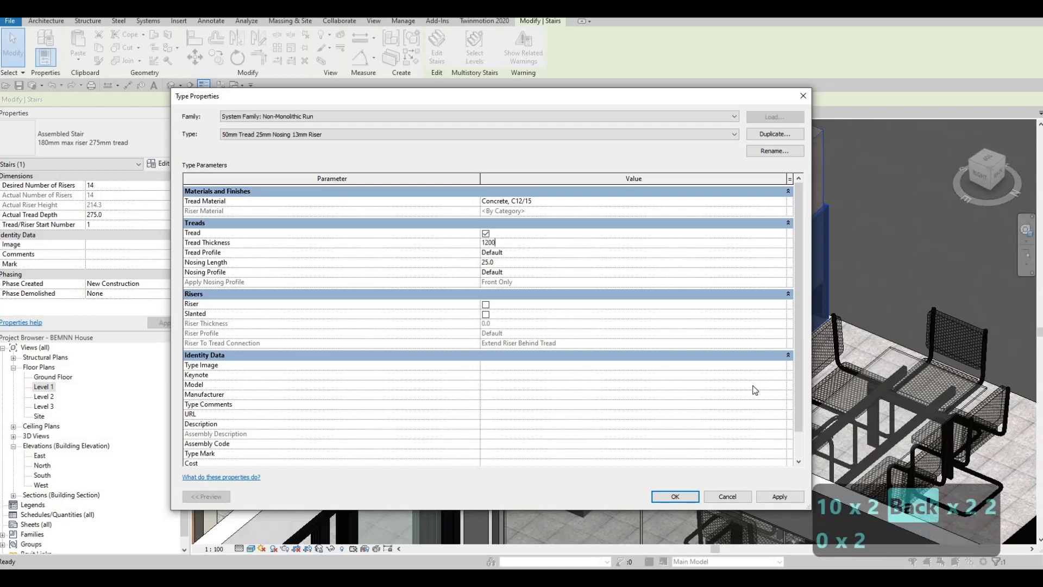
pyautogui.doubleClick(502, 242)
pyautogui.write('200')
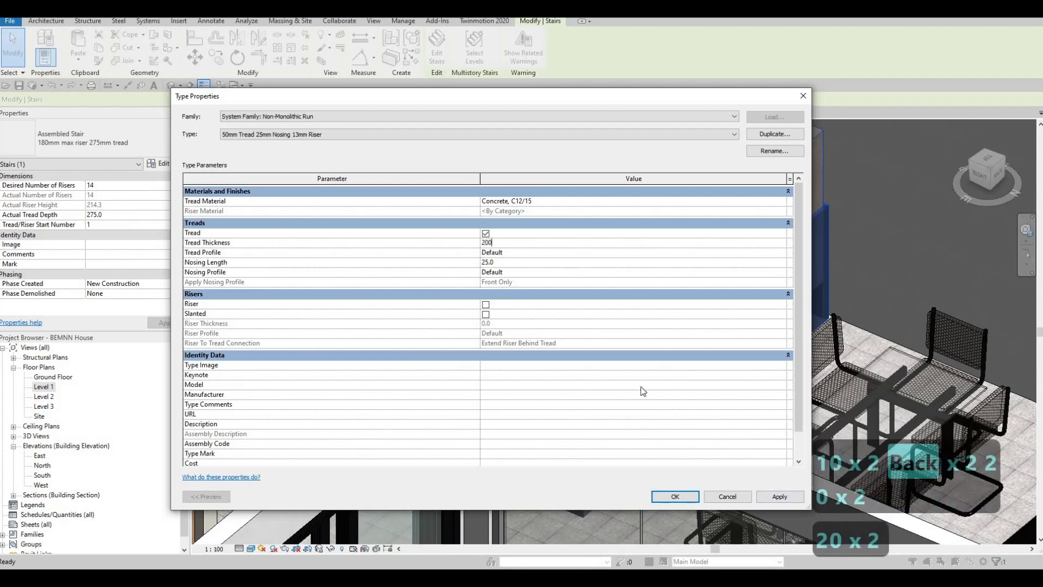
pyautogui.click(674, 496)
pyautogui.click(675, 496)
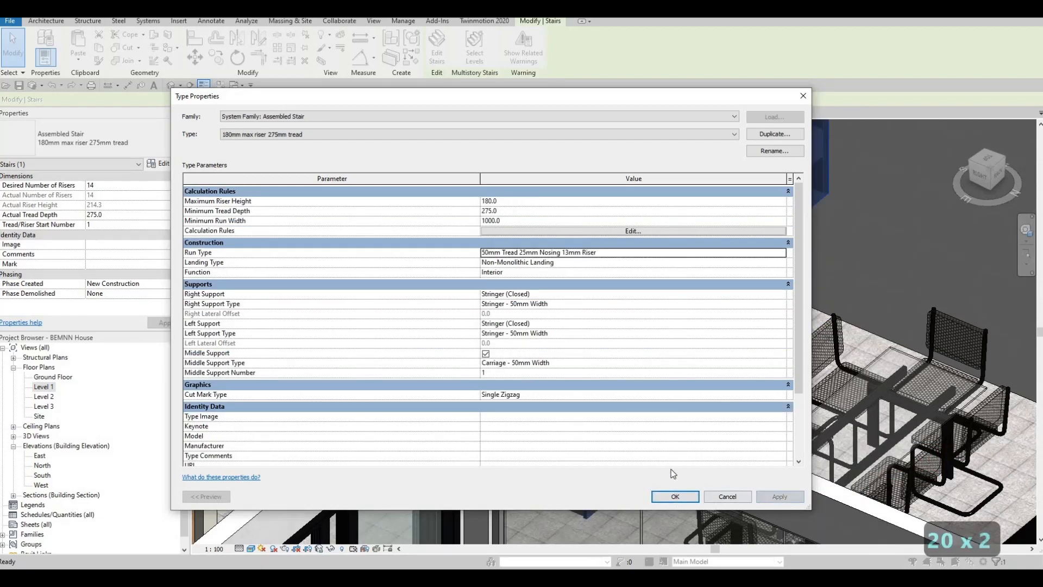
# - Reduce the tread thickness of the stair's run type to 100 and accept the type changes
pyautogui.scroll(-3, 628, 264)
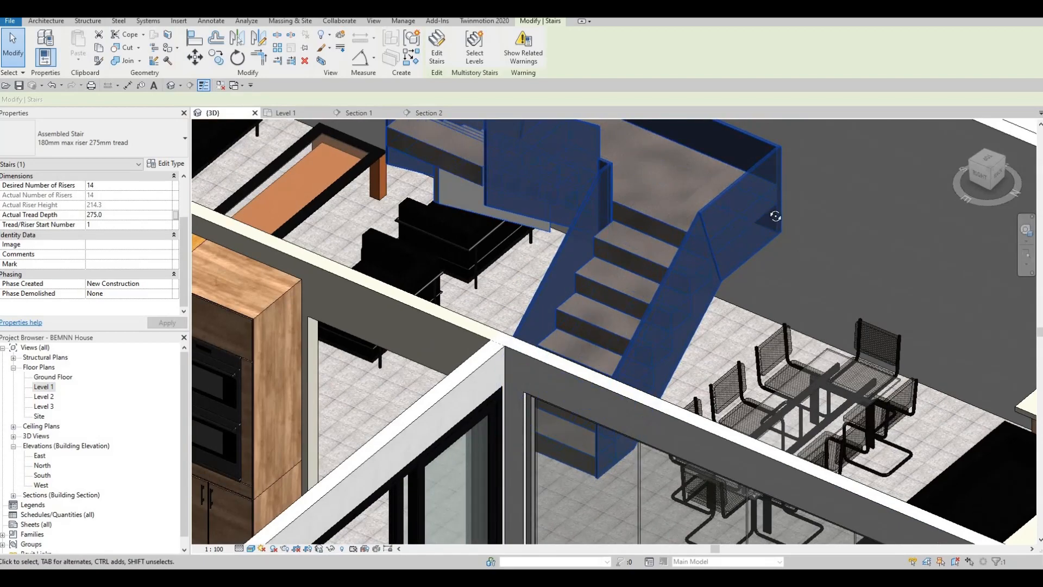
pyautogui.keyDown('shift'); pyautogui.moveTo(775, 217); pyautogui.dragTo(662, 228, button='middle'); pyautogui.keyUp('shift')
pyautogui.scroll(3, 661, 230)
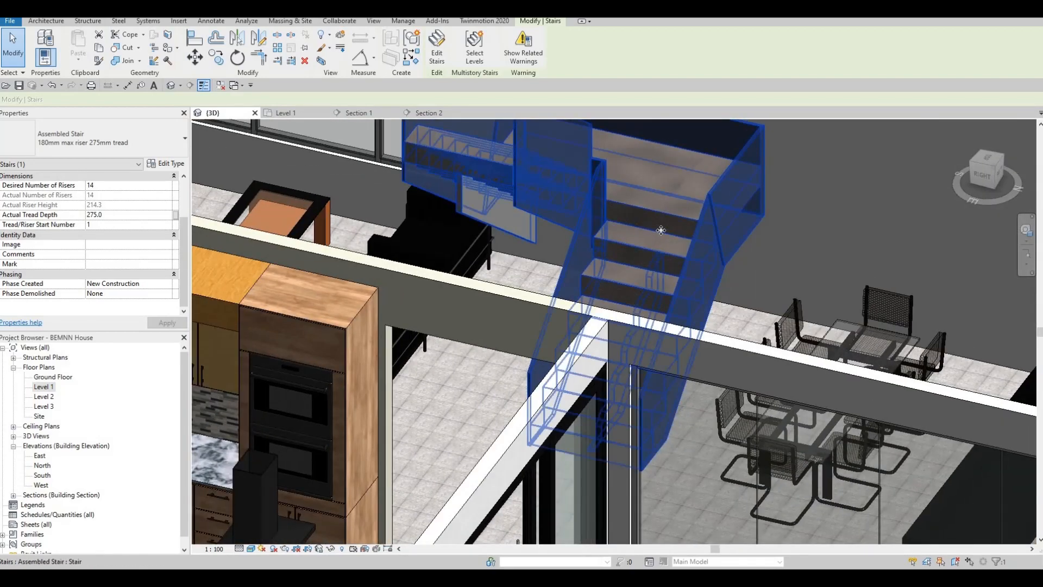
pyautogui.click(166, 163)
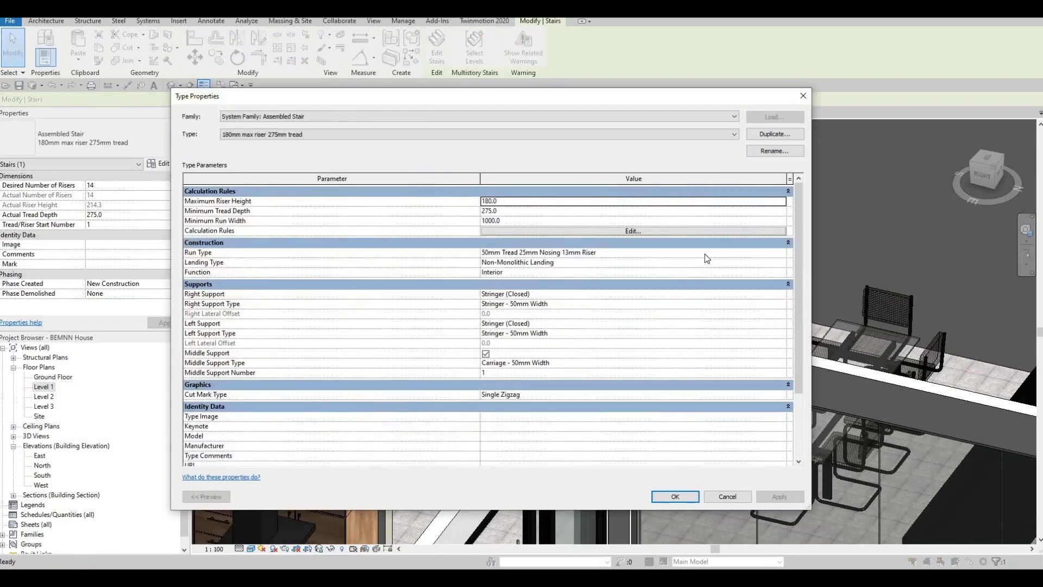
pyautogui.click(783, 256)
pyautogui.click(757, 258)
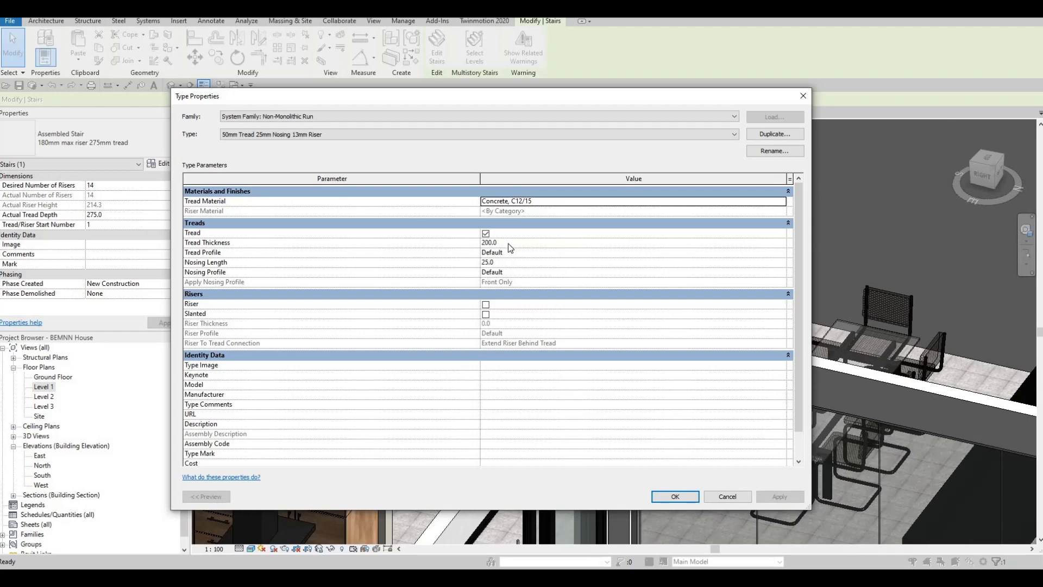
pyautogui.click(509, 243)
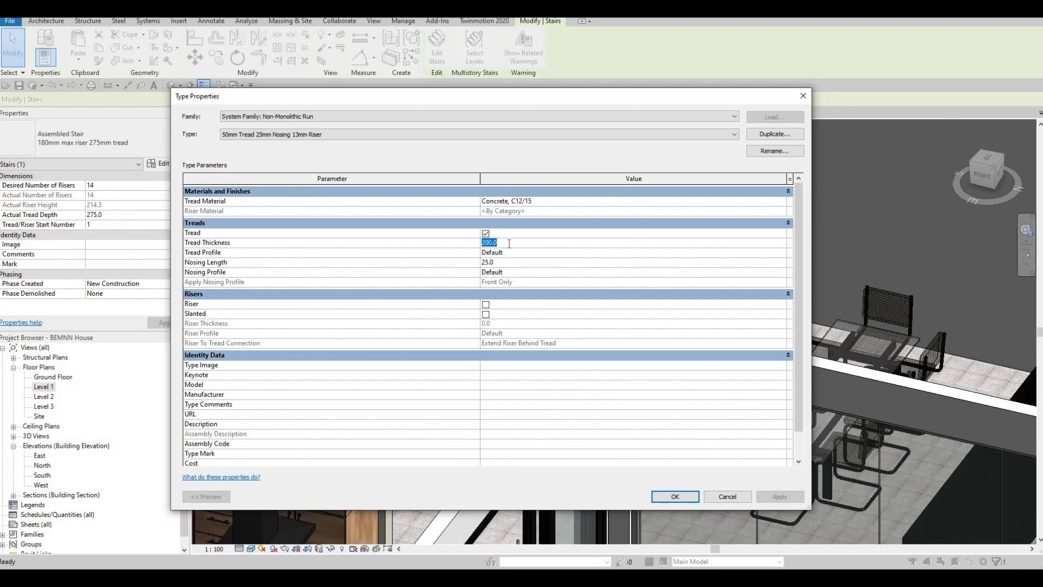
pyautogui.write('100')
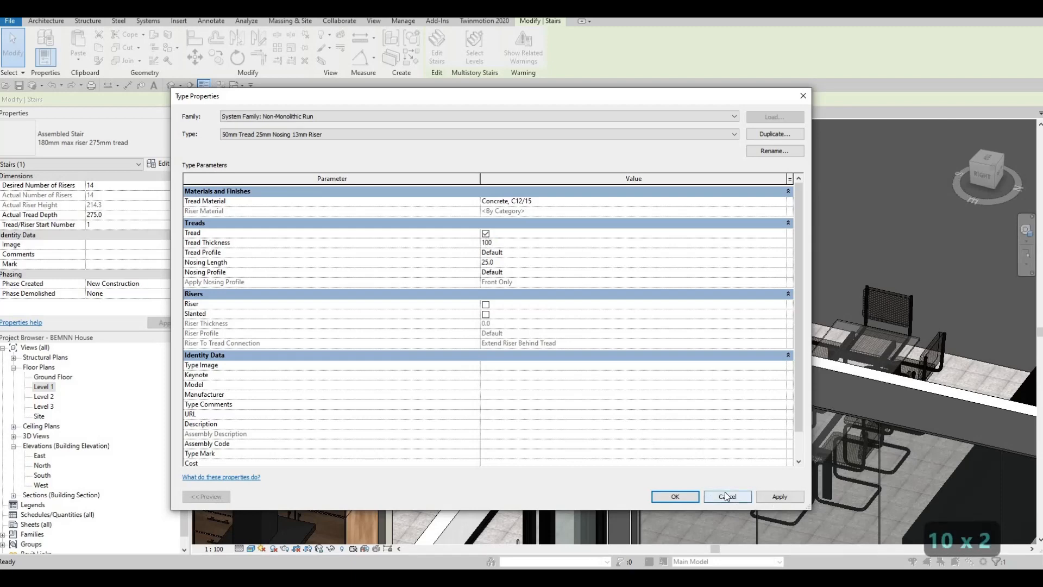
pyautogui.click(679, 496)
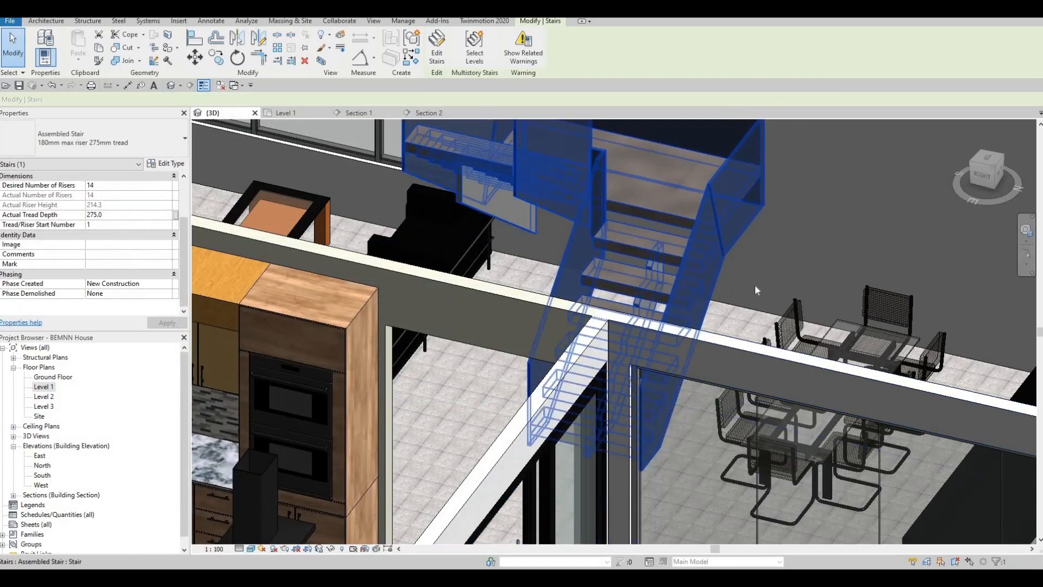
# - Try giving the landing type its own treads by turning off Same as Run and setting a tread thickness of 900
pyautogui.keyDown('shift'); pyautogui.moveTo(755, 285); pyautogui.dragTo(754, 286, button='middle'); pyautogui.keyUp('shift')
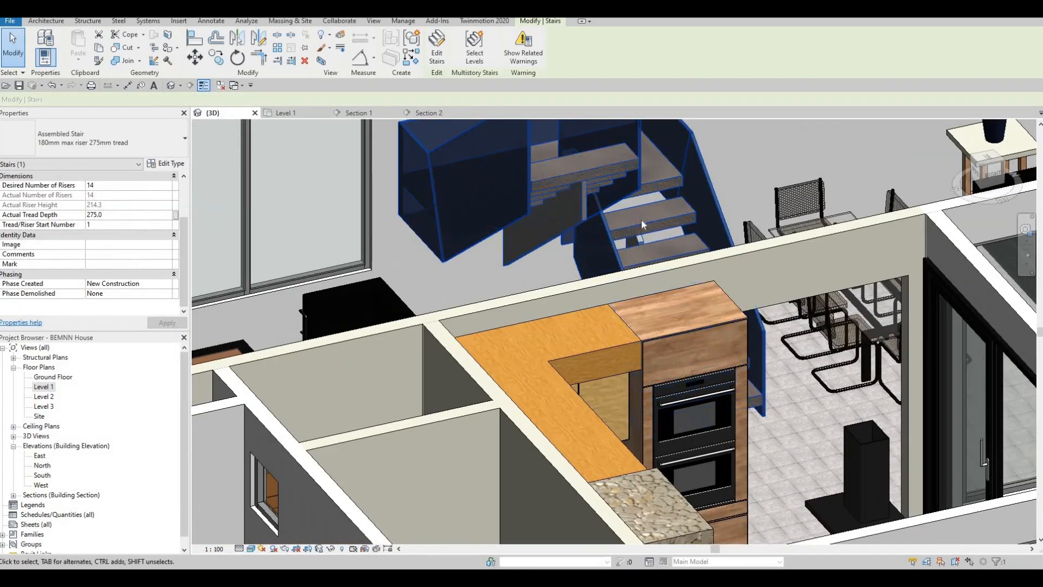
pyautogui.keyDown('shift'); pyautogui.moveTo(579, 267); pyautogui.dragTo(624, 208, button='middle'); pyautogui.keyUp('shift')
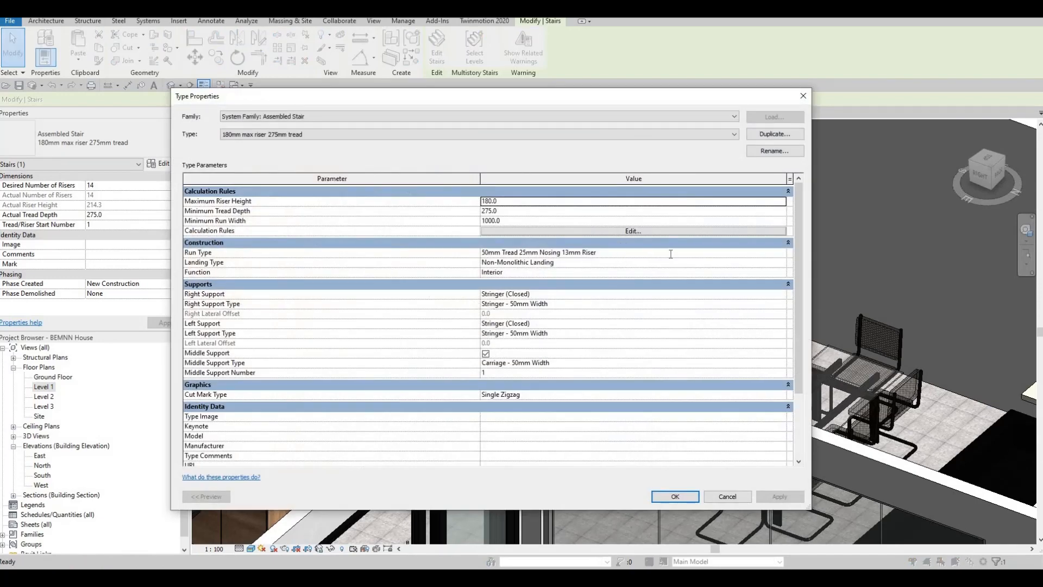
pyautogui.click(671, 253)
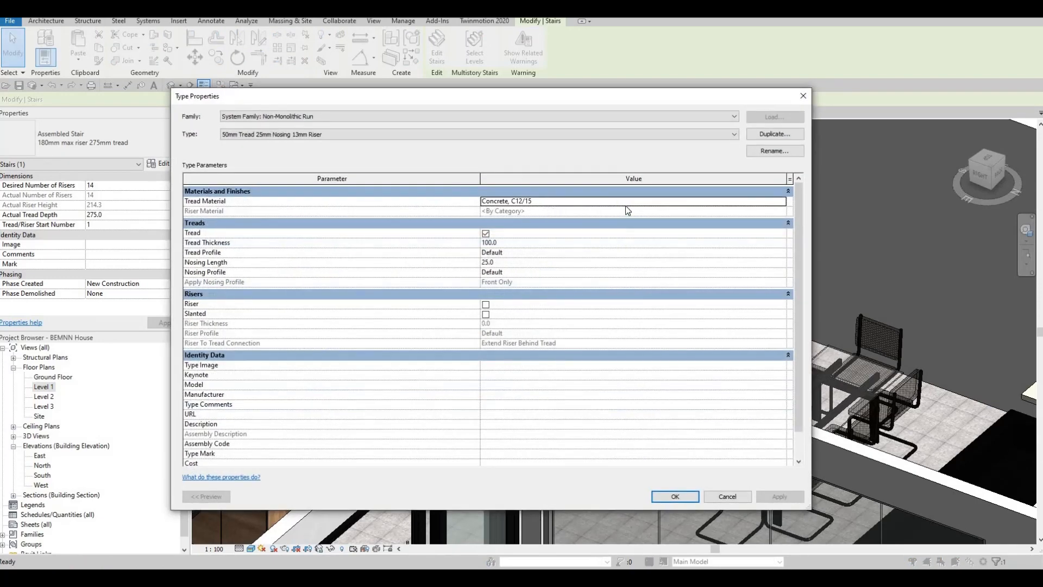
pyautogui.press('Escape')
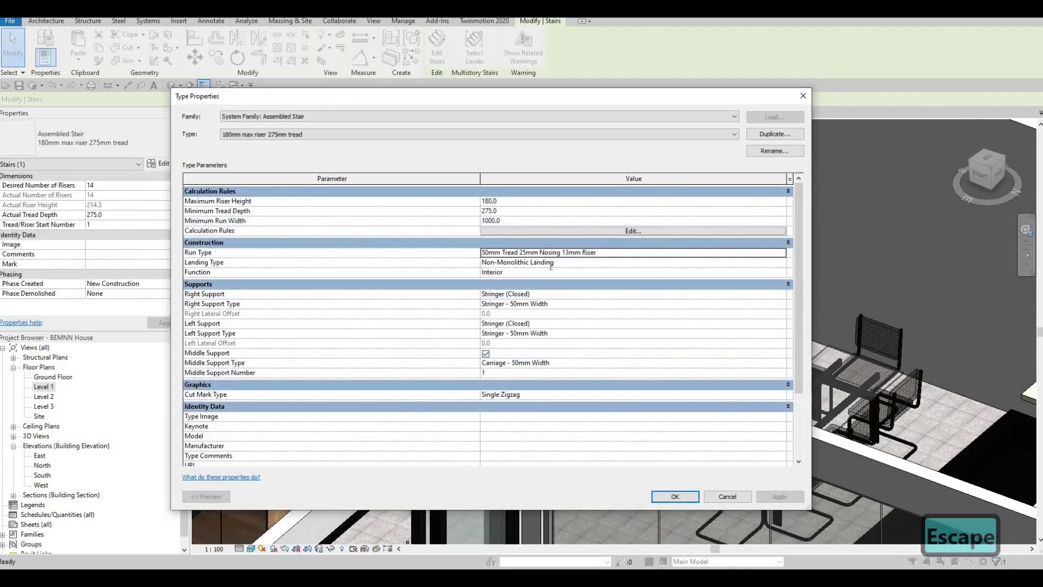
pyautogui.click(549, 263)
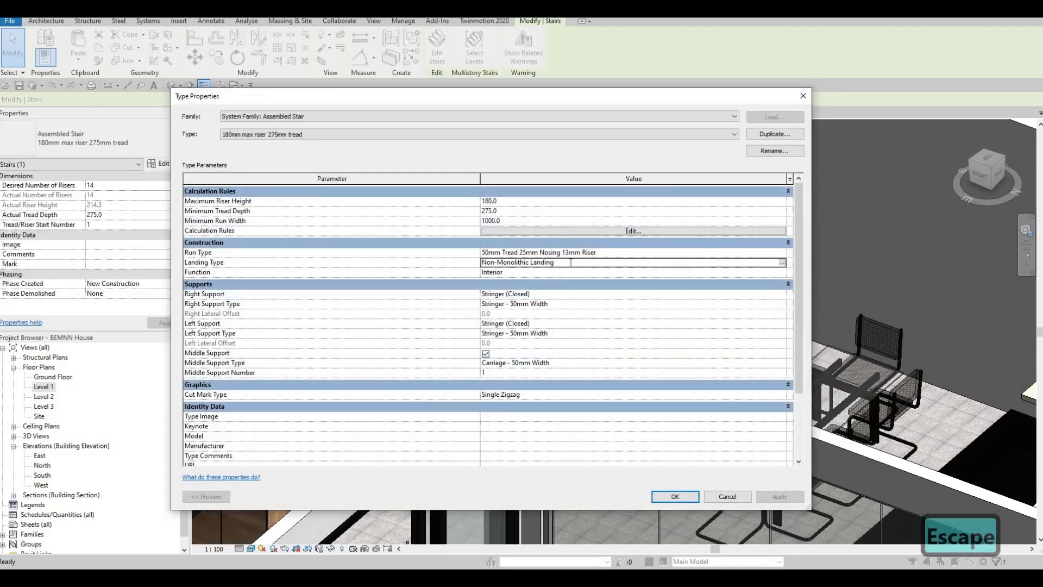
pyautogui.click(781, 264)
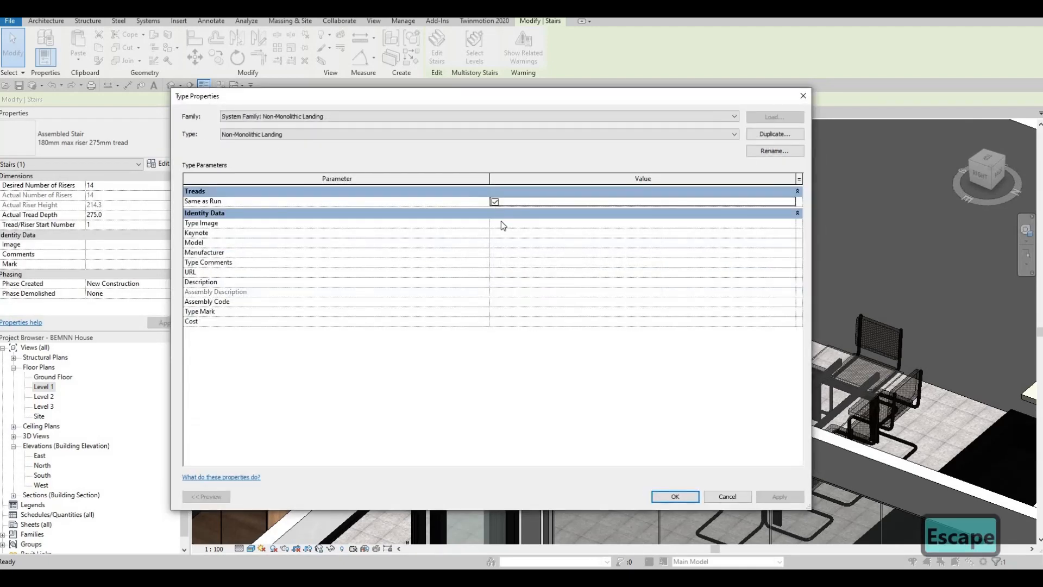
pyautogui.click(504, 224)
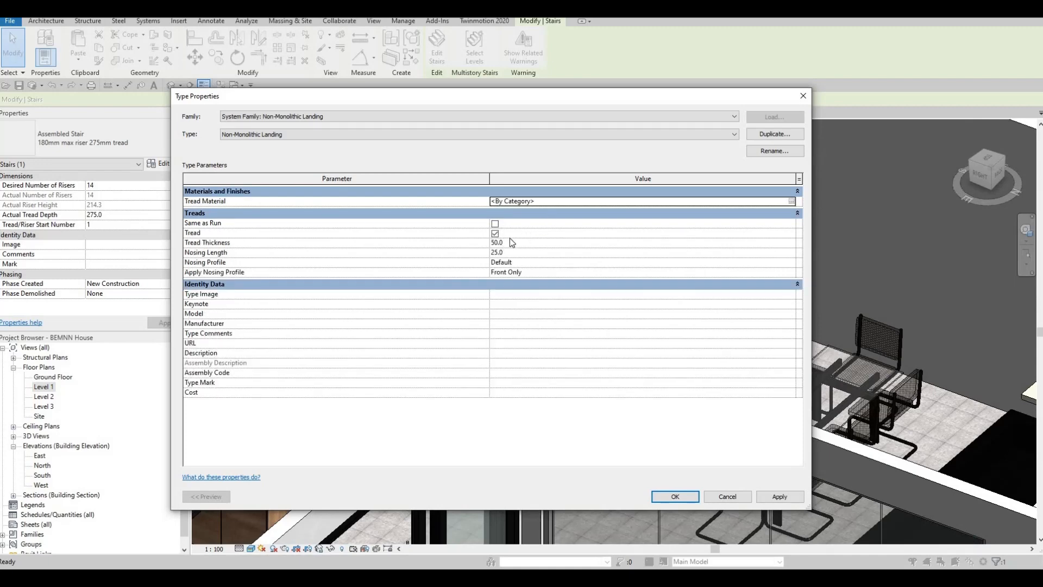
pyautogui.click(512, 246)
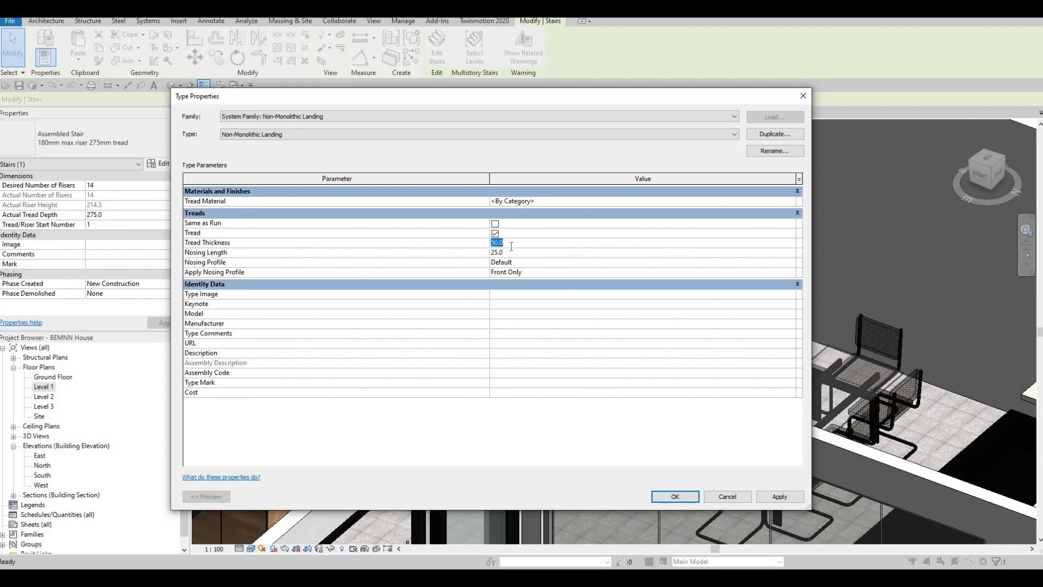
pyautogui.write('900')
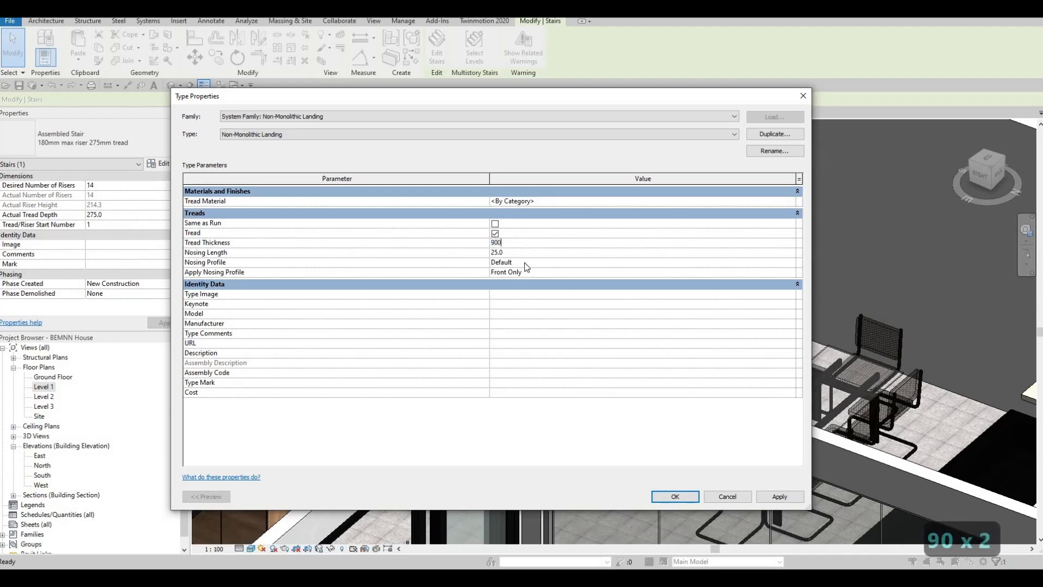
pyautogui.click(778, 497)
pyautogui.press('Return')
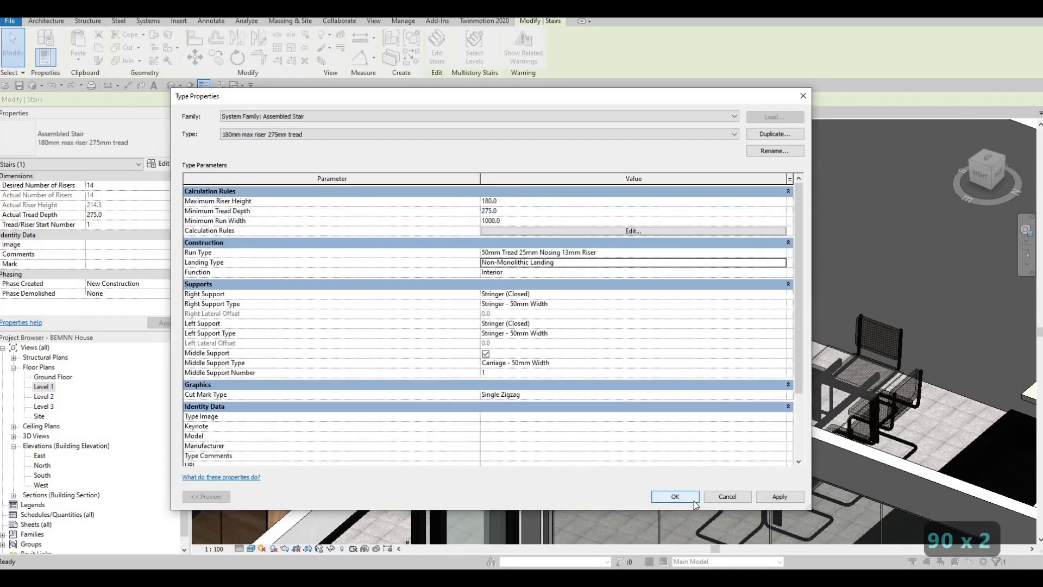
pyautogui.click(675, 496)
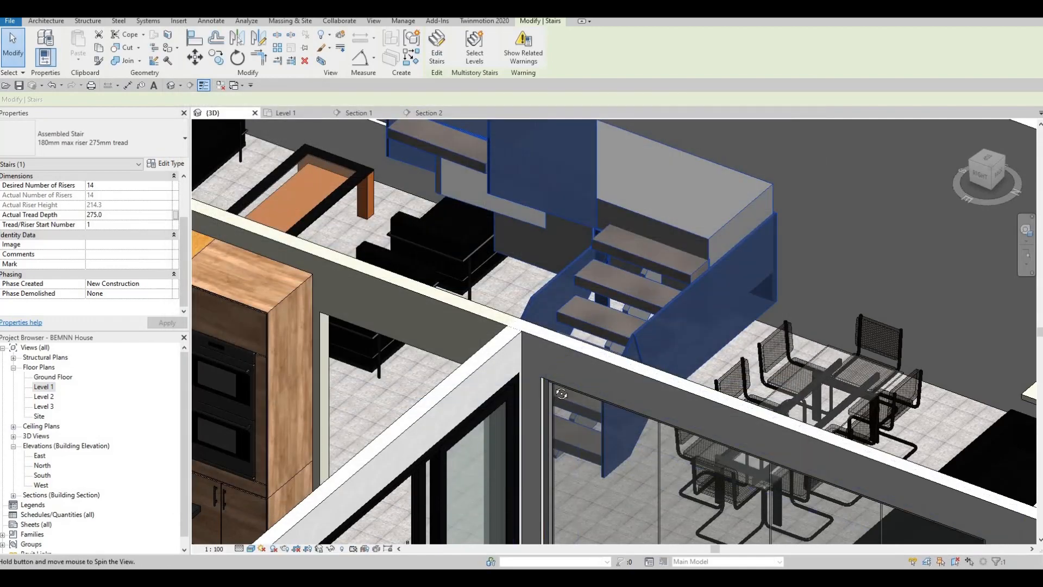
# - Inspect the thickened landing from the dining side and undo the landing type change
pyautogui.keyDown('shift'); pyautogui.moveTo(561, 393); pyautogui.dragTo(632, 364, button='middle'); pyautogui.keyUp('shift')
pyautogui.scroll(-2, 632, 363)
pyautogui.scroll(2, 633, 363)
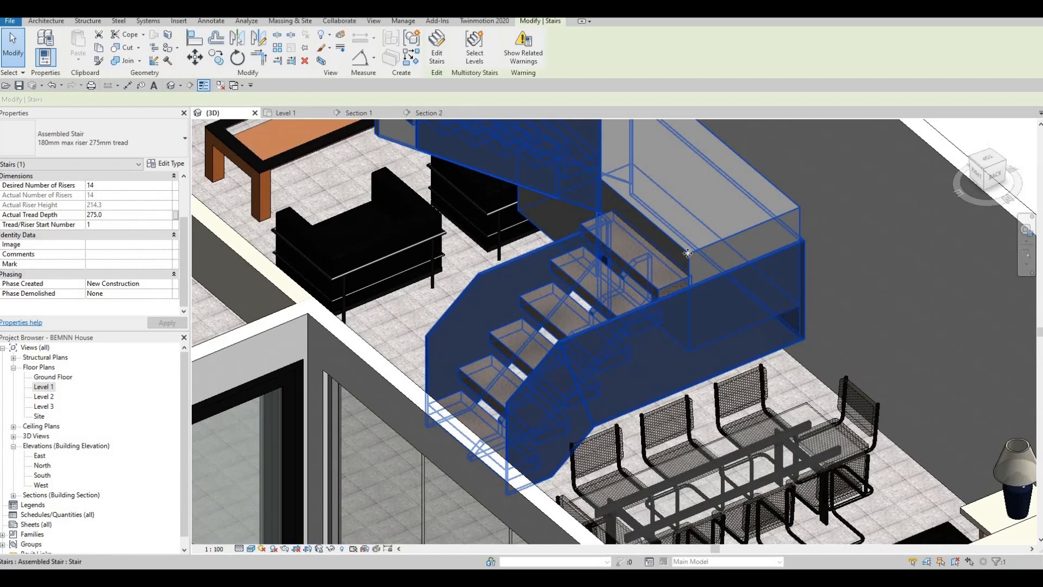
pyautogui.moveTo(691, 348); pyautogui.dragTo(687, 299, button='middle')
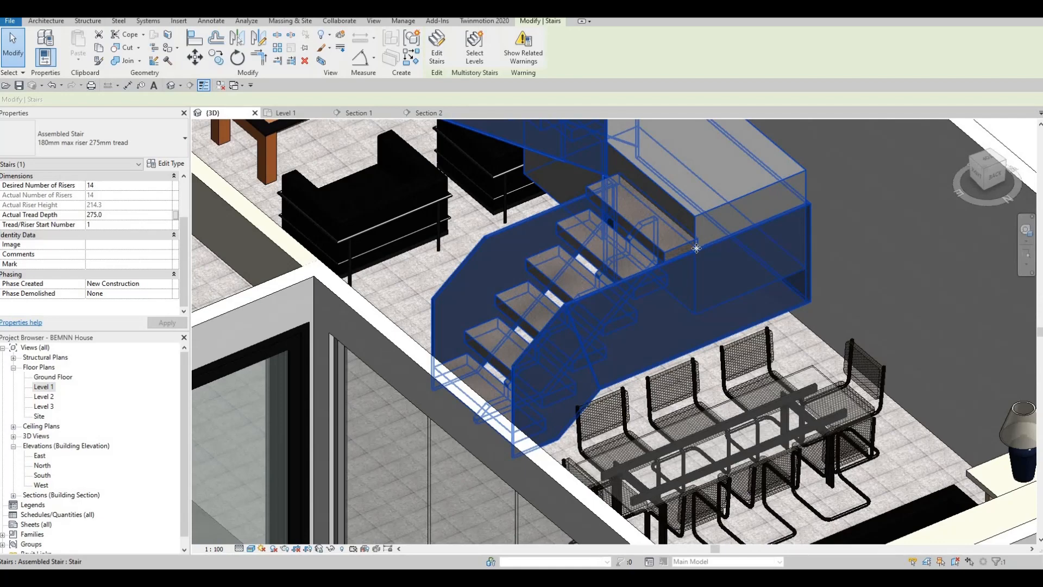
pyautogui.hotkey('ctrl', 'z')
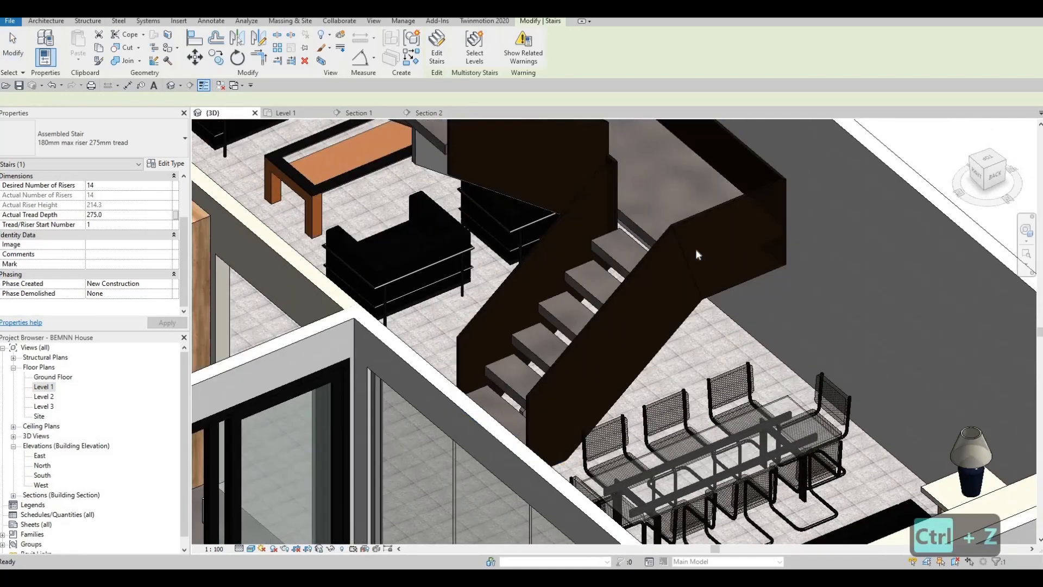
# - Assign Oak Flooring, Espresso from the AEC Wood materials as the tread material of the stair's run type and accept the type changes
pyautogui.keyDown('shift'); pyautogui.moveTo(745, 275); pyautogui.dragTo(718, 253, button='middle'); pyautogui.keyUp('shift')
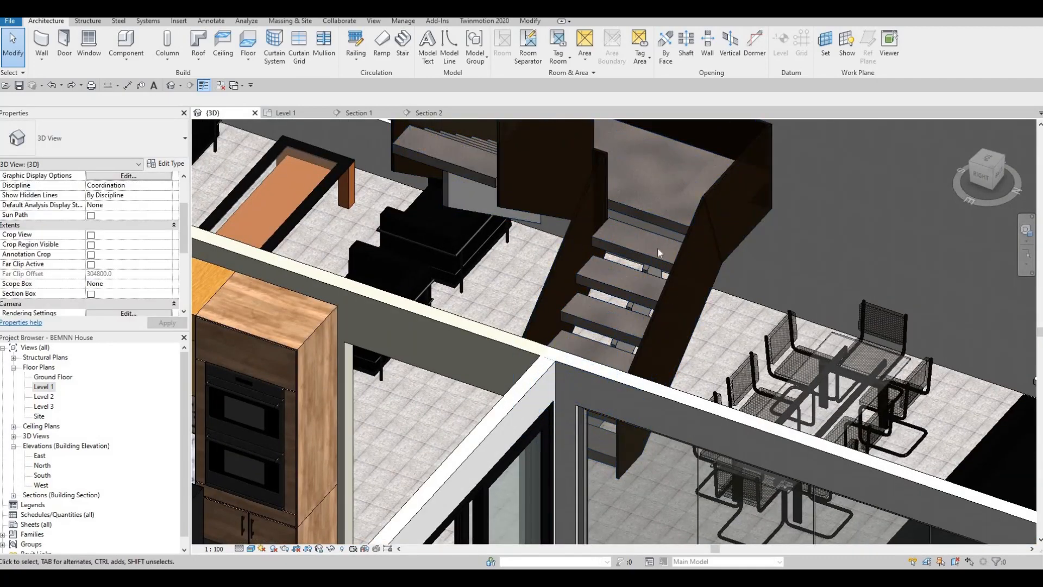
pyautogui.keyDown('shift'); pyautogui.moveTo(660, 329); pyautogui.dragTo(613, 327, button='middle'); pyautogui.keyUp('shift')
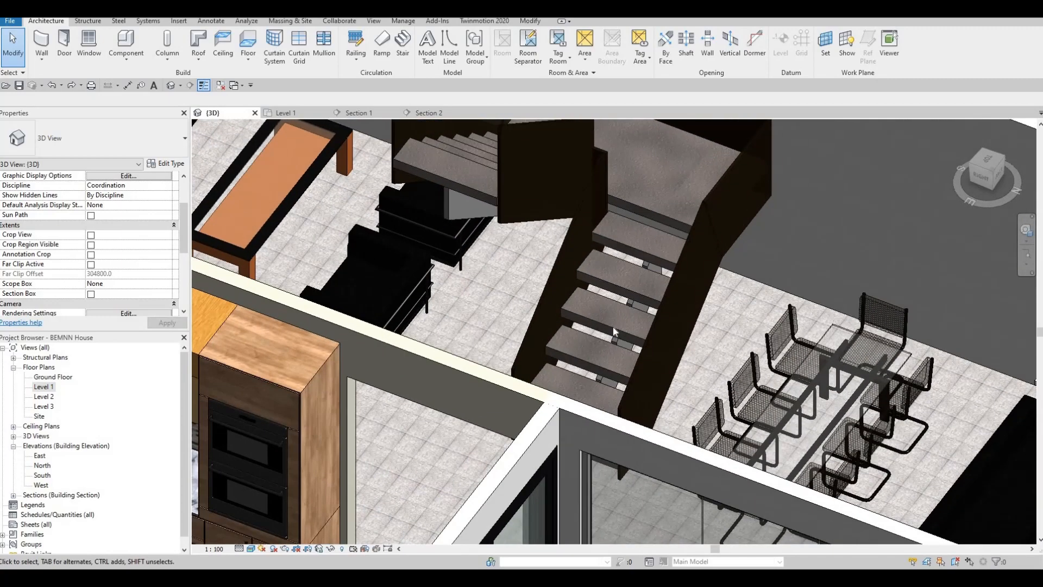
pyautogui.click(613, 327)
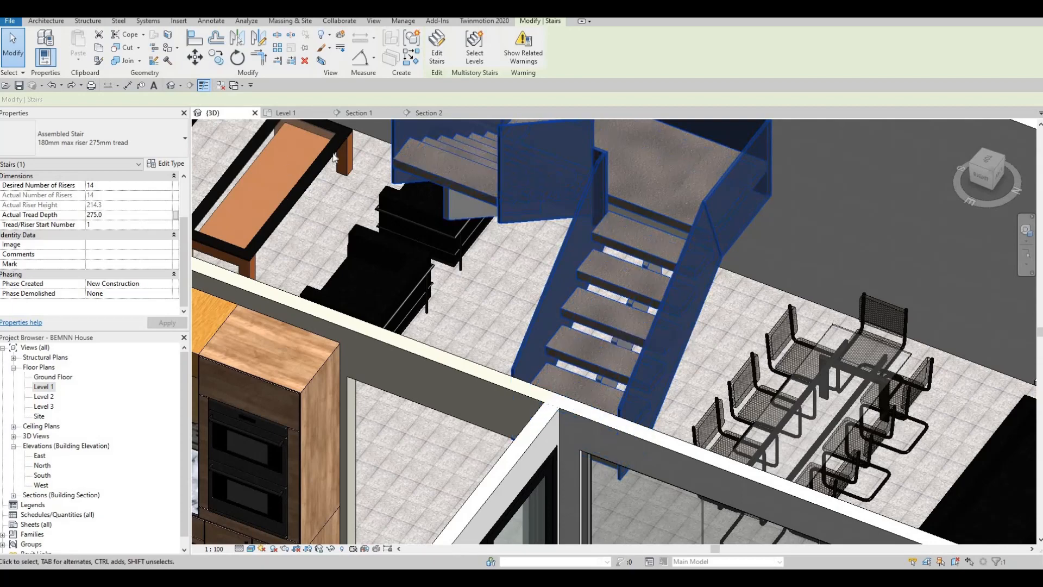
pyautogui.click(162, 164)
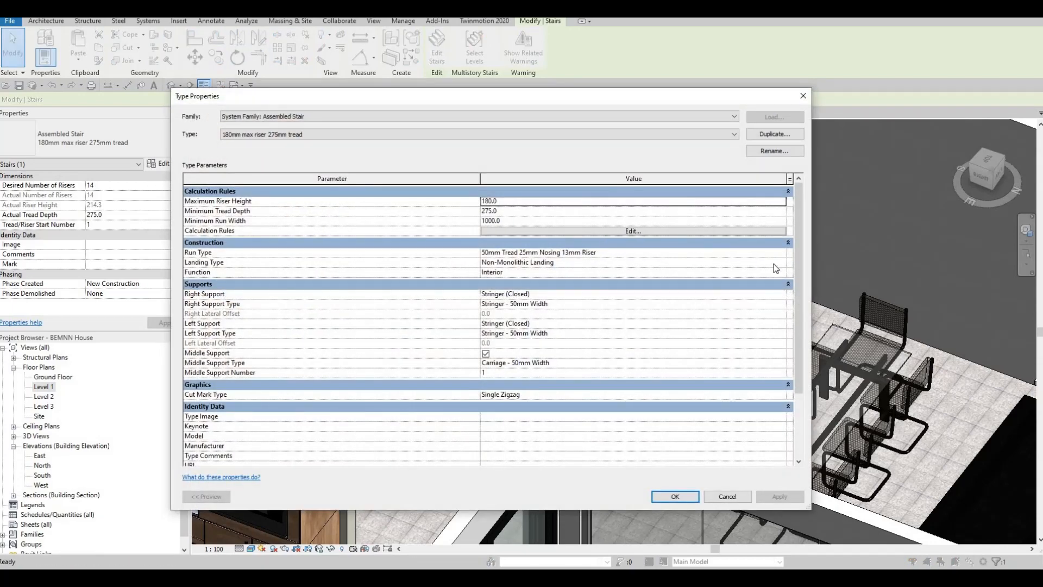
pyautogui.click(782, 254)
pyautogui.click(781, 252)
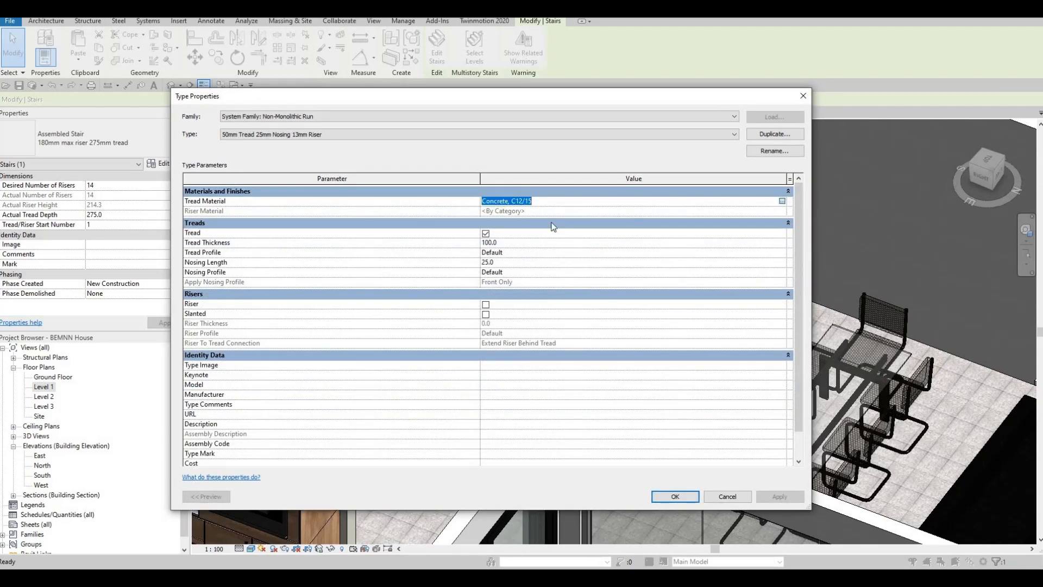
pyautogui.scroll(-5, 222, 226)
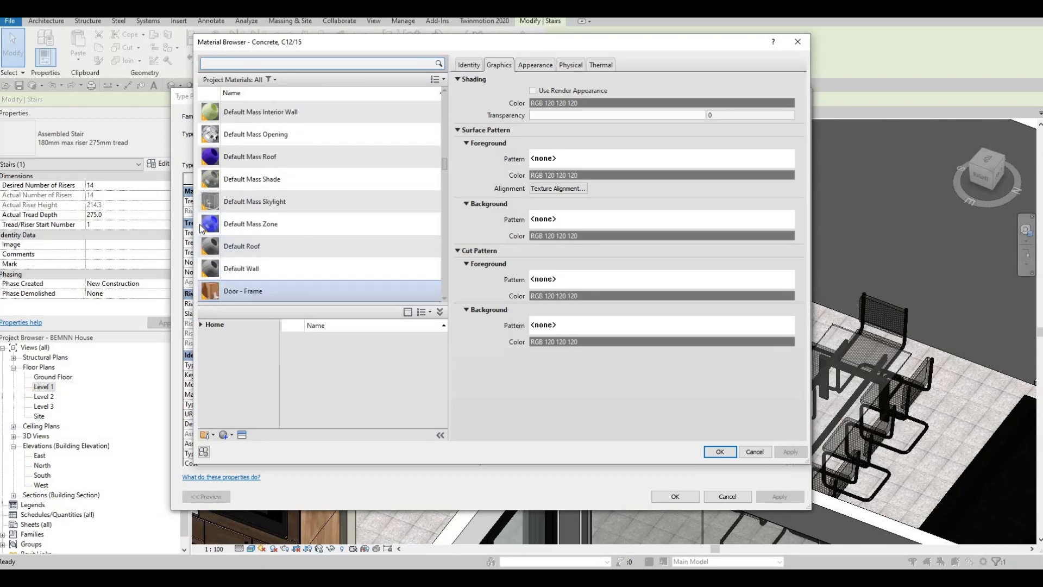
pyautogui.scroll(2, 200, 224)
pyautogui.click(201, 324)
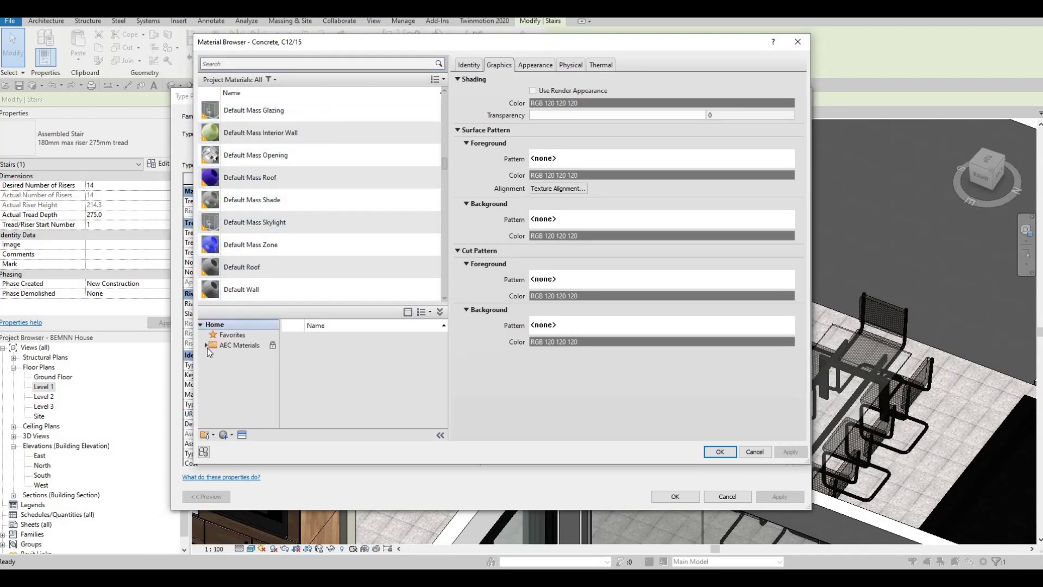
pyautogui.click(206, 345)
pyautogui.scroll(-5, 239, 380)
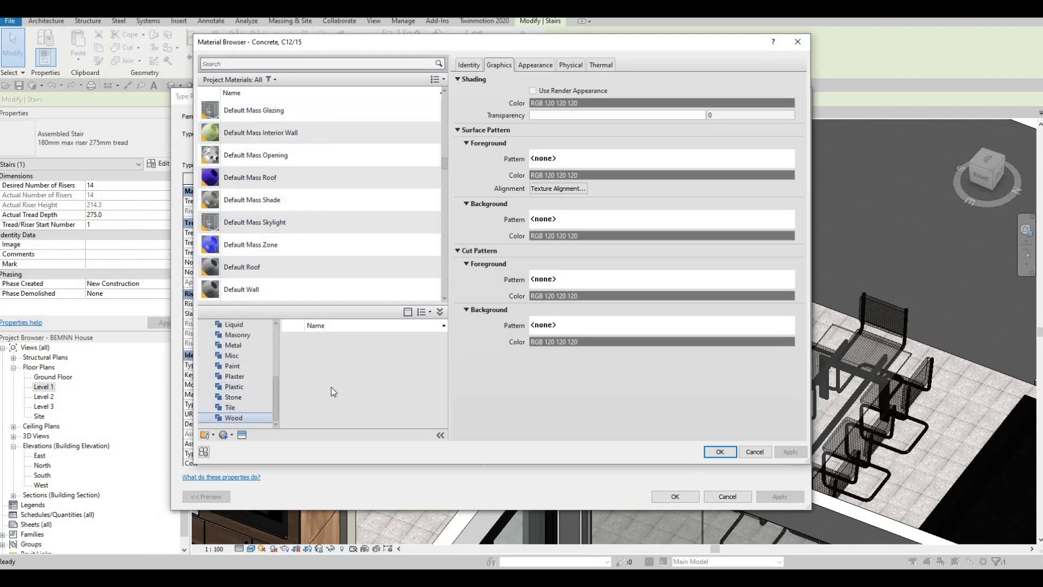
pyautogui.scroll(-5, 380, 402)
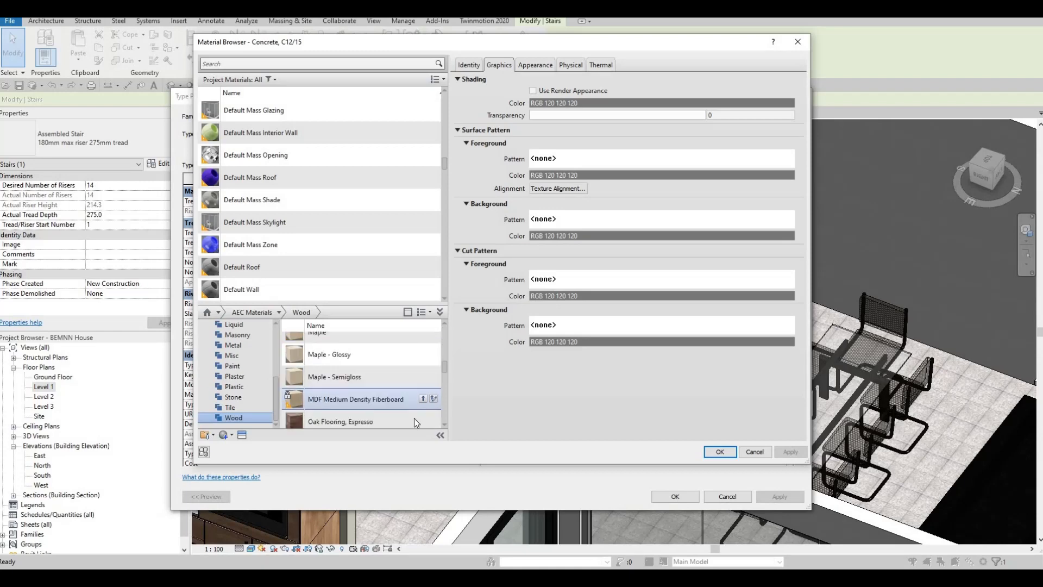
pyautogui.doubleClick(423, 417)
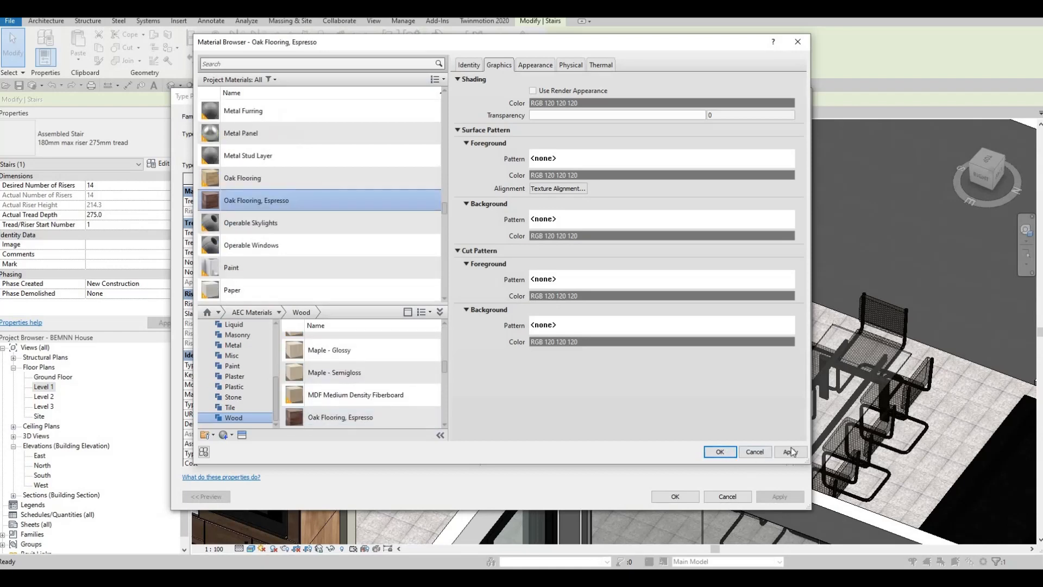
pyautogui.click(734, 453)
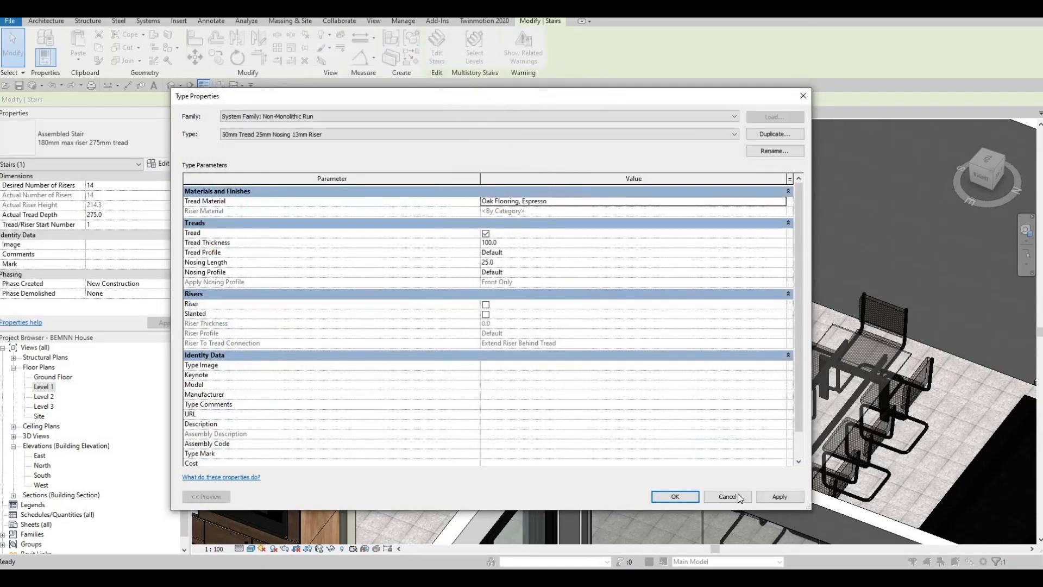
pyautogui.click(683, 497)
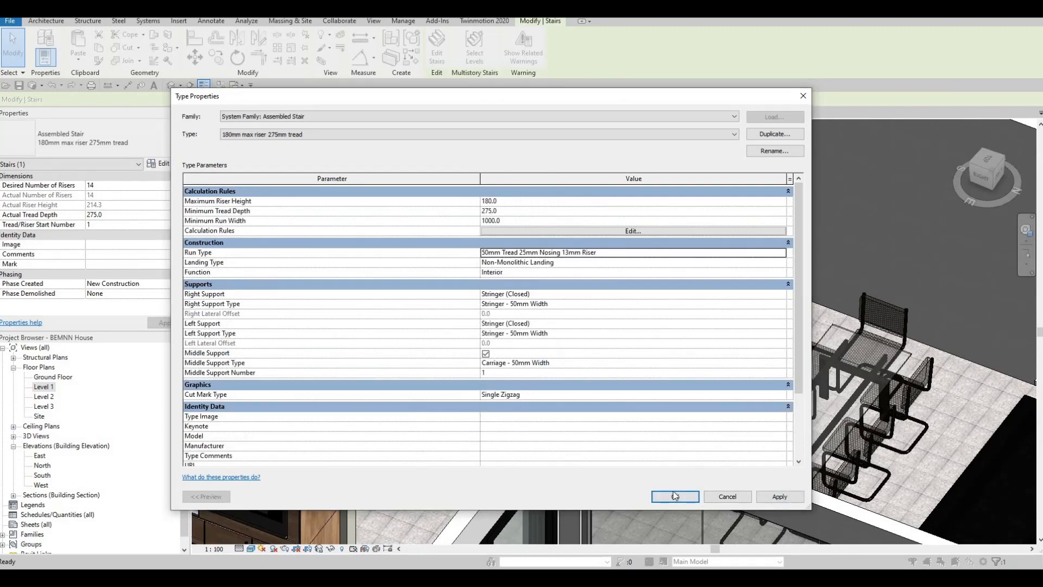
pyautogui.click(674, 496)
pyautogui.press('Escape')
pyautogui.press('Escape')
# - Examine the stair treads from the kitchen side and the whole house from the front
pyautogui.keyDown('shift'); pyautogui.moveTo(560, 310); pyautogui.dragTo(663, 332, button='middle'); pyautogui.keyUp('shift')
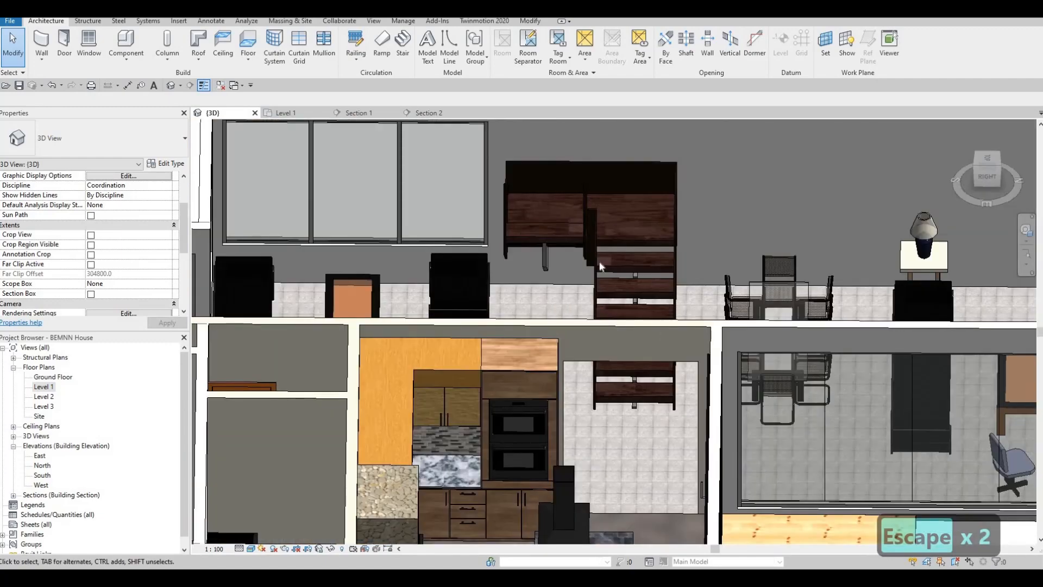
pyautogui.keyDown('shift'); pyautogui.moveTo(600, 263); pyautogui.dragTo(573, 401, button='middle'); pyautogui.keyUp('shift')
pyautogui.scroll(-2, 712, 462)
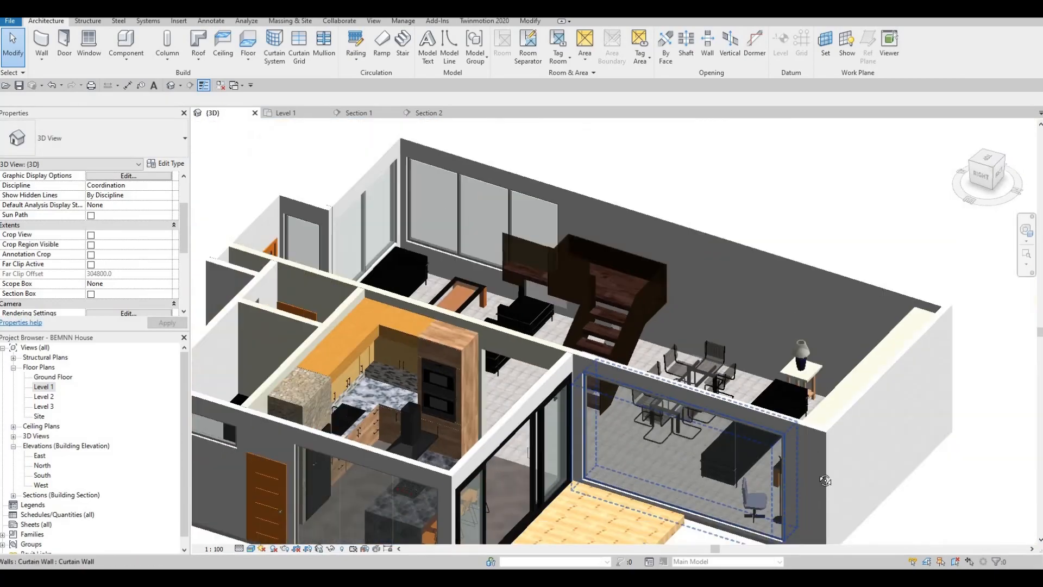
pyautogui.keyDown('shift'); pyautogui.moveTo(822, 477); pyautogui.dragTo(700, 347, button='middle'); pyautogui.keyUp('shift')
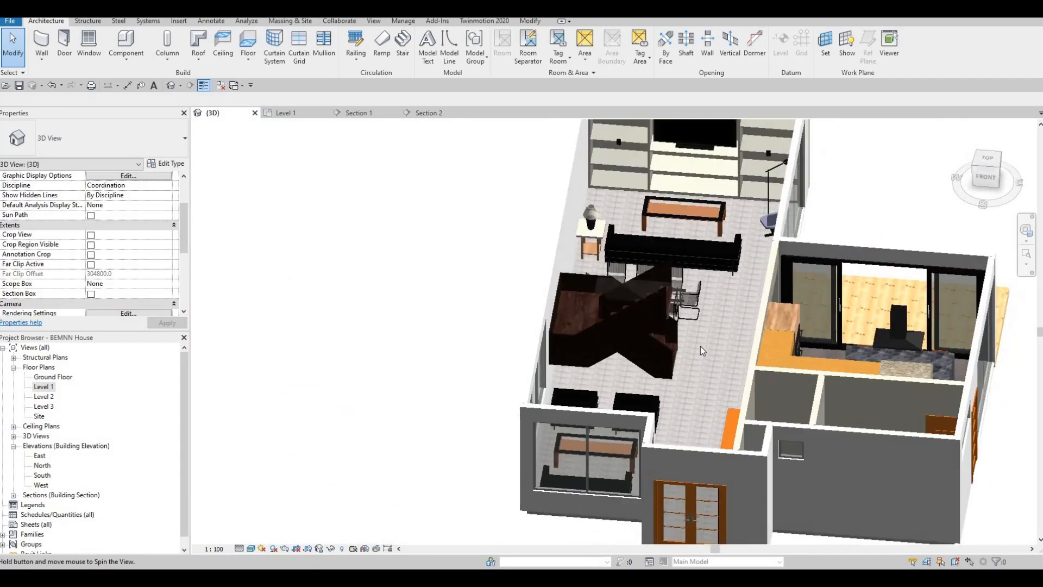
pyautogui.scroll(-1, 701, 347)
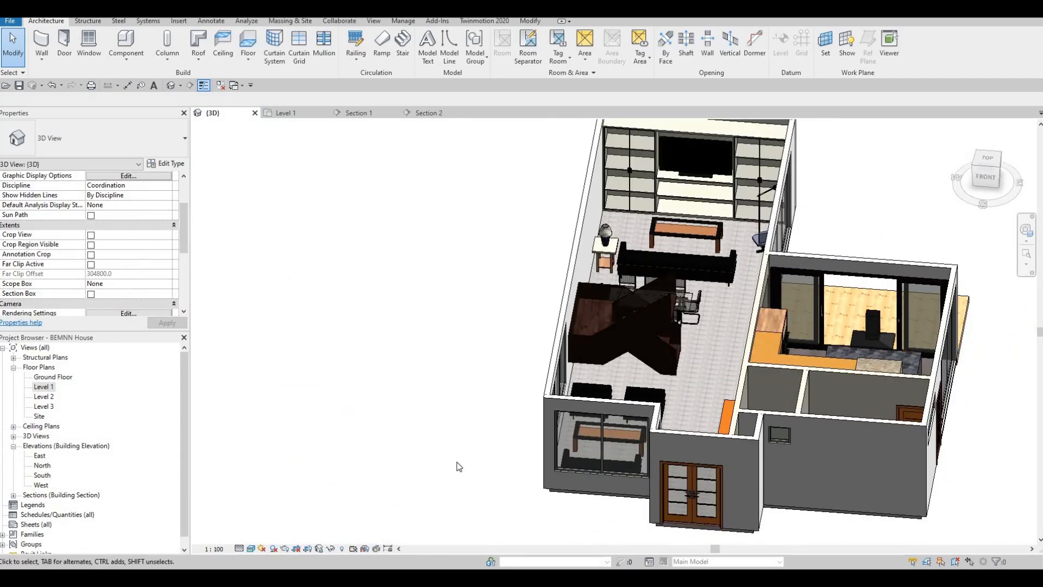
pyautogui.scroll(-1, 459, 466)
pyautogui.moveTo(542, 465); pyautogui.dragTo(407, 443, button='middle')
pyautogui.scroll(2, 442, 458)
pyautogui.scroll(-2, 406, 451)
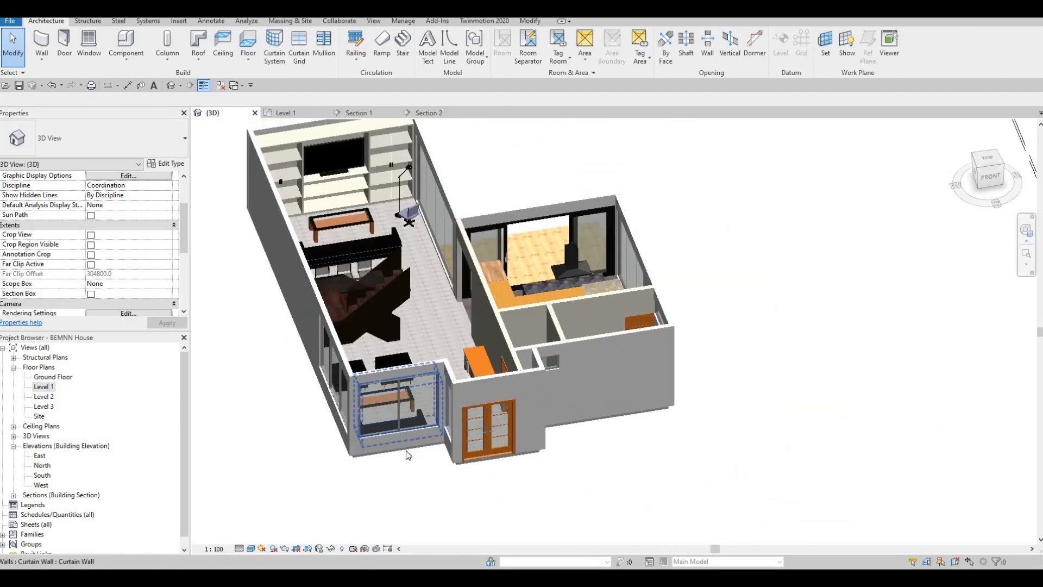
pyautogui.scroll(-1, 406, 451)
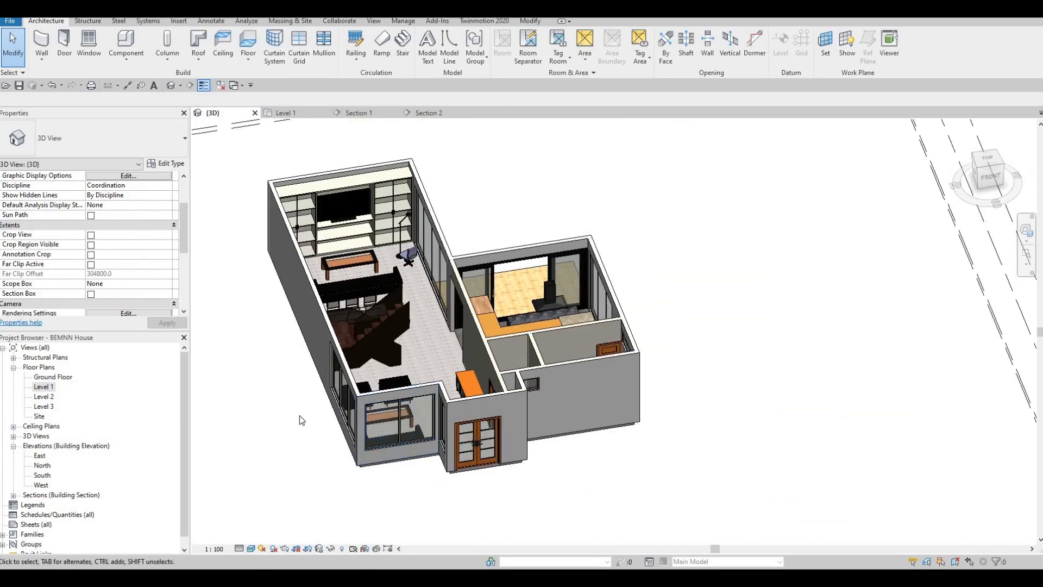
# - Look over the house layout in the Level 1 plan and open the Ground Floor plan
pyautogui.doubleClick(39, 387)
pyautogui.scroll(2, 471, 449)
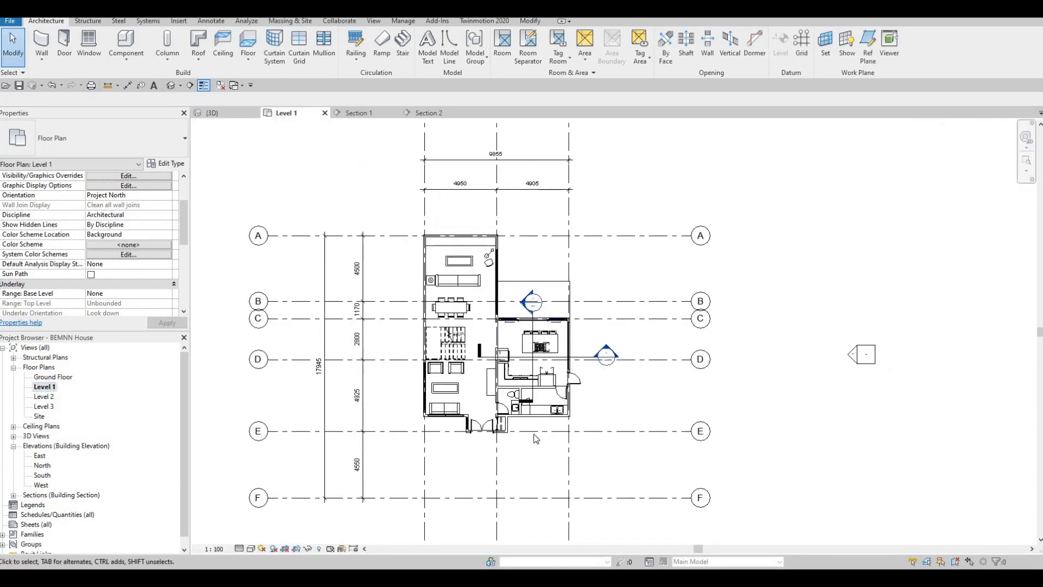
pyautogui.scroll(3, 513, 441)
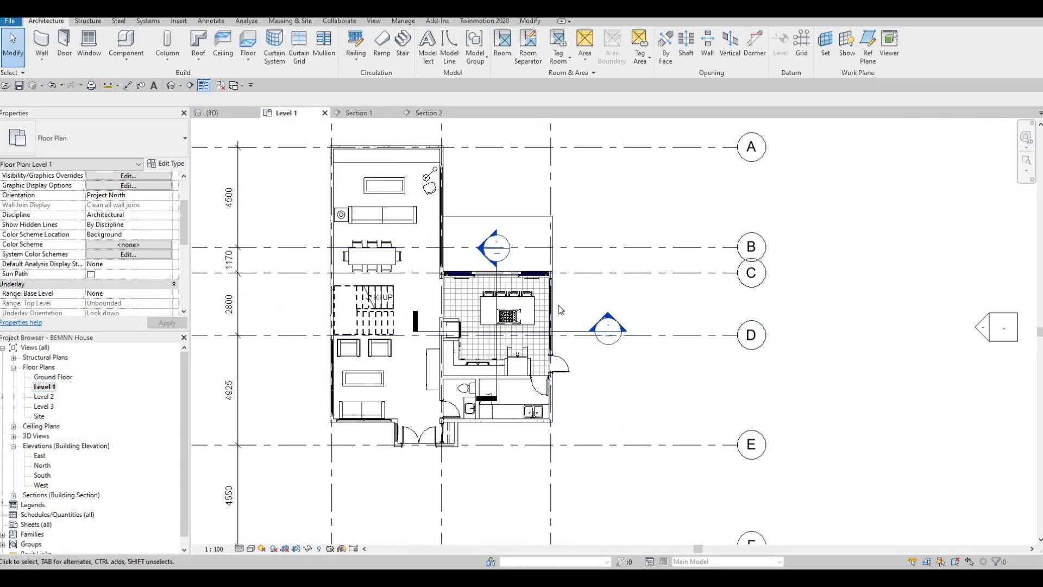
pyautogui.moveTo(502, 372); pyautogui.dragTo(513, 332, button='middle')
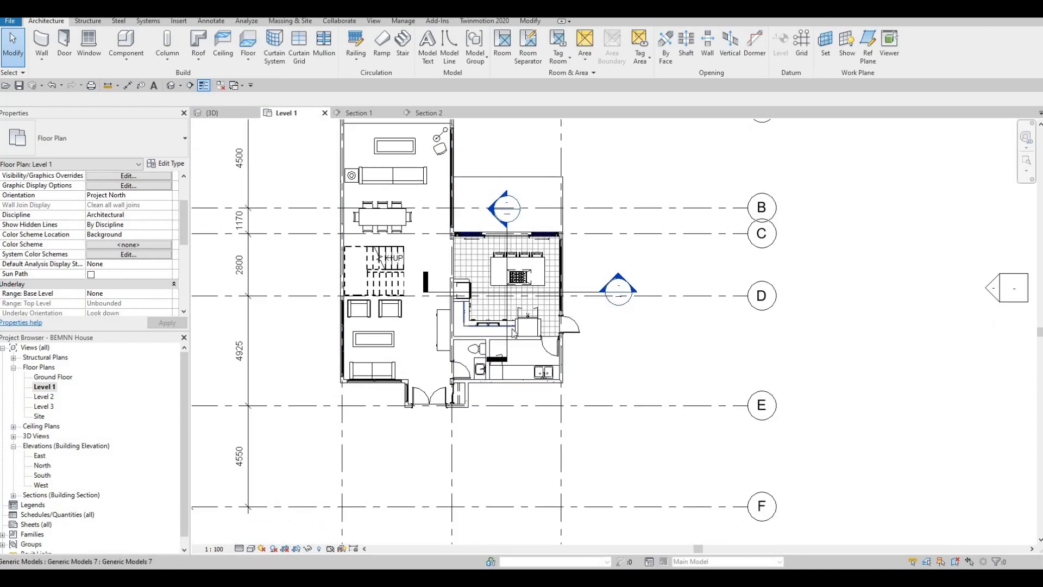
pyautogui.doubleClick(53, 377)
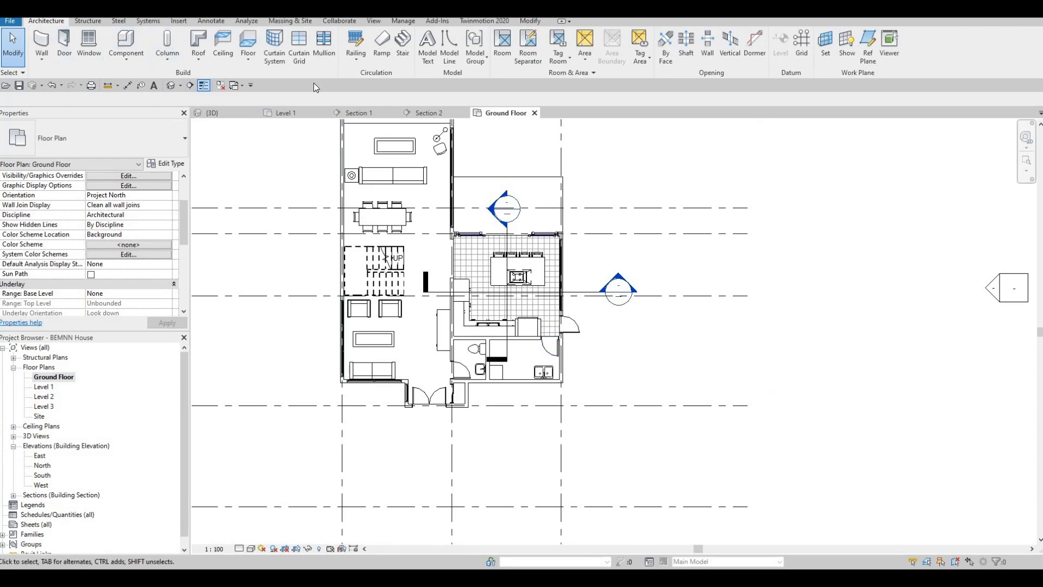
# - Start a new floor and duplicate the FLOOR 2 type as FLOOR 3
pyautogui.click(249, 44)
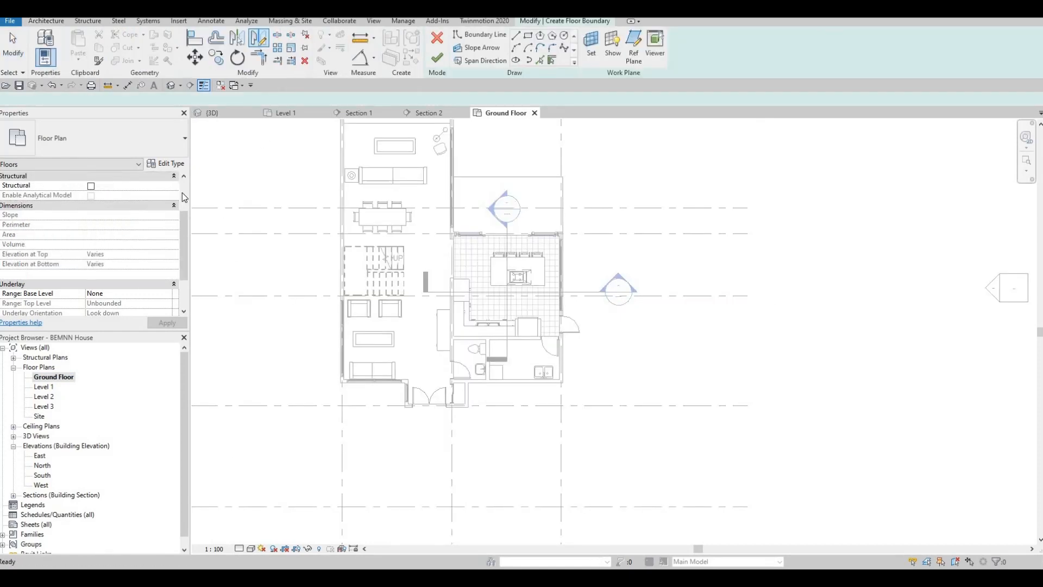
pyautogui.click(166, 163)
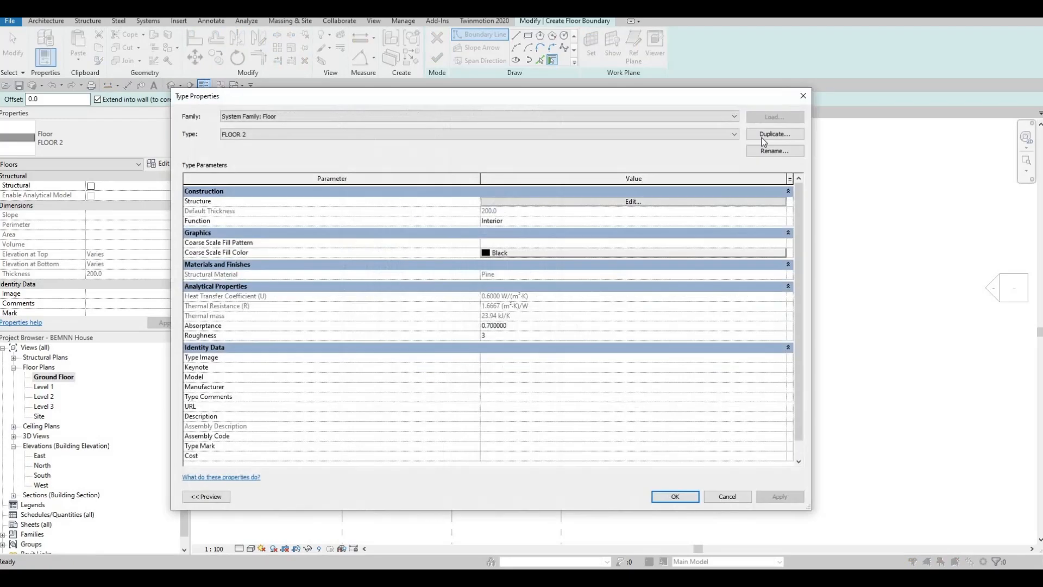
pyautogui.click(765, 136)
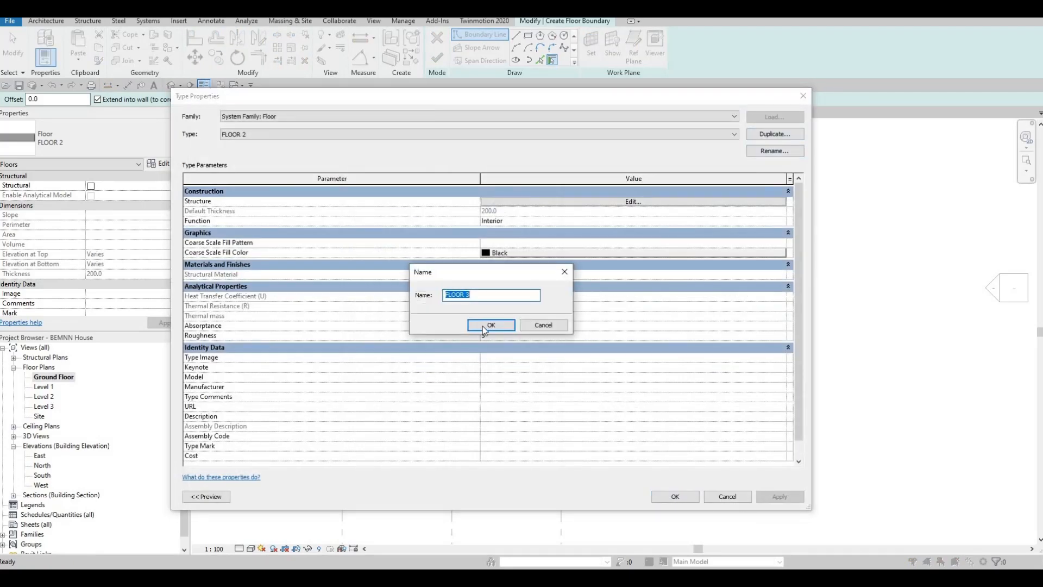
# - Set the structure layer material of FLOOR 3 to Grass from the AEC Materials library and accept the type changes
pyautogui.click(582, 202)
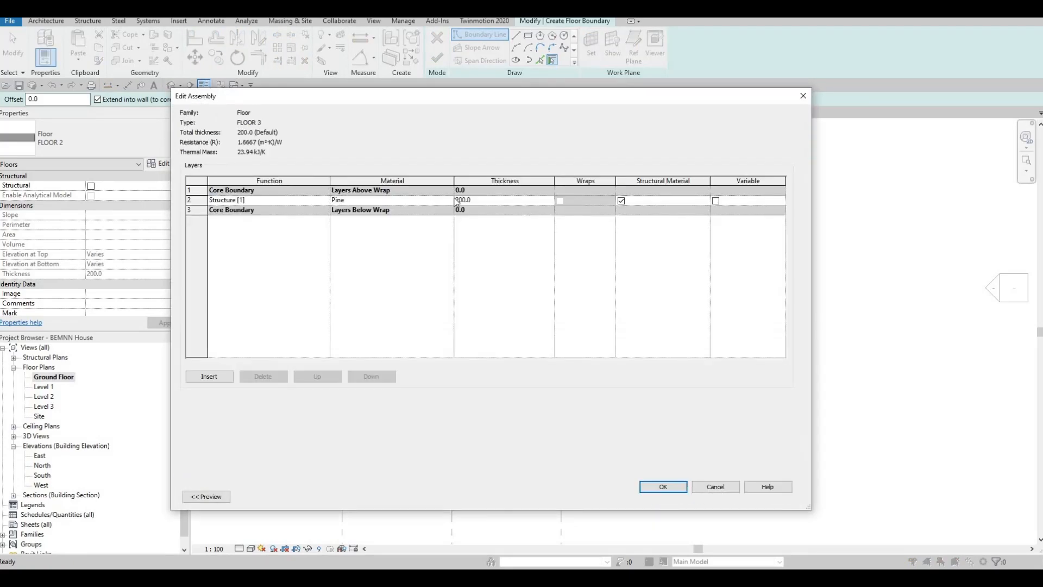
pyautogui.click(451, 200)
pyautogui.click(451, 200)
pyautogui.click(450, 200)
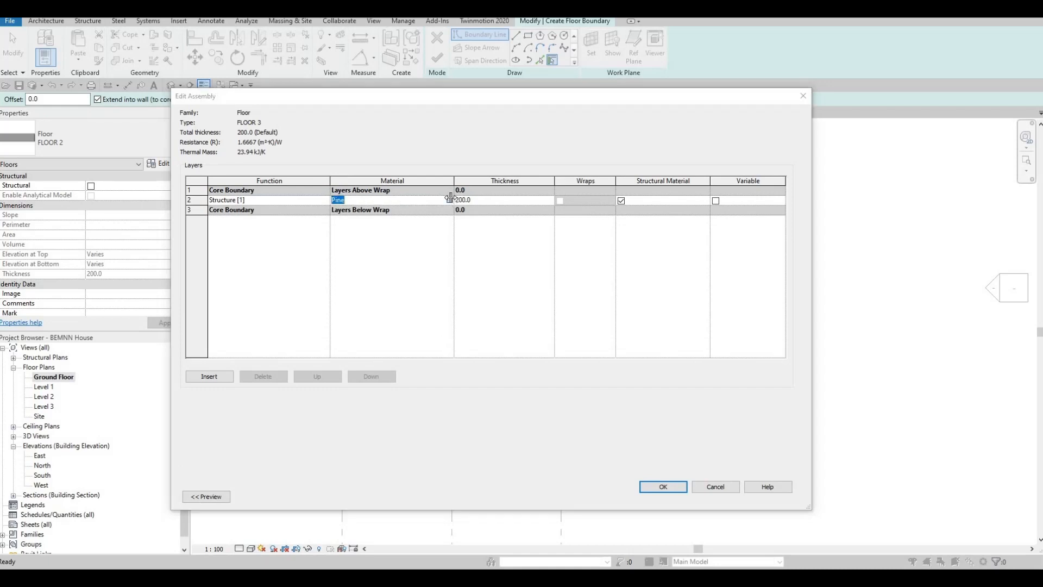
pyautogui.click(345, 63)
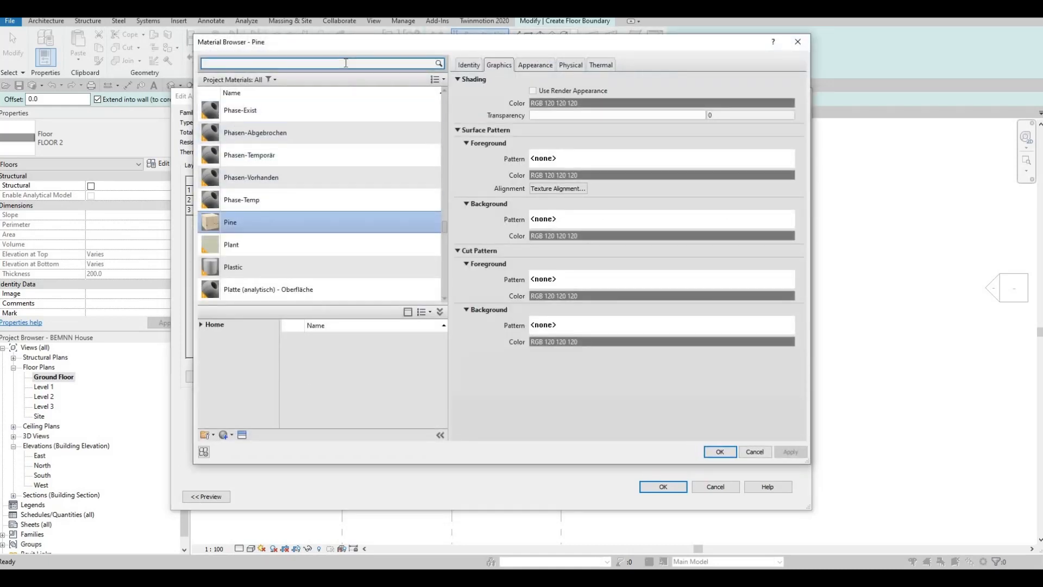
pyautogui.write('gl')
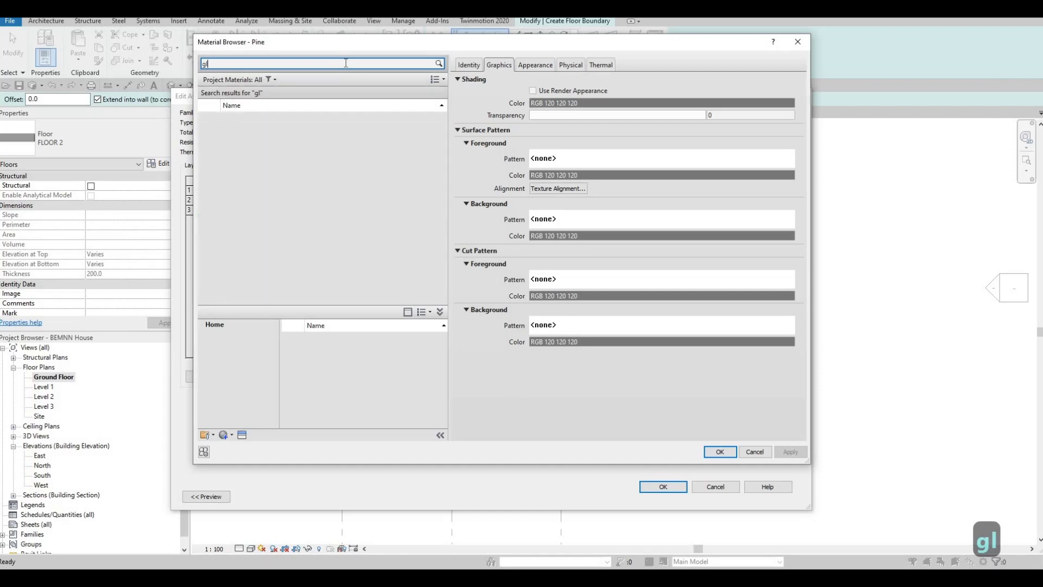
pyautogui.press('BackSpace')
pyautogui.write('rass')
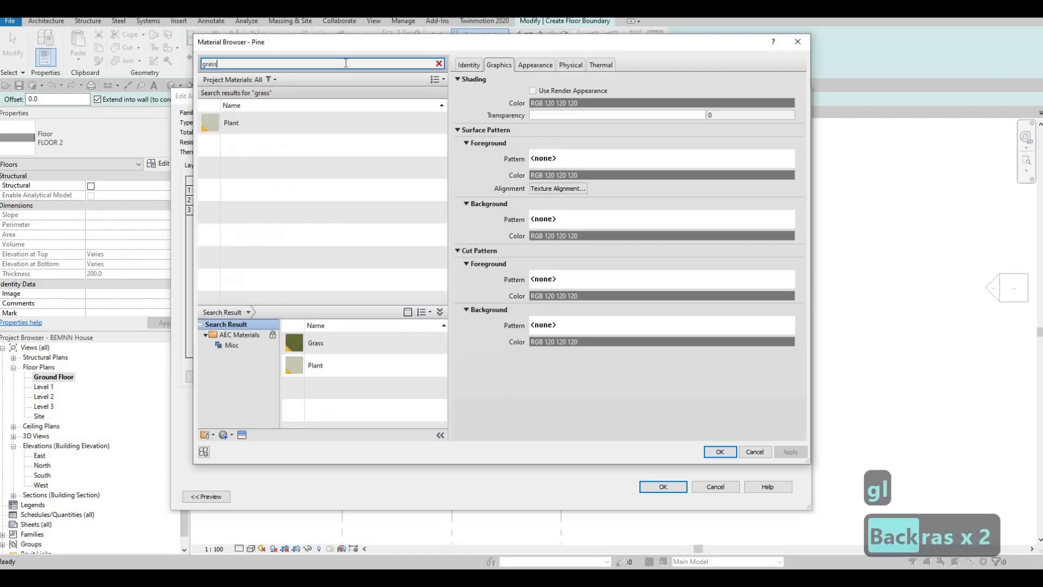
pyautogui.click(428, 342)
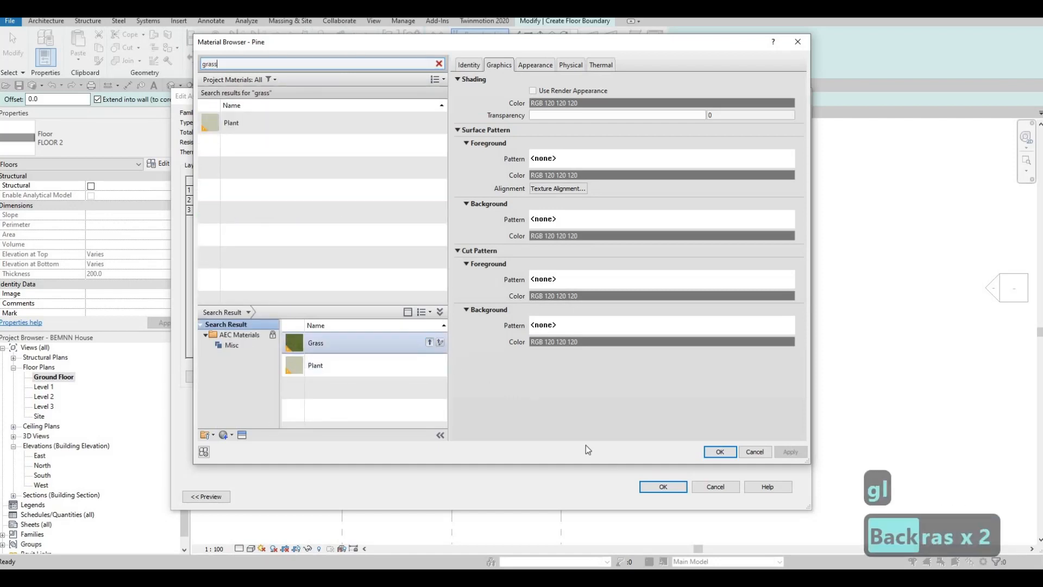
pyautogui.click(719, 452)
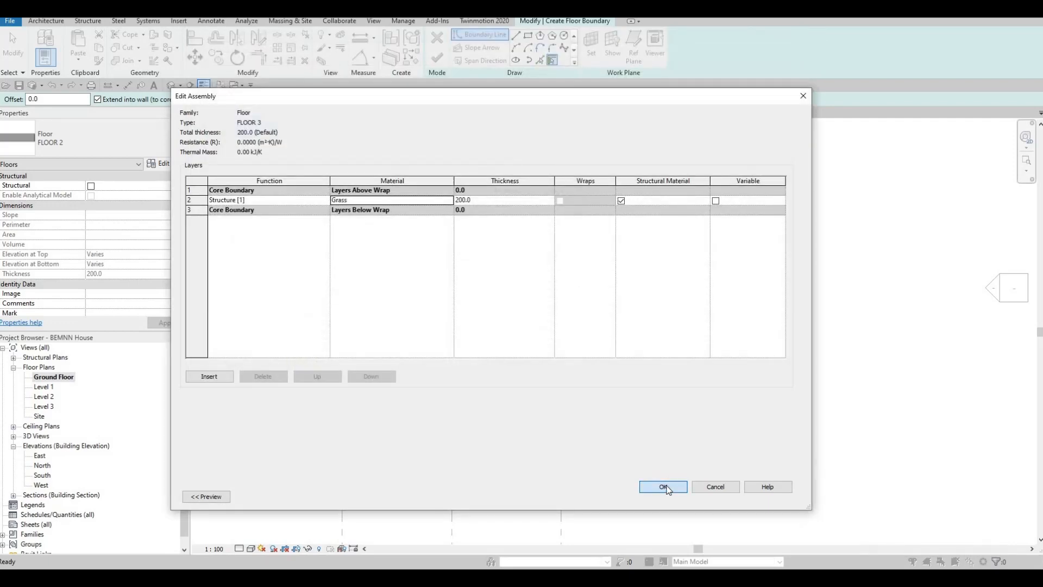
pyautogui.click(663, 487)
pyautogui.click(682, 501)
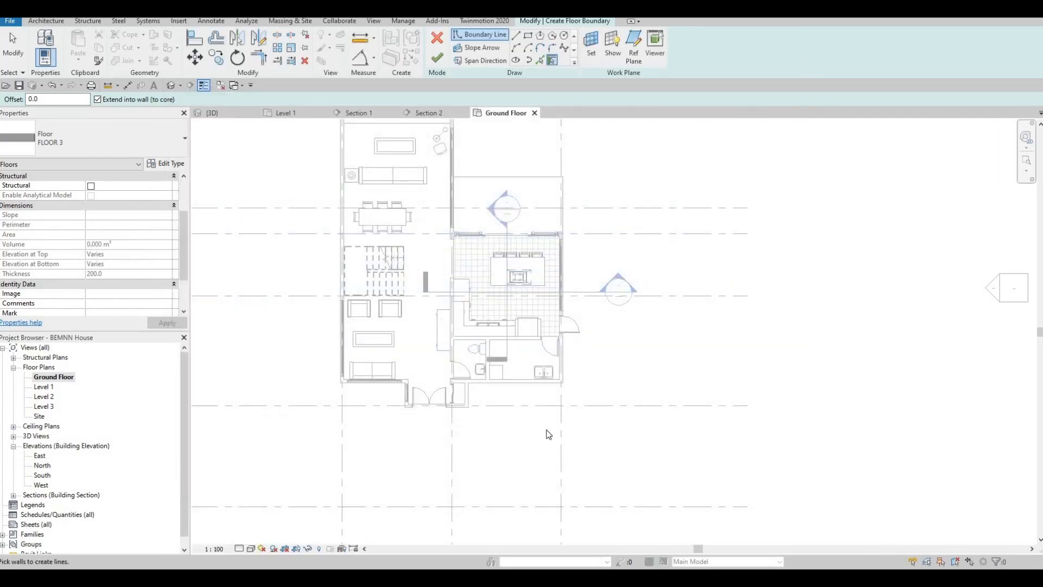
# - Sketch a rectangular floor boundary about 3175 mm deep from the living room's rear outer corner to the patio's outer rear corner
pyautogui.moveTo(478, 200); pyautogui.dragTo(512, 304, button='middle')
pyautogui.scroll(-1, 514, 303)
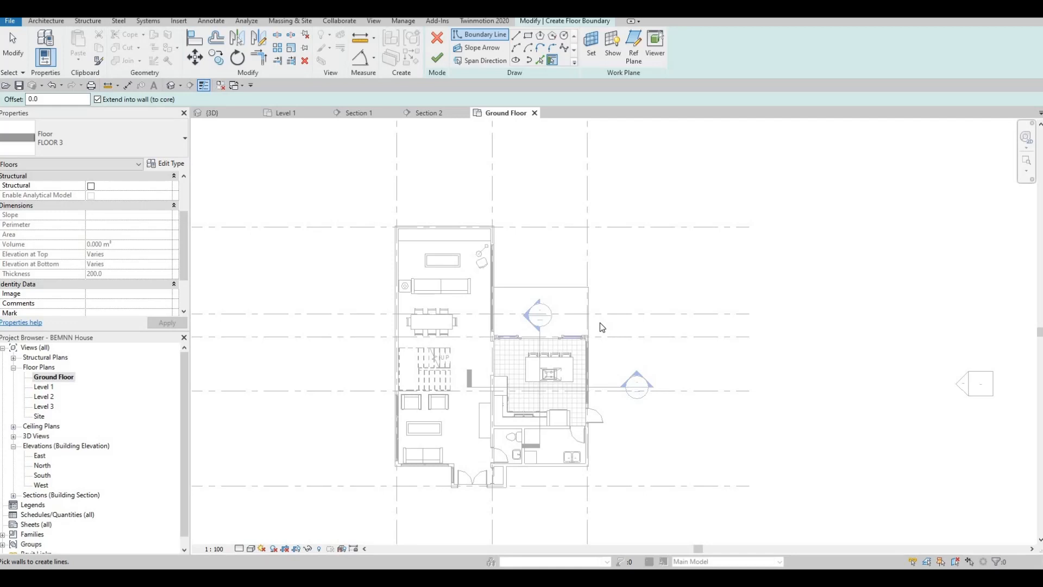
pyautogui.scroll(2, 600, 322)
pyautogui.scroll(3, 553, 255)
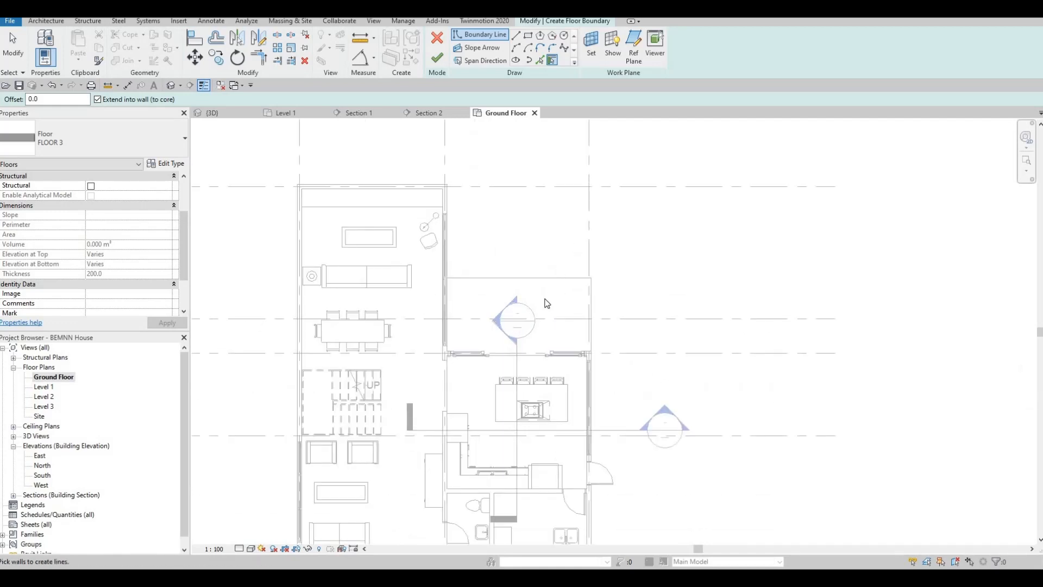
pyautogui.scroll(-2, 586, 230)
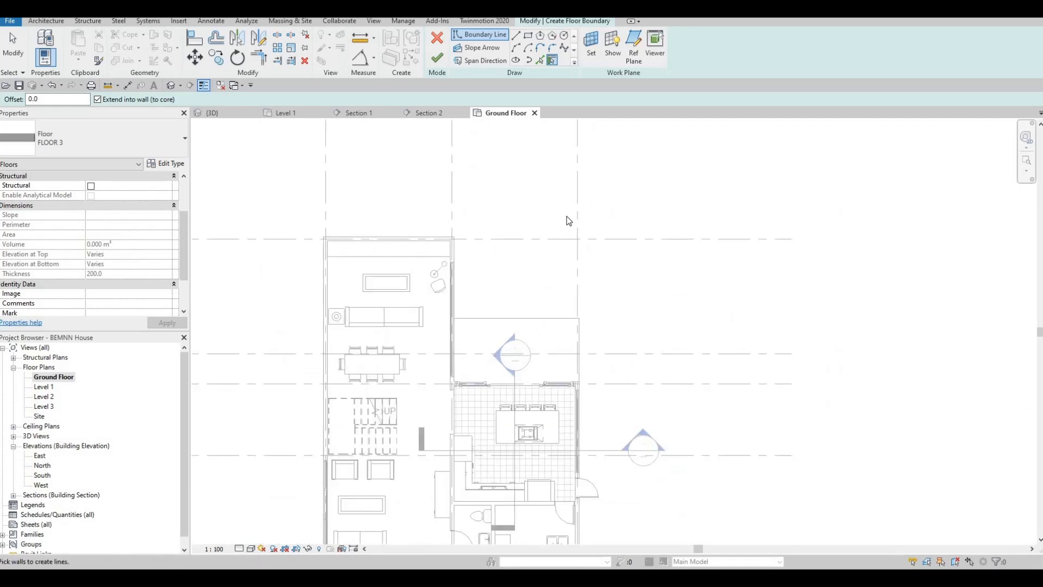
pyautogui.scroll(-2, 557, 235)
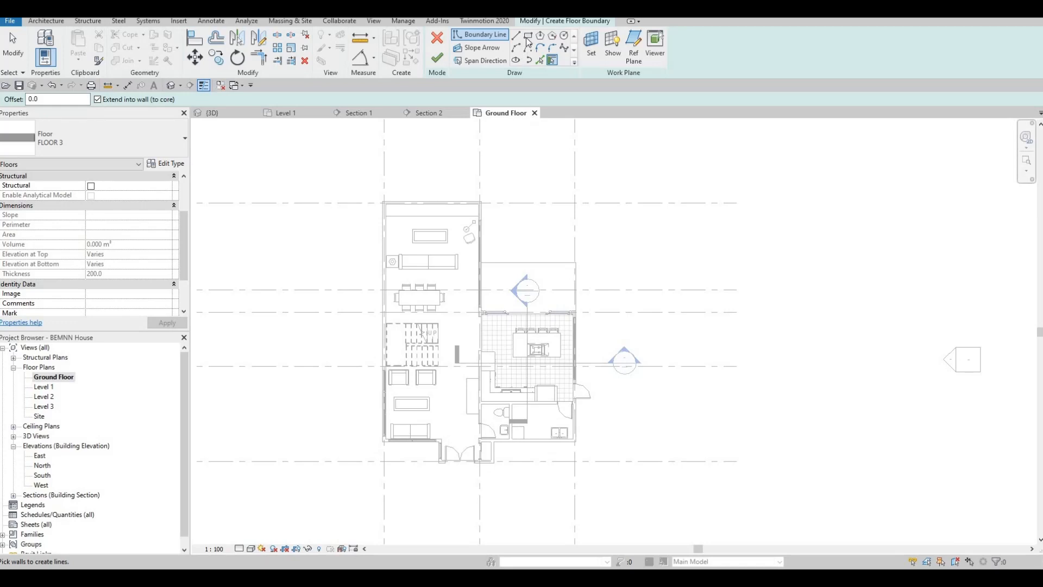
pyautogui.press('l')
pyautogui.press('i')
pyautogui.scroll(3, 481, 214)
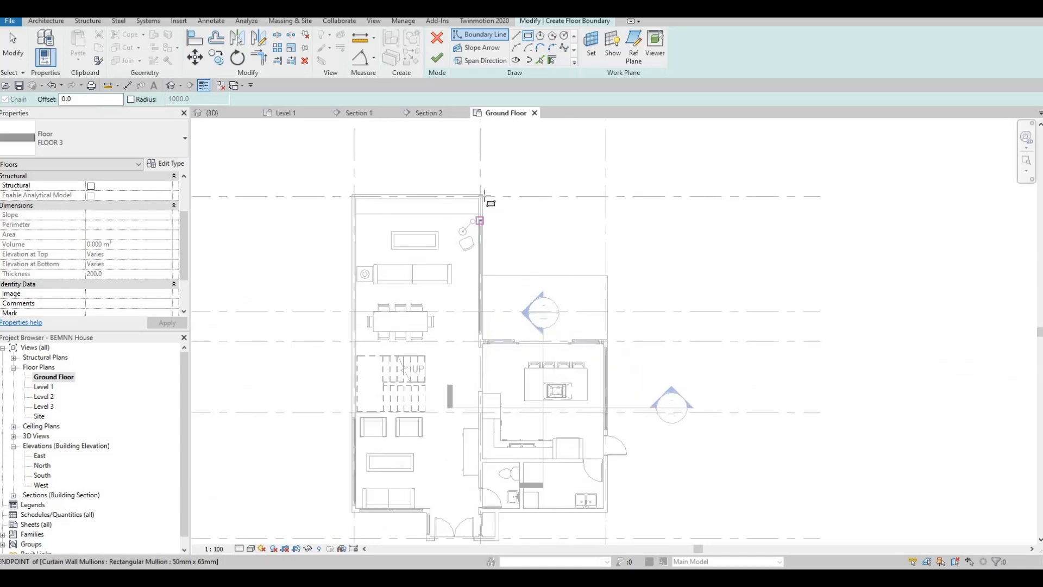
pyautogui.scroll(2, 466, 190)
pyautogui.click(471, 193)
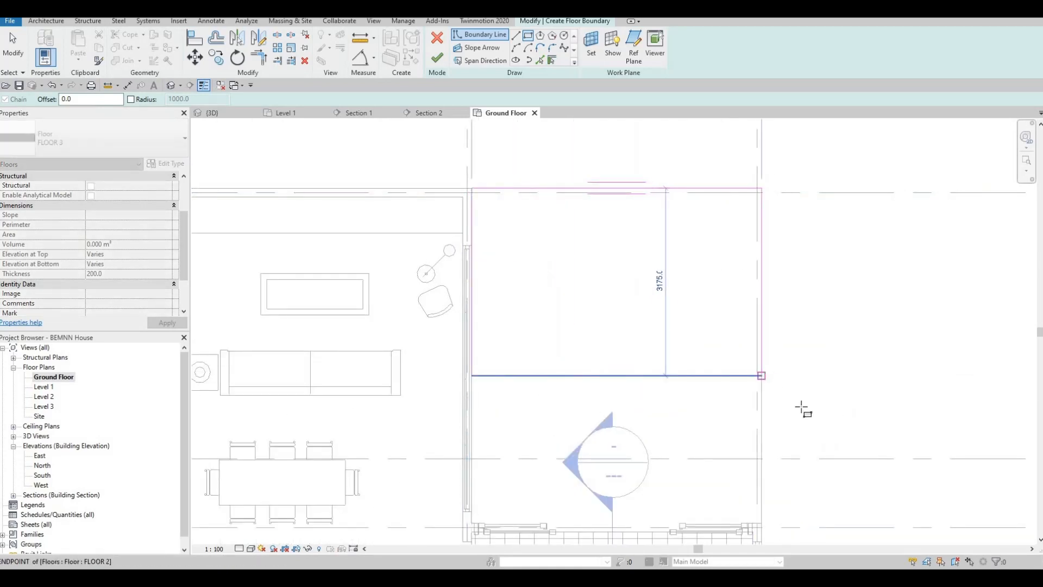
pyautogui.click(762, 375)
pyautogui.press('Escape')
# - Sketch a second boundary rectangle about 1300 mm wide along the kitchen-side exterior wall, from the front corner up beside the first rectangle
pyautogui.moveTo(801, 406); pyautogui.dragTo(703, 224, button='middle')
pyautogui.scroll(-2, 702, 224)
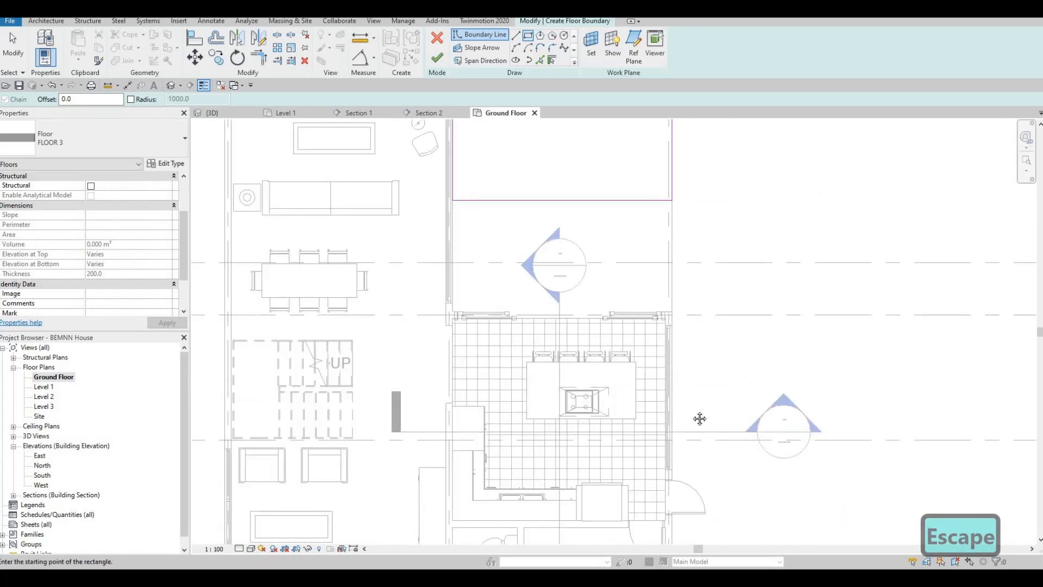
pyautogui.moveTo(679, 437); pyautogui.dragTo(640, 264, button='middle')
pyautogui.scroll(2, 636, 445)
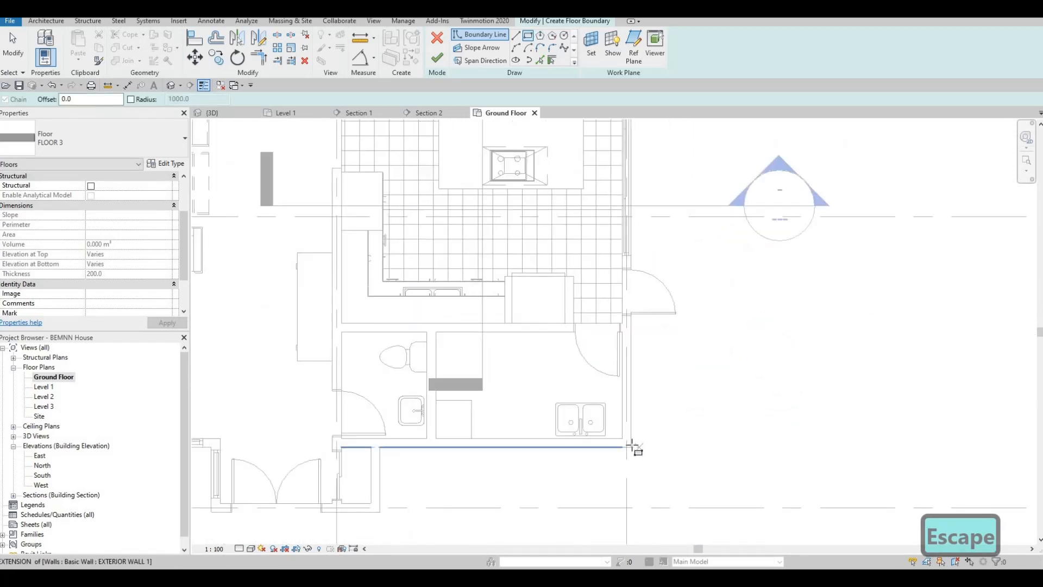
pyautogui.click(631, 447)
pyautogui.moveTo(696, 215); pyautogui.dragTo(655, 391, button='middle')
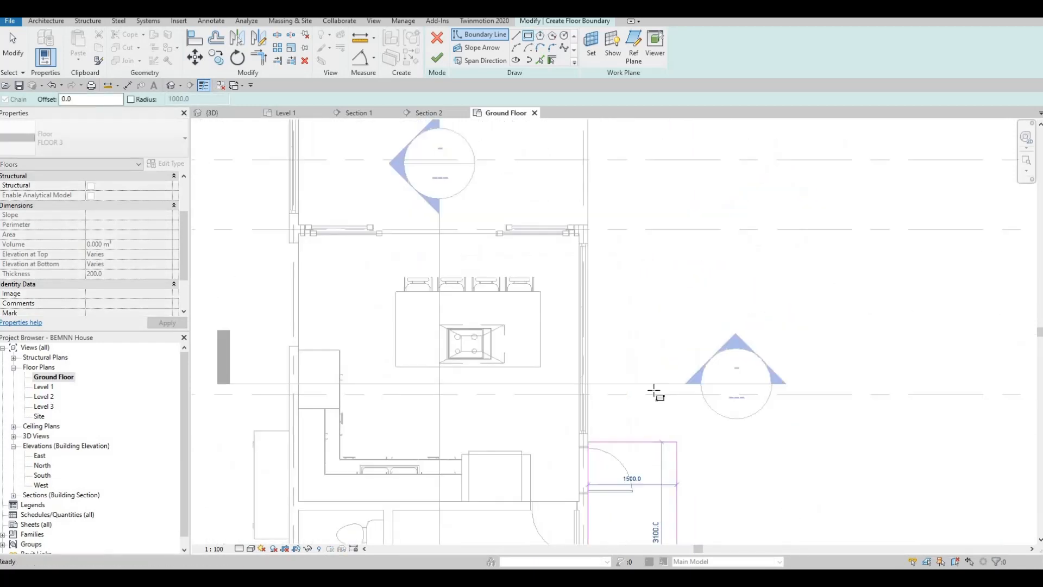
pyautogui.scroll(-2, 656, 393)
pyautogui.moveTo(673, 263); pyautogui.dragTo(674, 400, button='middle')
pyautogui.click(670, 254)
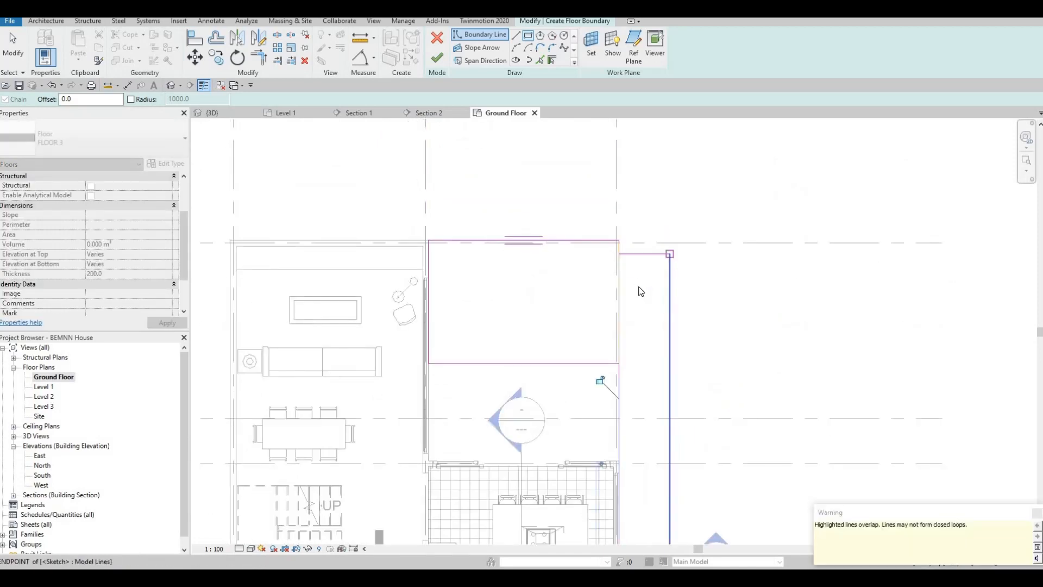
# - Trim the rear boundary line to meet the side strip's outer edge and delete the strip's short end line
pyautogui.scroll(2, 638, 288)
pyautogui.press('Escape')
pyautogui.press('Escape')
pyautogui.press('Escape')
pyautogui.press('t')
pyautogui.press('r')
pyautogui.click(582, 225)
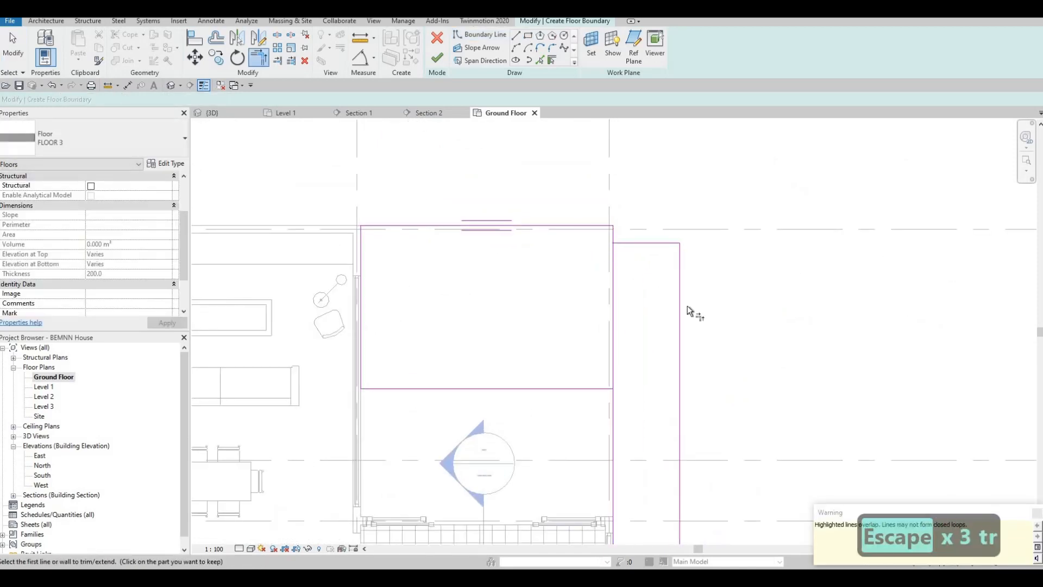
pyautogui.press('Escape')
pyautogui.click(629, 242)
pyautogui.press('Delete')
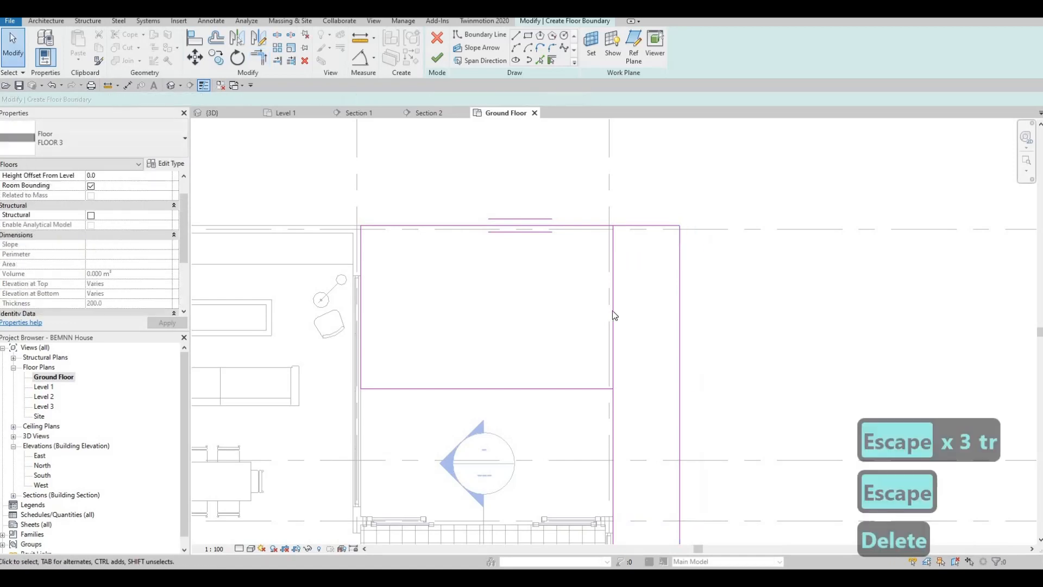
# - Trim the strip's inner edge to the patio line and delete the line dividing the two rectangles
pyautogui.press('t')
pyautogui.press('r')
pyautogui.press('Escape')
pyautogui.press('Escape')
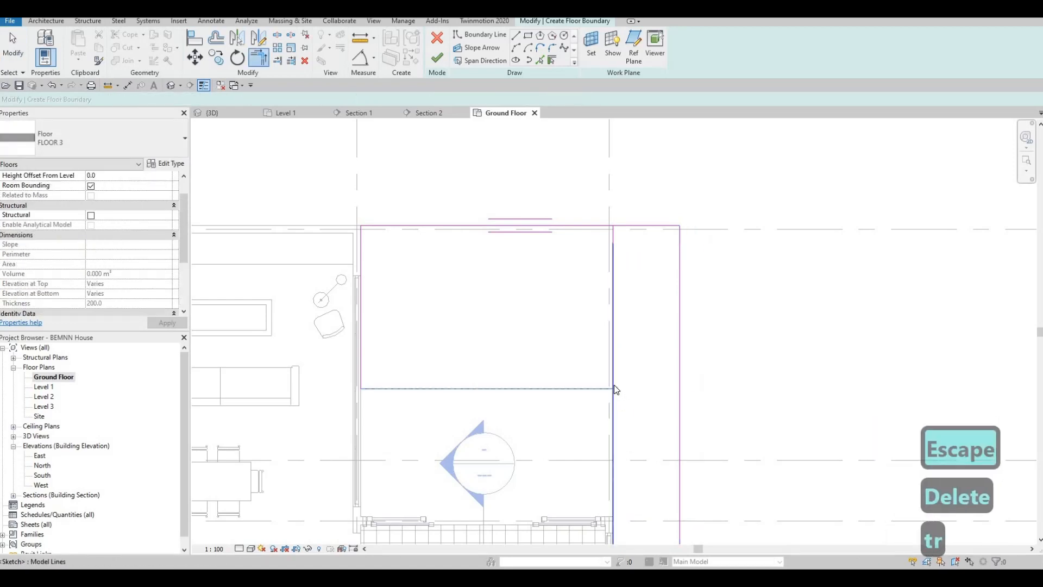
pyautogui.click(612, 358)
pyautogui.press('Delete')
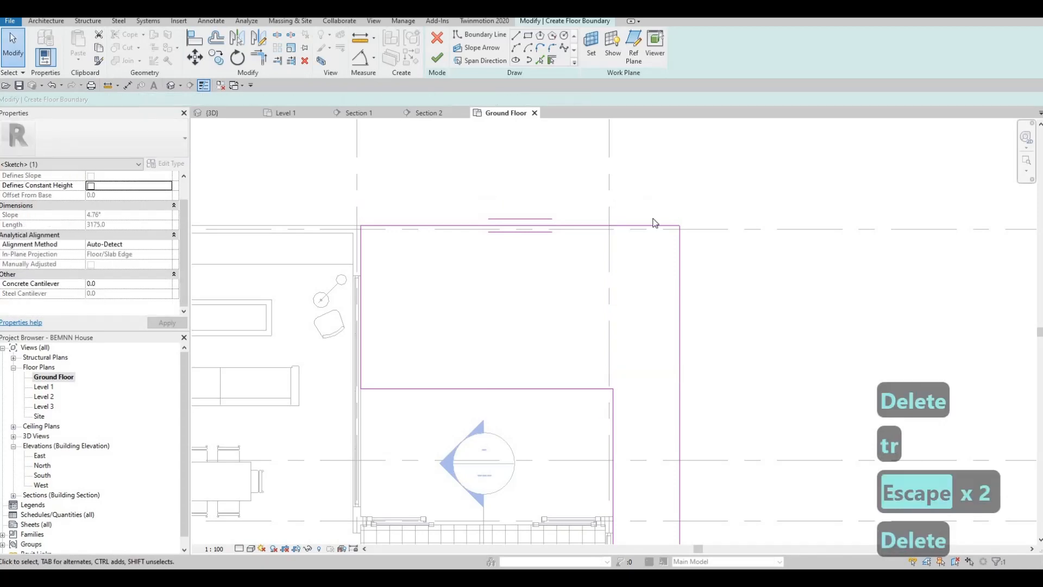
# - Set the width of the side strip to 1200 mm
pyautogui.scroll(-4, 655, 310)
pyautogui.press('Escape')
pyautogui.scroll(3, 696, 450)
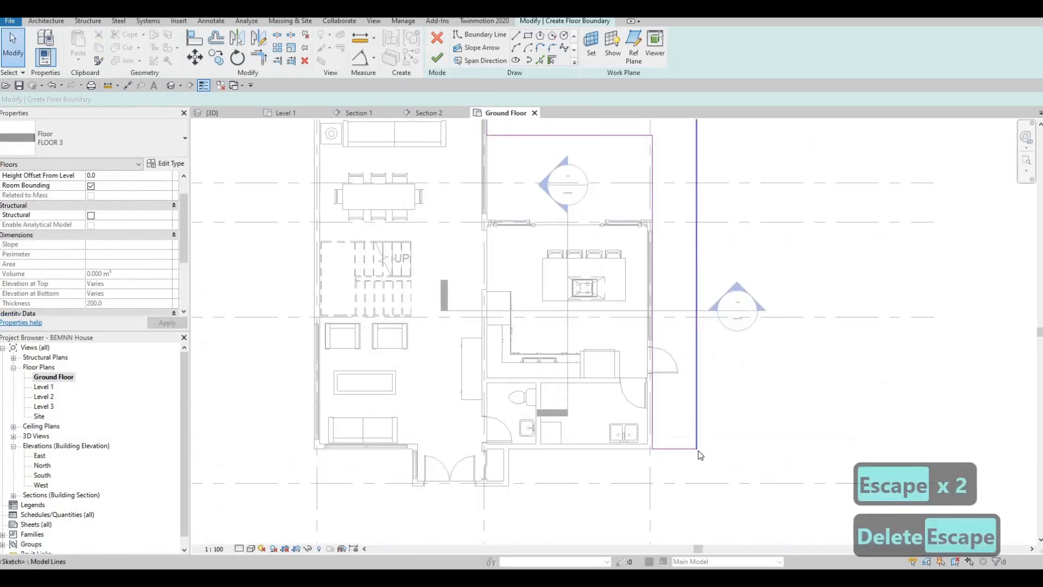
pyautogui.click(694, 434)
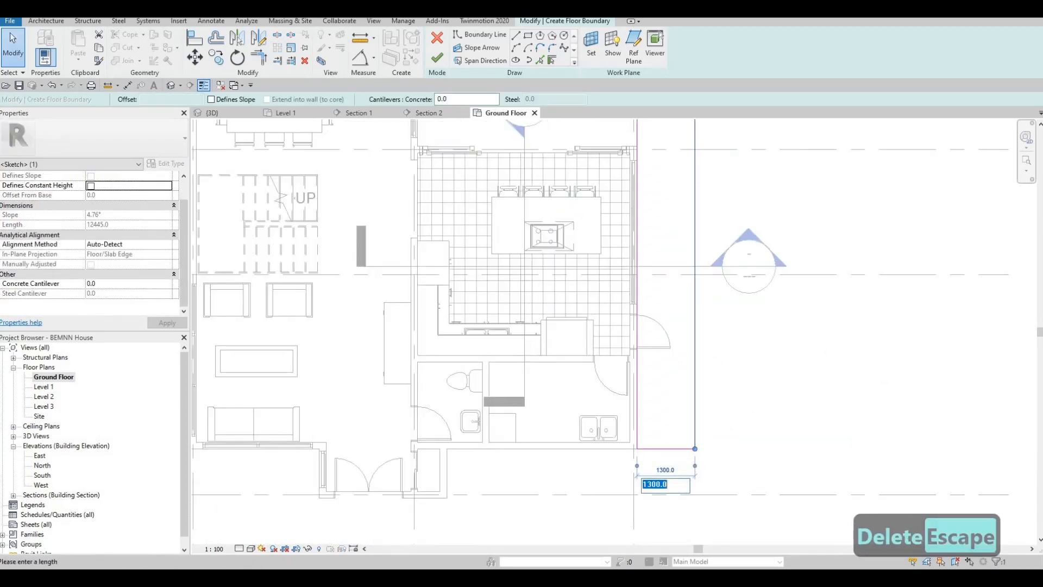
pyautogui.write('1200')
pyautogui.press('Return')
pyautogui.press('Escape')
pyautogui.press('Escape')
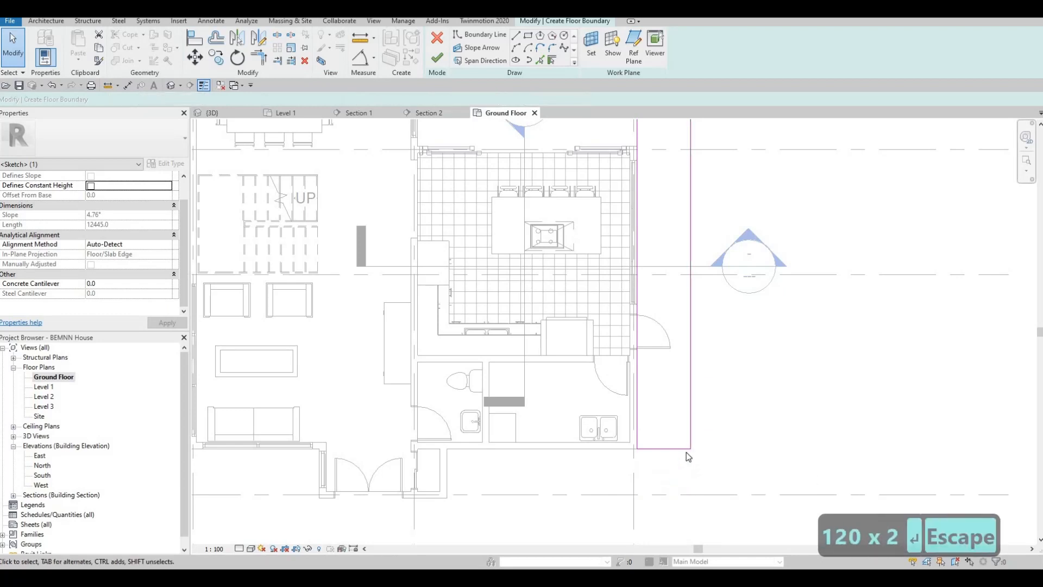
# - Check the L-shaped boundary against the whole house plan and finish the FLOOR 3 sketch
pyautogui.moveTo(688, 138); pyautogui.dragTo(716, 415, button='middle')
pyautogui.scroll(-2, 716, 416)
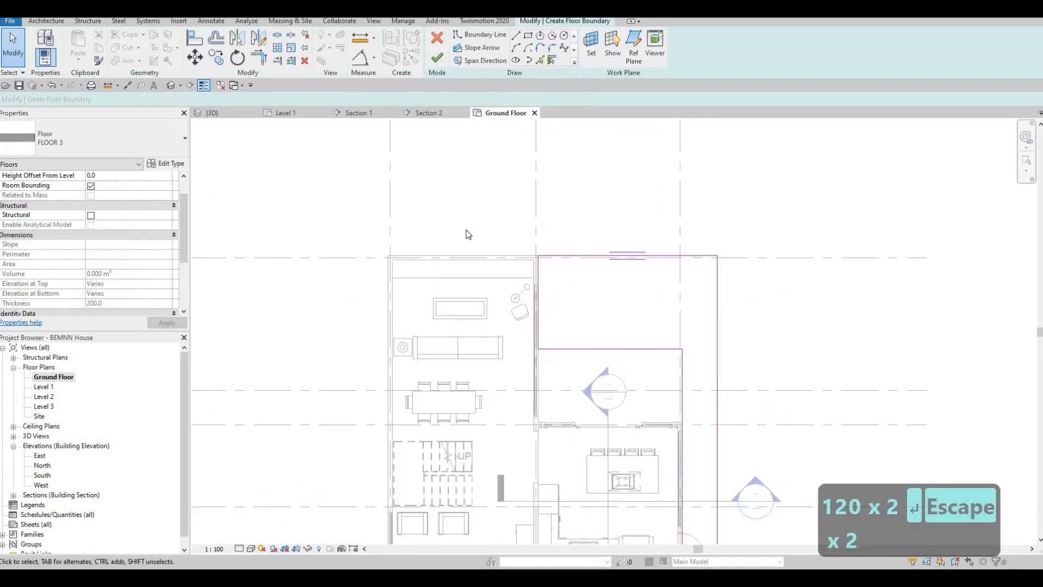
pyautogui.moveTo(526, 205); pyautogui.dragTo(590, 175, button='middle')
pyautogui.scroll(-1, 590, 175)
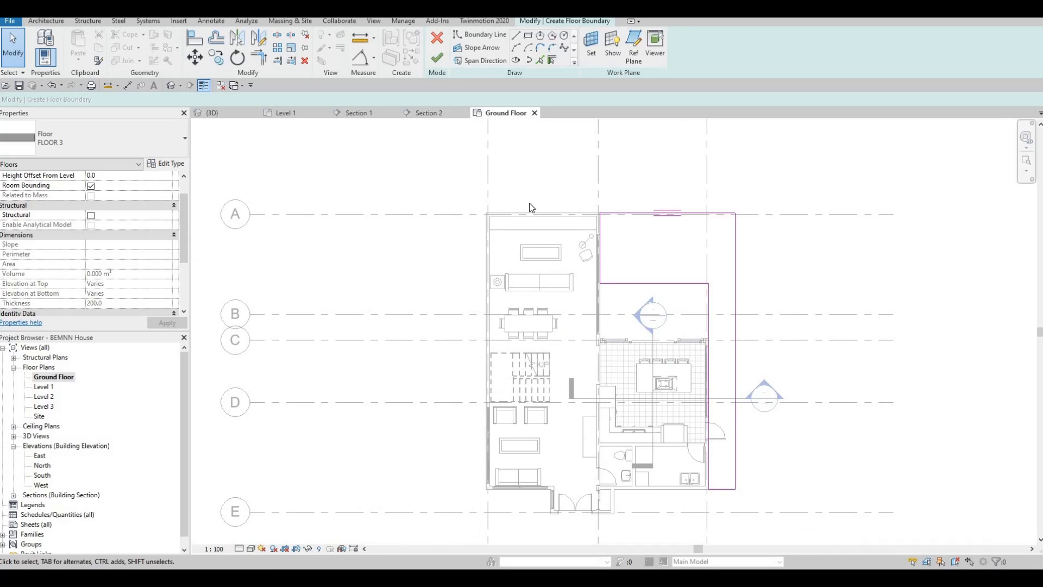
pyautogui.press('Escape')
pyautogui.press('Escape')
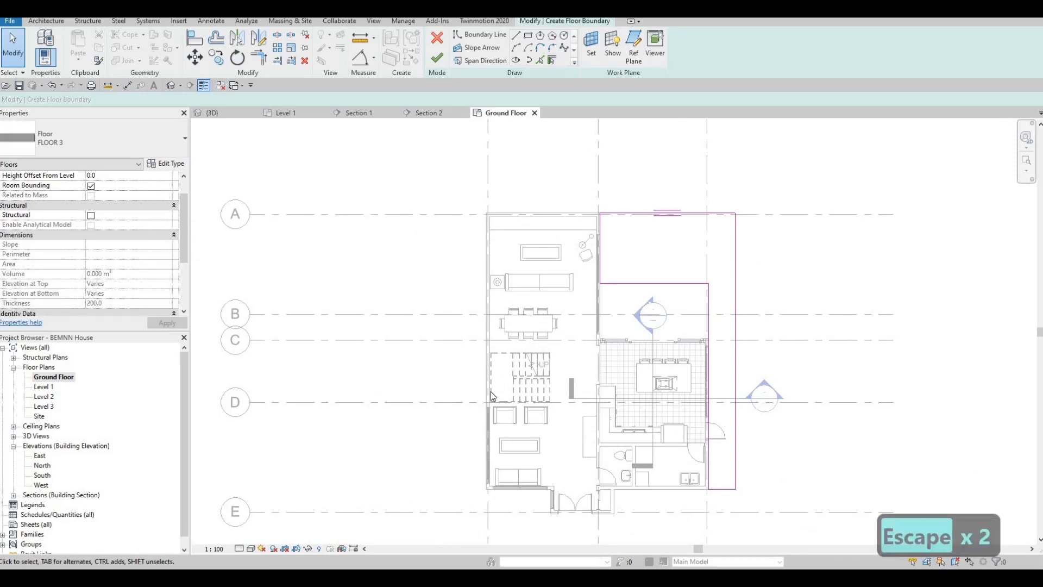
pyautogui.moveTo(478, 472); pyautogui.dragTo(478, 428, button='middle')
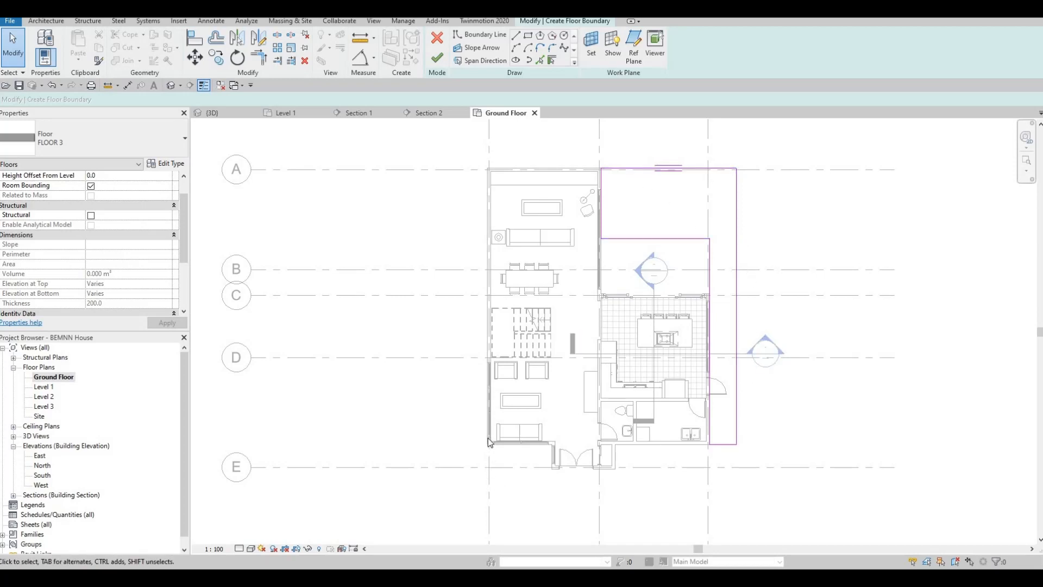
pyautogui.moveTo(515, 482); pyautogui.dragTo(509, 458, button='middle')
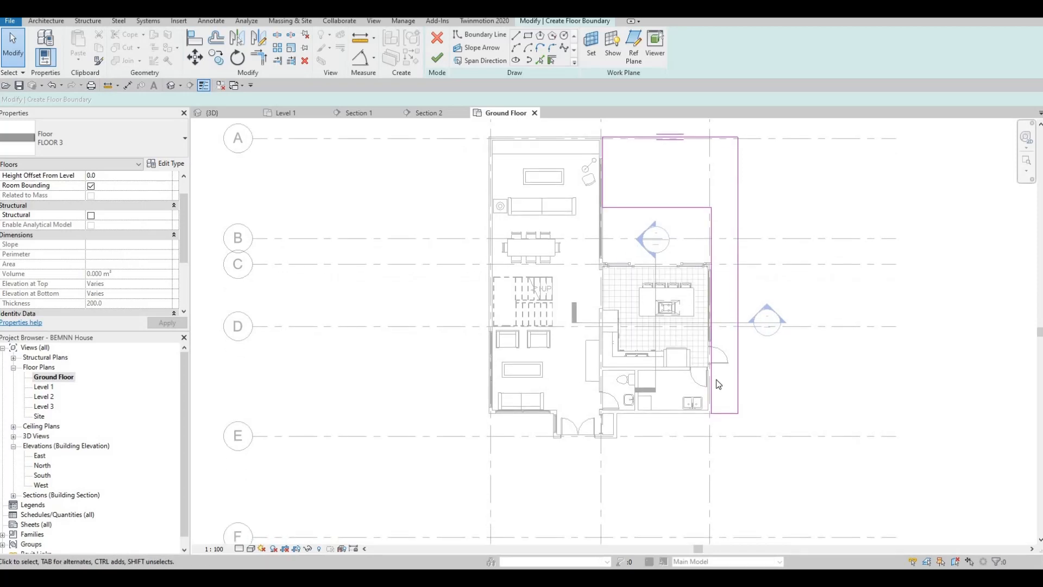
pyautogui.press('Escape')
pyautogui.press('Escape')
pyautogui.scroll(1, 600, 417)
pyautogui.moveTo(600, 417); pyautogui.dragTo(562, 414, button='middle')
pyautogui.scroll(-1, 562, 414)
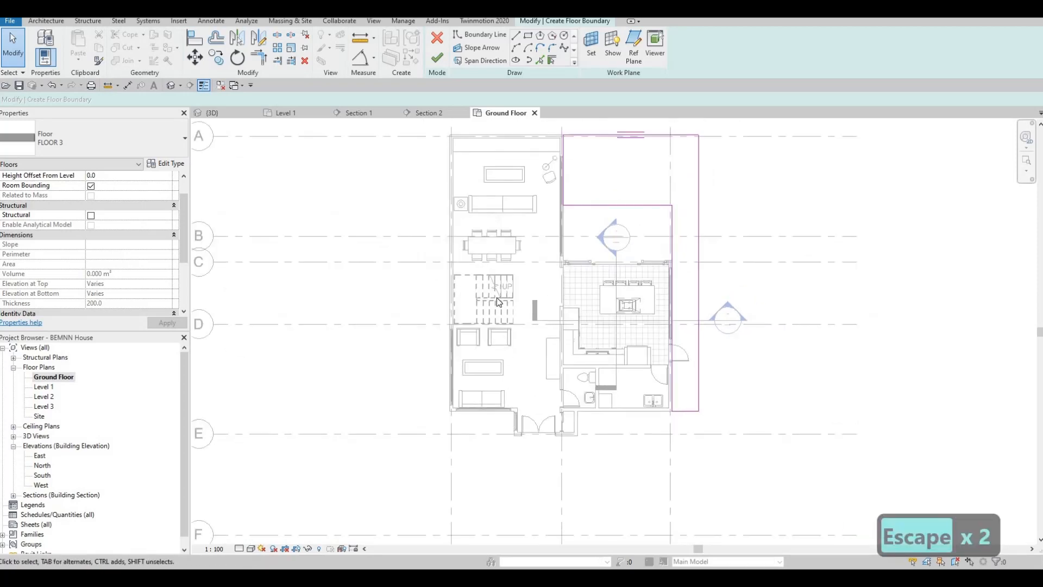
pyautogui.moveTo(638, 272); pyautogui.dragTo(497, 298, button='middle')
pyautogui.scroll(1, 496, 298)
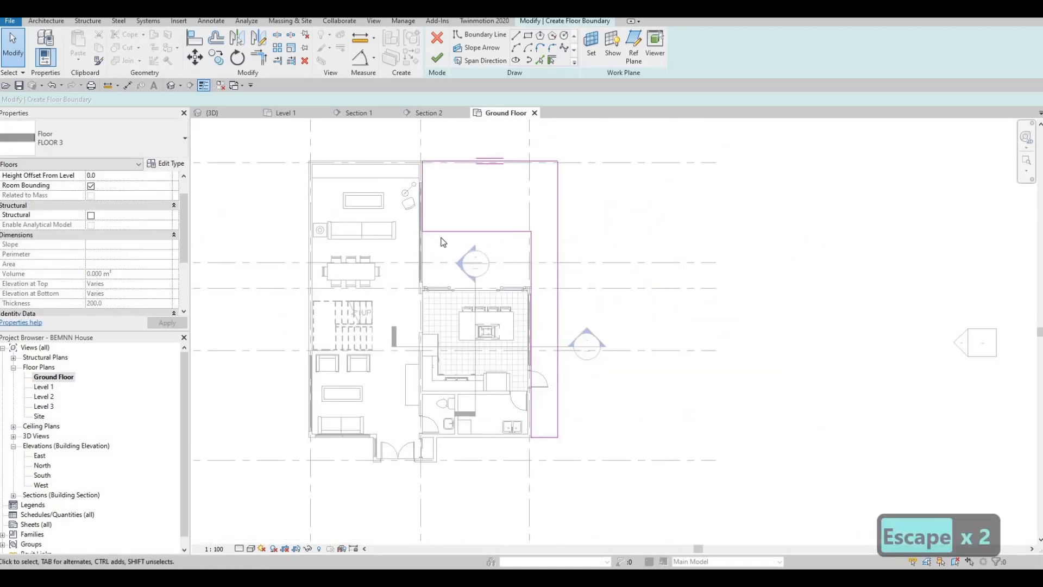
pyautogui.click(437, 58)
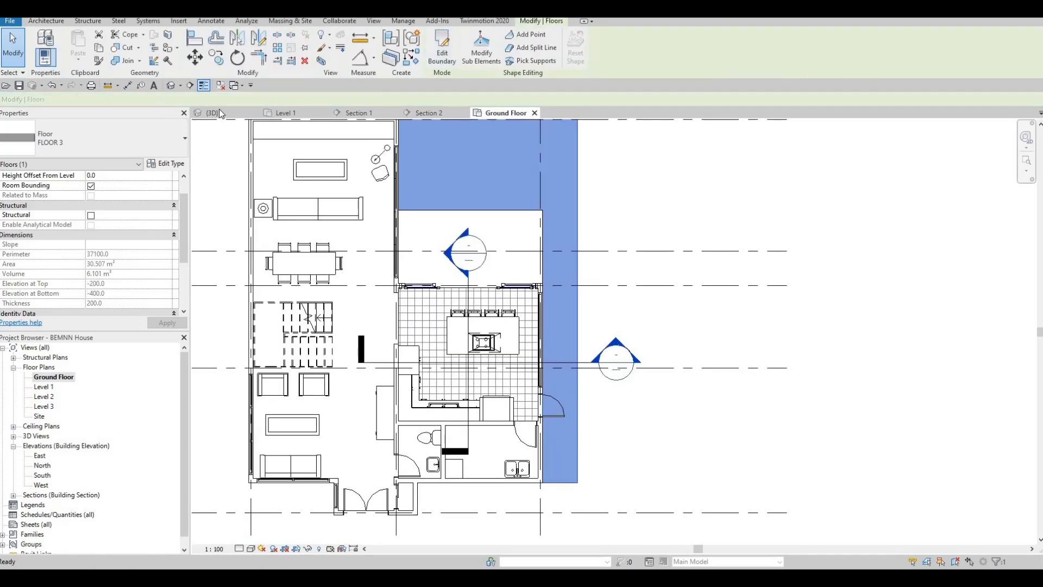
# - Examine the new grass floor around the kitchen side and patio in the 3D view
pyautogui.click(213, 113)
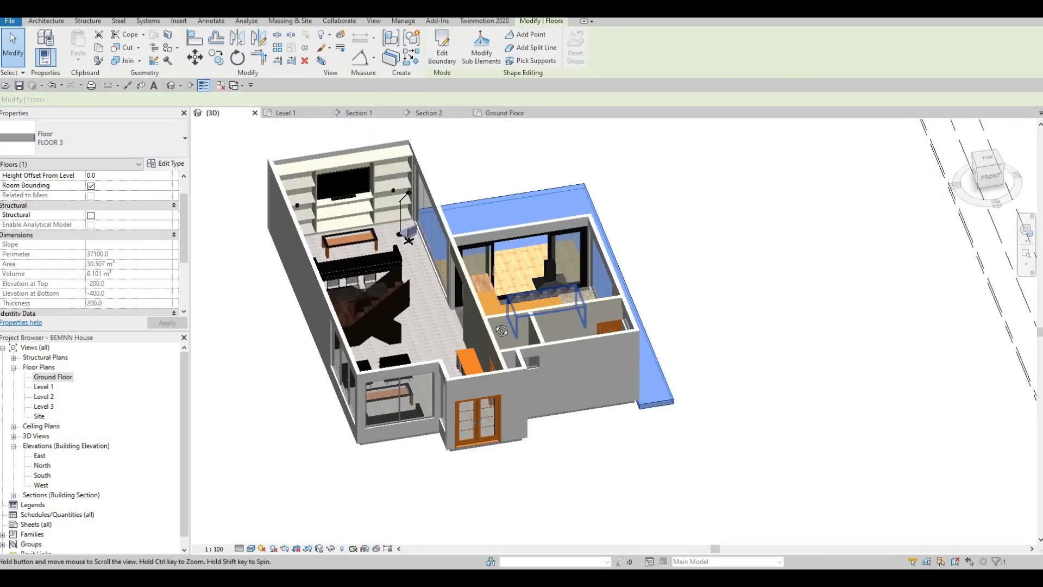
pyautogui.keyDown('shift'); pyautogui.moveTo(500, 331); pyautogui.dragTo(559, 267, button='middle'); pyautogui.keyUp('shift')
pyautogui.scroll(5, 664, 281)
pyautogui.press('Escape')
pyautogui.scroll(-4, 713, 326)
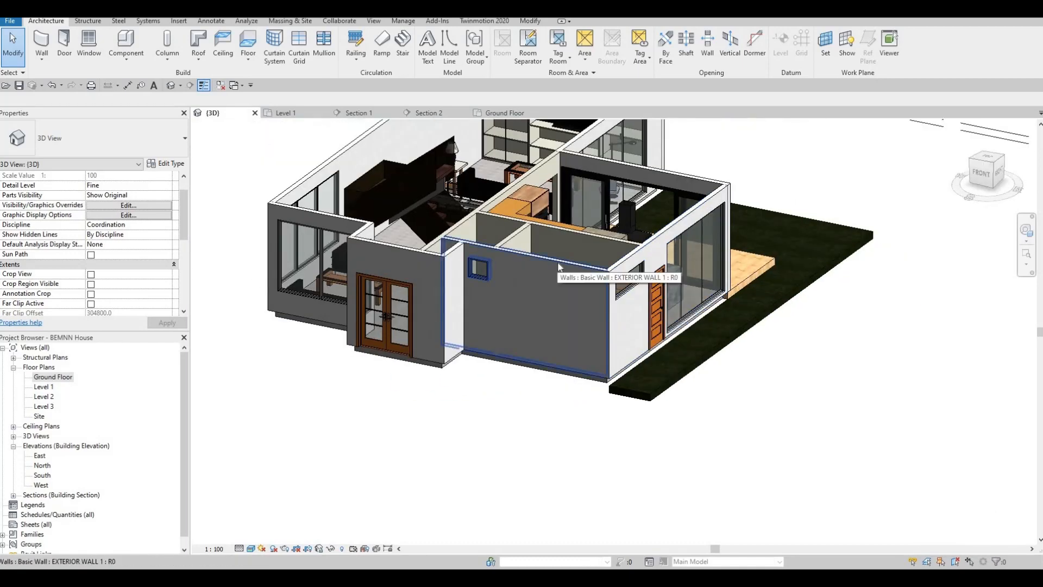
pyautogui.scroll(-2, 557, 268)
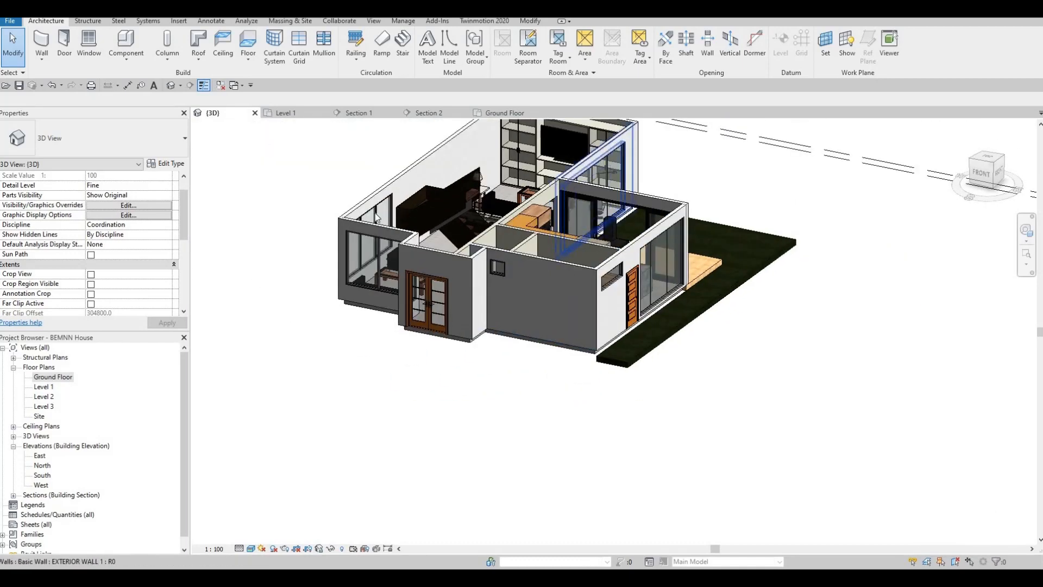
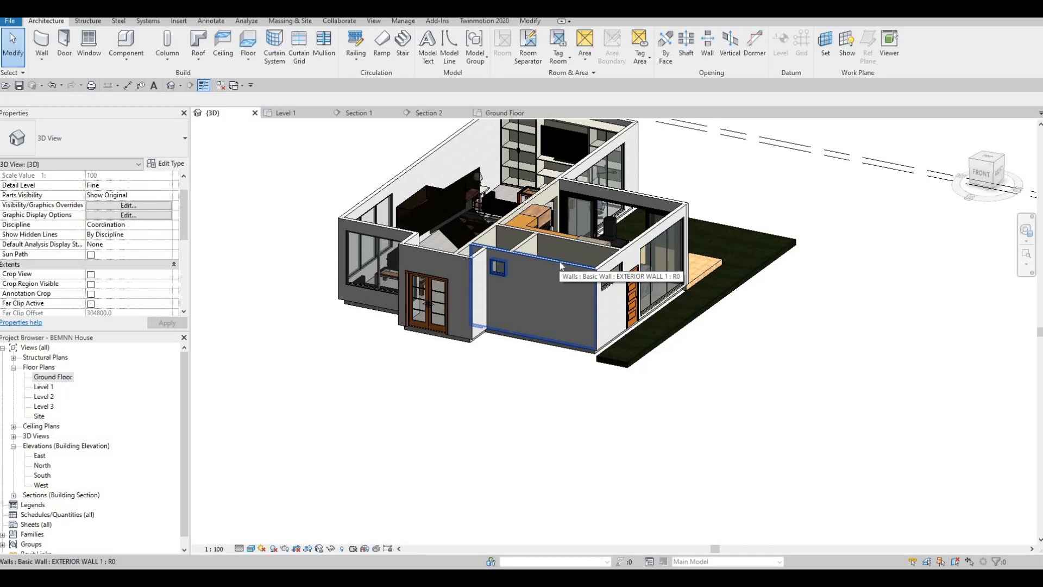
# - Select the whole chain of exterior walls and set their base constraint to Ground Floor
pyautogui.press('Tab')
pyautogui.press('Tab')
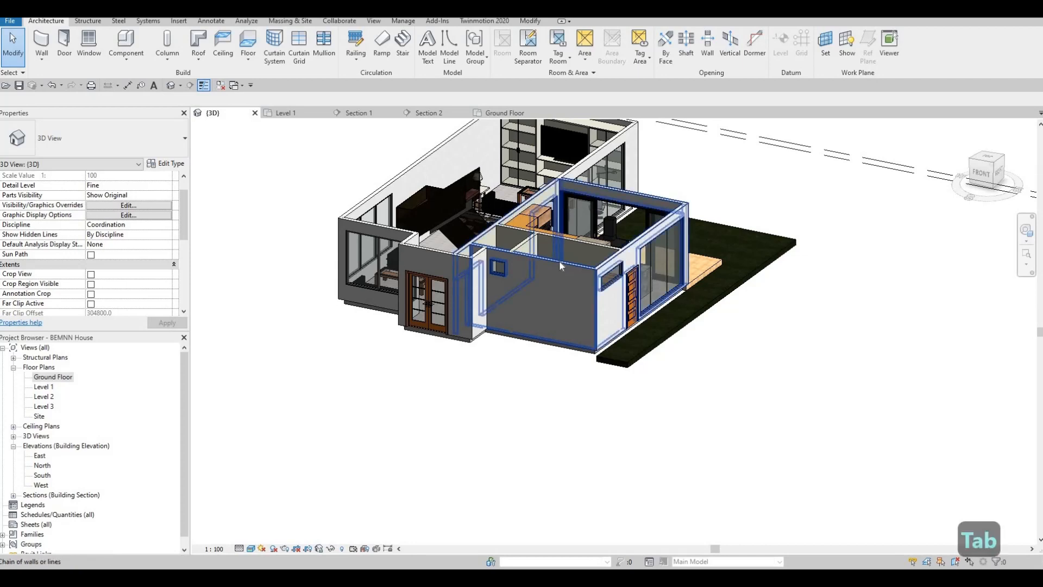
pyautogui.press('Tab')
pyautogui.press('Tab')
pyautogui.press('Tab')
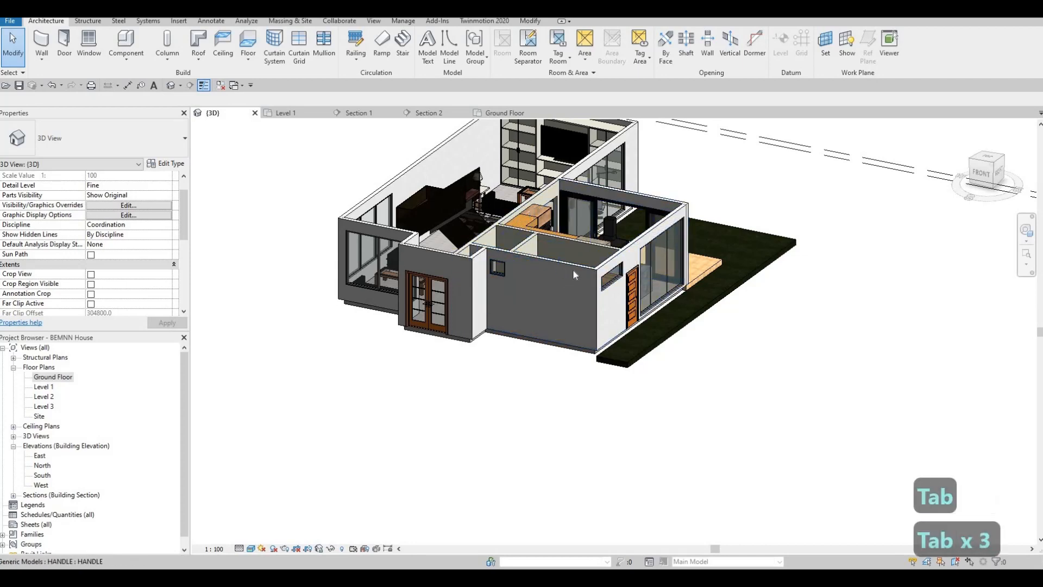
pyautogui.press('Tab')
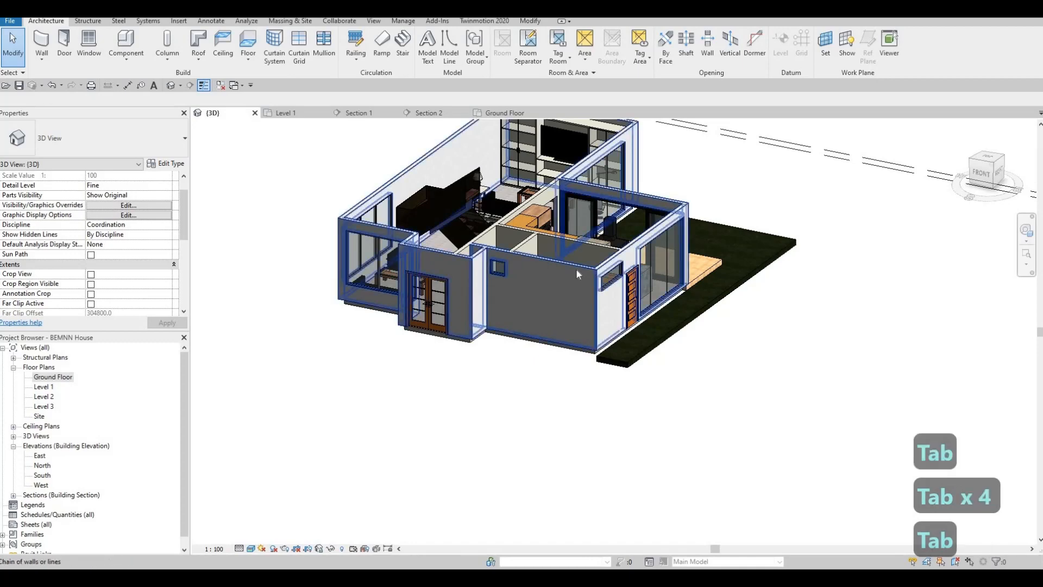
pyautogui.click(557, 281)
pyautogui.scroll(-2, 577, 172)
pyautogui.moveTo(577, 172); pyautogui.dragTo(644, 208, button='middle')
pyautogui.scroll(2, 626, 191)
pyautogui.scroll(2, 537, 284)
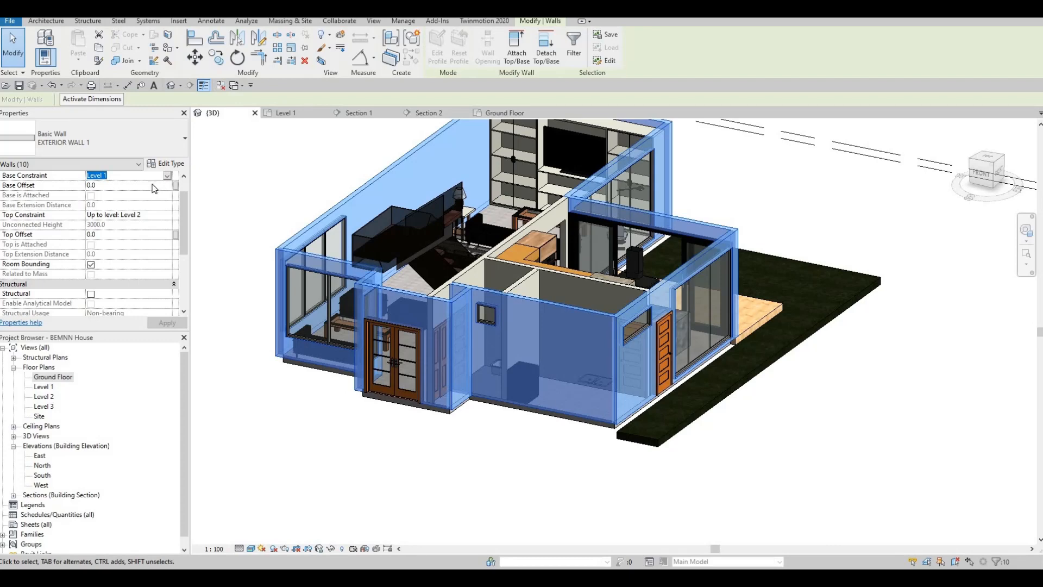
pyautogui.click(168, 175)
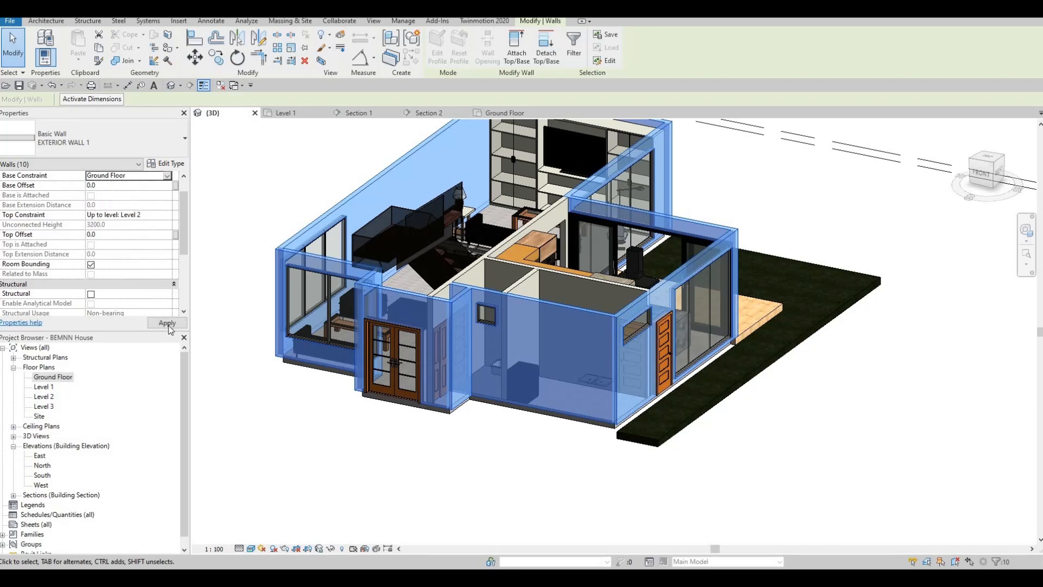
pyautogui.press('Escape')
pyautogui.press('Escape')
pyautogui.press('Escape')
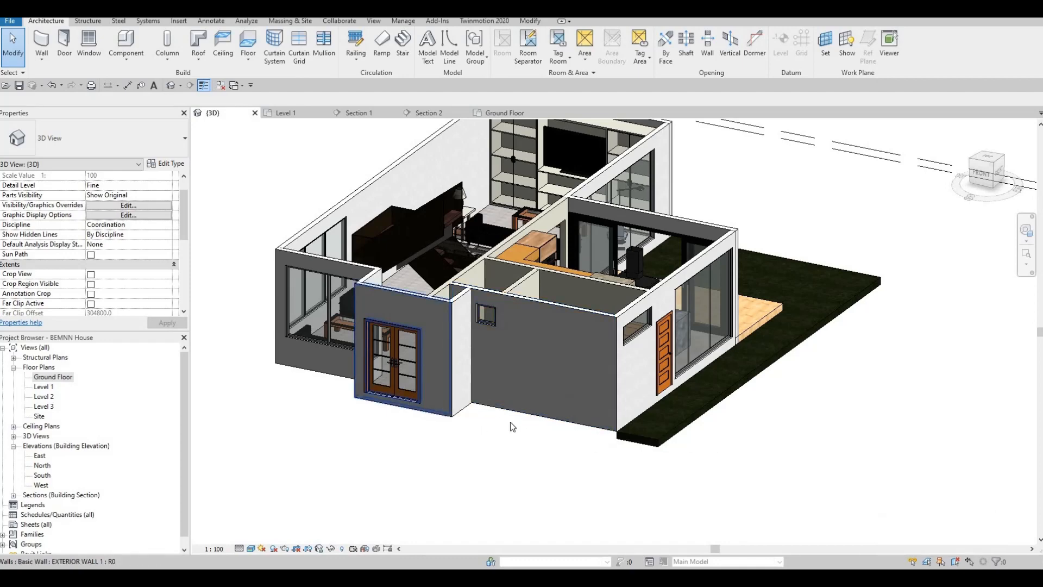
# - Inspect the base of the exterior walls around the wooden terrace, the lawn slab and the front entrance
pyautogui.keyDown('shift'); pyautogui.moveTo(496, 428); pyautogui.dragTo(783, 335, button='middle'); pyautogui.keyUp('shift')
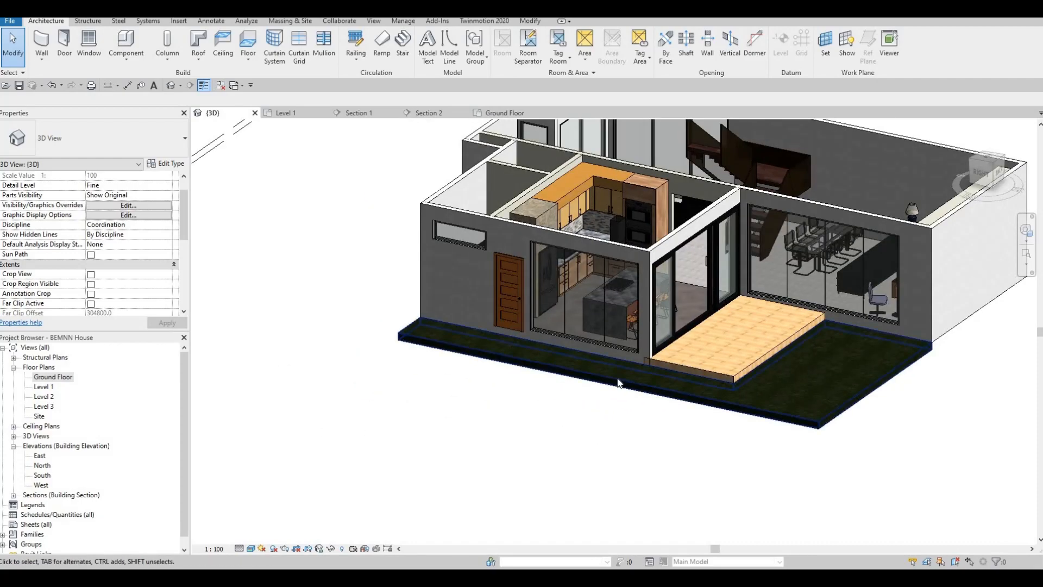
pyautogui.scroll(6, 530, 390)
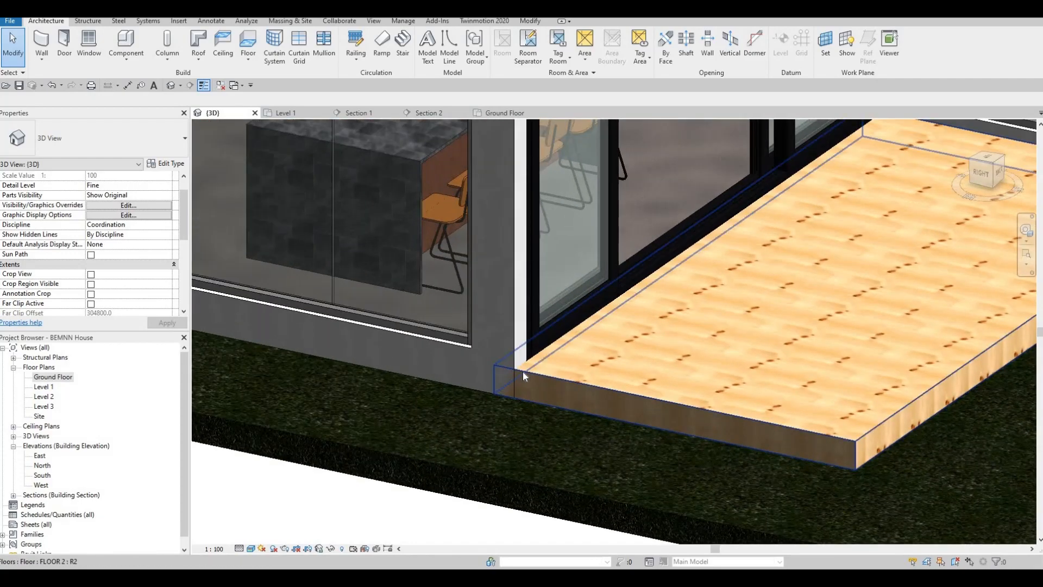
pyautogui.scroll(-1, 655, 373)
pyautogui.scroll(-1, 637, 371)
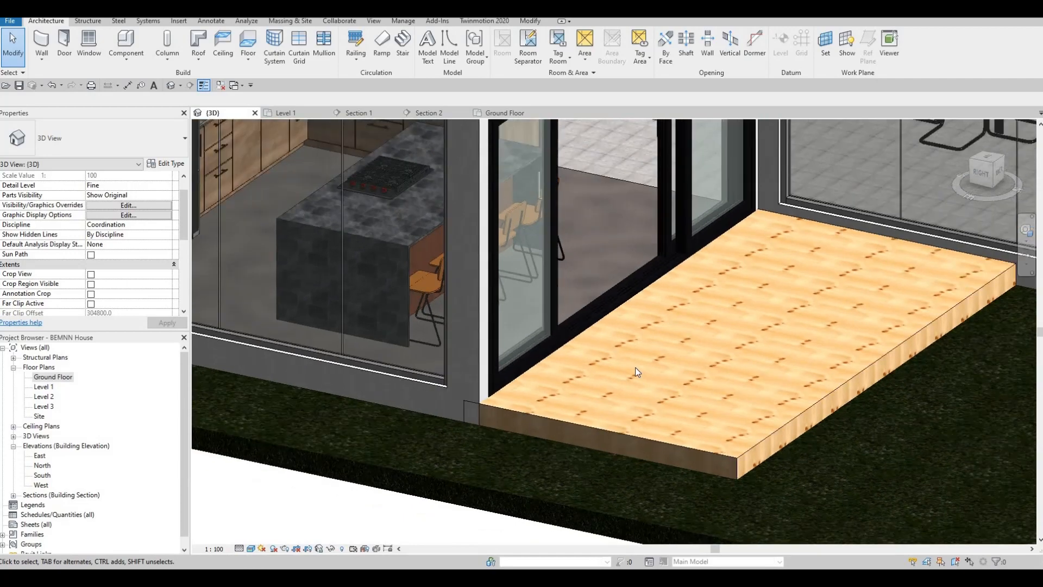
pyautogui.scroll(-4, 654, 339)
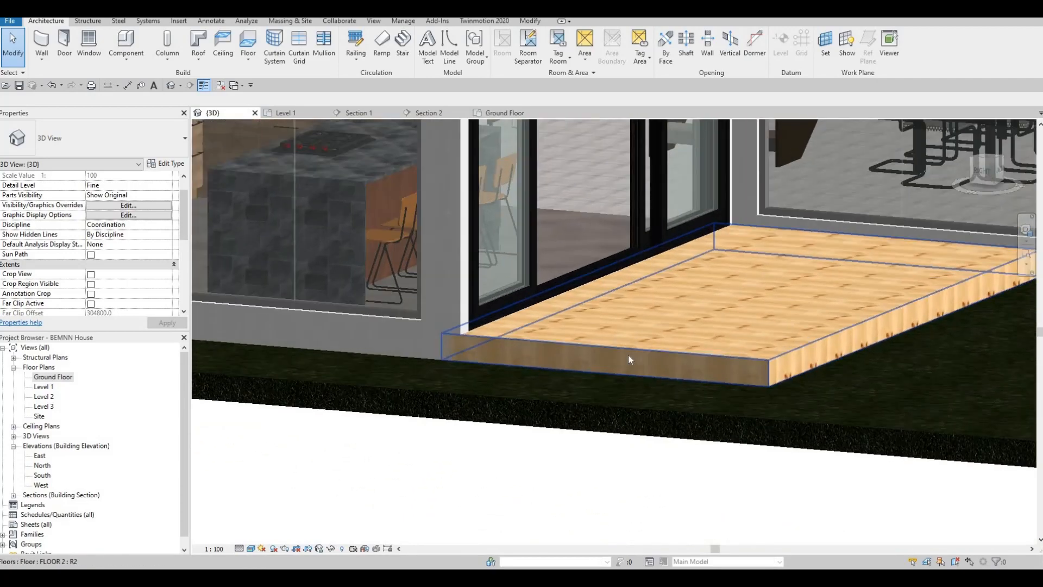
pyautogui.scroll(-3, 662, 373)
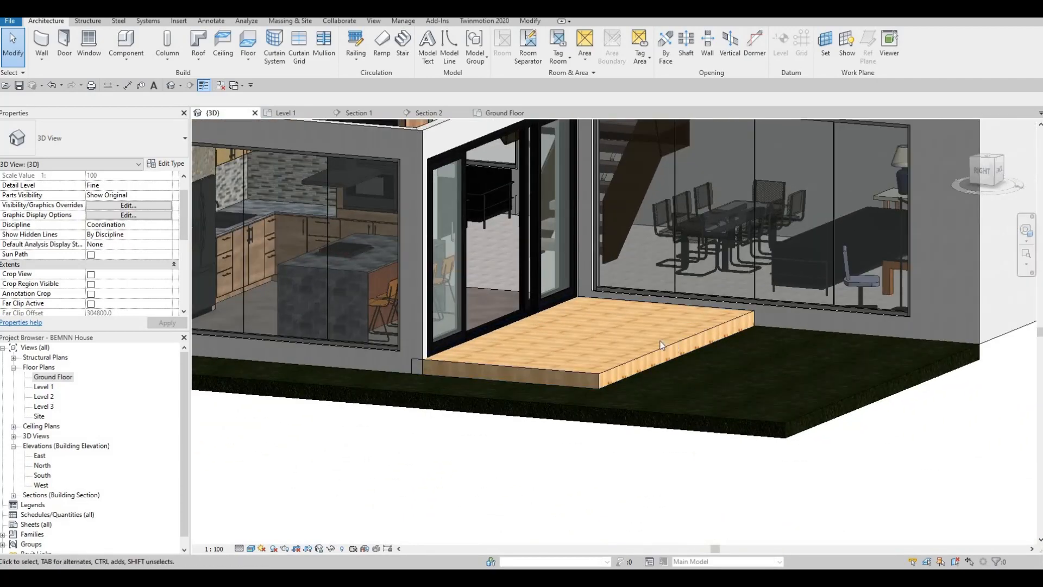
pyautogui.keyDown('shift'); pyautogui.moveTo(696, 387); pyautogui.dragTo(550, 384, button='middle'); pyautogui.keyUp('shift')
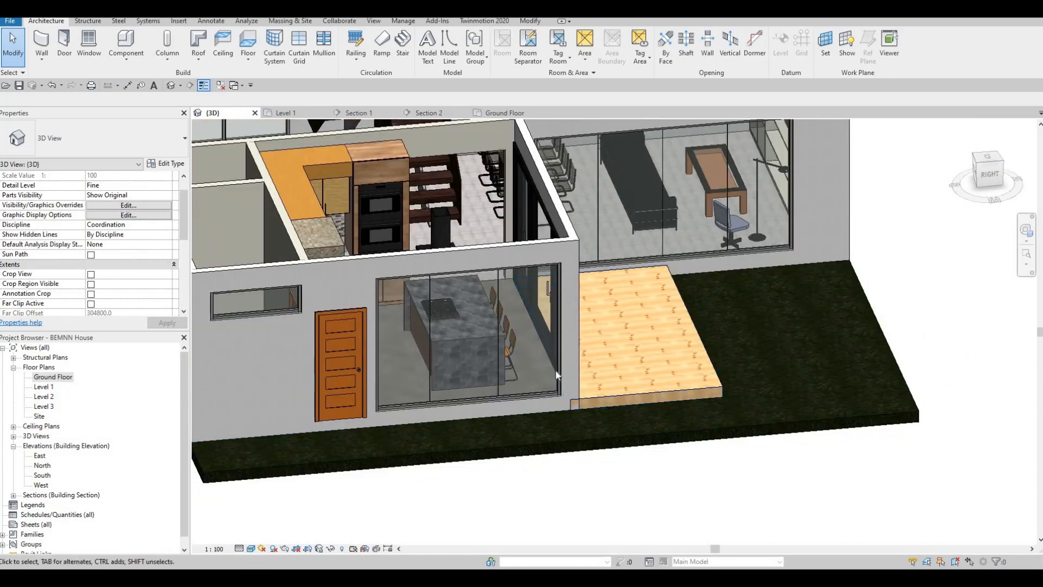
pyautogui.scroll(4, 551, 383)
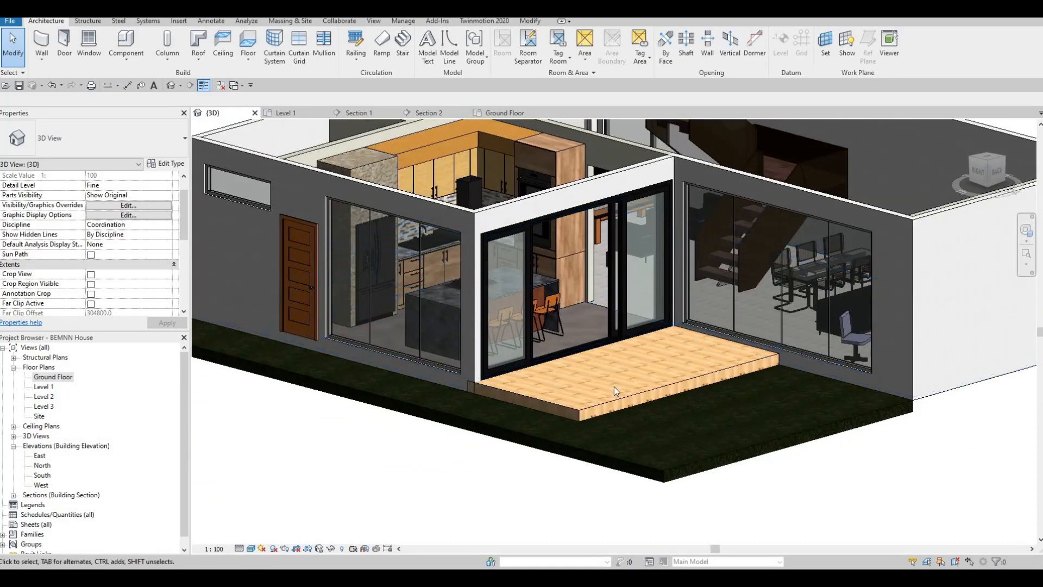
pyautogui.keyDown('shift'); pyautogui.moveTo(614, 387); pyautogui.dragTo(555, 340, button='middle'); pyautogui.keyUp('shift')
pyautogui.scroll(-2, 655, 364)
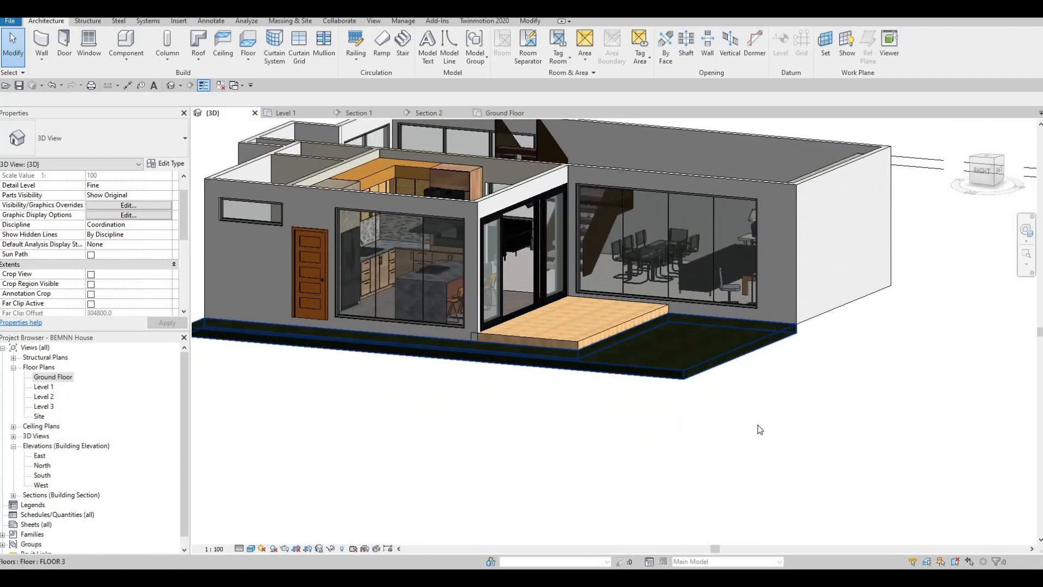
pyautogui.keyDown('shift'); pyautogui.moveTo(760, 429); pyautogui.dragTo(763, 467, button='middle'); pyautogui.keyUp('shift')
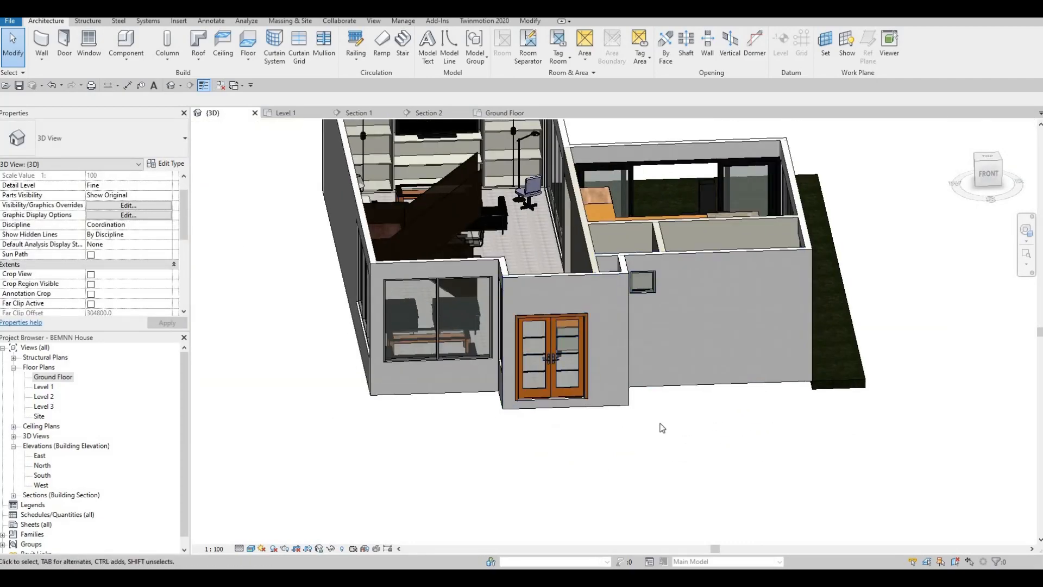
pyautogui.keyDown('shift'); pyautogui.moveTo(663, 428); pyautogui.dragTo(616, 328, button='middle'); pyautogui.keyUp('shift')
pyautogui.moveTo(580, 371); pyautogui.dragTo(539, 239, button='middle')
pyautogui.scroll(-1, 538, 240)
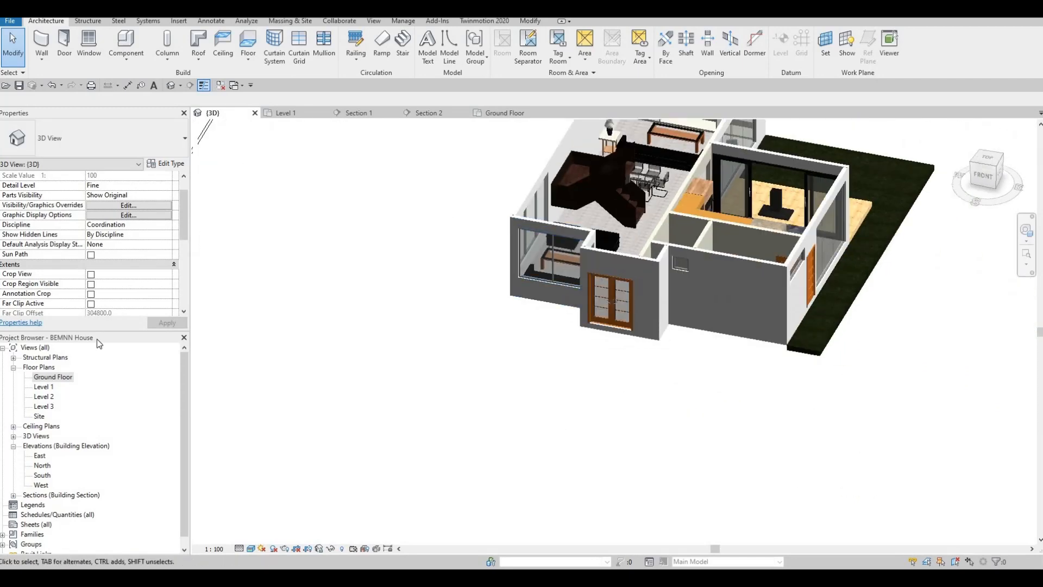
# - In the Ground Floor plan, start a stair outside the front double doors with Level 1 as its top level
pyautogui.click(54, 377)
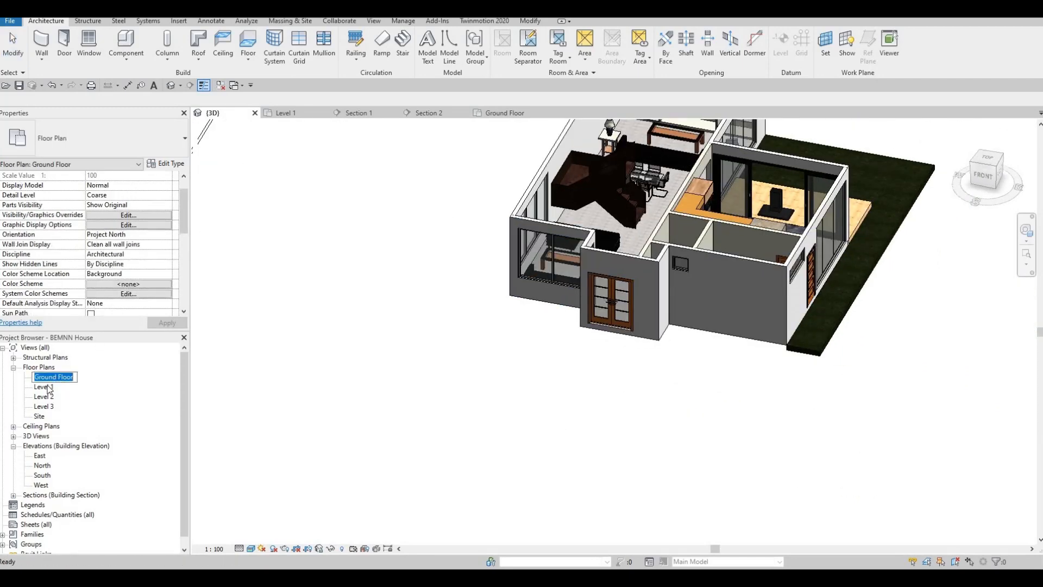
pyautogui.click(44, 386)
pyautogui.doubleClick(53, 377)
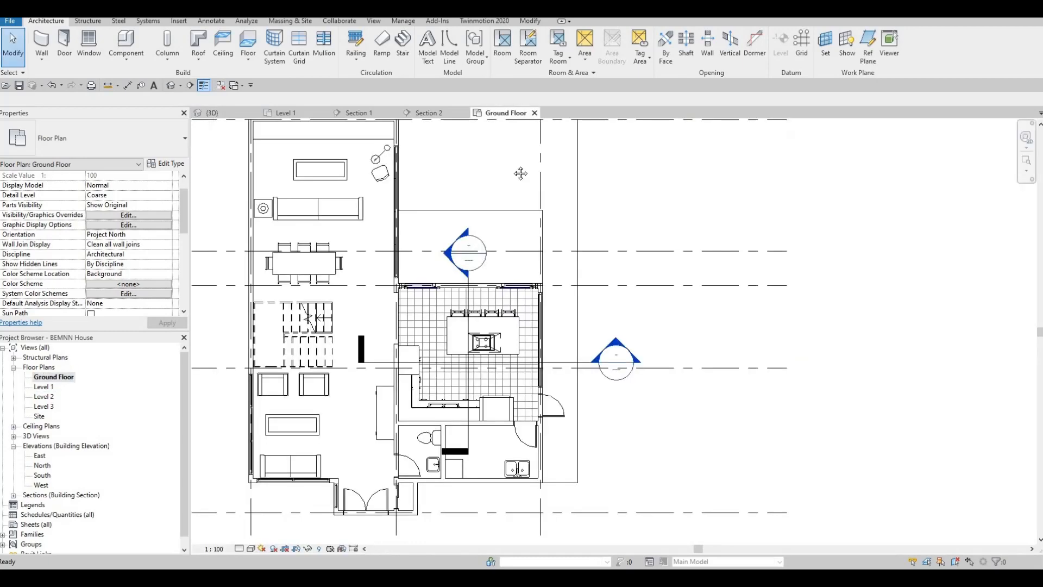
pyautogui.moveTo(432, 378); pyautogui.dragTo(530, 135, button='middle')
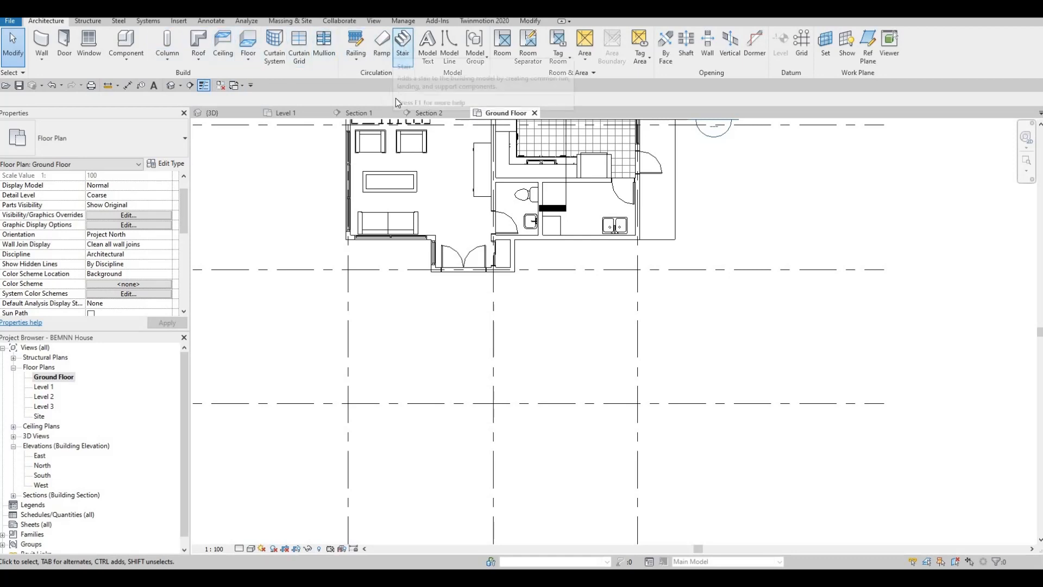
pyautogui.click(403, 43)
pyautogui.scroll(1, 446, 309)
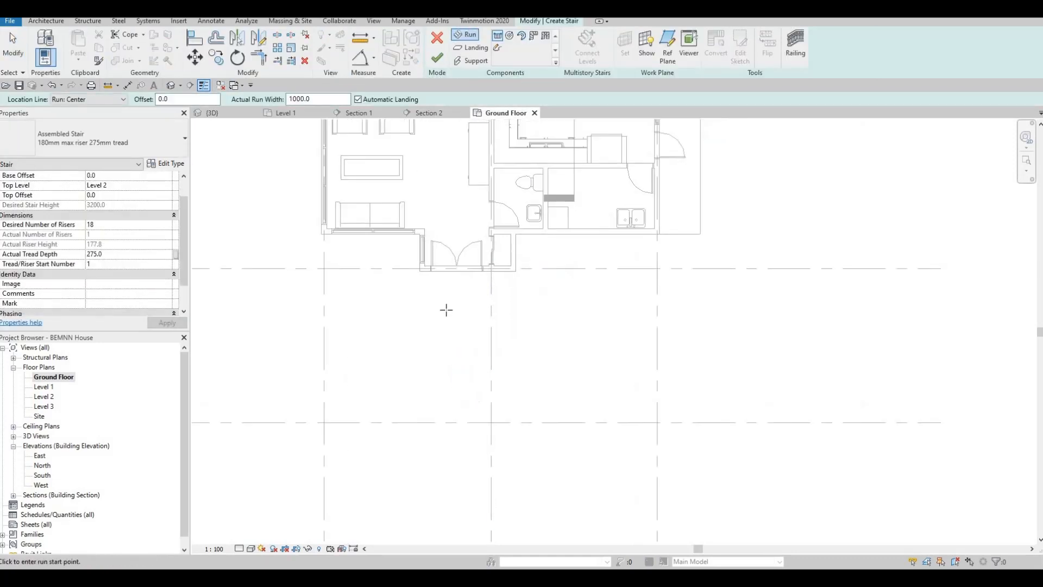
pyautogui.scroll(2, 446, 310)
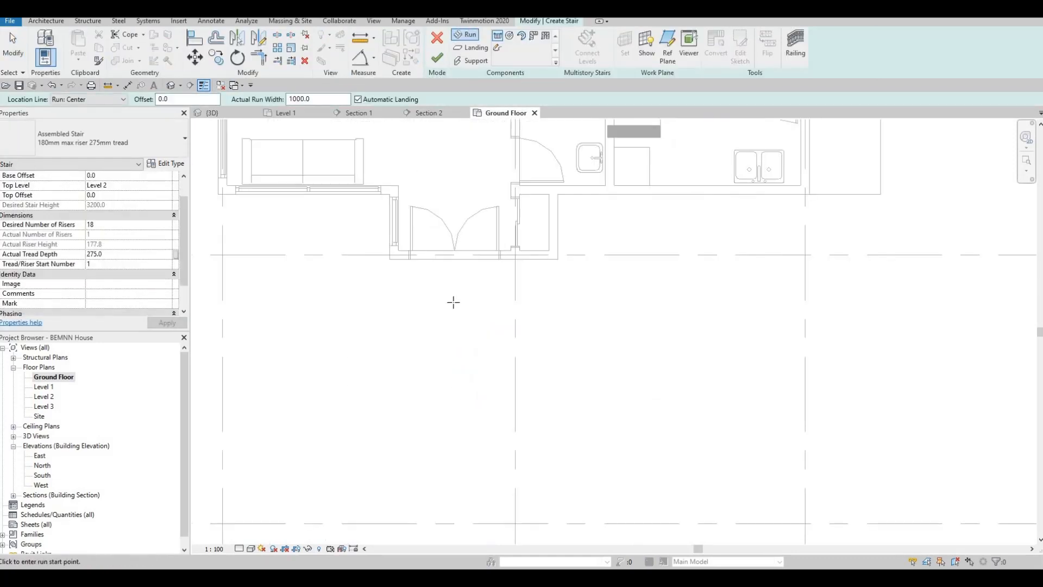
pyautogui.scroll(2, 148, 208)
pyautogui.click(164, 206)
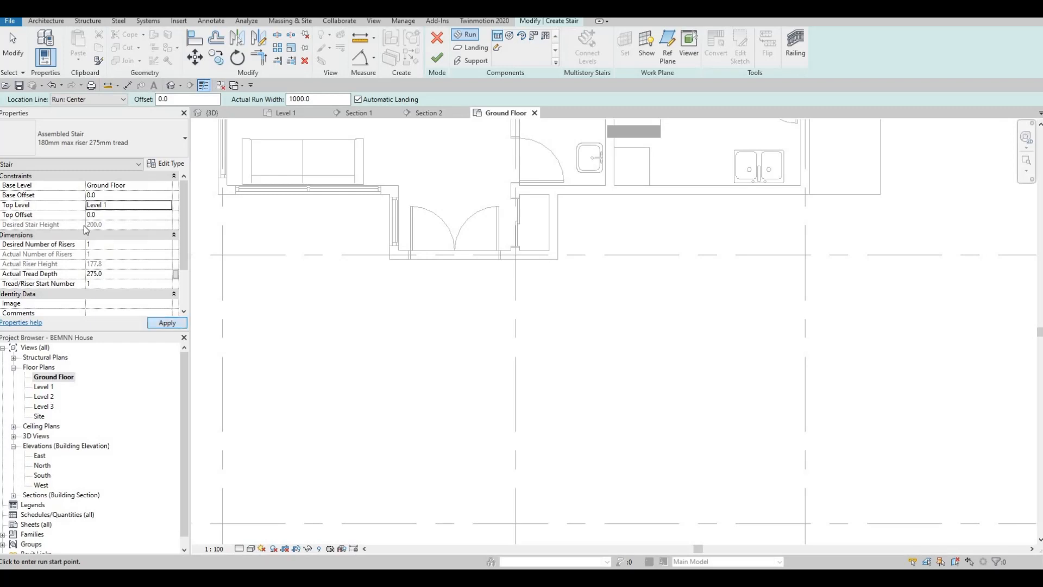
# - Draw a straight two-riser run leading up towards the front double doors and finish the stair
pyautogui.click(451, 318)
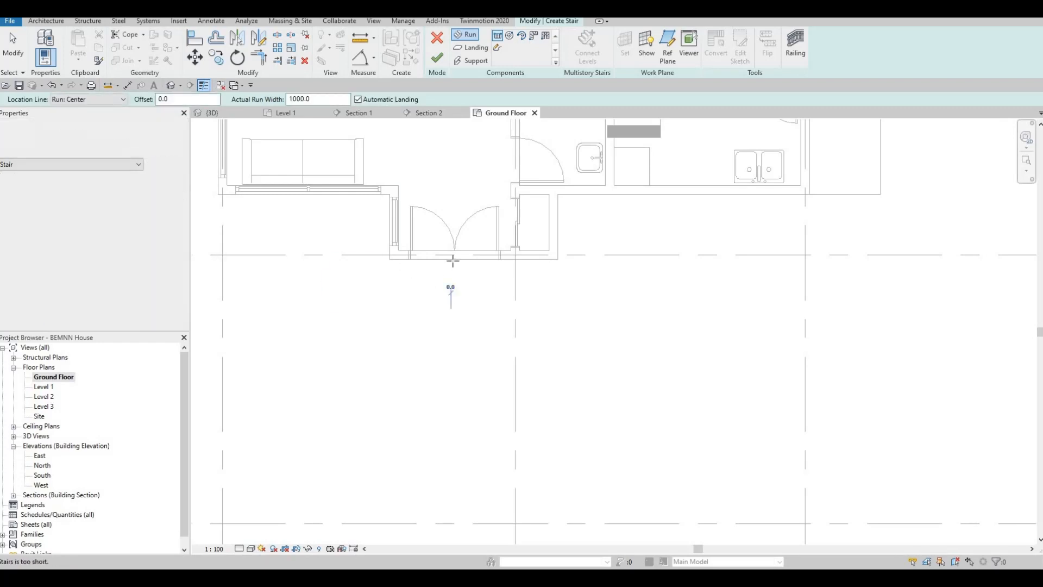
pyautogui.scroll(2, 451, 270)
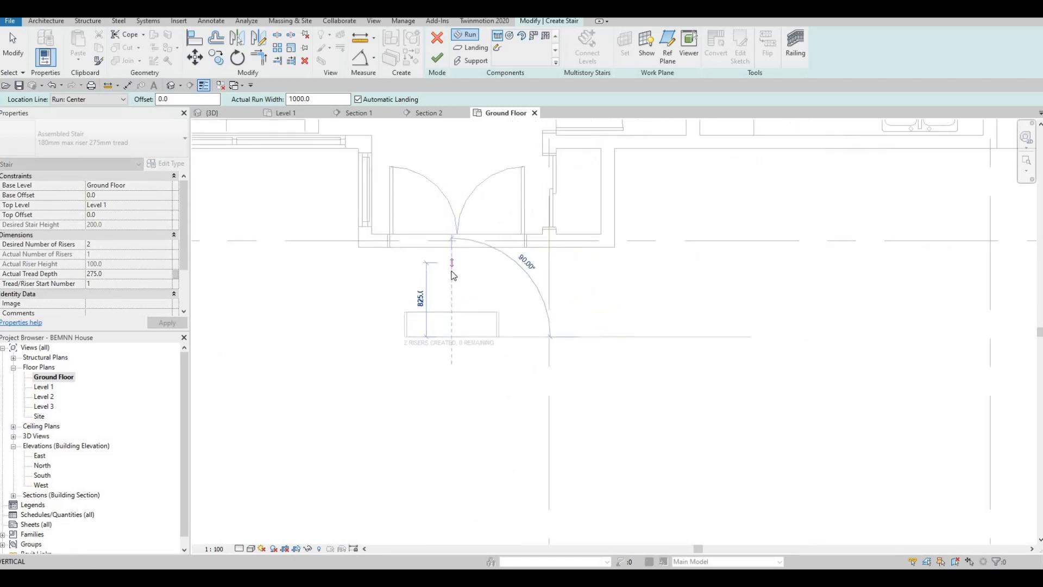
pyautogui.click(449, 306)
pyautogui.press('Escape')
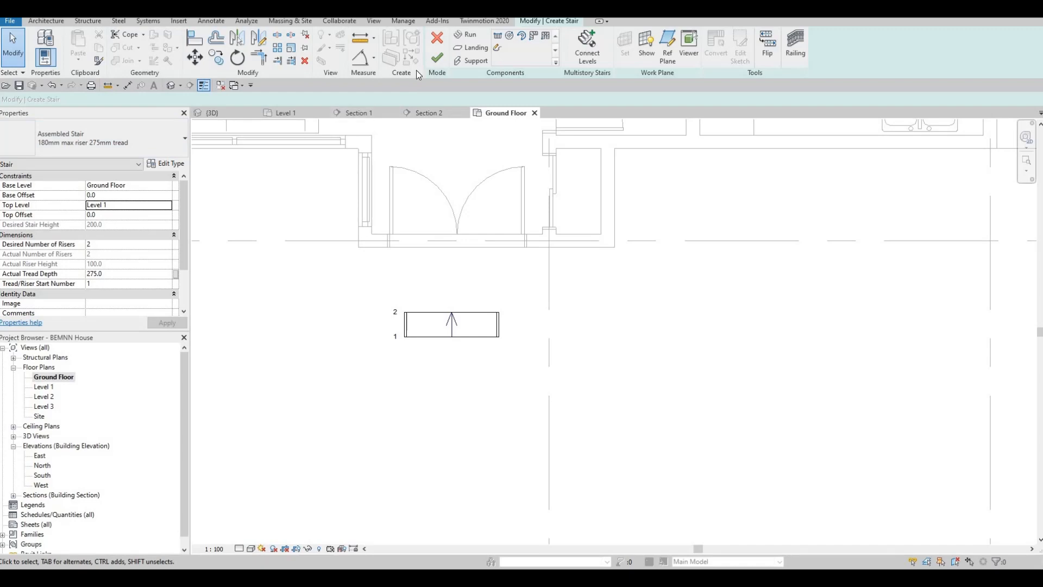
pyautogui.click(438, 57)
pyautogui.press('Escape')
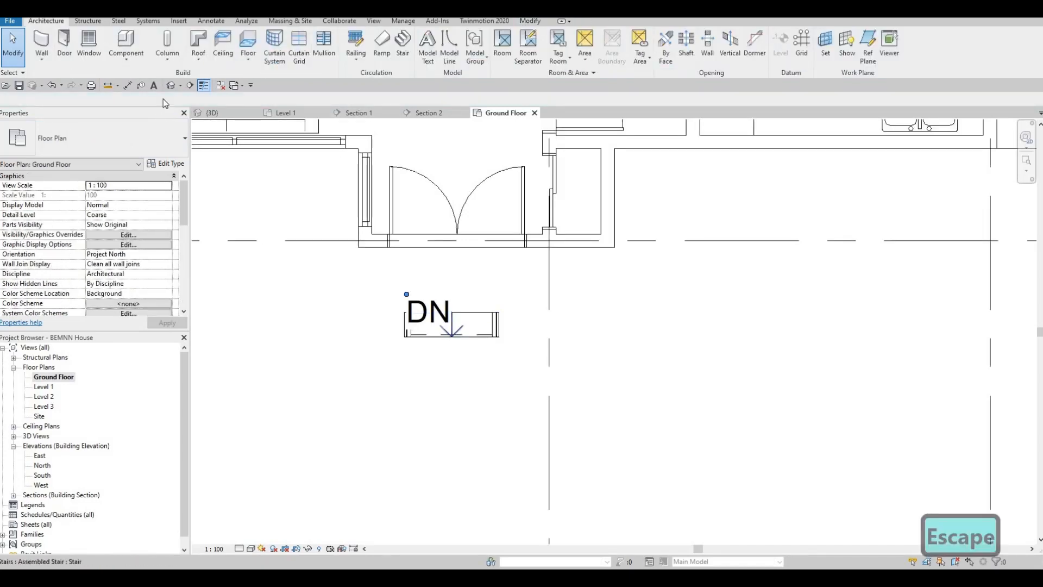
# - In the 3D view, change the entrance stair's type to Precast Stair
pyautogui.click(176, 86)
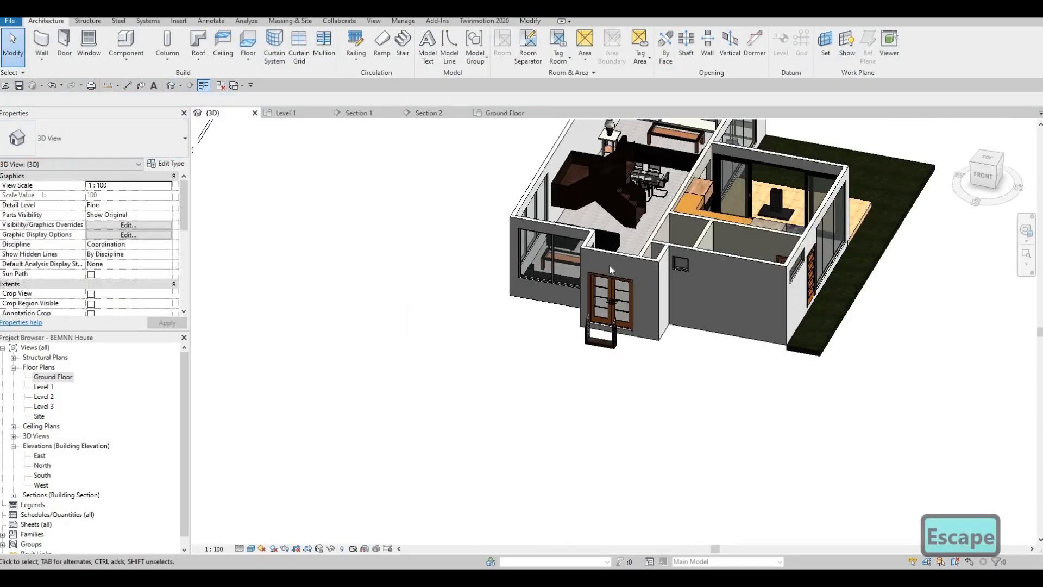
pyautogui.scroll(8, 582, 395)
pyautogui.keyDown('shift'); pyautogui.moveTo(419, 353); pyautogui.dragTo(277, 351, button='middle'); pyautogui.keyUp('shift')
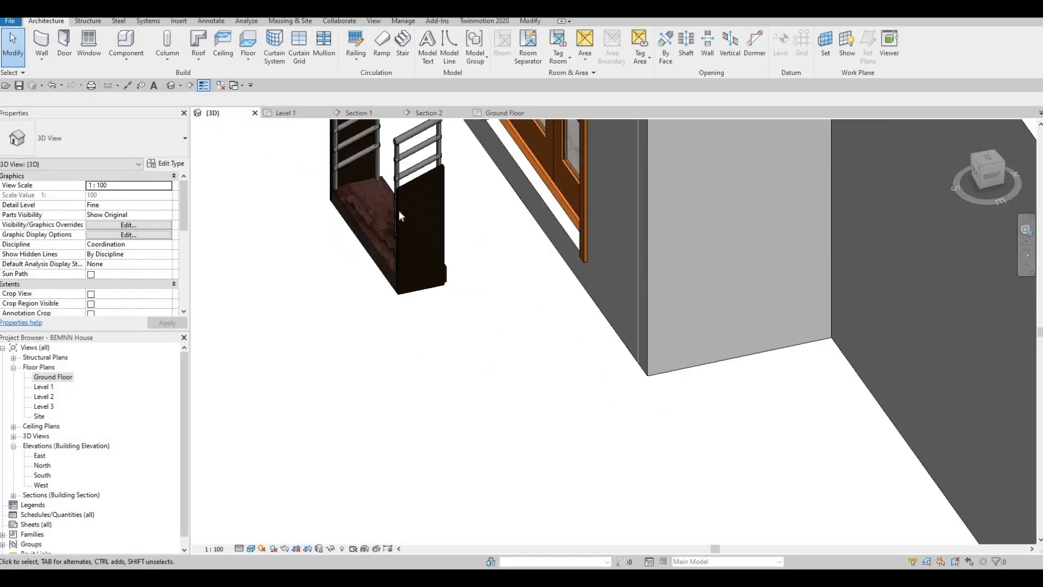
pyautogui.click(399, 213)
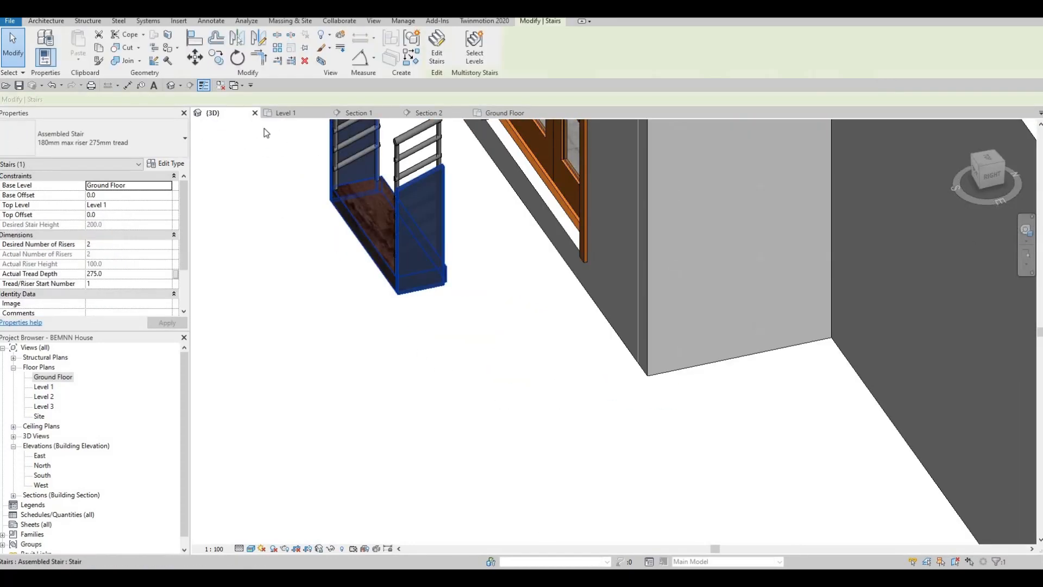
pyautogui.click(145, 153)
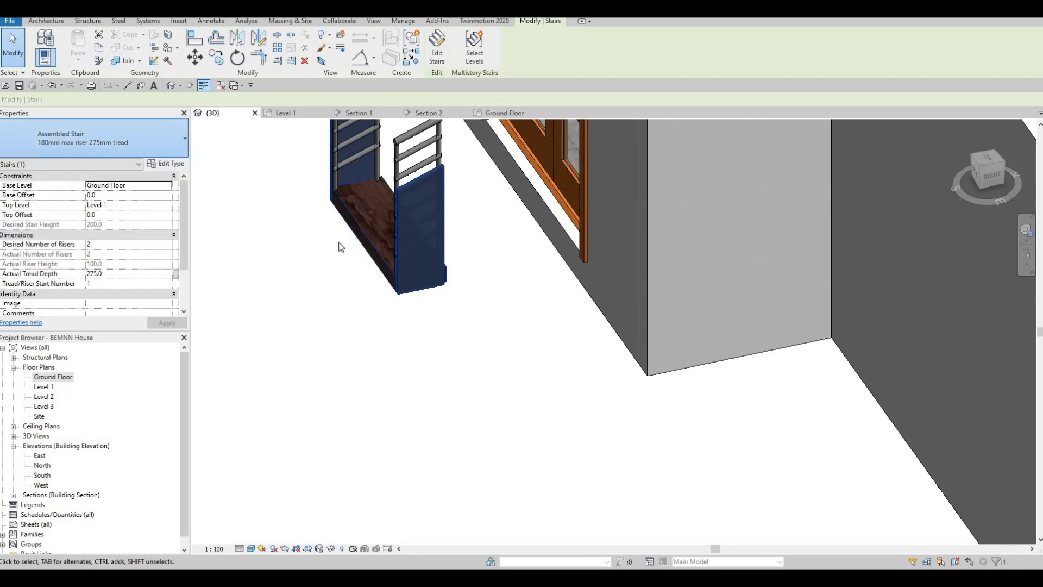
pyautogui.keyDown('shift'); pyautogui.moveTo(701, 286); pyautogui.dragTo(359, 283, button='middle'); pyautogui.keyUp('shift')
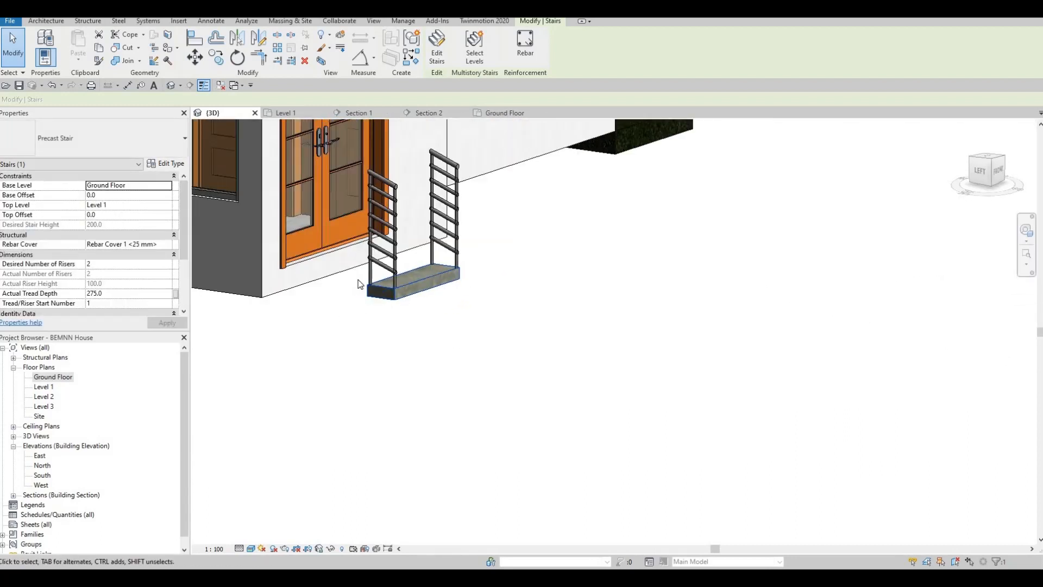
# - Delete the precast stair in front of the entrance doors
pyautogui.press('Escape')
pyautogui.click(412, 282)
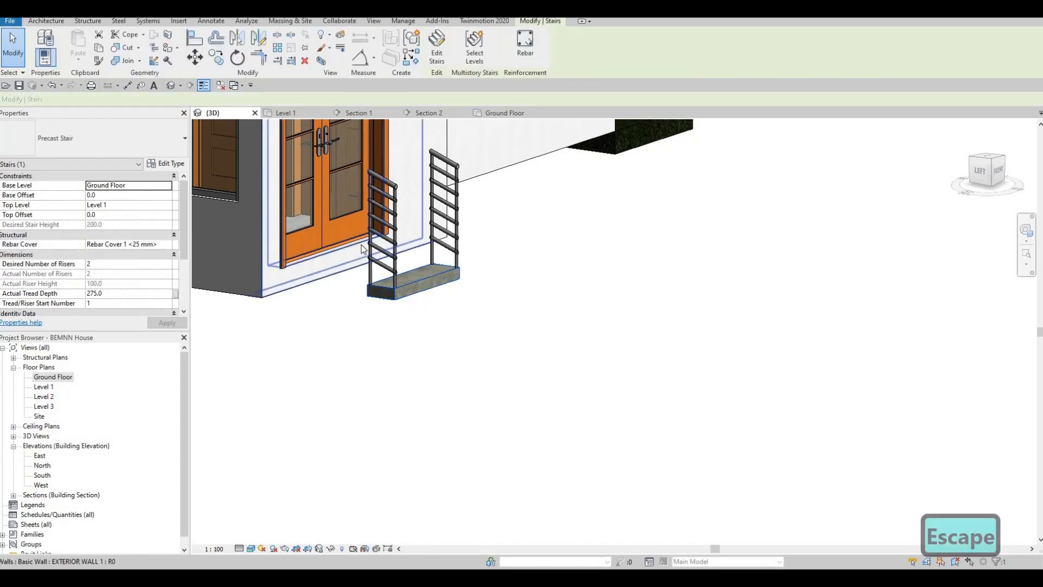
pyautogui.press('Delete')
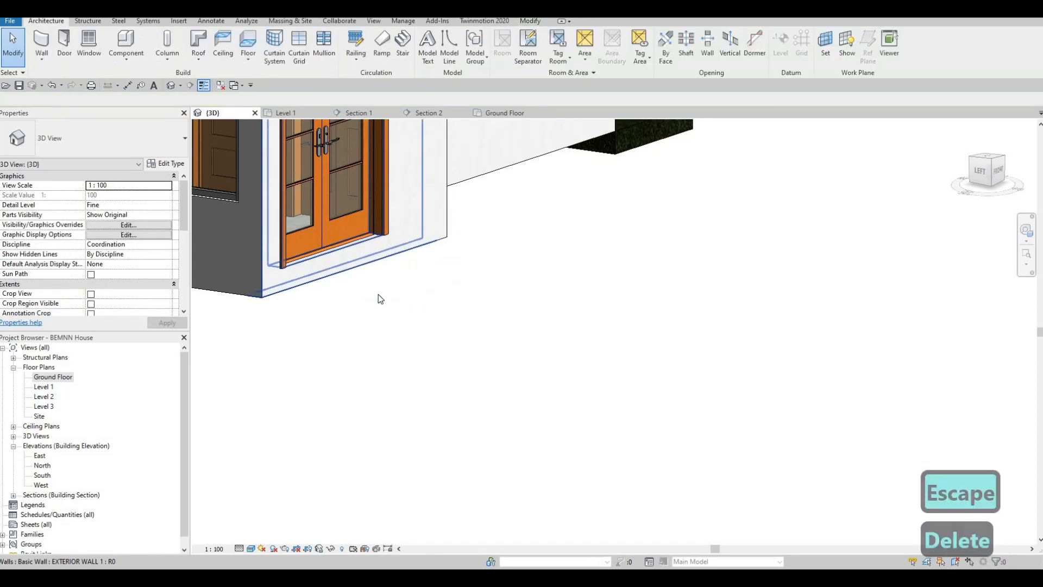
# - Return to the Ground Floor plan at the front entrance
pyautogui.keyDown('shift'); pyautogui.moveTo(440, 280); pyautogui.dragTo(615, 392, button='middle'); pyautogui.keyUp('shift')
pyautogui.scroll(-2, 615, 392)
pyautogui.scroll(-2, 614, 353)
pyautogui.moveTo(614, 353); pyautogui.dragTo(290, 231, button='middle')
pyautogui.scroll(2, 290, 231)
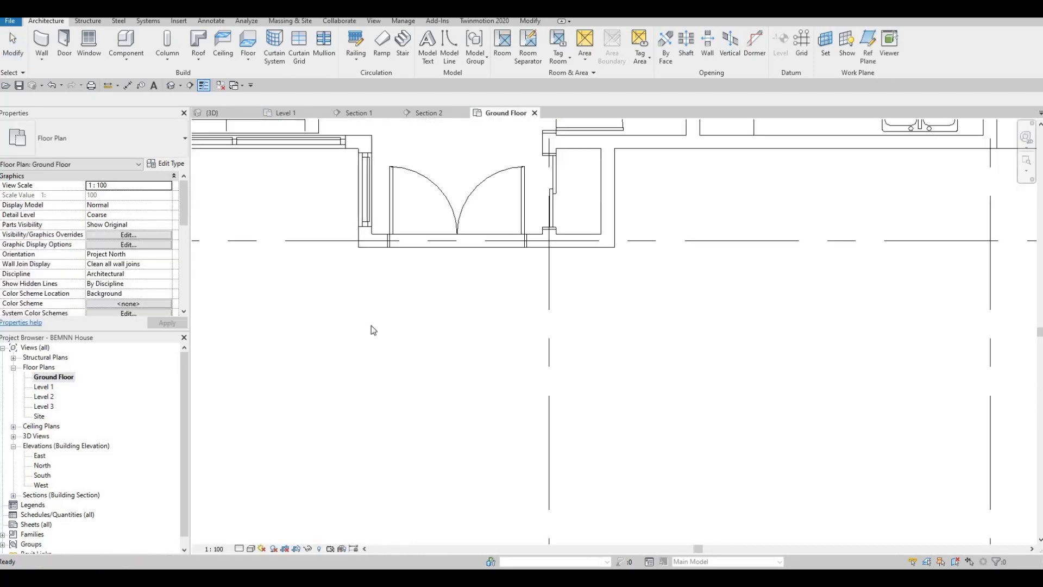
pyautogui.scroll(-2, 328, 289)
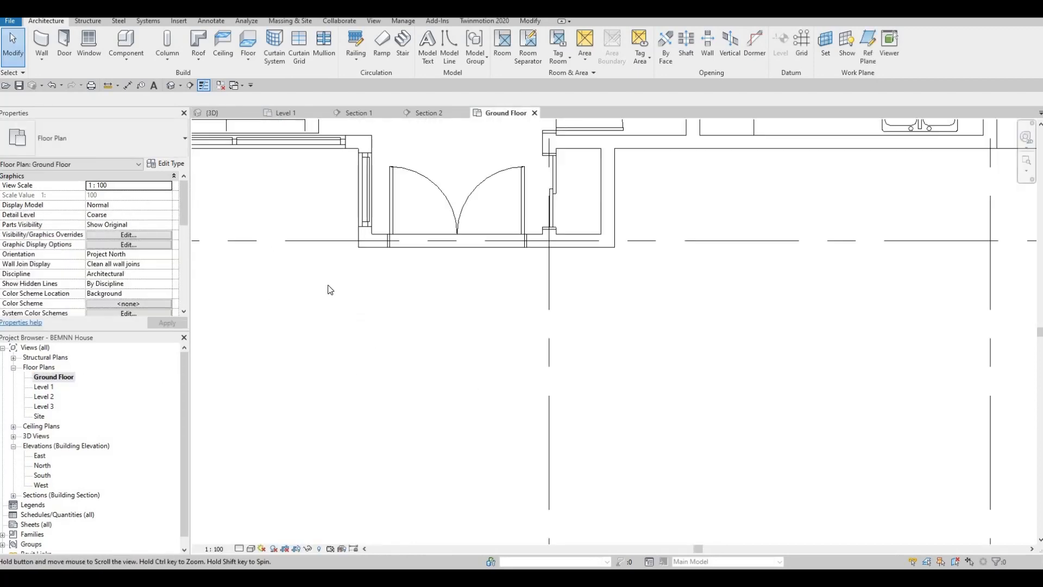
# - Start an in-place model in the Generic Models category and accept its default name
pyautogui.click(118, 59)
pyautogui.click(147, 100)
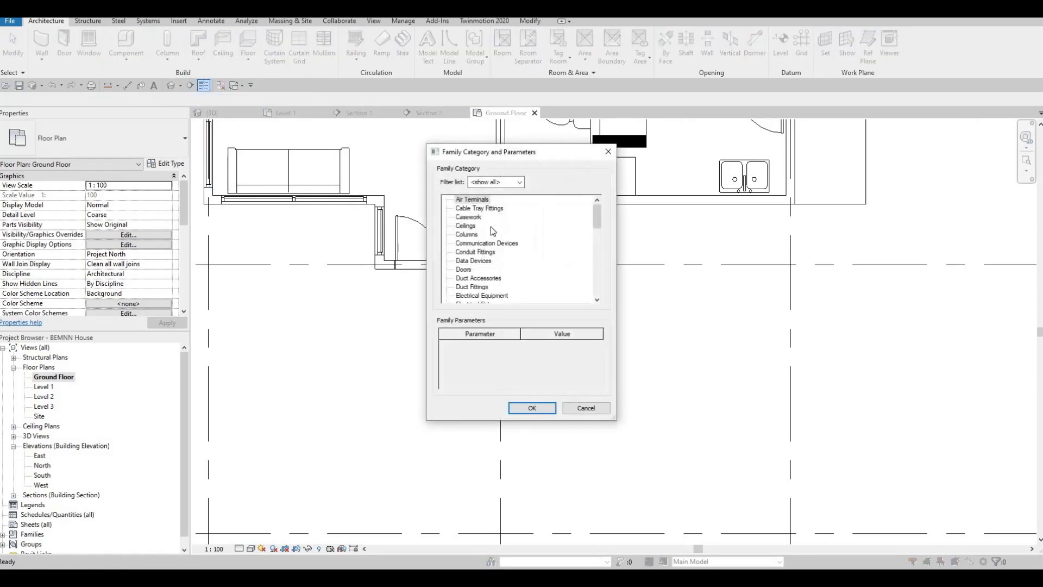
pyautogui.scroll(-3, 490, 226)
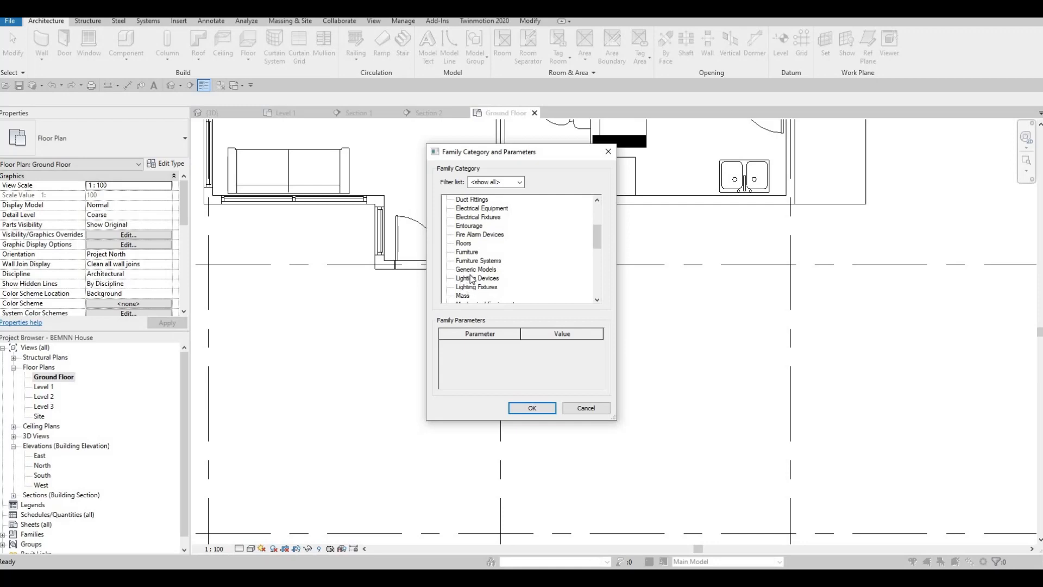
pyautogui.scroll(-1, 474, 266)
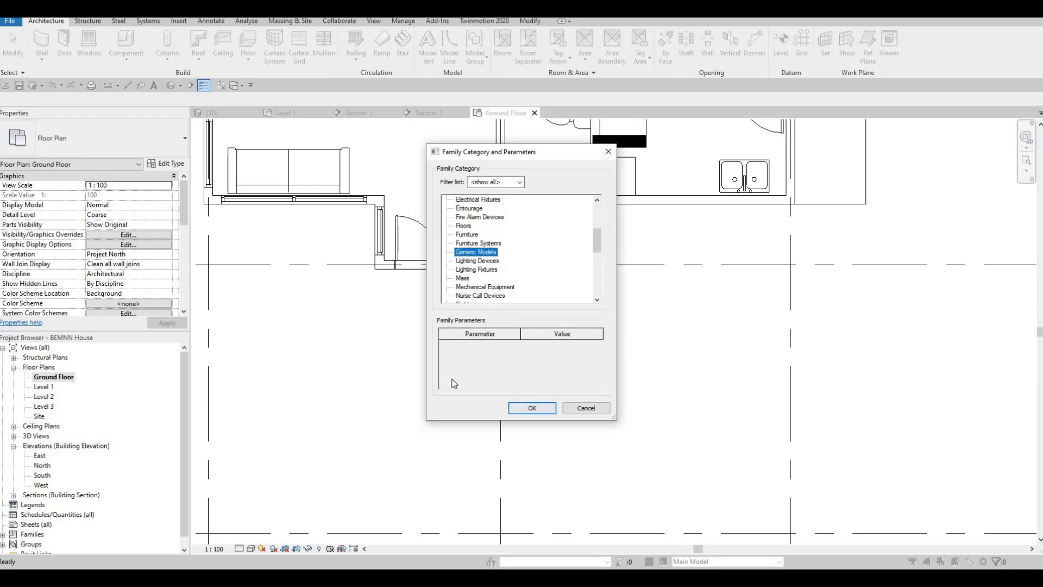
pyautogui.click(531, 407)
pyautogui.click(514, 309)
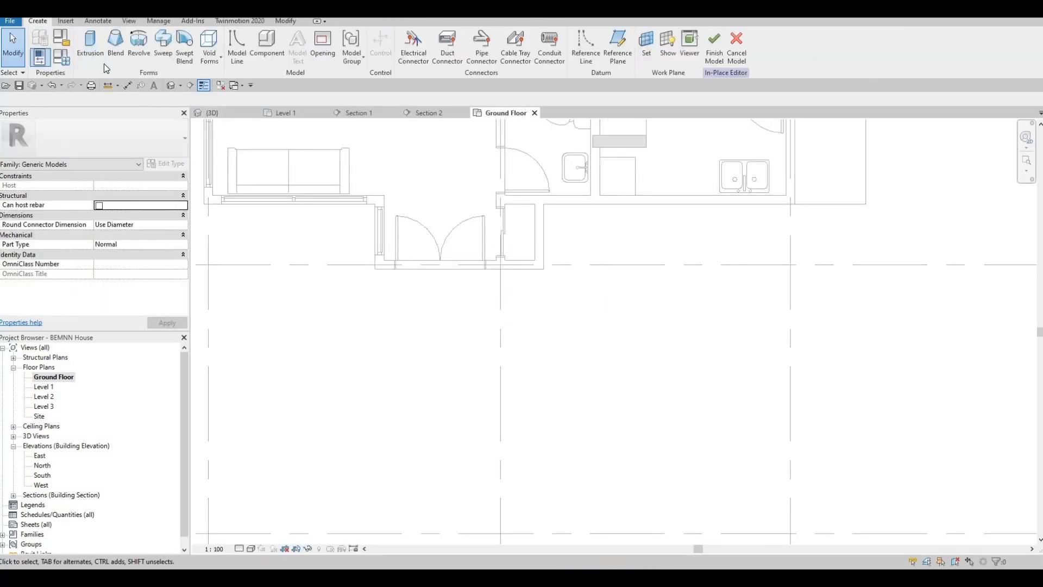
# - Start a solid extrusion and assign it the material Concrete, Cast-in-Place gray
pyautogui.click(91, 44)
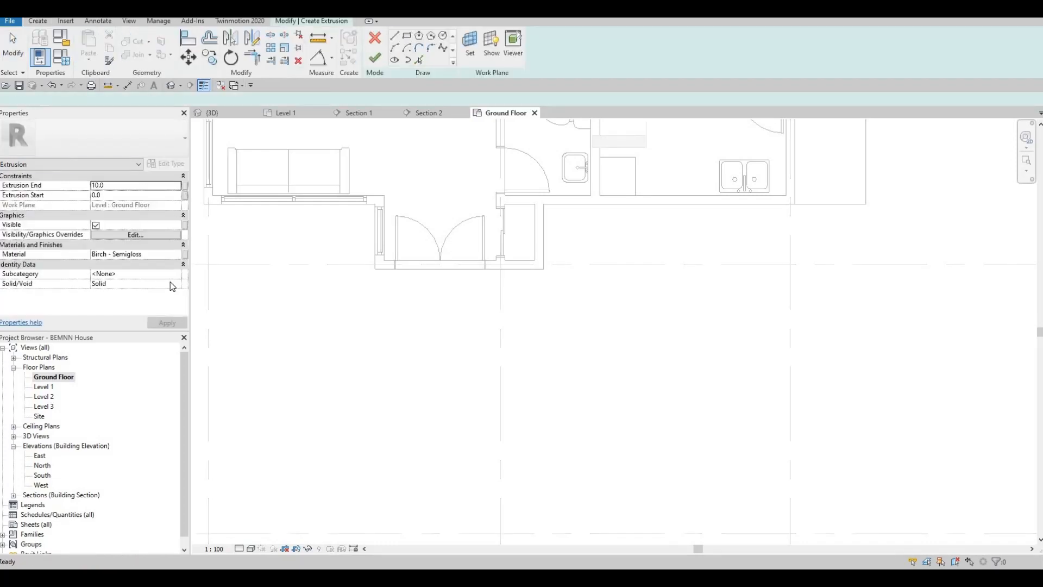
pyautogui.click(177, 255)
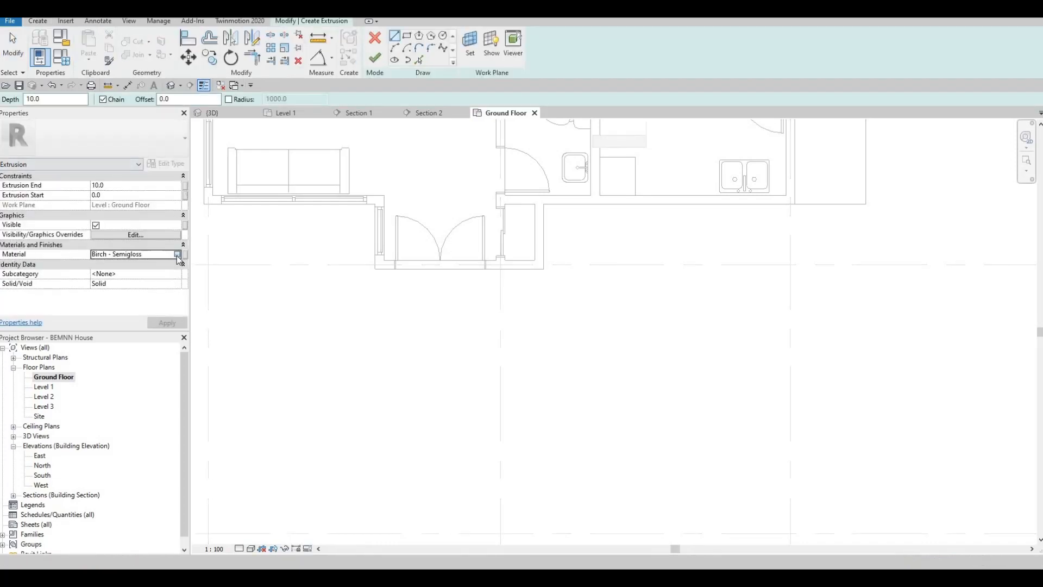
pyautogui.click(177, 255)
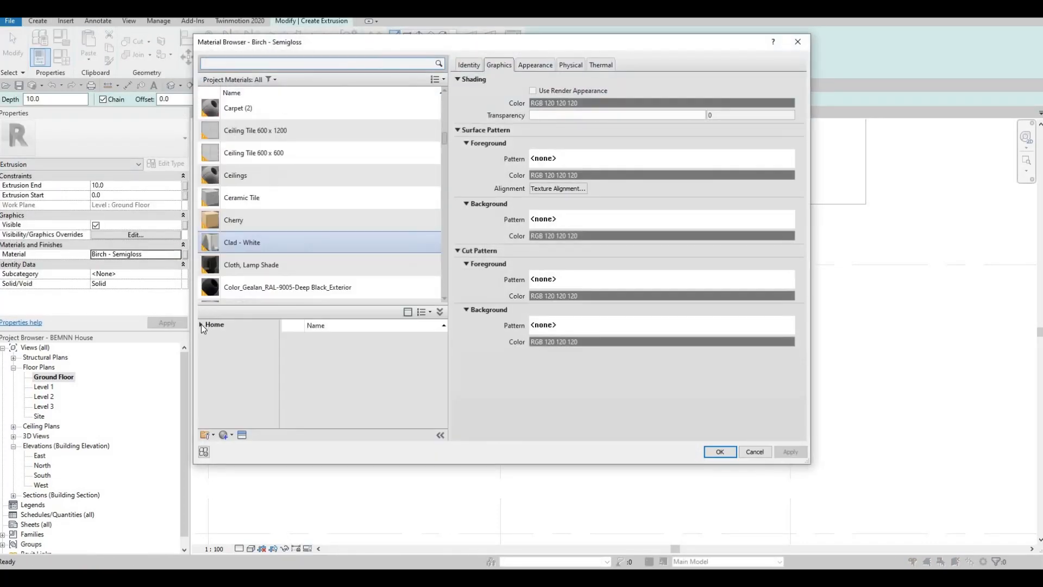
pyautogui.click(201, 325)
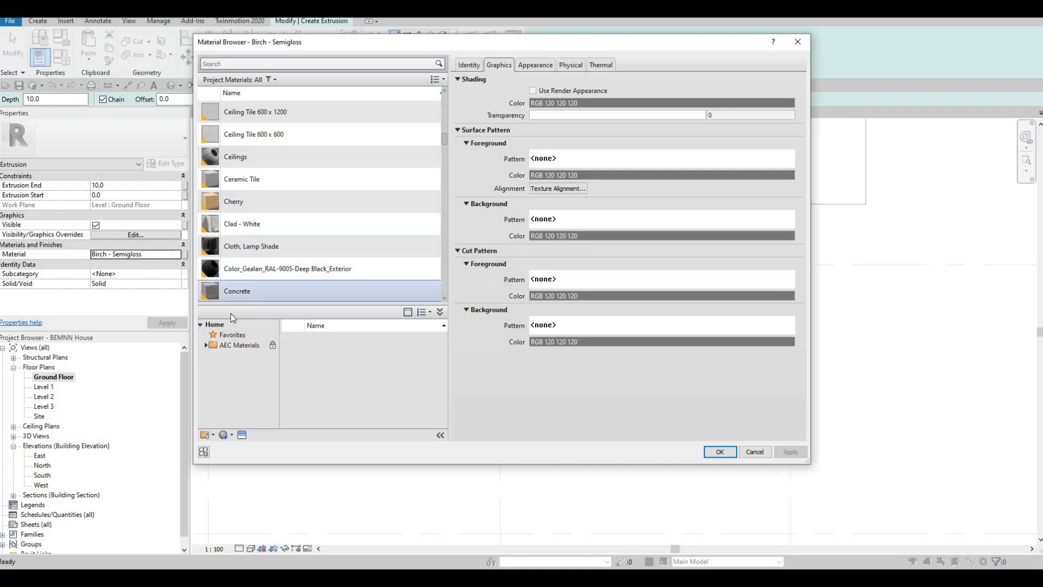
pyautogui.click(334, 291)
pyautogui.scroll(-2, 273, 240)
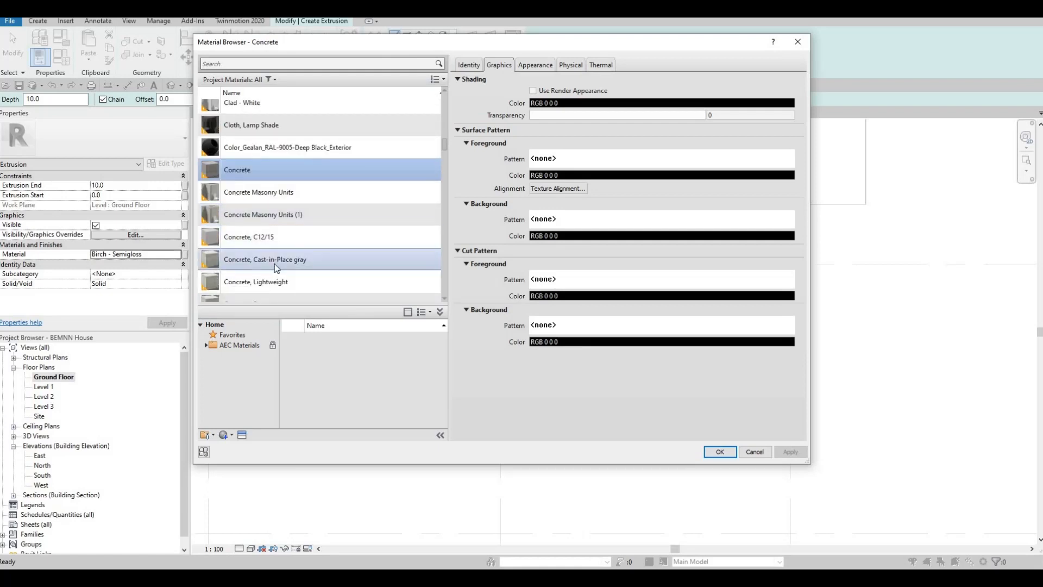
pyautogui.click(272, 263)
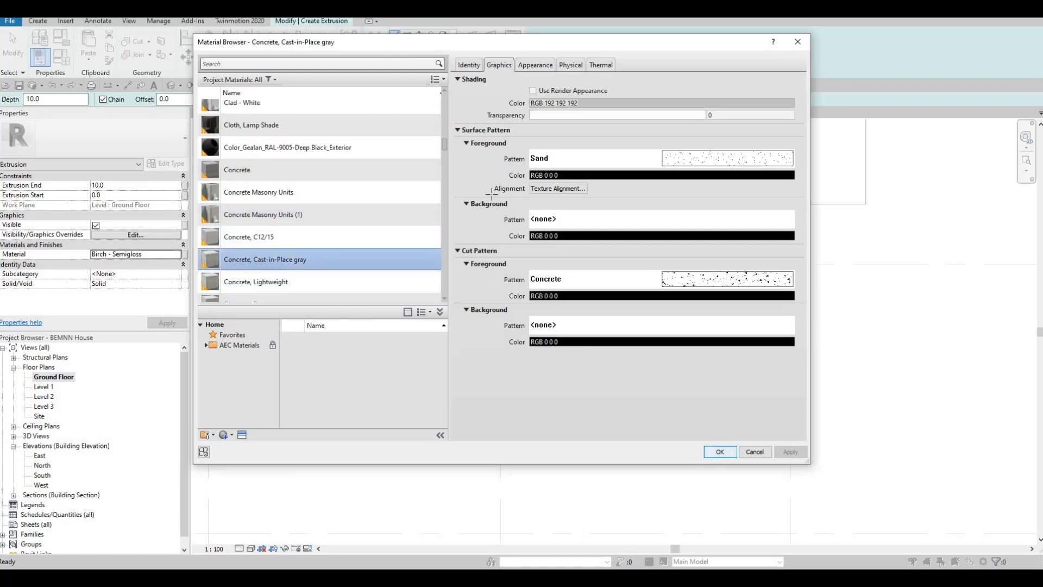
pyautogui.press('Return')
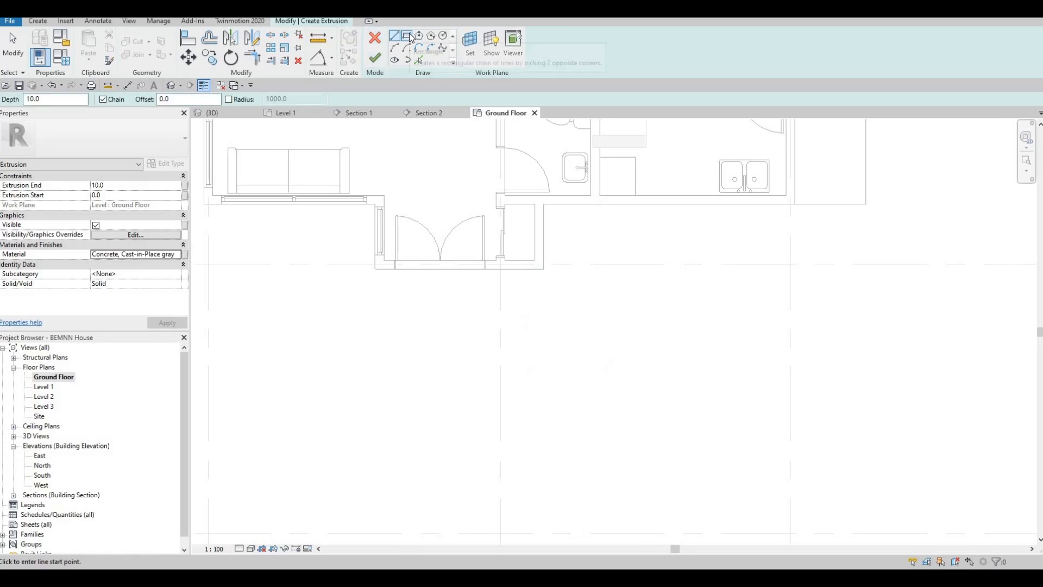
# - Sketch the slab outline around the projecting entrance, starting 600 mm beside its wall, about 3700 mm wide and 1900 mm deep
pyautogui.click(428, 268)
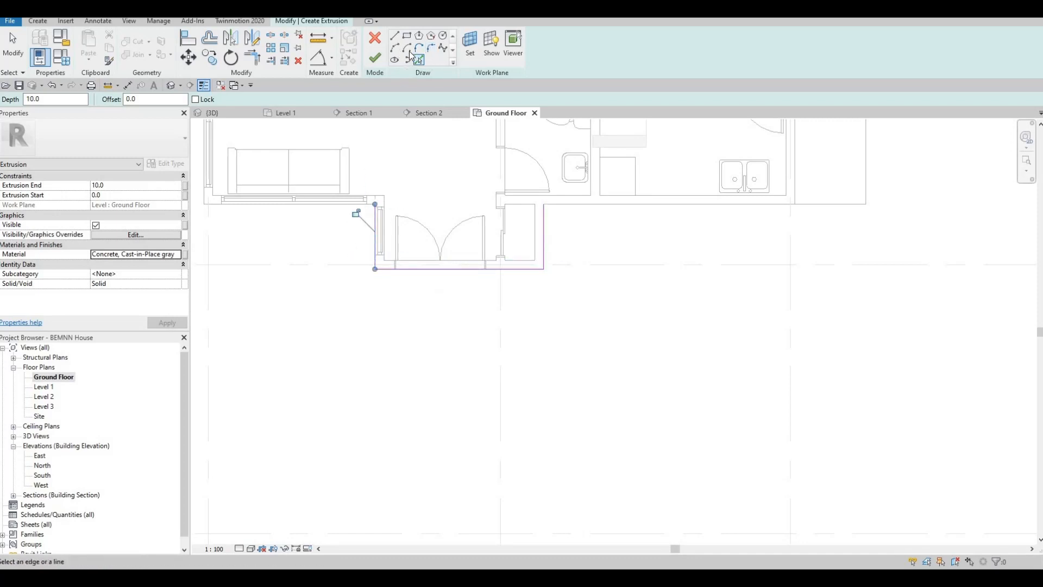
pyautogui.click(376, 205)
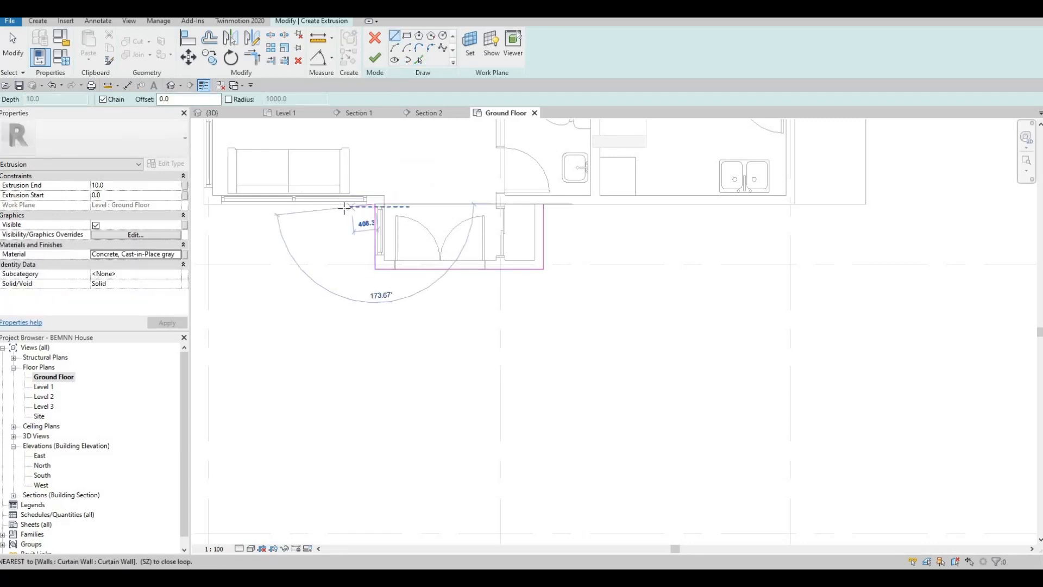
pyautogui.click(341, 205)
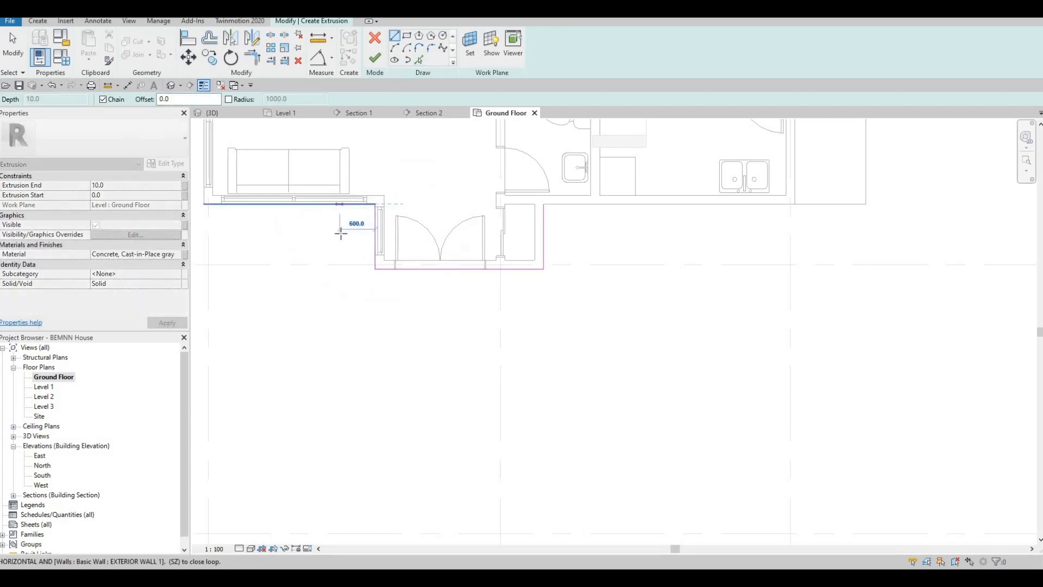
pyautogui.click(340, 316)
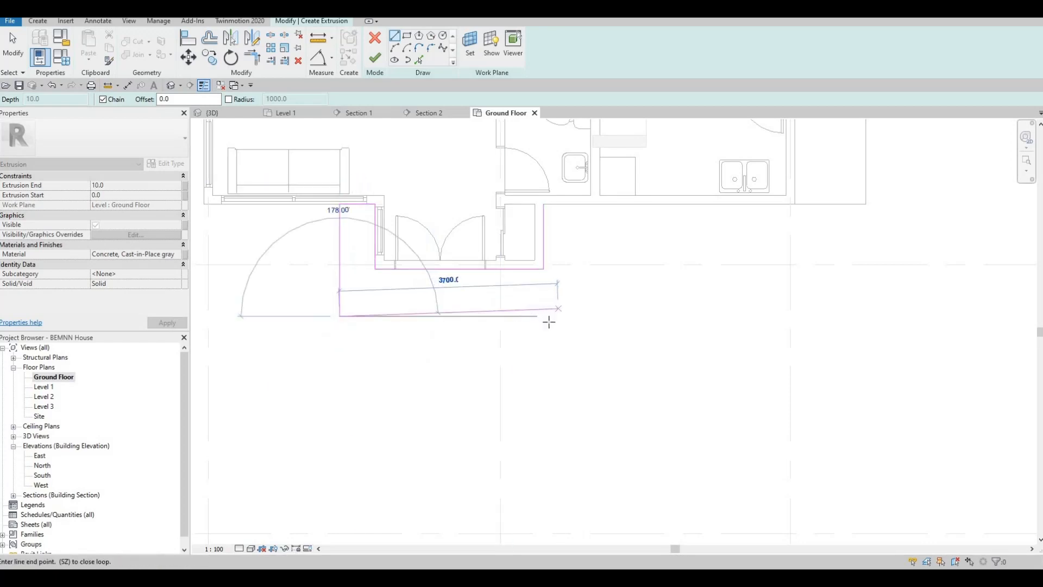
pyautogui.click(556, 209)
pyautogui.click(558, 204)
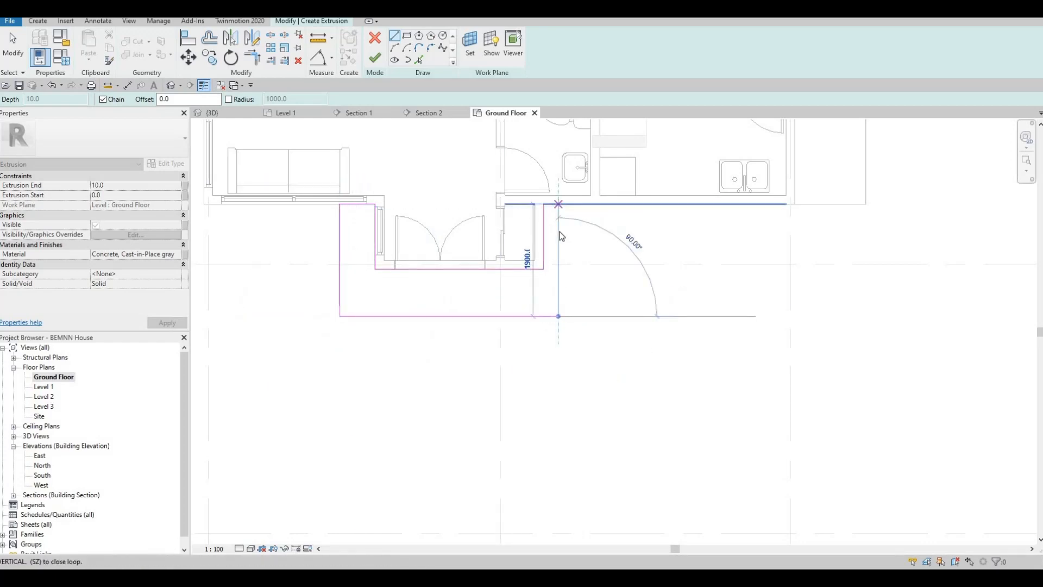
# - Nudge the outline's 1900 mm right-hand line three increments outward, away from the entrance wall
pyautogui.press('Escape')
pyautogui.press('Escape')
pyautogui.click(559, 233)
pyautogui.press('Right')
pyautogui.press('Right')
pyautogui.press('Right')
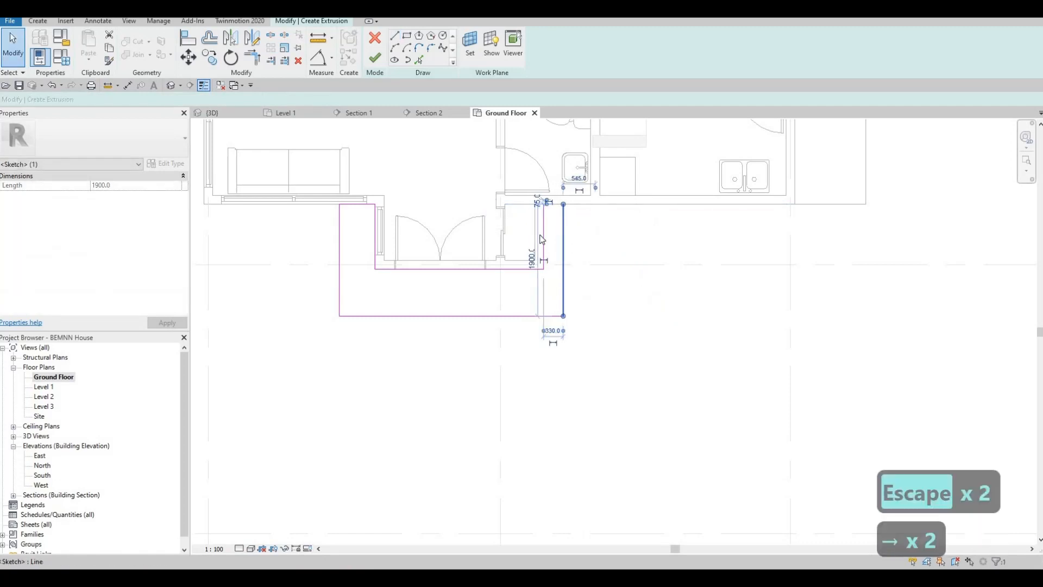
pyautogui.scroll(2, 464, 266)
pyautogui.press('Escape')
pyautogui.press('Escape')
pyautogui.press('Escape')
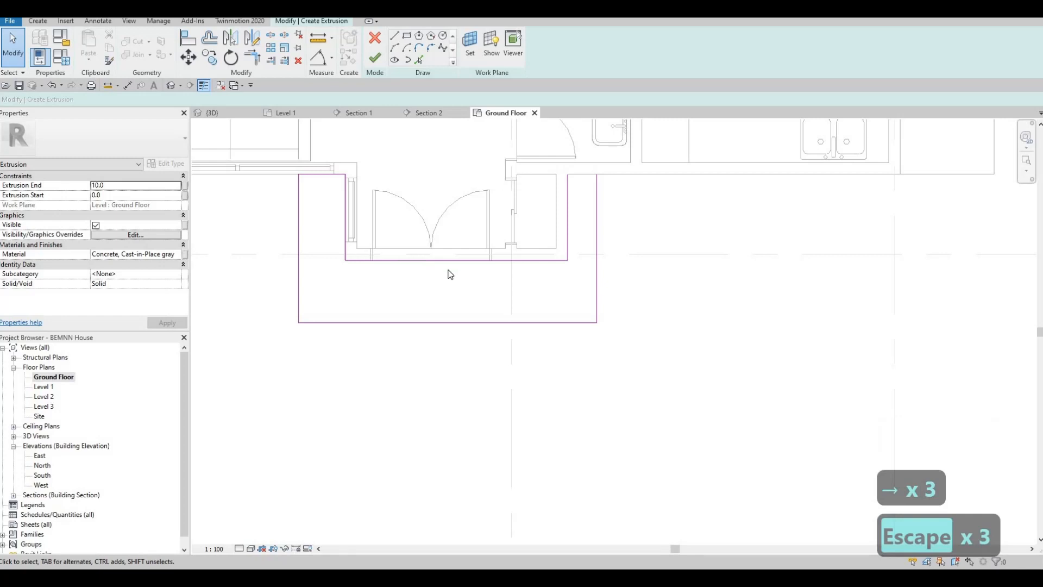
# - Close the outline with a line along the house wall at the right-hand side of the entrance and finish the extrusion sketch
pyautogui.scroll(1, 323, 256)
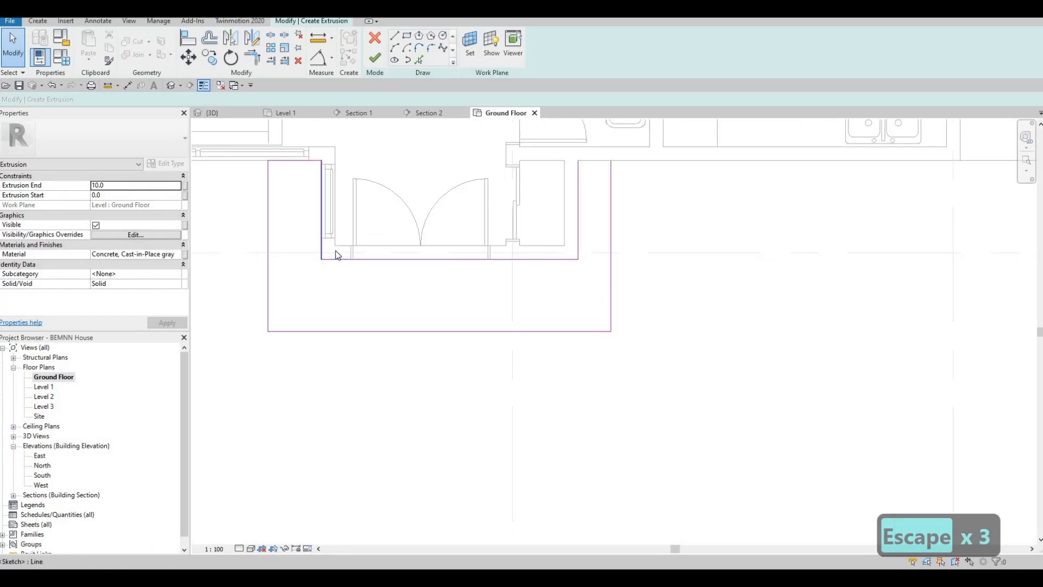
pyautogui.scroll(1, 334, 260)
pyautogui.scroll(-2, 332, 273)
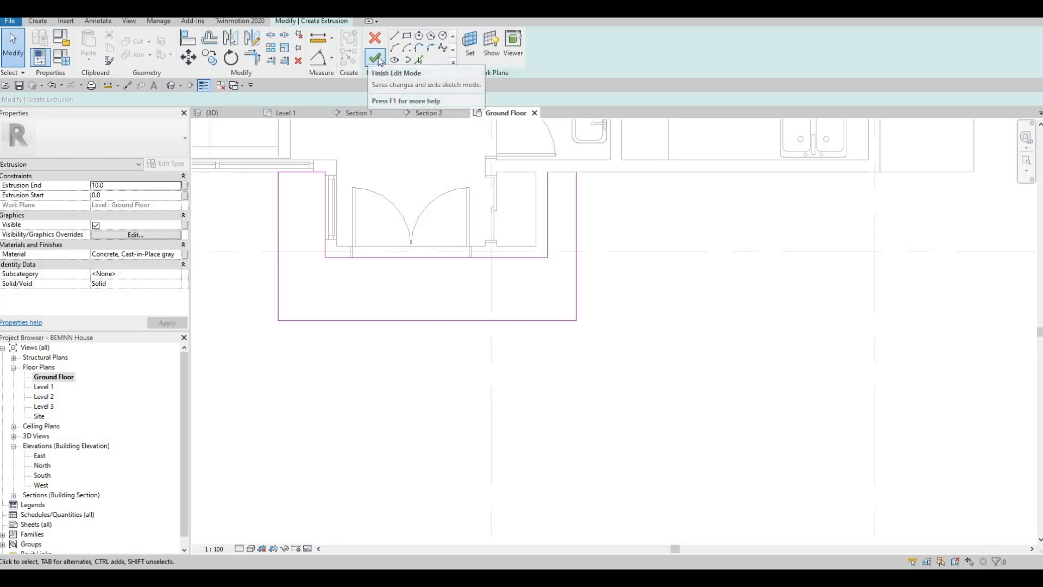
pyautogui.press('Escape')
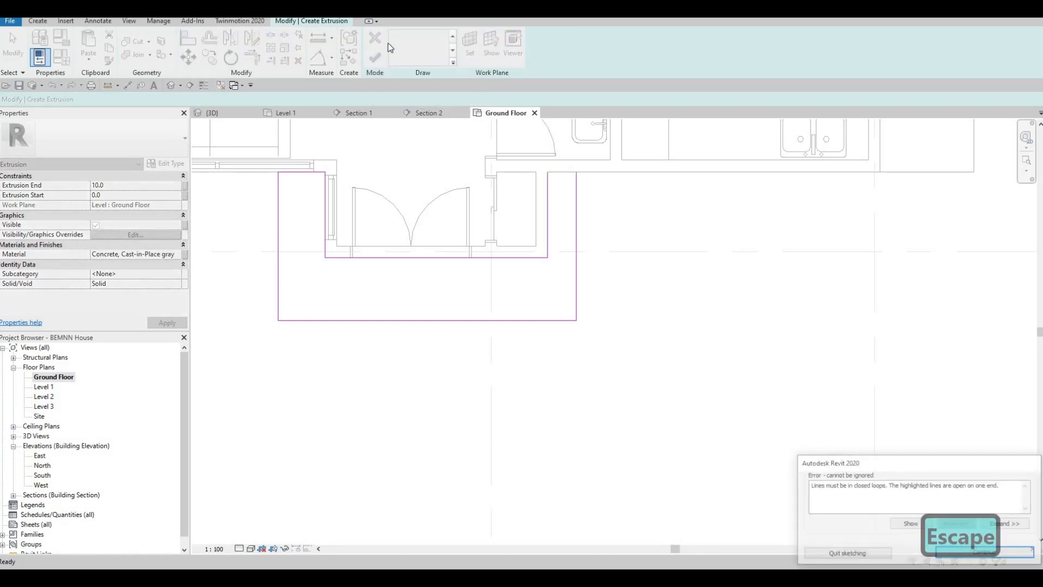
pyautogui.click(548, 172)
pyautogui.press('Escape')
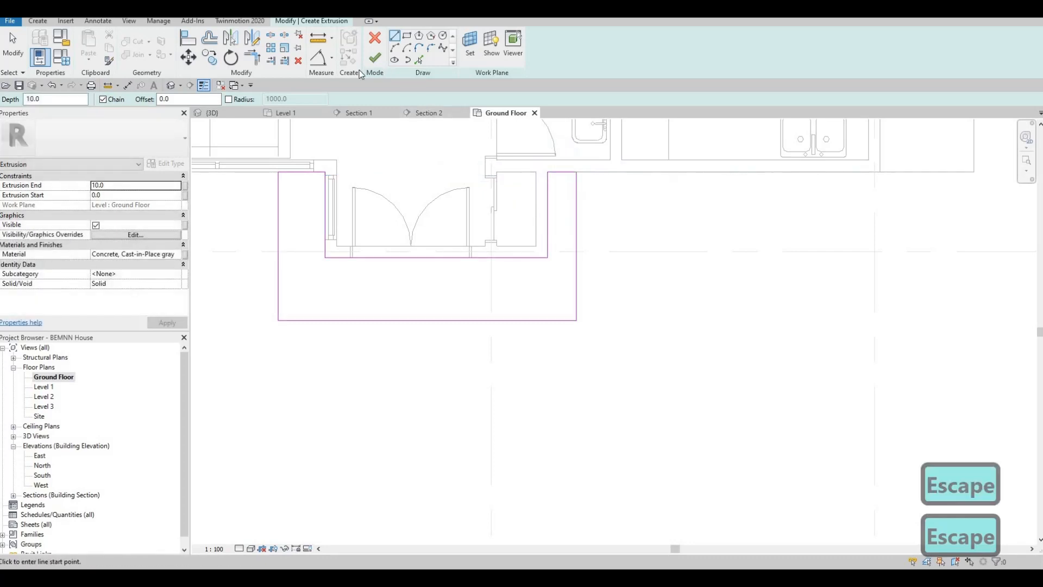
pyautogui.click(375, 58)
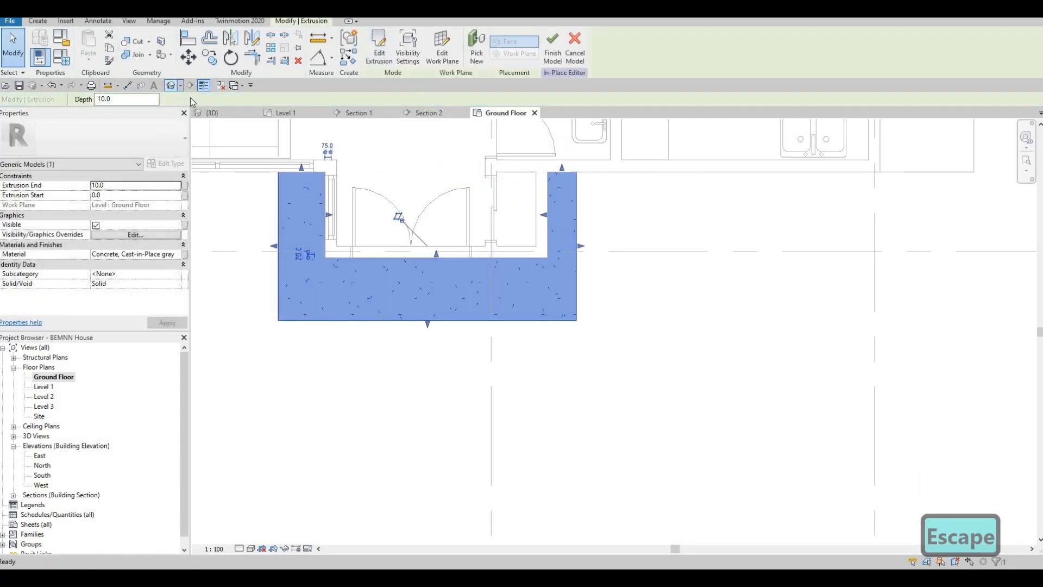
# - In the 3D view, raise the concrete slab's top face to a thickness of about 134 mm
pyautogui.keyDown('shift'); pyautogui.moveTo(350, 272); pyautogui.dragTo(344, 275, button='middle'); pyautogui.keyUp('shift')
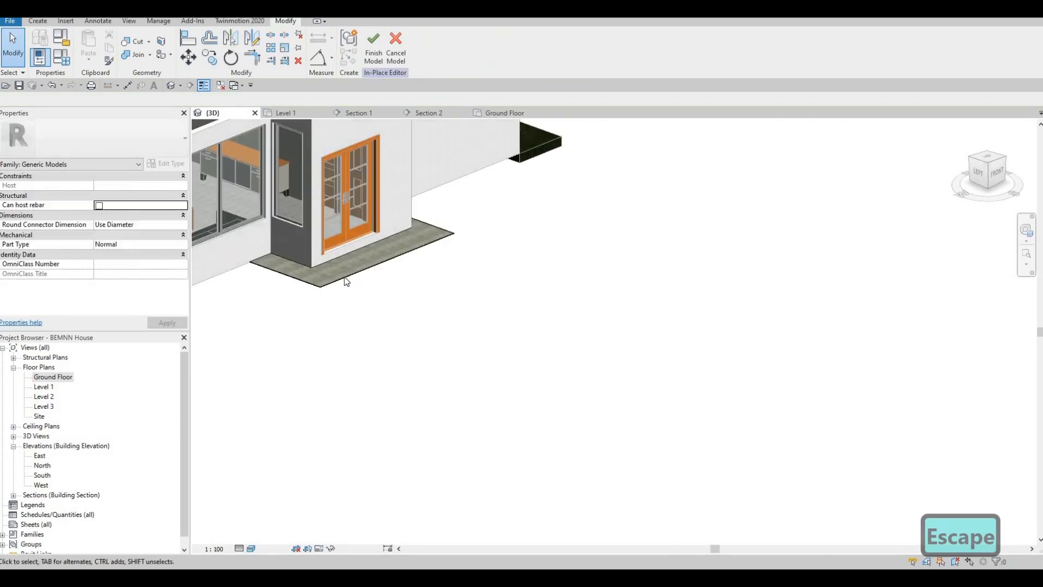
pyautogui.click(378, 243)
pyautogui.scroll(3, 377, 240)
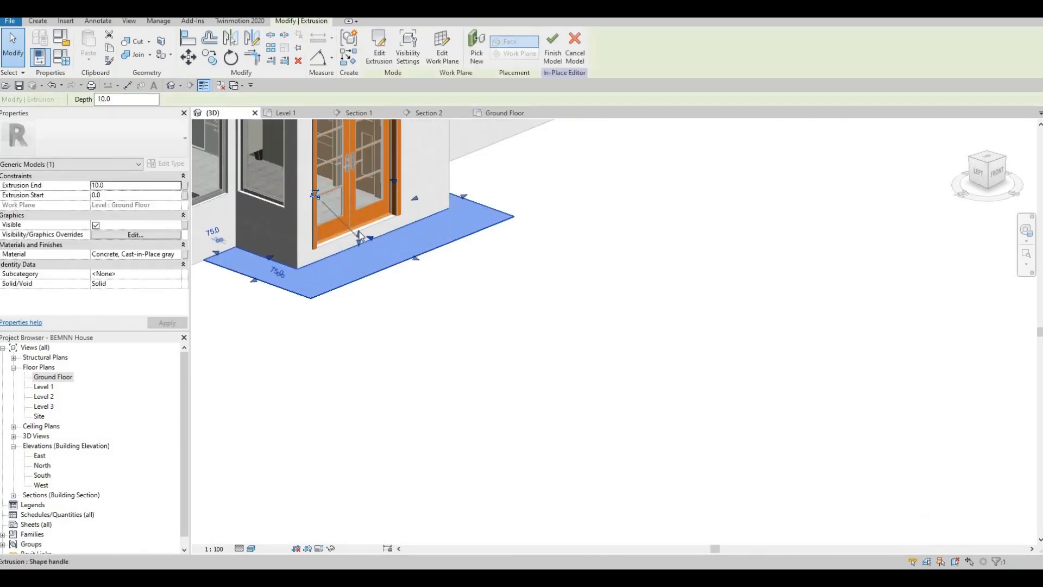
pyautogui.moveTo(359, 231); pyautogui.dragTo(360, 234)
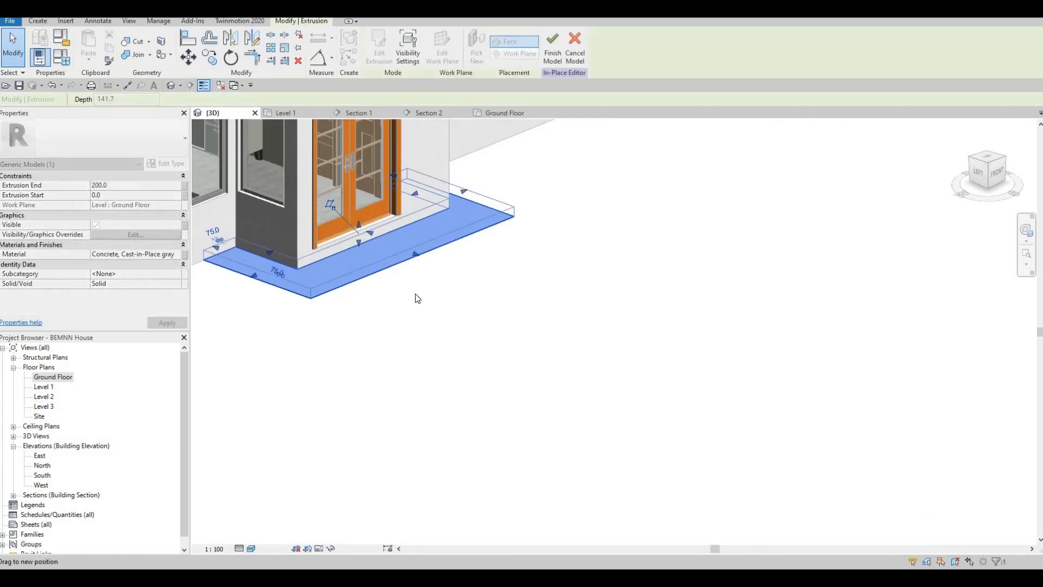
pyautogui.press('Escape')
pyautogui.keyDown('shift'); pyautogui.moveTo(384, 275); pyautogui.dragTo(357, 253, button='middle'); pyautogui.keyUp('shift')
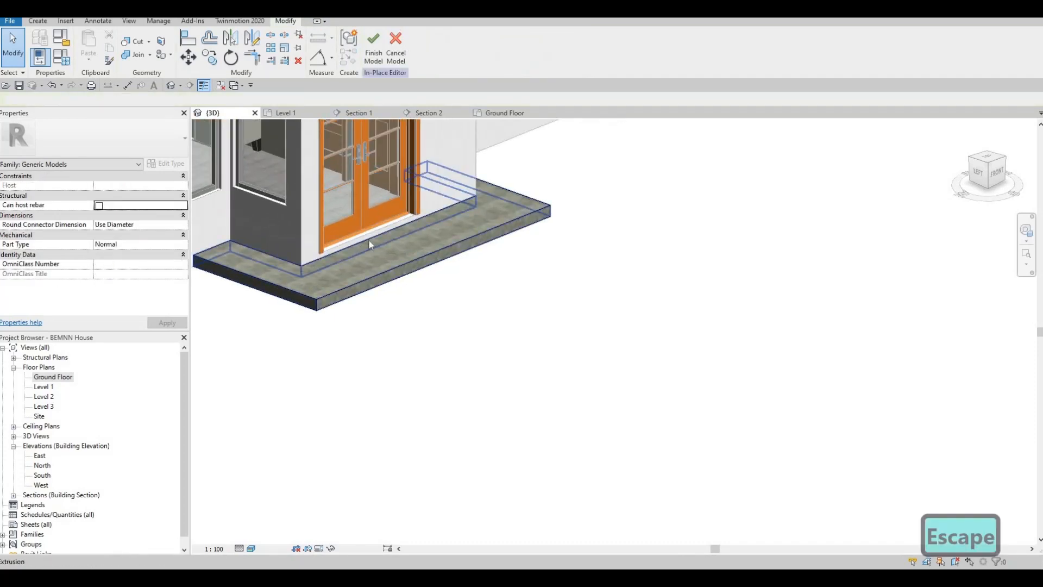
# - Lower the slab's top face to a thickness of about 81 mm and pull its front edge farther out from the doors
pyautogui.click(373, 240)
pyautogui.scroll(2, 374, 228)
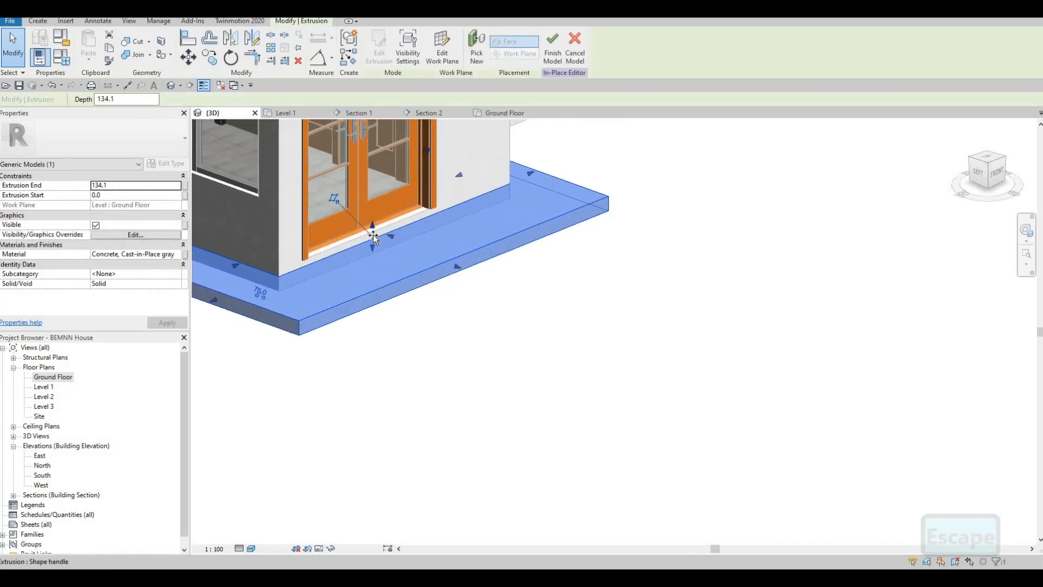
pyautogui.moveTo(373, 232); pyautogui.dragTo(499, 339)
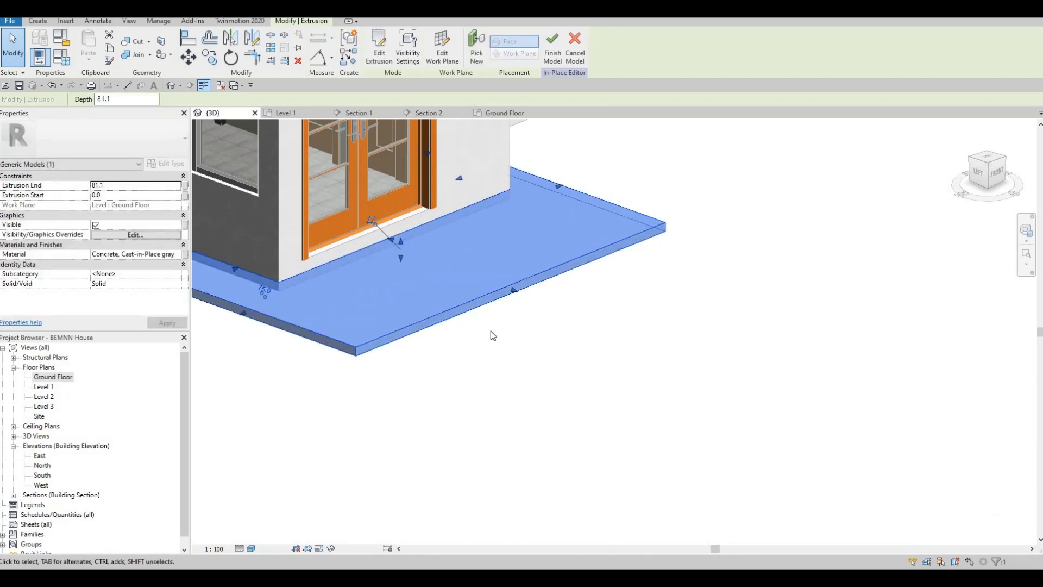
pyautogui.scroll(-3, 400, 292)
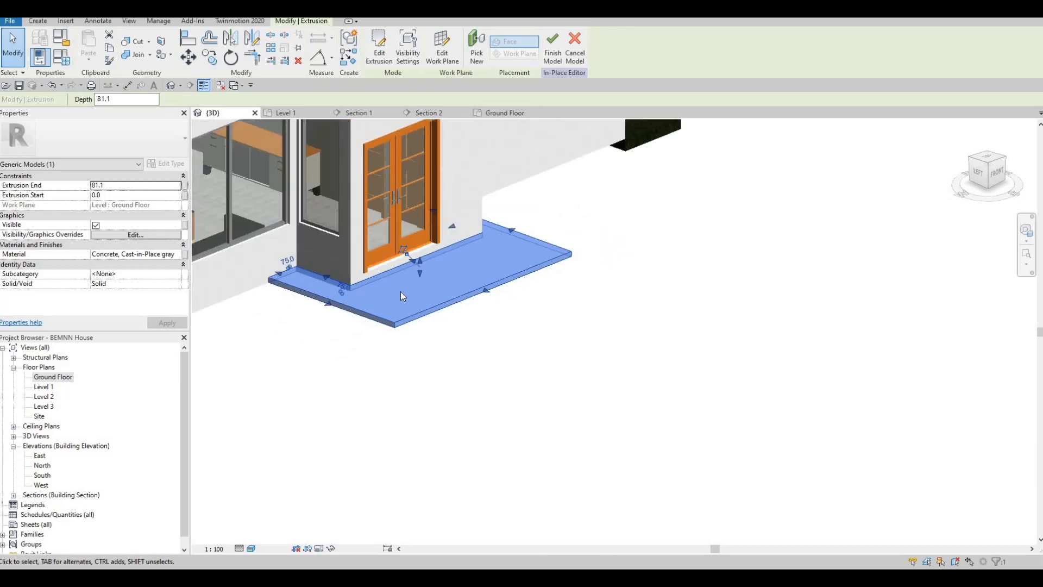
pyautogui.press('Escape')
pyautogui.press('Escape')
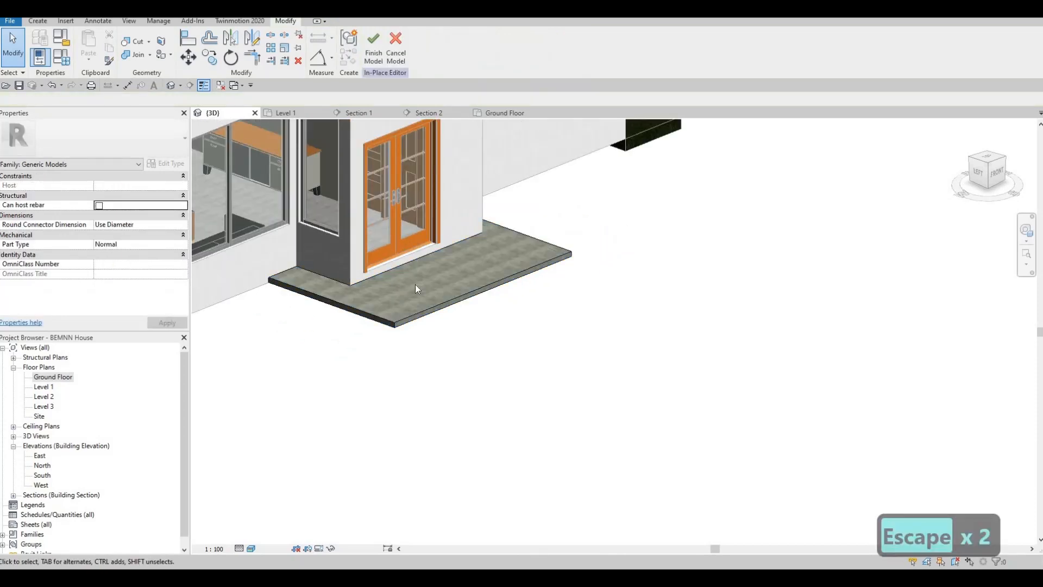
# - Extend the slab's front edge farther out from the double doors and return to the Ground Floor plan
pyautogui.keyDown('shift'); pyautogui.moveTo(303, 291); pyautogui.dragTo(438, 304, button='middle'); pyautogui.keyUp('shift')
pyautogui.click(460, 298)
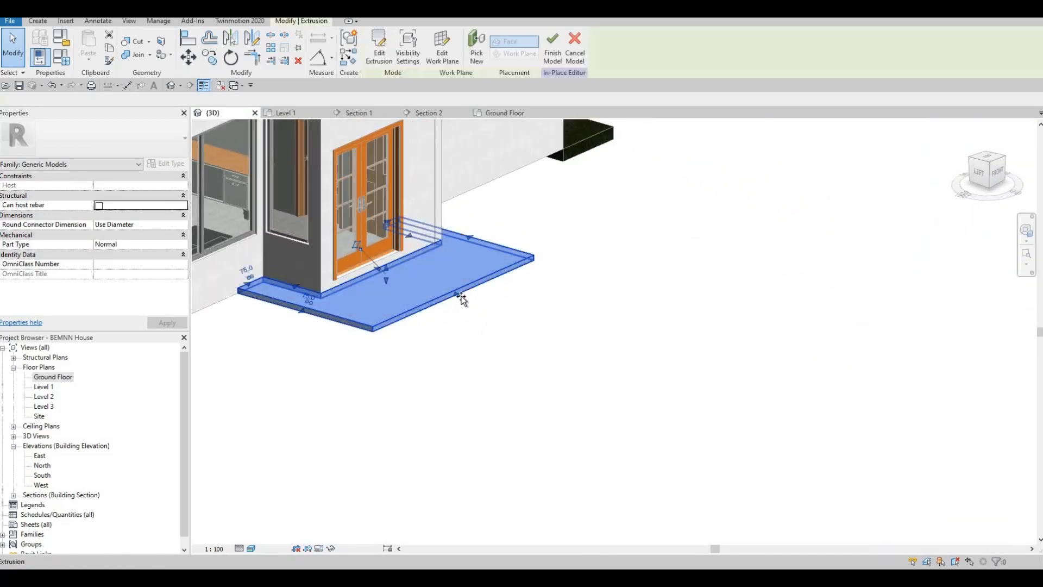
pyautogui.moveTo(465, 302); pyautogui.dragTo(469, 301)
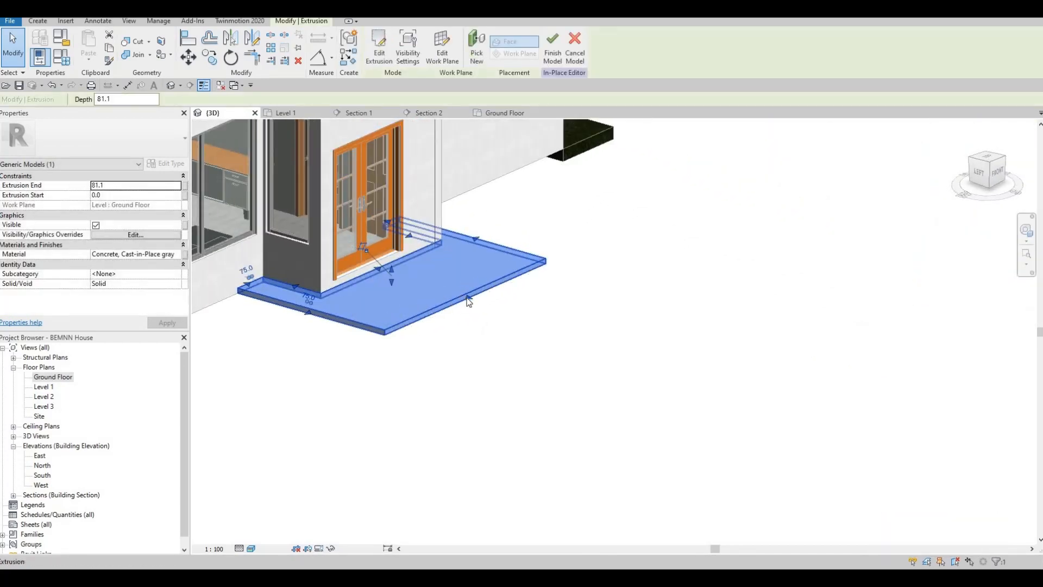
pyautogui.press('Escape')
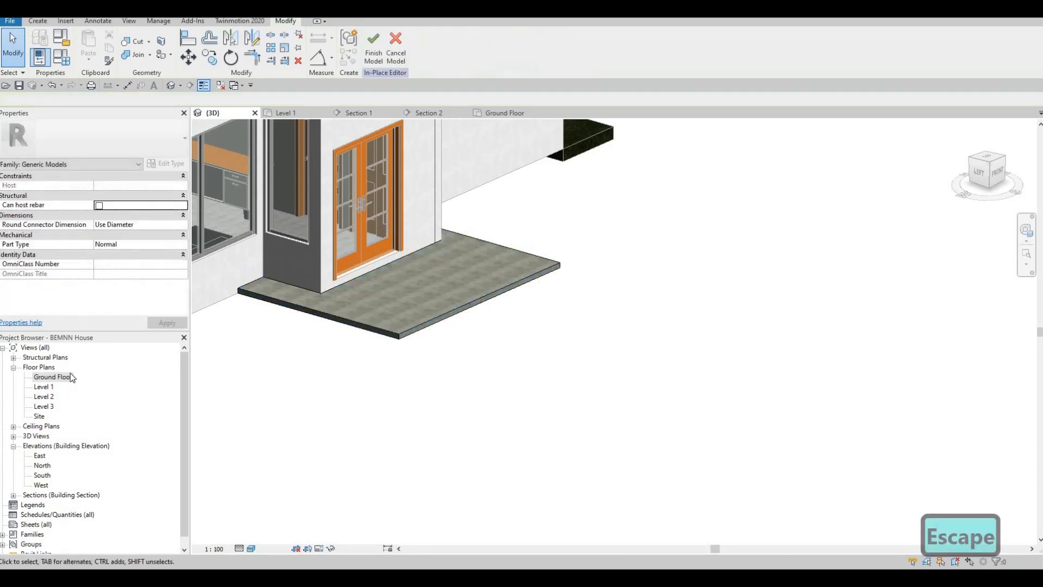
pyautogui.hotkey('ctrl', 'Tab')
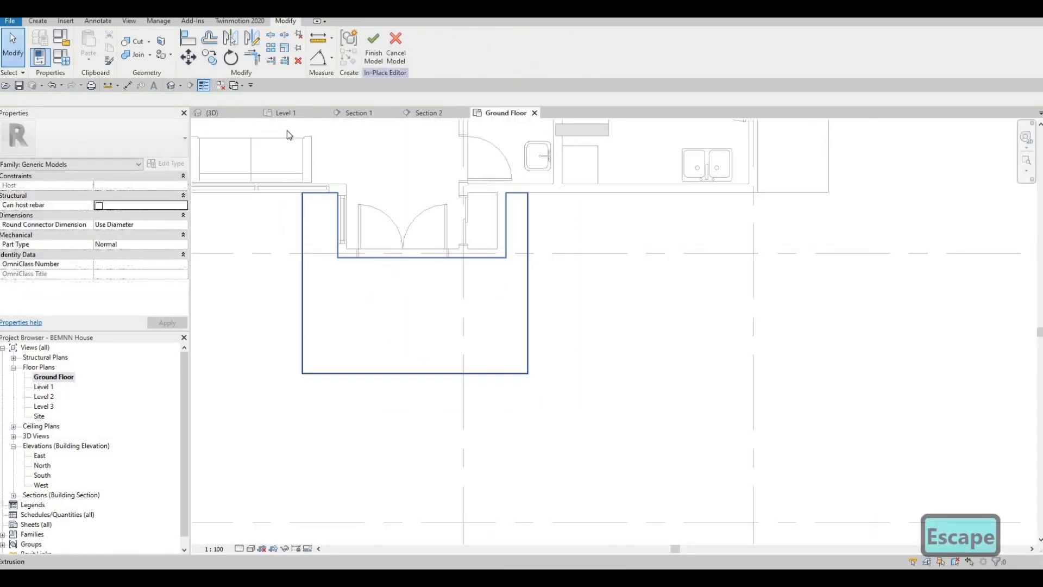
# - Start a second extrusion in the in-place model and trace the wall faces around the double doors, plus short house-wall segments on both sides
pyautogui.click(35, 23)
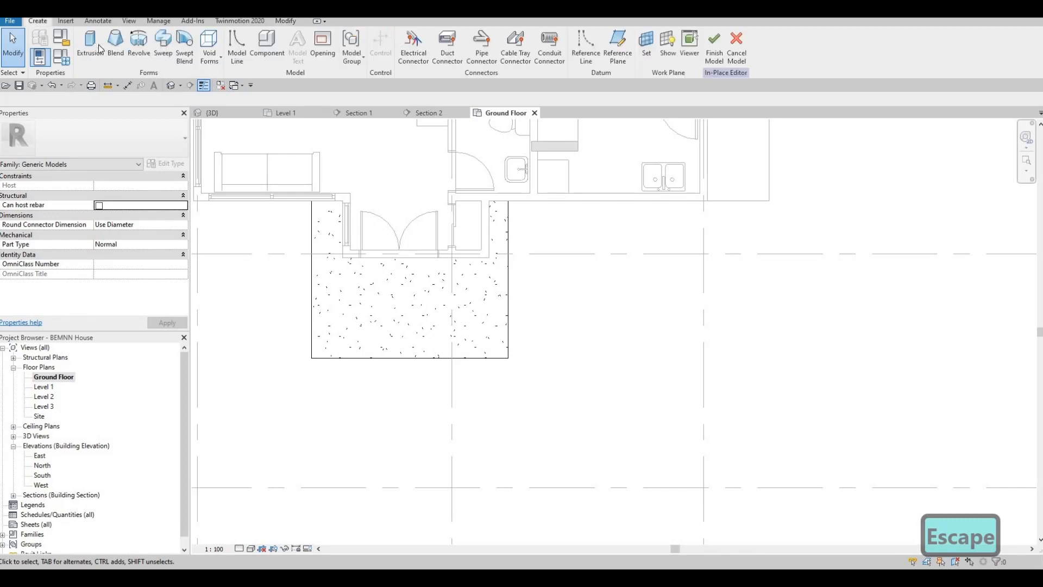
pyautogui.click(91, 44)
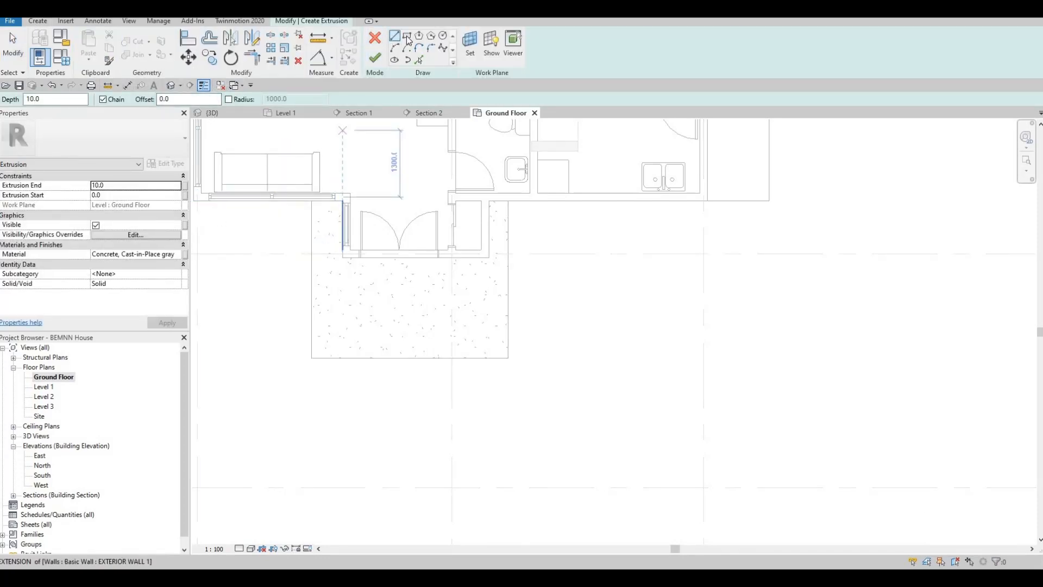
pyautogui.click(419, 60)
pyautogui.scroll(3, 339, 256)
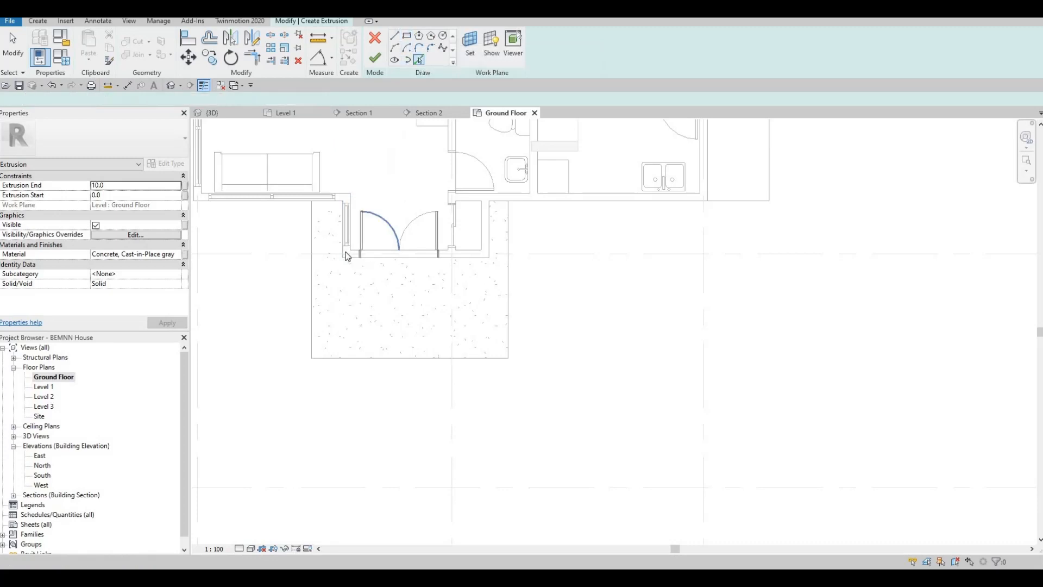
pyautogui.click(478, 252)
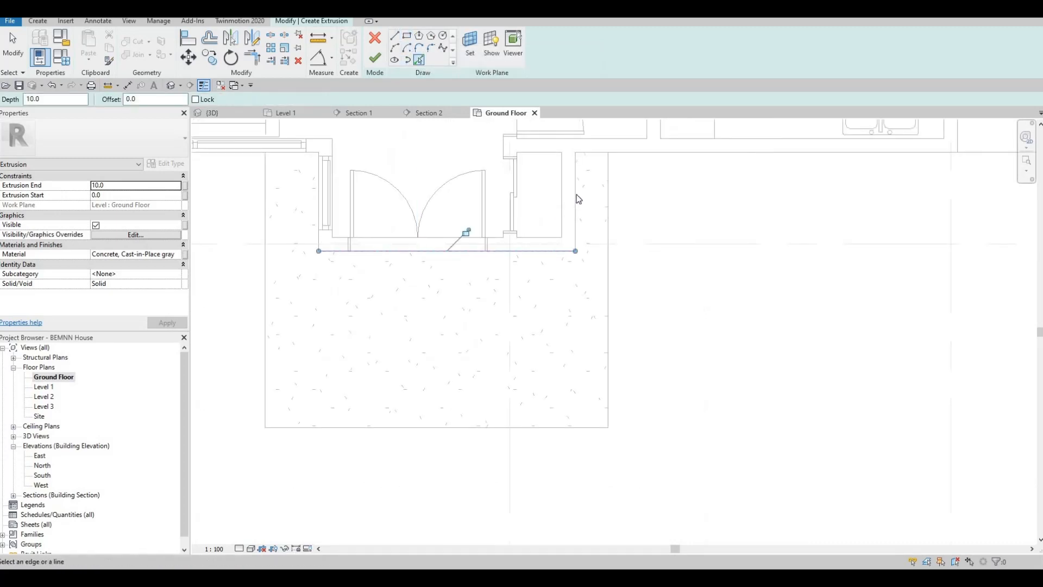
pyautogui.click(576, 193)
pyautogui.click(591, 153)
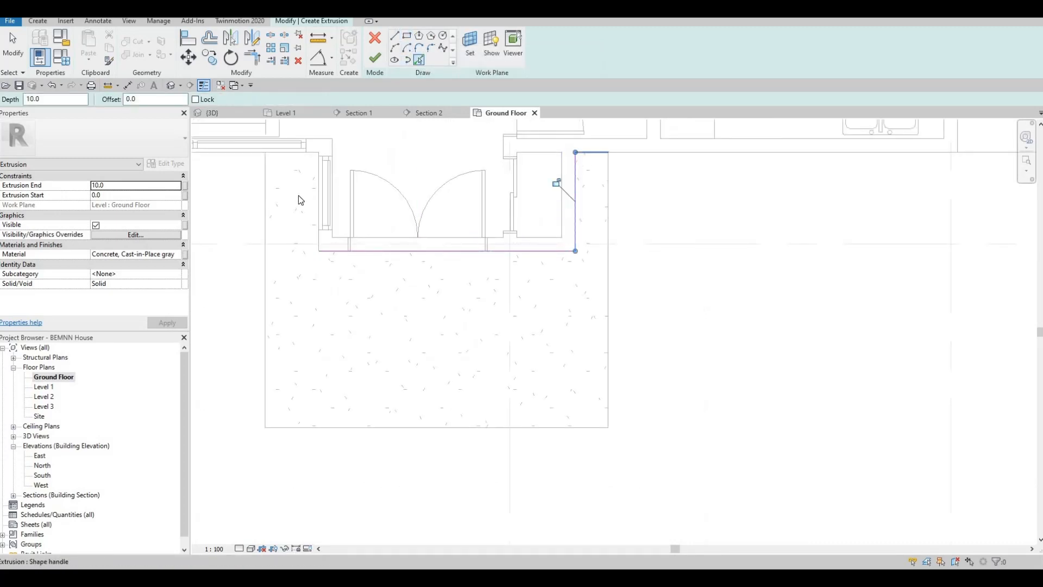
pyautogui.click(306, 153)
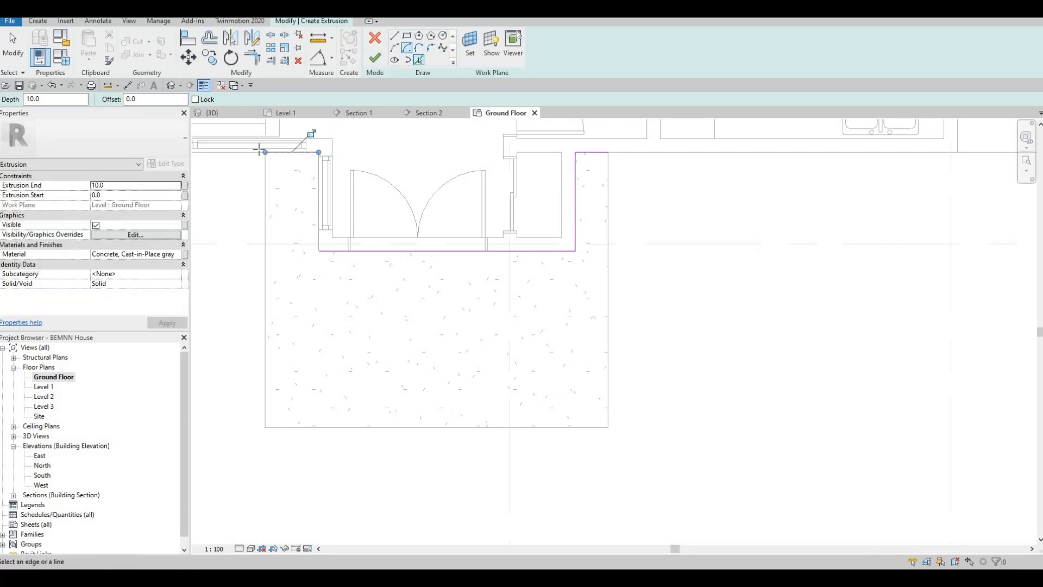
# - Draw the upper step's outer outline inside the slab, running from the house wall around the front about 3360 mm wide and back
pyautogui.press('l')
pyautogui.press('i')
pyautogui.click(291, 153)
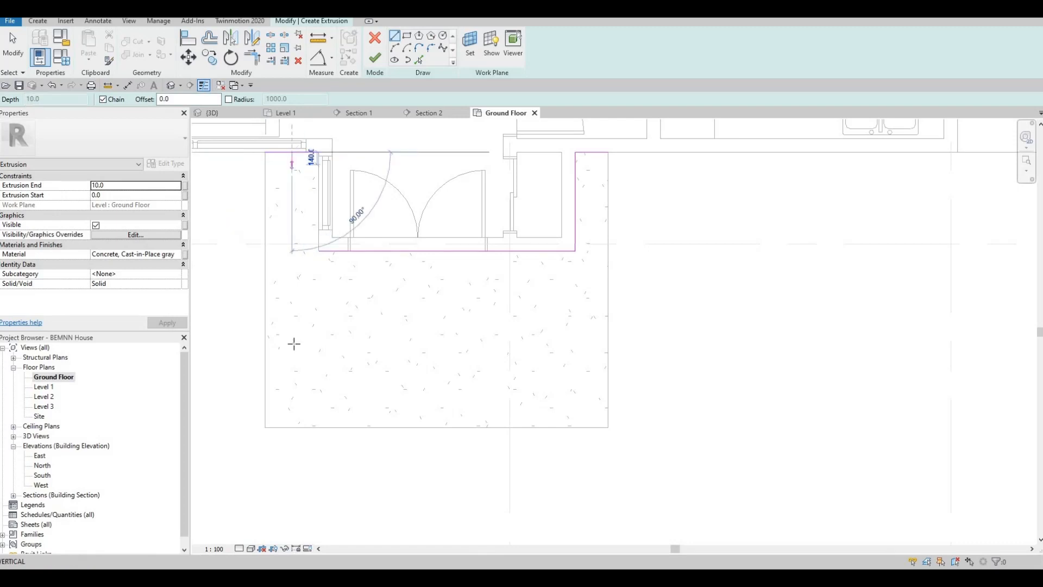
pyautogui.click(293, 345)
pyautogui.click(292, 301)
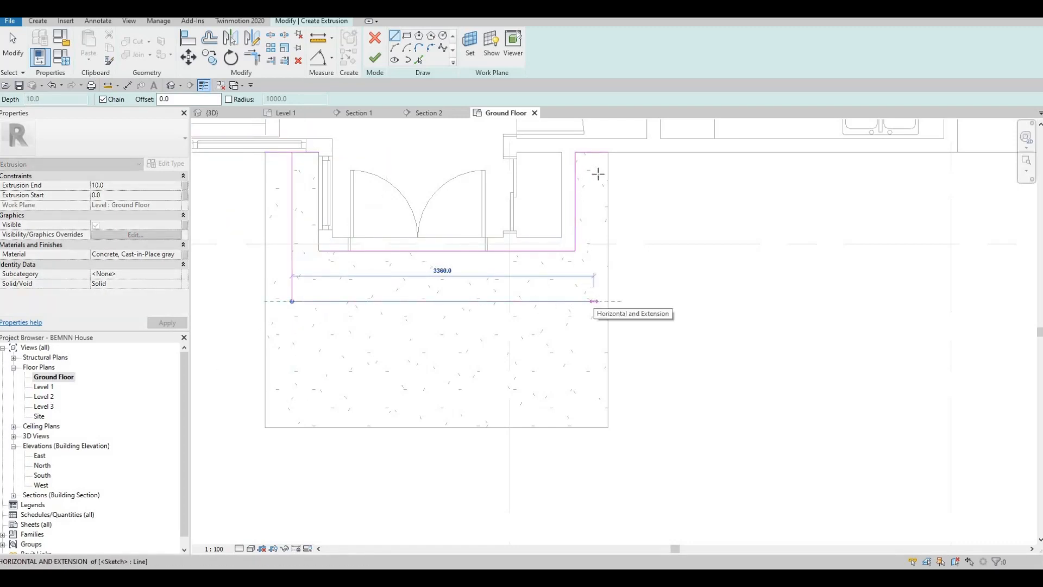
pyautogui.click(594, 301)
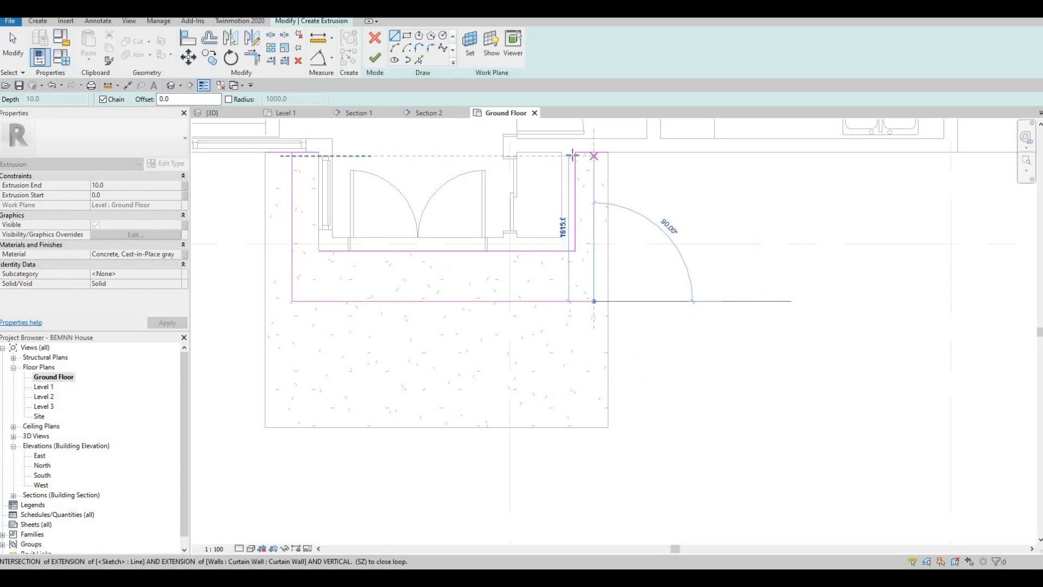
pyautogui.click(572, 156)
pyautogui.press('Escape')
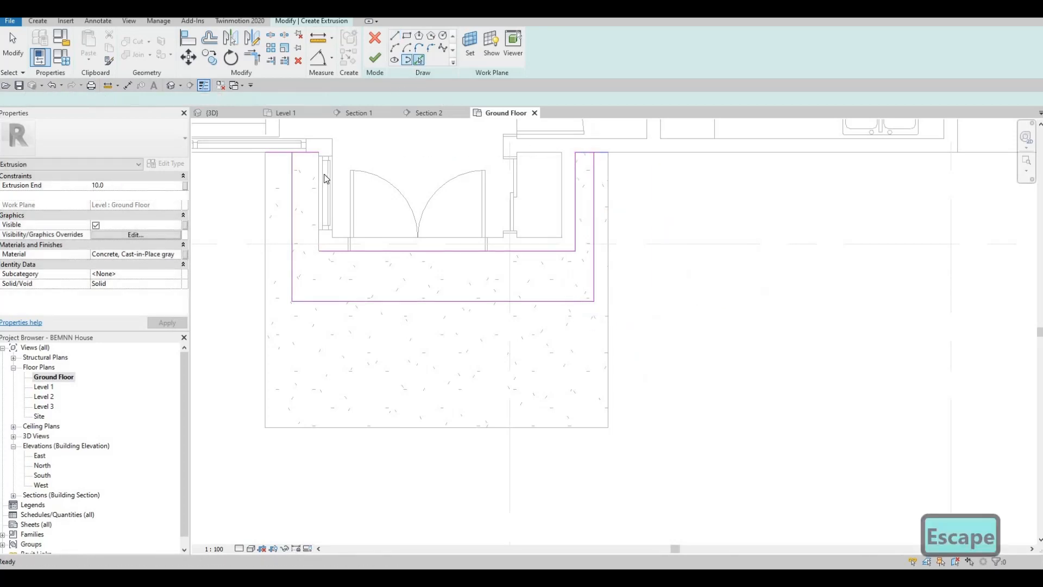
# - Add the missing edge along the entrance's side wall, trim the outline to a closed loop and finish the extrusion sketch
pyautogui.press('Escape')
pyautogui.press('Escape')
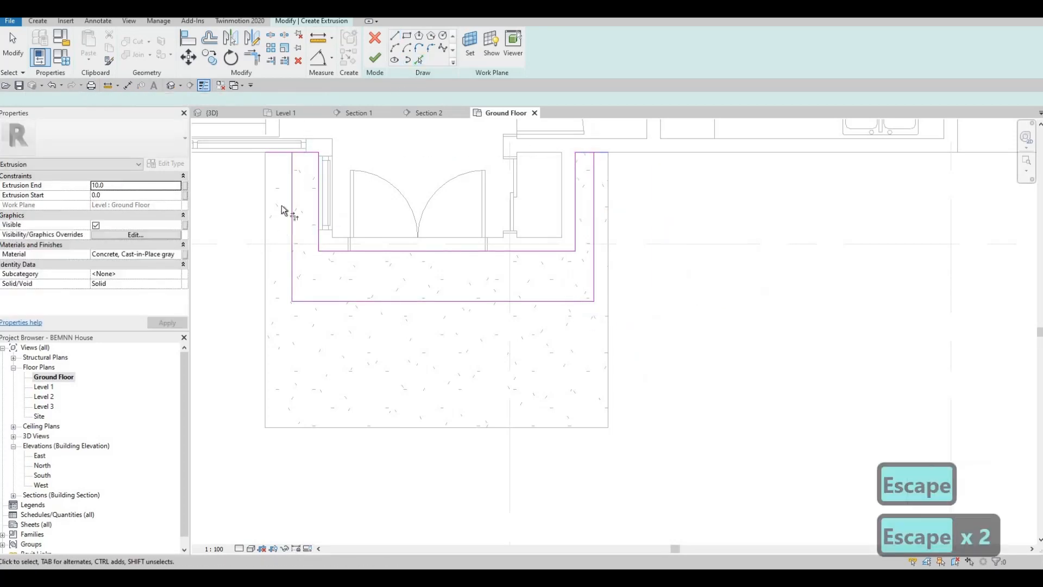
pyautogui.press('t')
pyautogui.press('r')
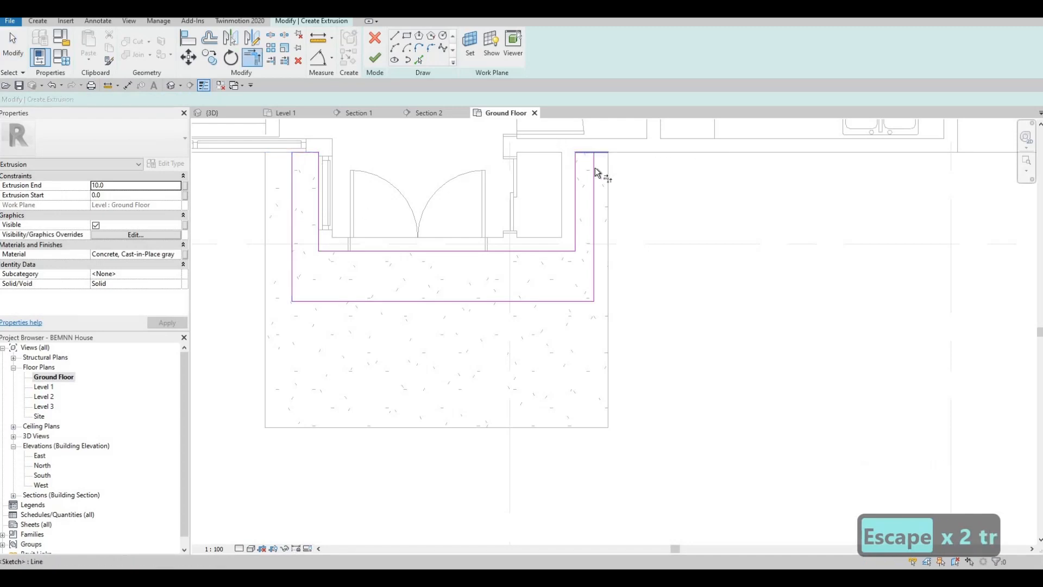
pyautogui.click(375, 58)
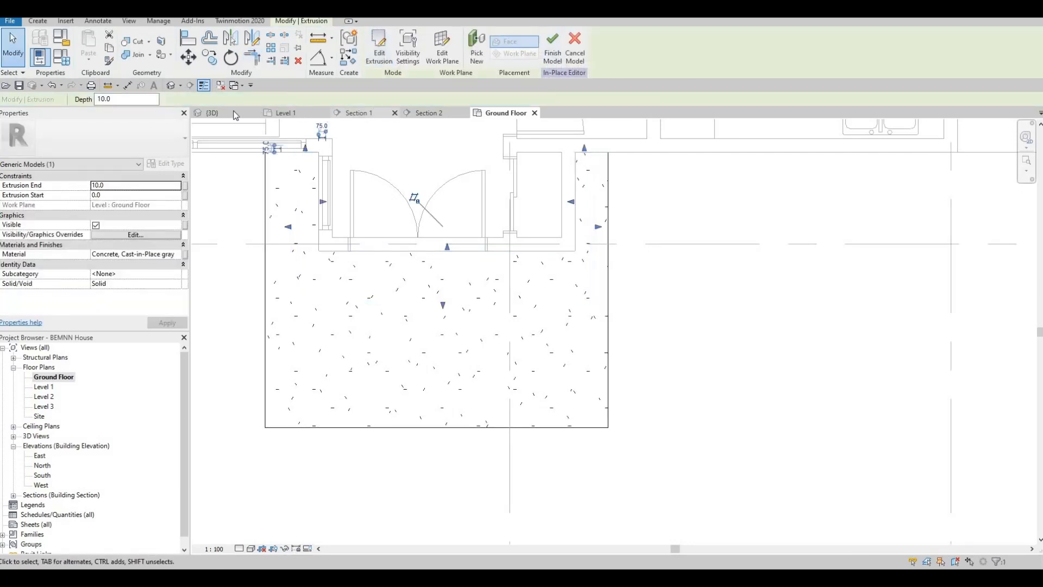
# - In the 3D view, raise the new upper step's top face to an extrusion end of 200 mm
pyautogui.hotkey('ctrl', 'Tab')
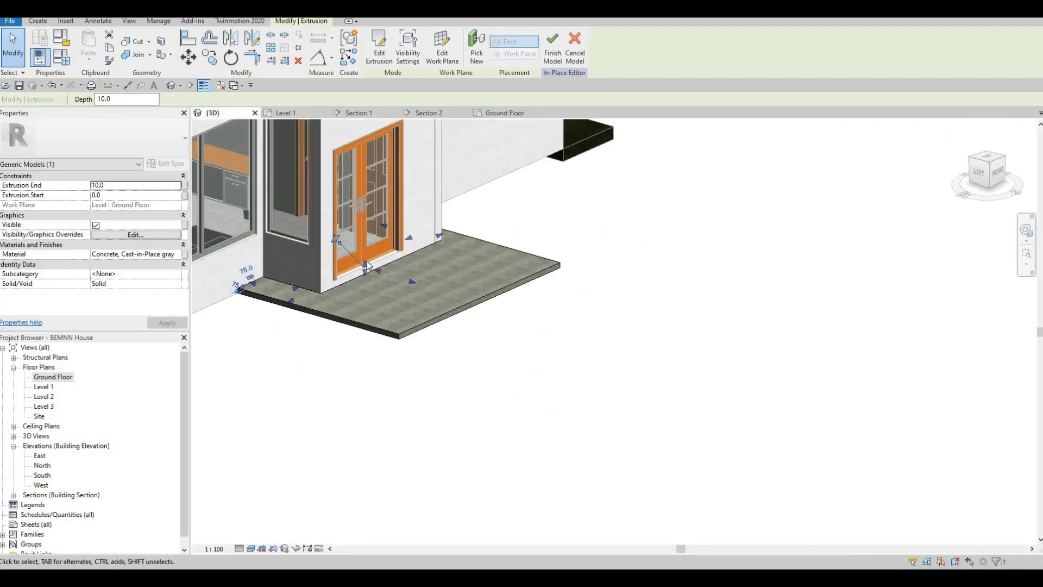
pyautogui.moveTo(367, 257)
pyautogui.mouseDown()
pyautogui.moveTo(379, 275)
pyautogui.moveTo(367, 258)
pyautogui.moveTo(368, 269)
pyautogui.mouseUp()
pyautogui.scroll(5, 367, 268)
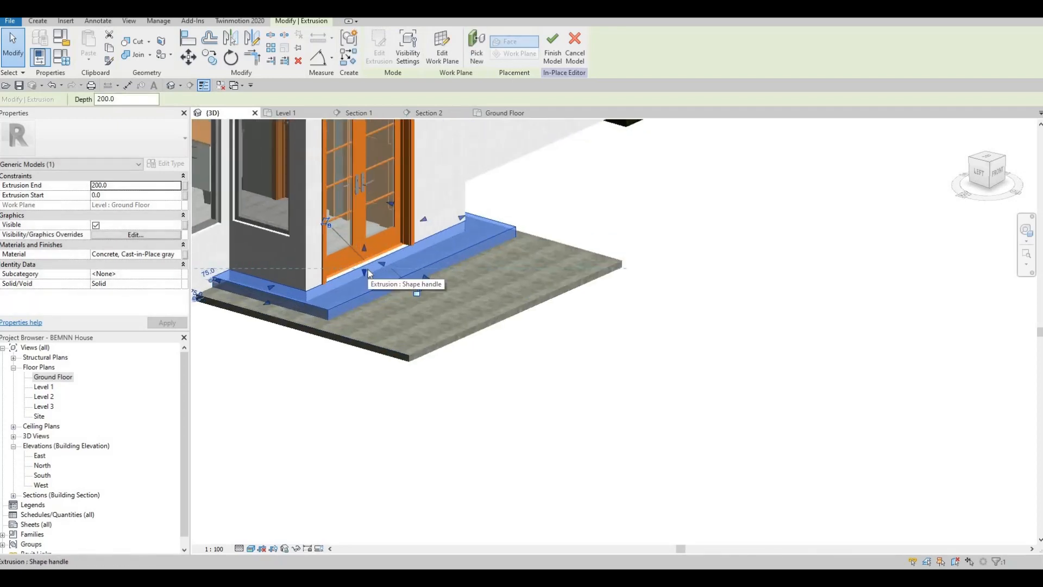
# - Raise the upper step's underside to about 81 mm so it rests on the lower slab, and finish the in-place model
pyautogui.moveTo(357, 271); pyautogui.dragTo(384, 296)
pyautogui.scroll(-1, 383, 294)
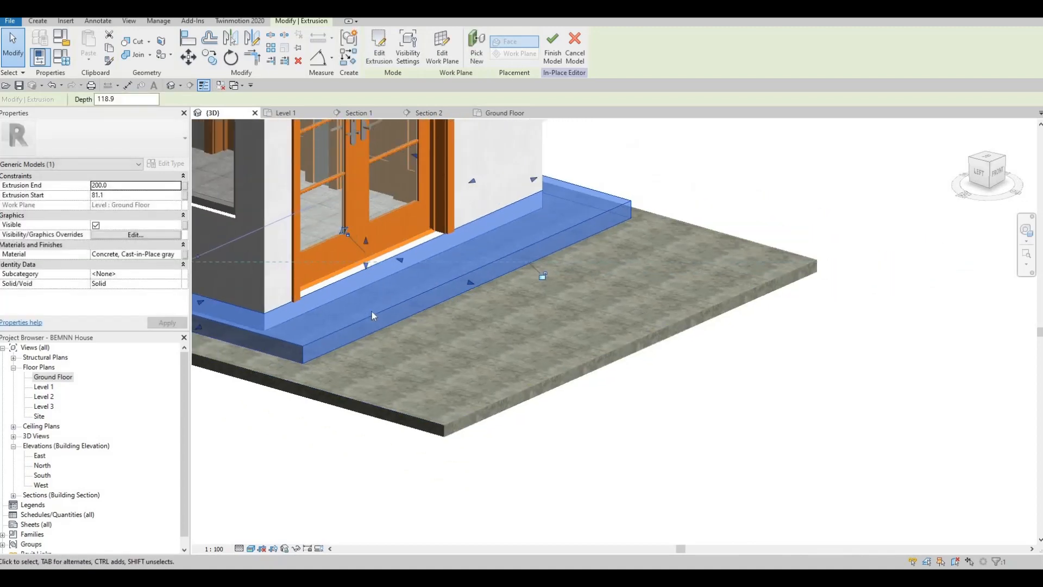
pyautogui.scroll(1, 372, 312)
pyautogui.press('Escape')
pyautogui.keyDown('shift'); pyautogui.moveTo(477, 350); pyautogui.dragTo(449, 291, button='middle'); pyautogui.keyUp('shift')
pyautogui.scroll(-2, 450, 290)
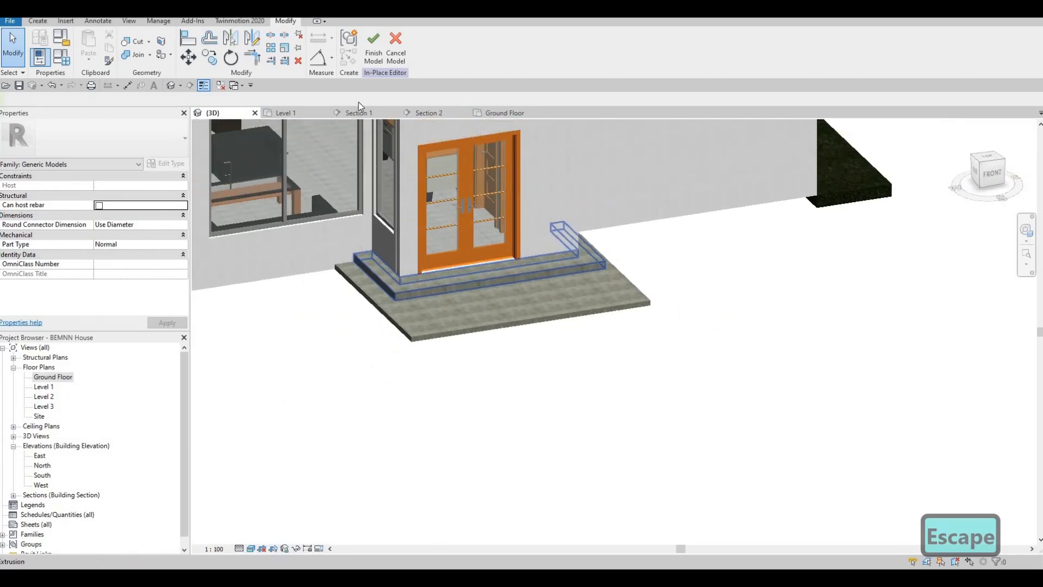
pyautogui.click(376, 58)
# - Widen the entrance steps sideways and pull the front edges of both steps farther out from the double doors
pyautogui.scroll(2, 402, 285)
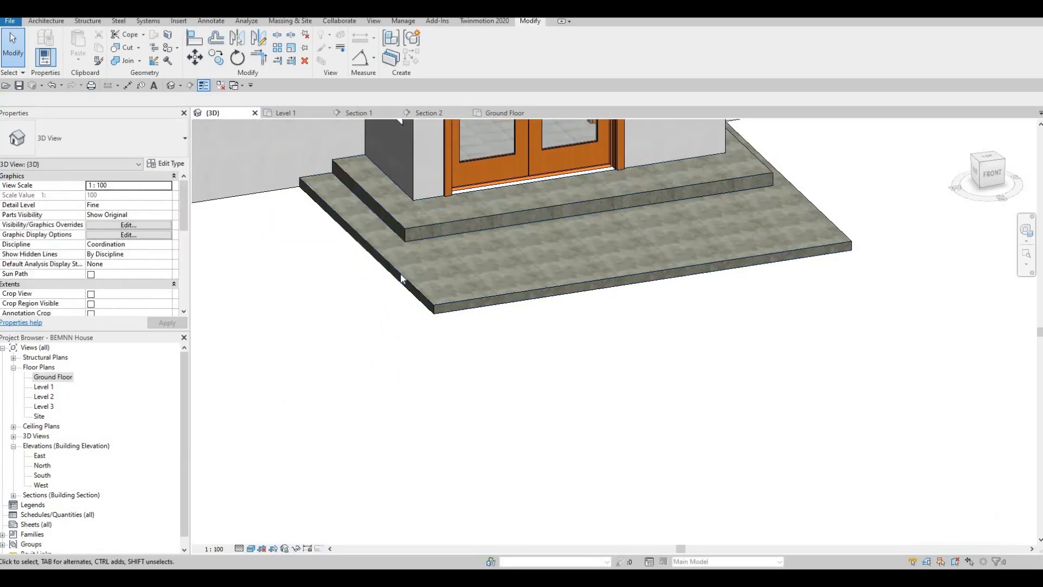
pyautogui.click(360, 246)
pyautogui.moveTo(360, 247); pyautogui.dragTo(349, 207)
pyautogui.keyDown('shift'); pyautogui.moveTo(597, 305); pyautogui.dragTo(512, 312, button='middle'); pyautogui.keyUp('shift')
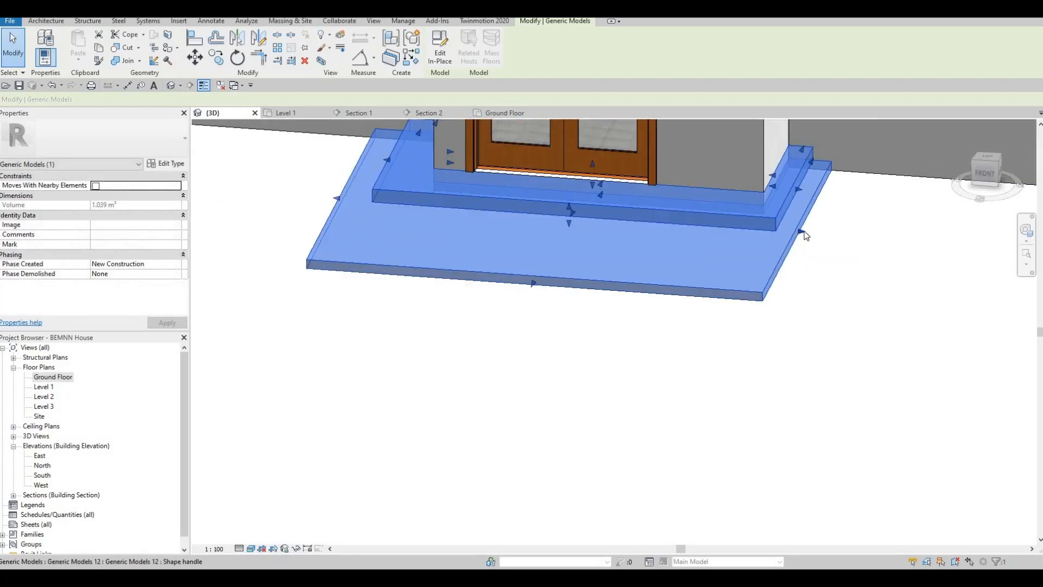
pyautogui.moveTo(803, 233); pyautogui.dragTo(803, 190)
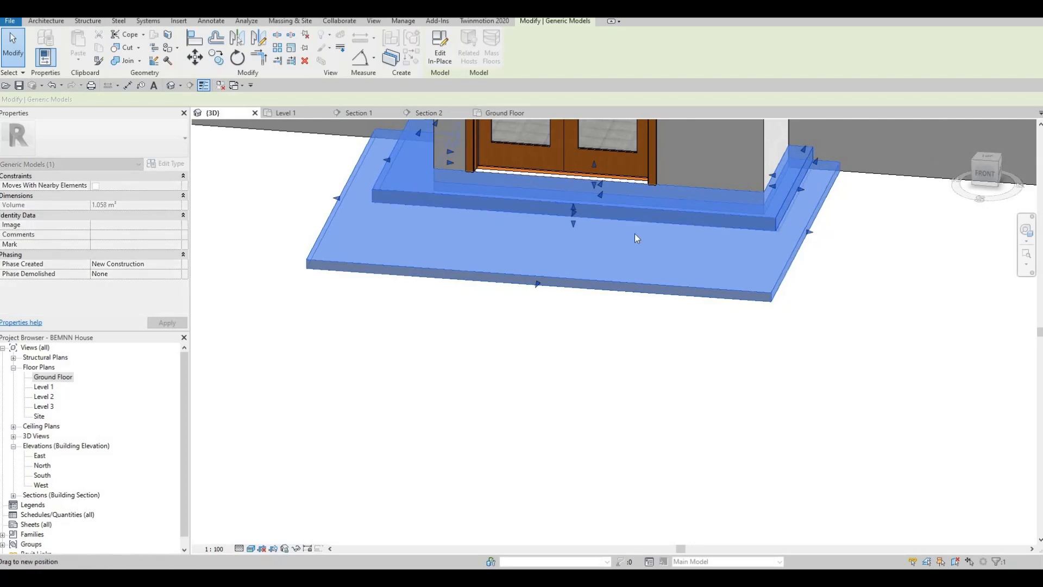
pyautogui.moveTo(545, 243); pyautogui.dragTo(510, 319)
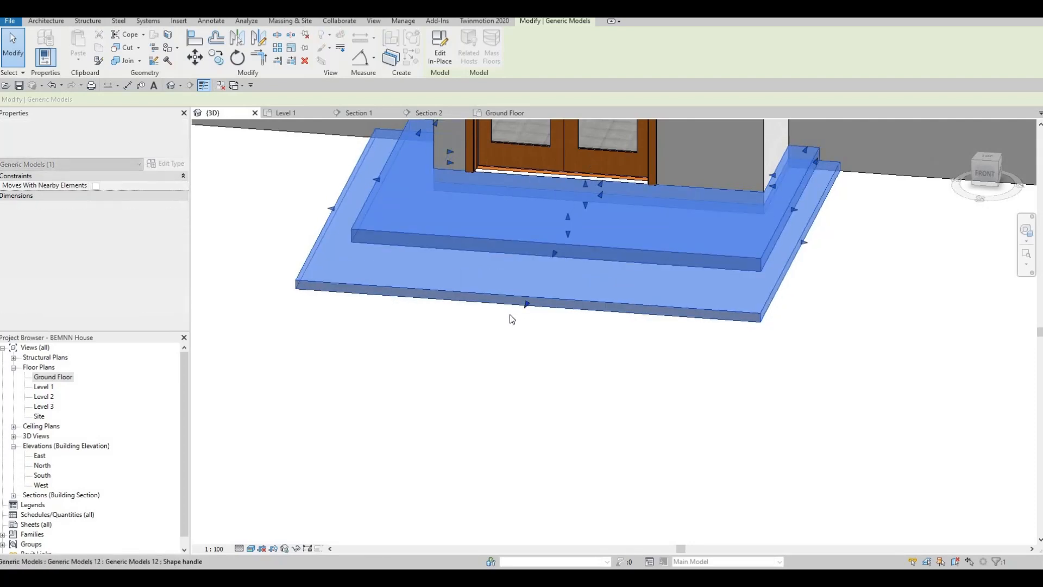
pyautogui.press('Escape')
# - Examine the two concrete entrance steps and the house's ground floor from several angles in the 3D view
pyautogui.keyDown('shift'); pyautogui.moveTo(665, 334); pyautogui.dragTo(589, 344, button='middle'); pyautogui.keyUp('shift')
pyautogui.scroll(-3, 682, 355)
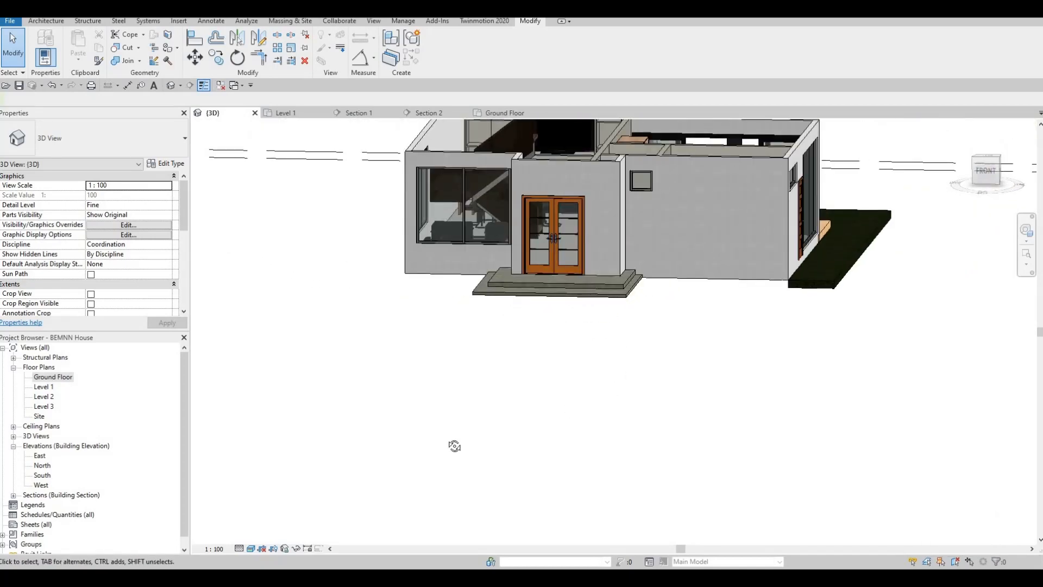
pyautogui.keyDown('shift'); pyautogui.moveTo(455, 445); pyautogui.dragTo(497, 334, button='middle'); pyautogui.keyUp('shift')
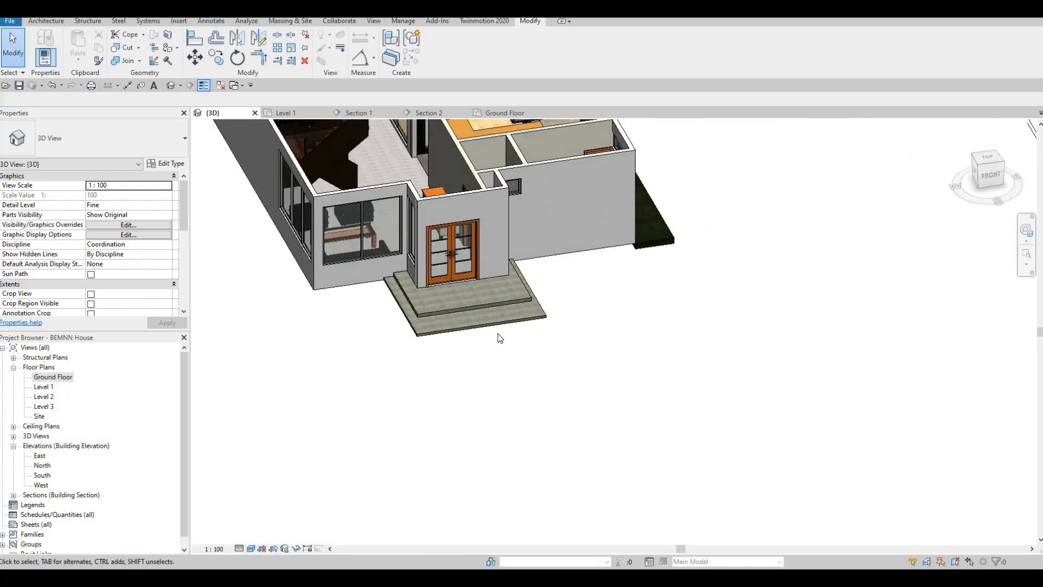
pyautogui.scroll(1, 497, 338)
pyautogui.keyDown('shift'); pyautogui.moveTo(427, 342); pyautogui.dragTo(655, 390, button='middle'); pyautogui.keyUp('shift')
pyautogui.keyDown('shift'); pyautogui.moveTo(483, 313); pyautogui.dragTo(559, 391, button='middle'); pyautogui.keyUp('shift')
pyautogui.scroll(2, 473, 302)
pyautogui.moveTo(461, 298); pyautogui.dragTo(606, 420, button='middle')
pyautogui.scroll(-1, 605, 419)
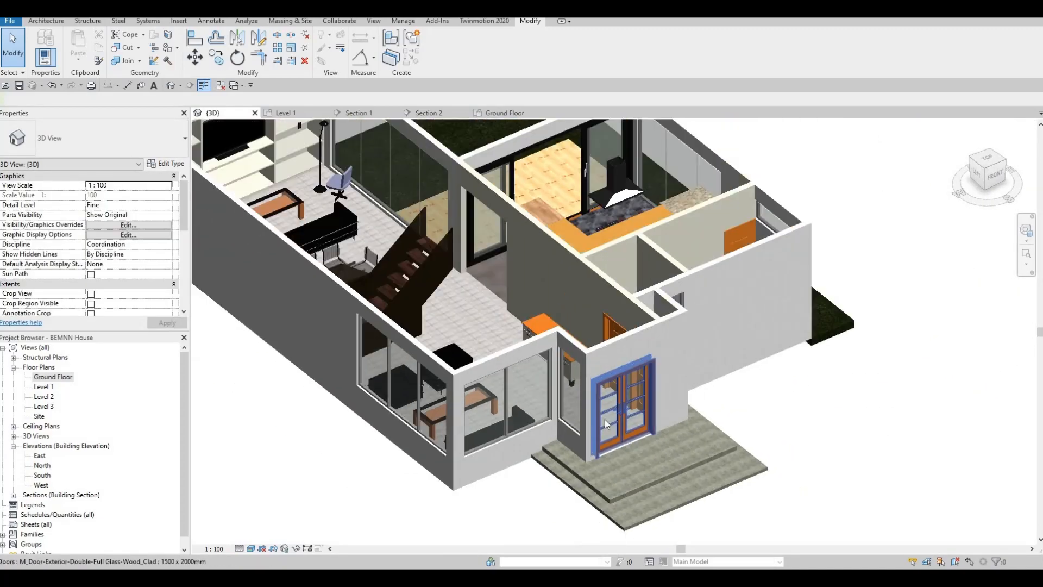
pyautogui.press('F1')
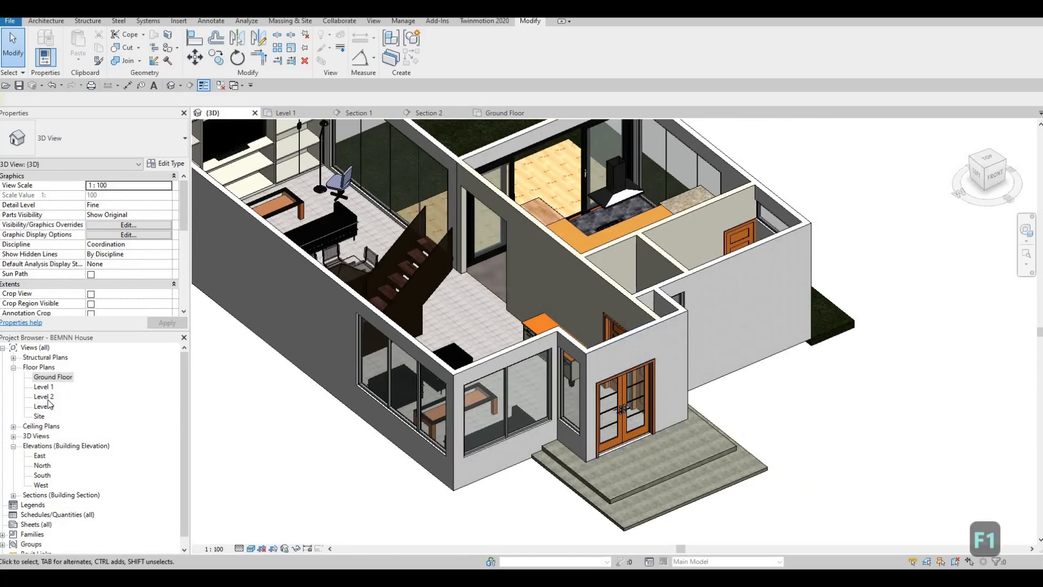
pyautogui.click(52, 377)
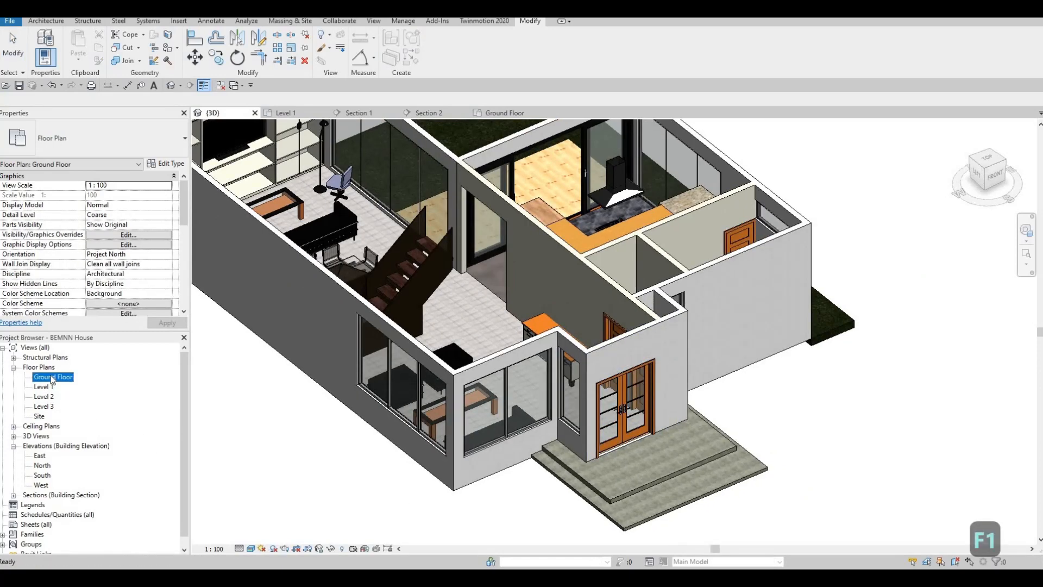
pyautogui.scroll(-8, 507, 351)
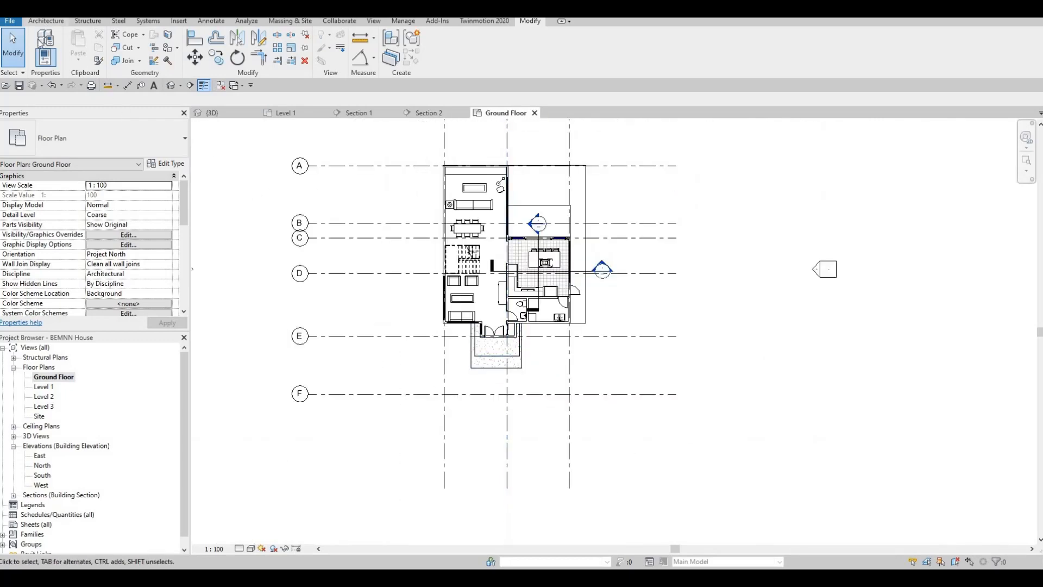
pyautogui.click(46, 22)
pyautogui.click(39, 44)
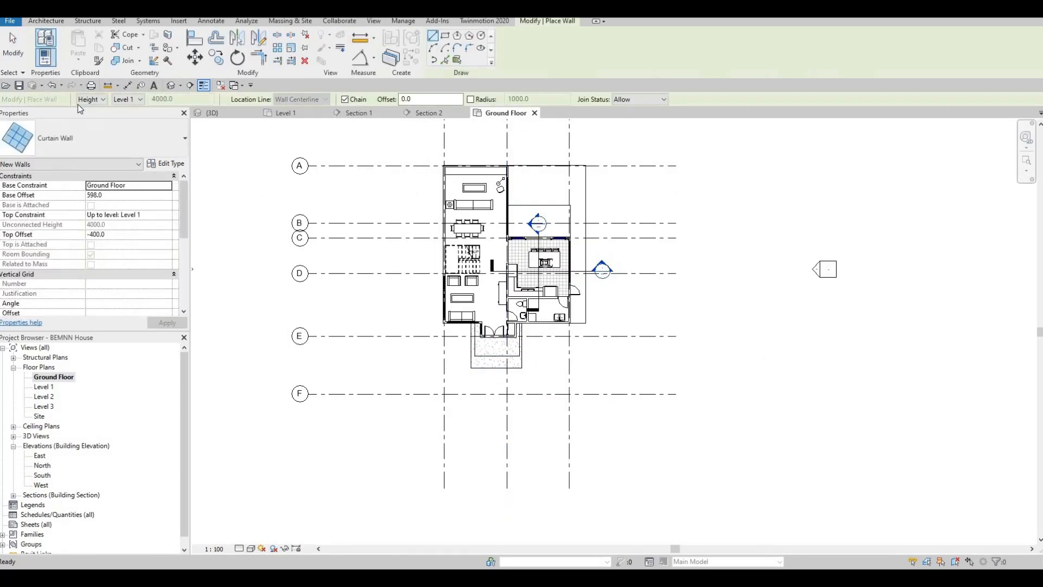
pyautogui.click(93, 133)
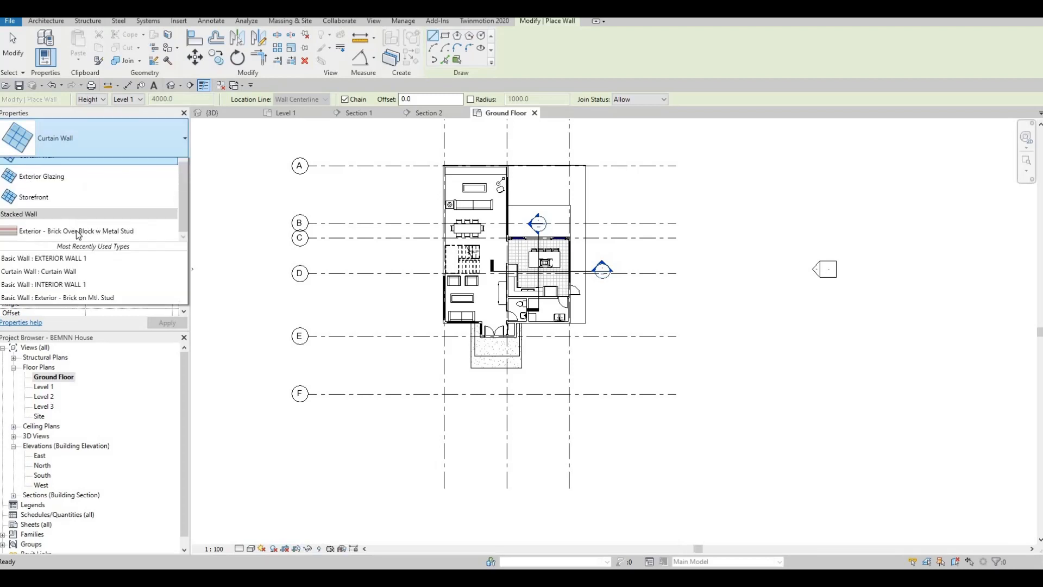
pyautogui.click(101, 245)
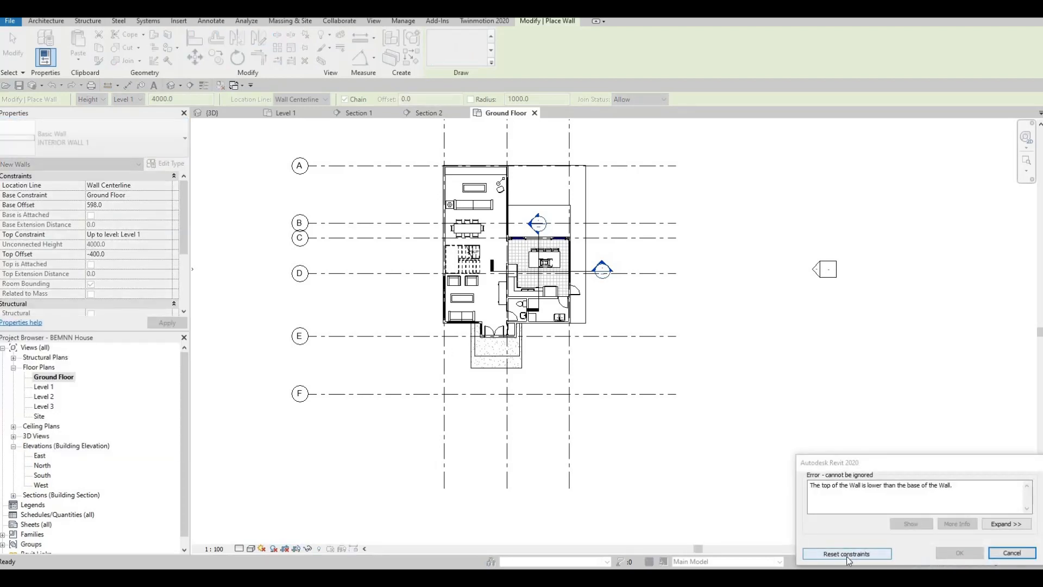
pyautogui.press('Escape')
pyautogui.press('Escape')
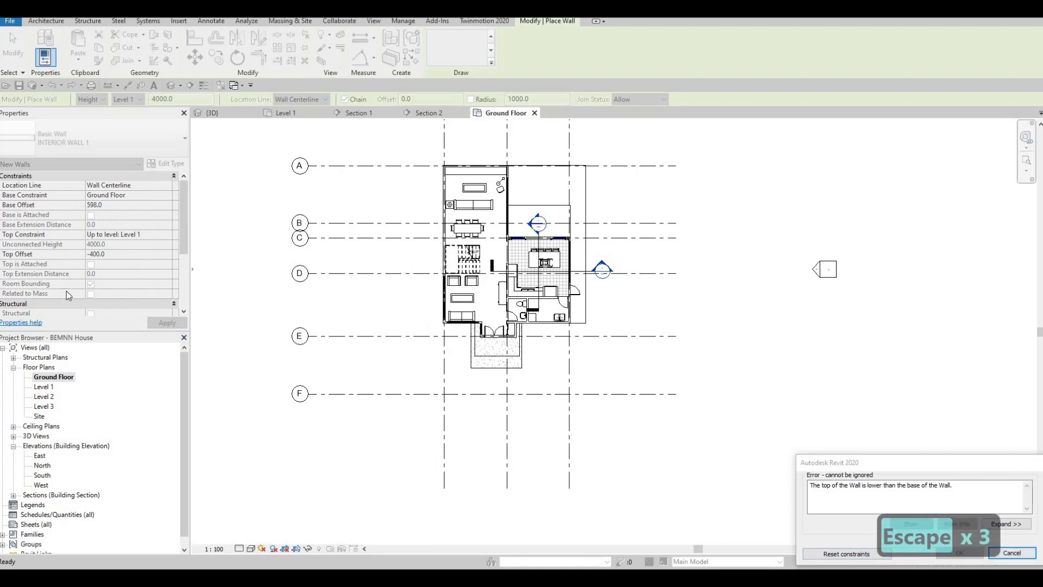
pyautogui.press('Escape')
pyautogui.press('Escape')
# - In the Level 1 floor plan, start the Wall command with the basic wall type INTERIOR WALL 1
pyautogui.click(44, 387)
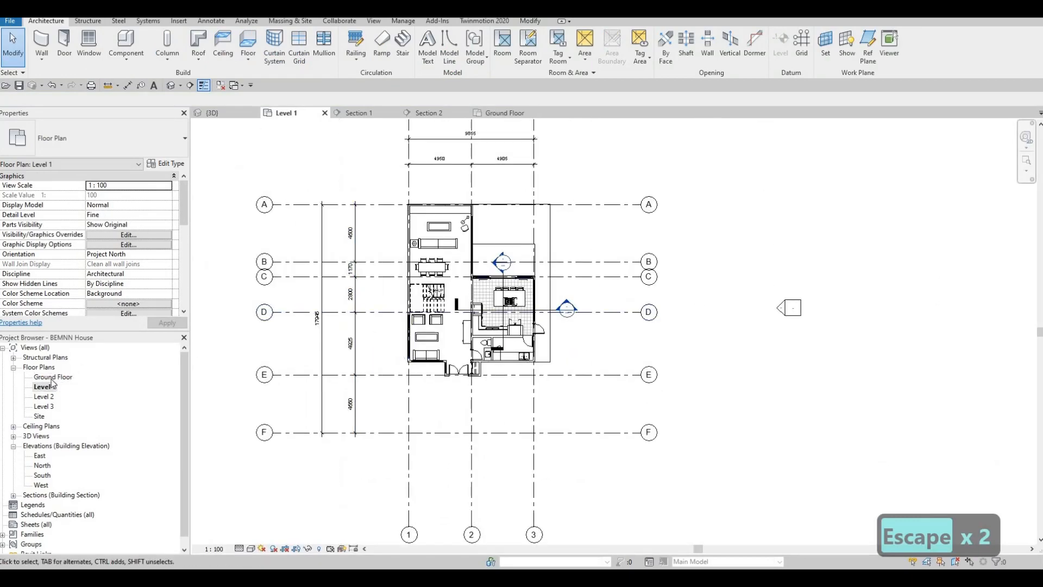
pyautogui.press('w')
pyautogui.press('a')
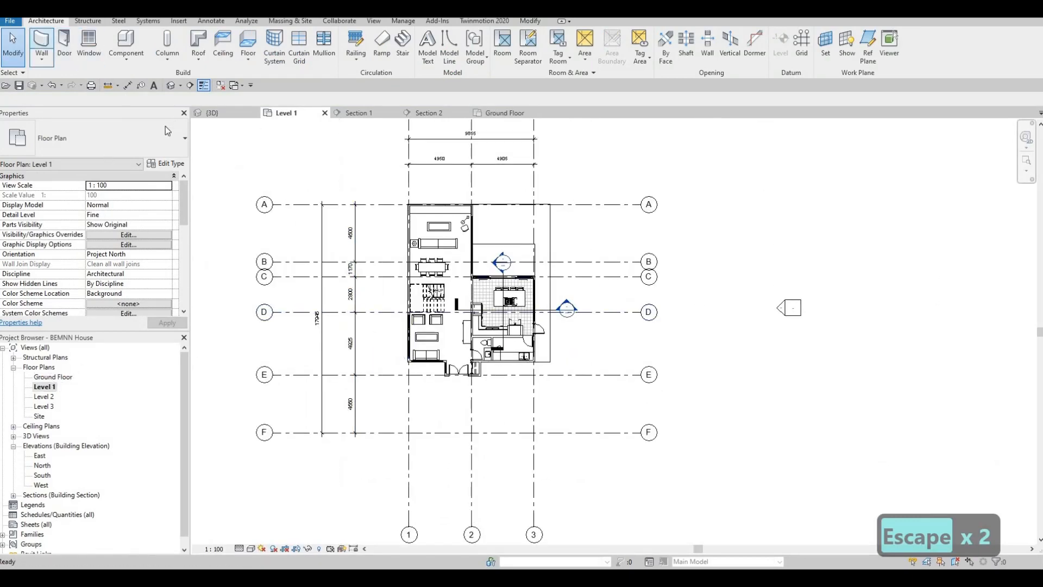
pyautogui.click(140, 156)
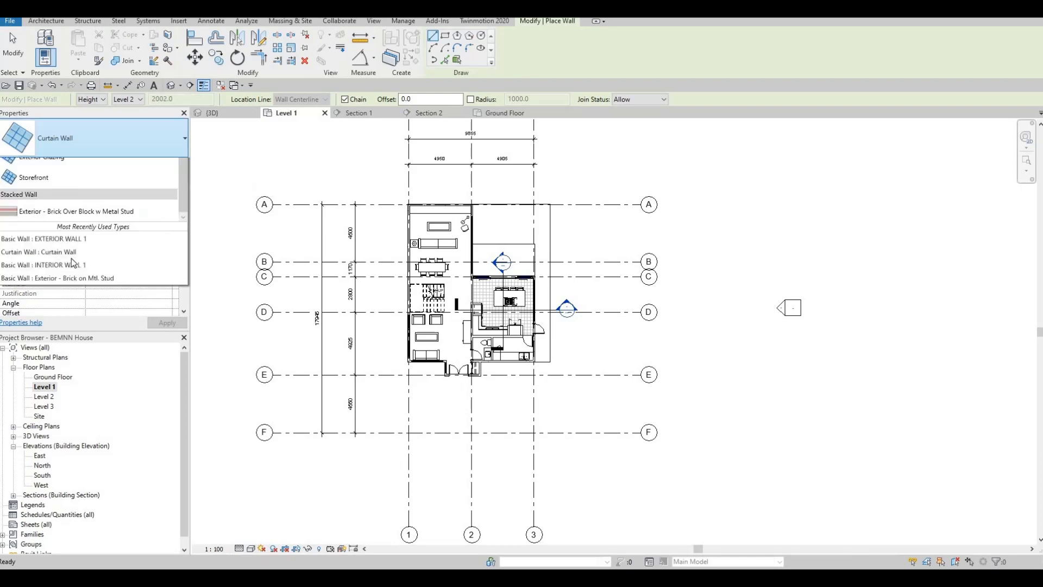
pyautogui.scroll(2, 105, 259)
pyautogui.click(148, 241)
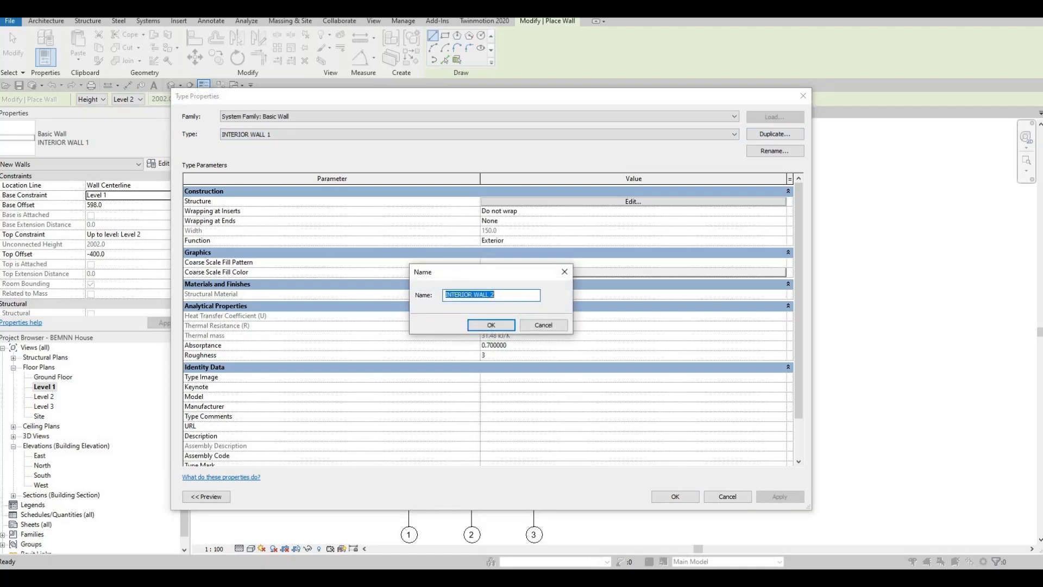
# - Duplicate the wall type under the name BOUNDERY WALL, written in capitals
pyautogui.write('bounde')
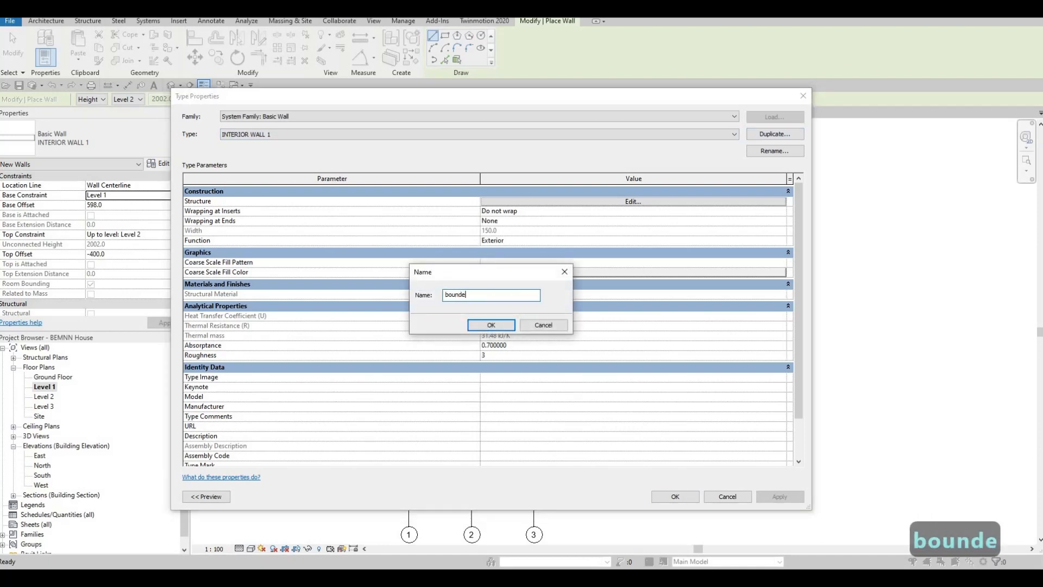
pyautogui.write('ry wall')
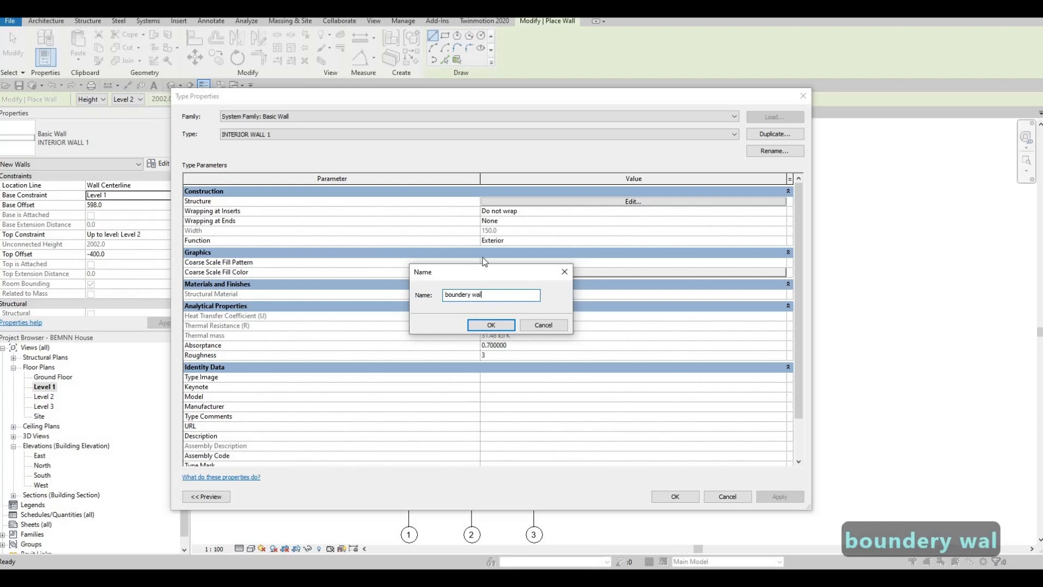
pyautogui.press('BackSpace')
pyautogui.press('BackSpace')
pyautogui.press('BackSpace')
pyautogui.press('BackSpace')
pyautogui.press('BackSpace')
pyautogui.press('BackSpace')
pyautogui.press('BackSpace')
pyautogui.press('BackSpace')
pyautogui.press('BackSpace')
pyautogui.press('BackSpace')
pyautogui.press('BackSpace')
pyautogui.press('BackSpace')
pyautogui.press('BackSpace')
pyautogui.press('BackSpace')
pyautogui.press('BackSpace')
pyautogui.press('BackSpace')
pyautogui.press('BackSpace')
pyautogui.press('BackSpace')
pyautogui.press('capslock')
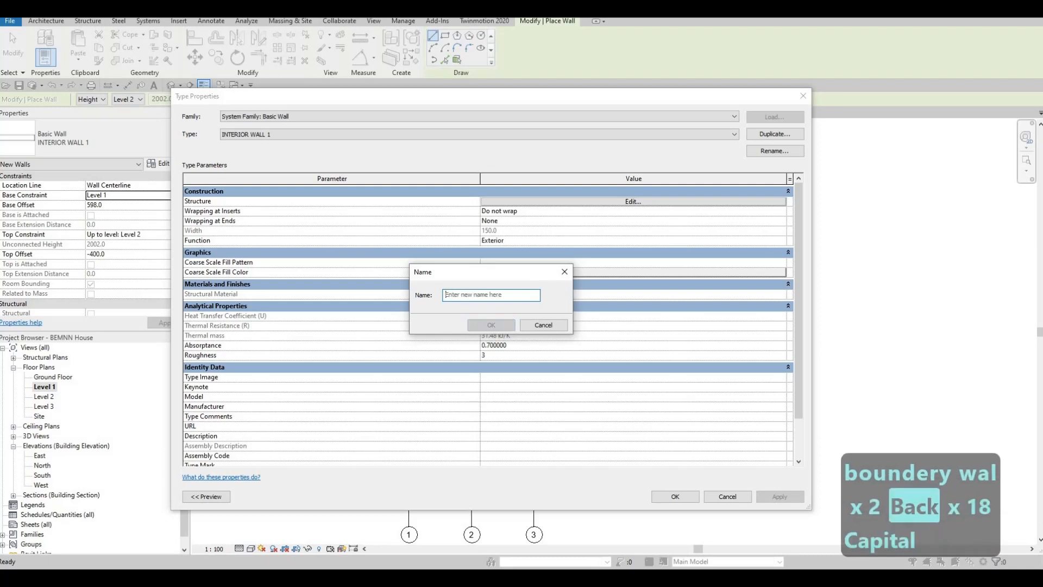
pyautogui.write('BOUNDERY WALL')
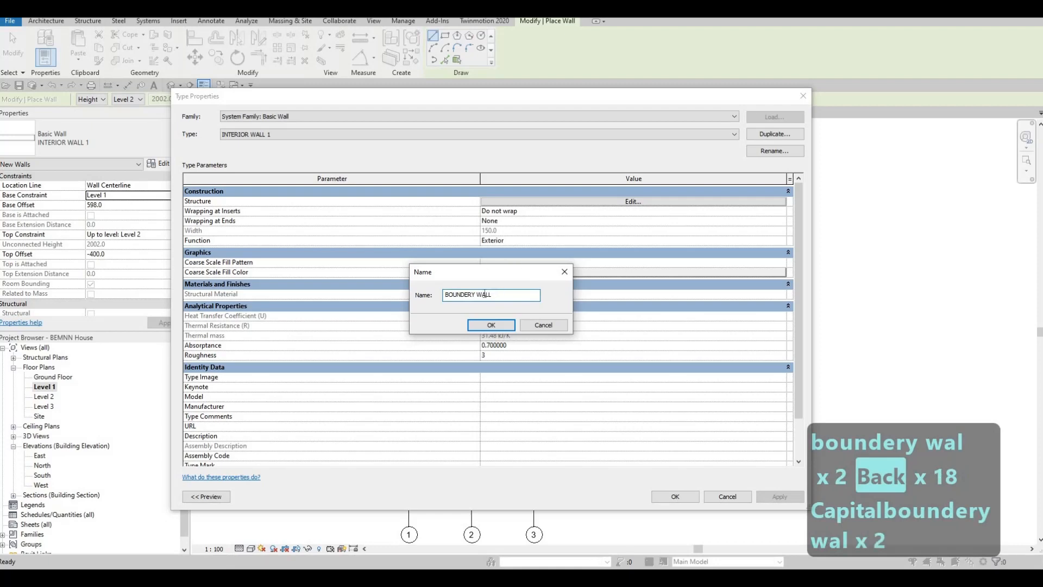
pyautogui.click(511, 328)
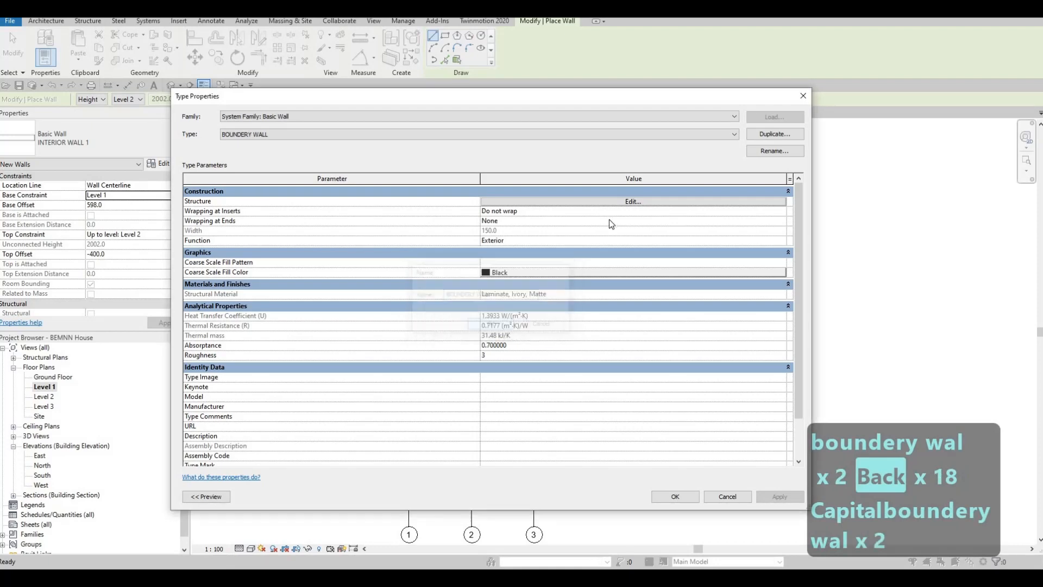
# - Set the structure layer's material to Concrete Masonry Units in the new wall type and accept the type properties
pyautogui.click(615, 200)
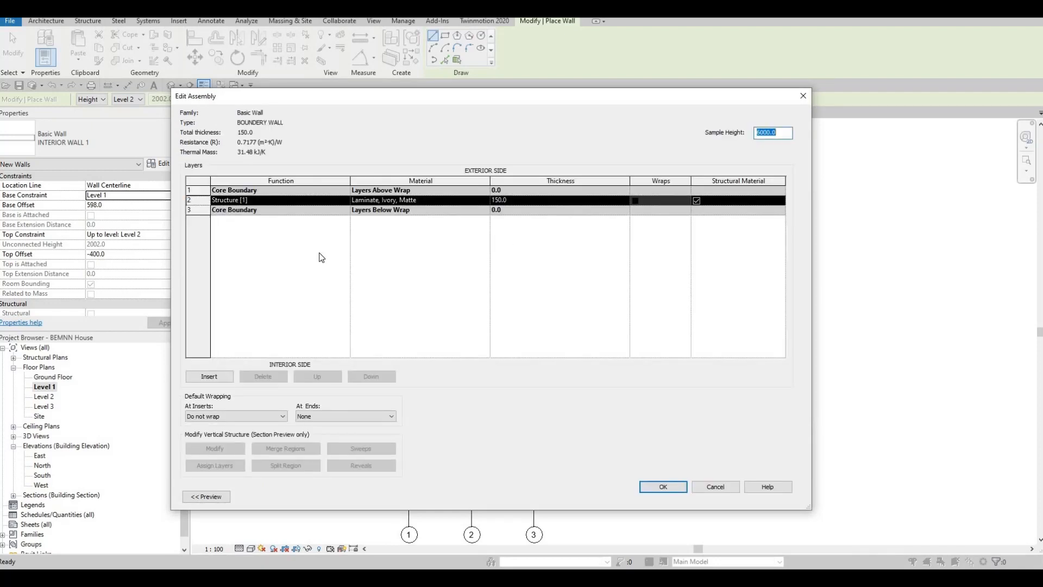
pyautogui.click(487, 201)
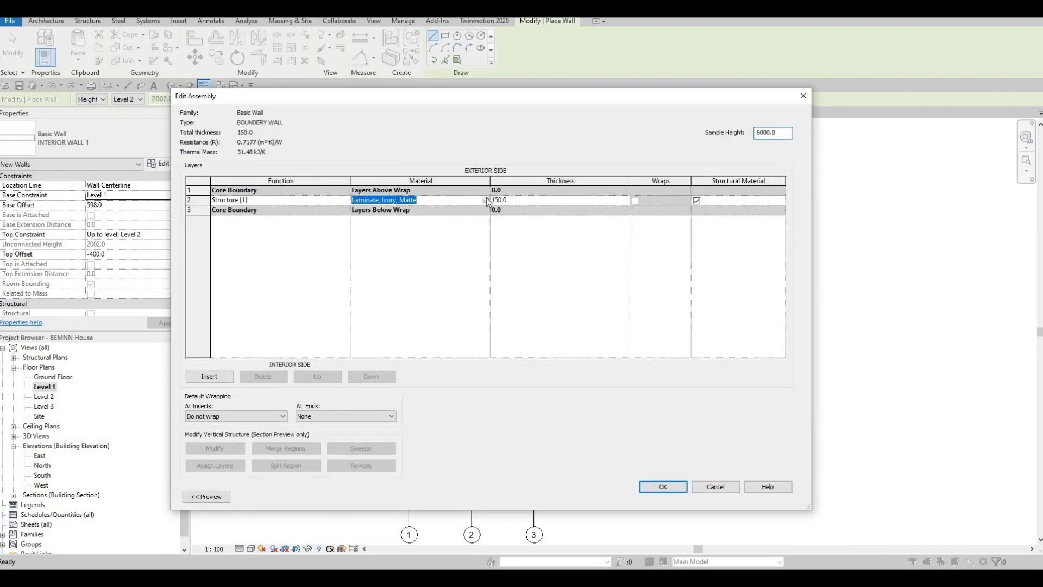
pyautogui.click(486, 200)
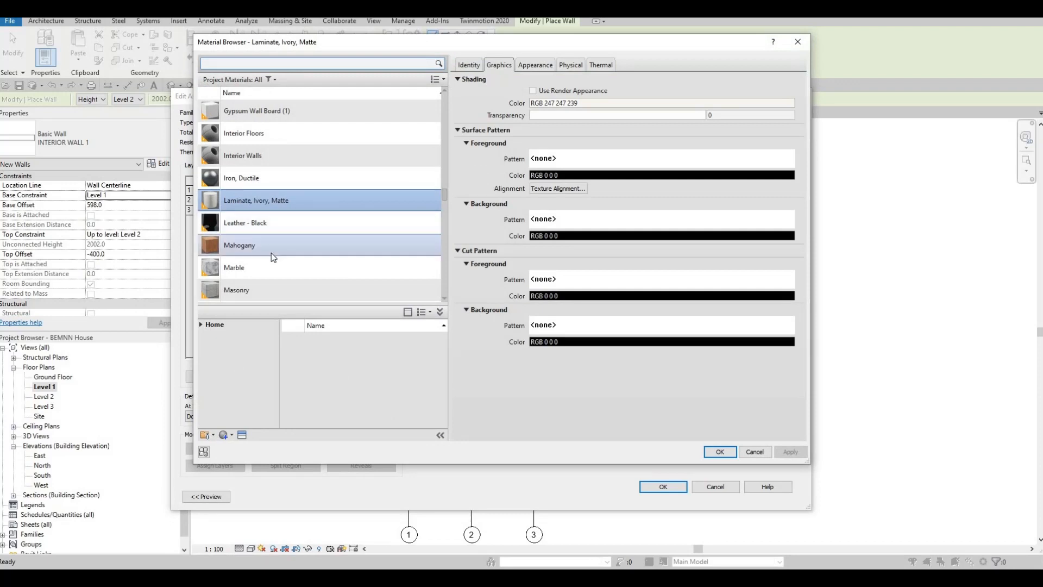
pyautogui.scroll(-3, 272, 252)
pyautogui.scroll(-15, 272, 253)
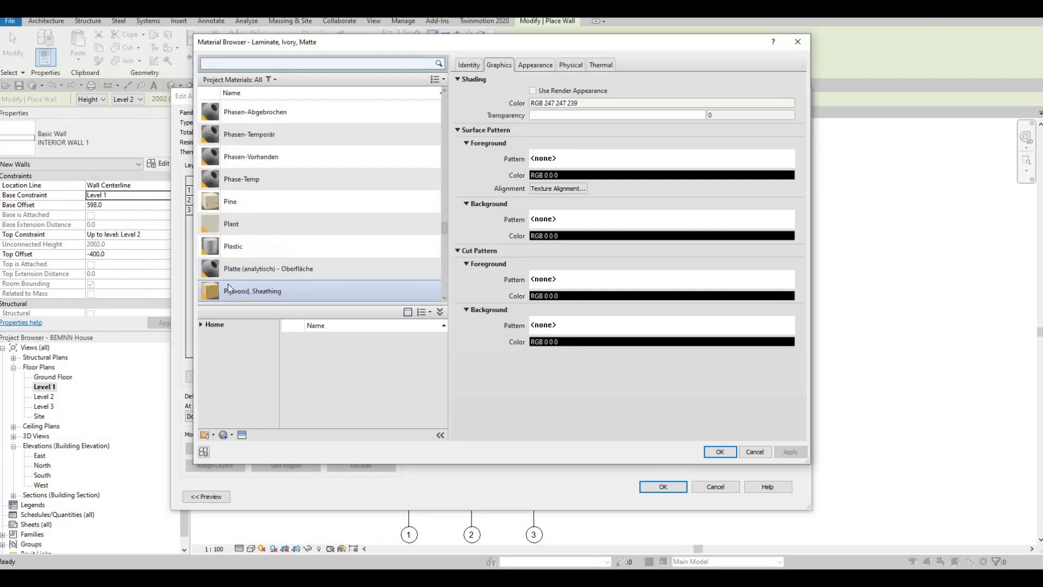
pyautogui.scroll(-10, 250, 250)
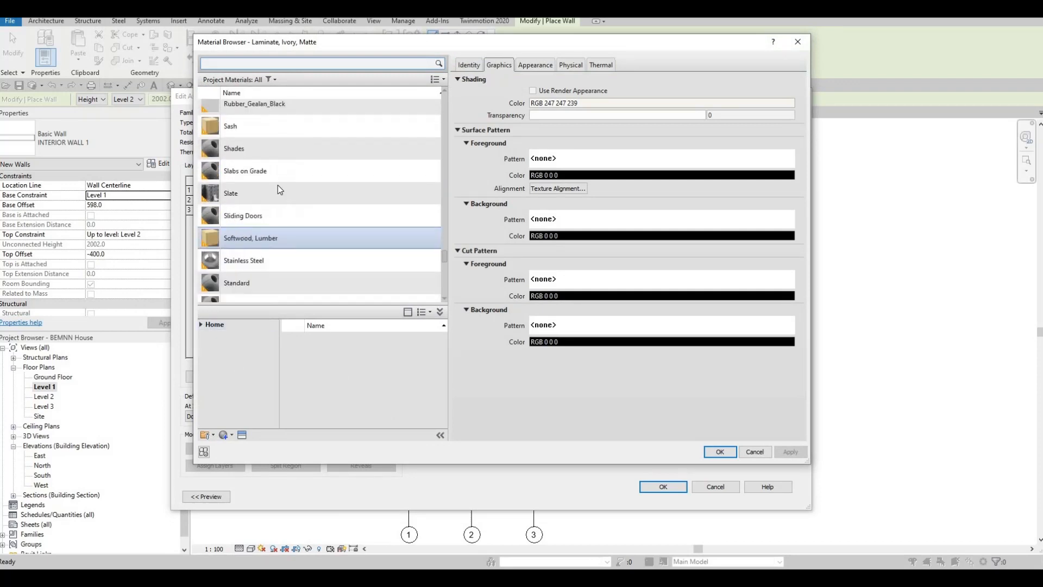
pyautogui.click(268, 66)
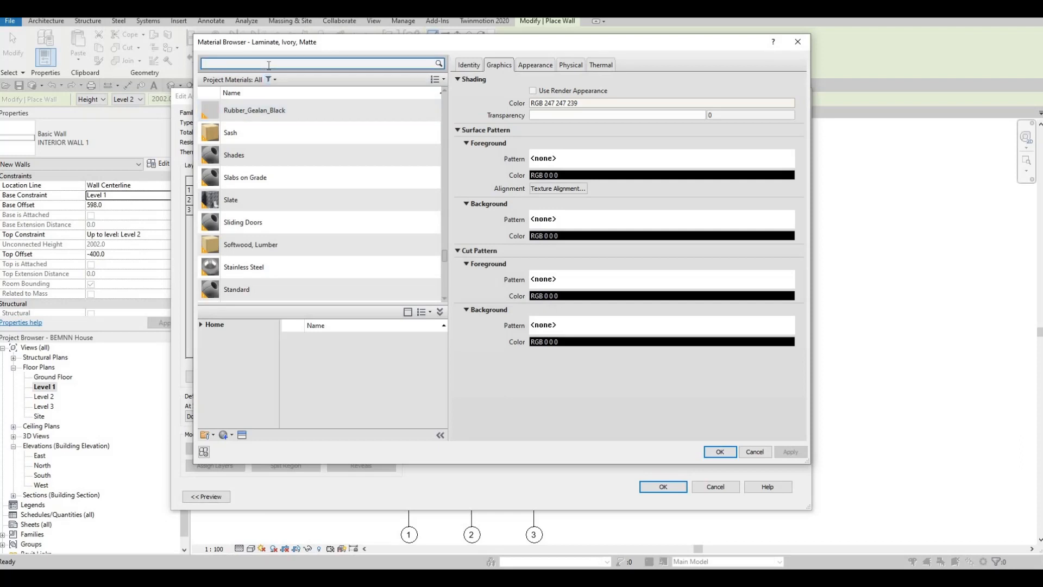
pyautogui.write('concrete')
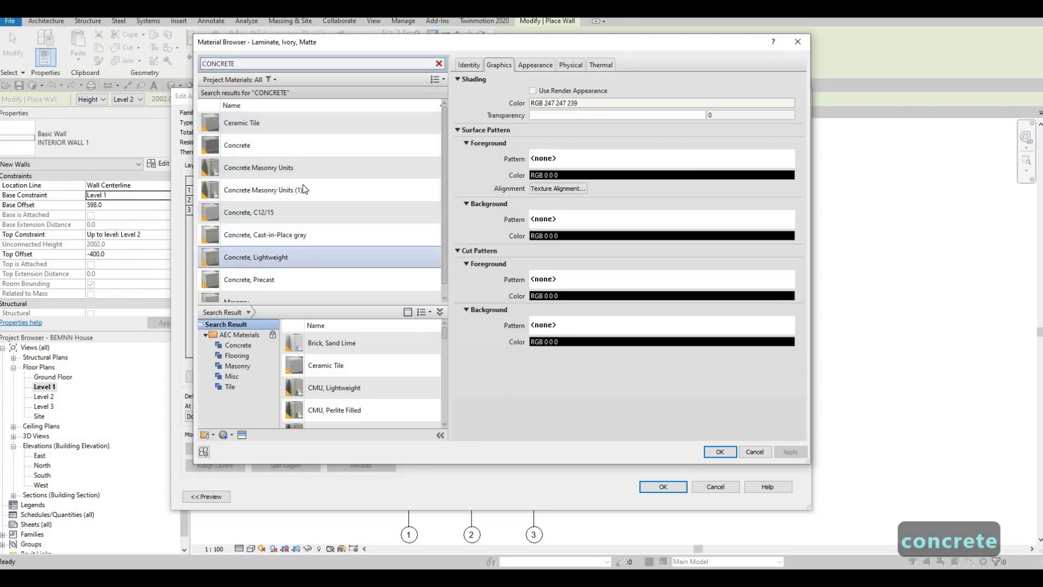
pyautogui.click(318, 171)
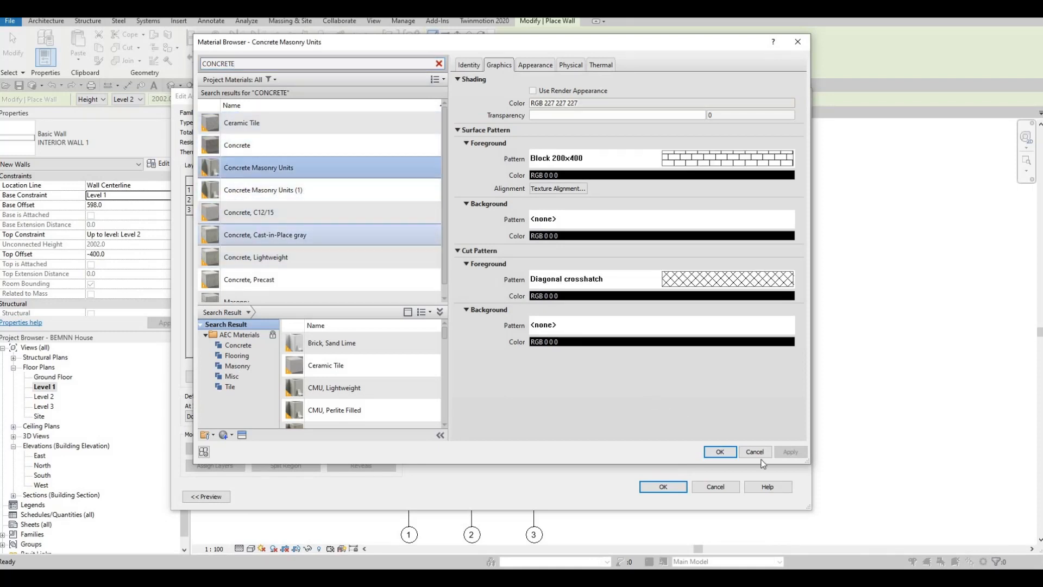
pyautogui.click(720, 451)
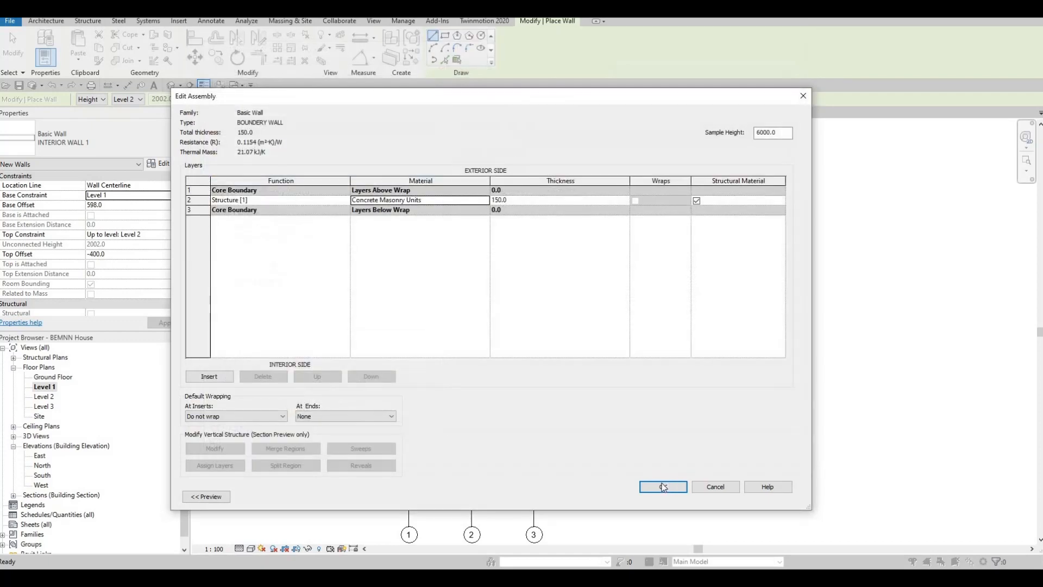
pyautogui.click(664, 486)
pyautogui.press('Return')
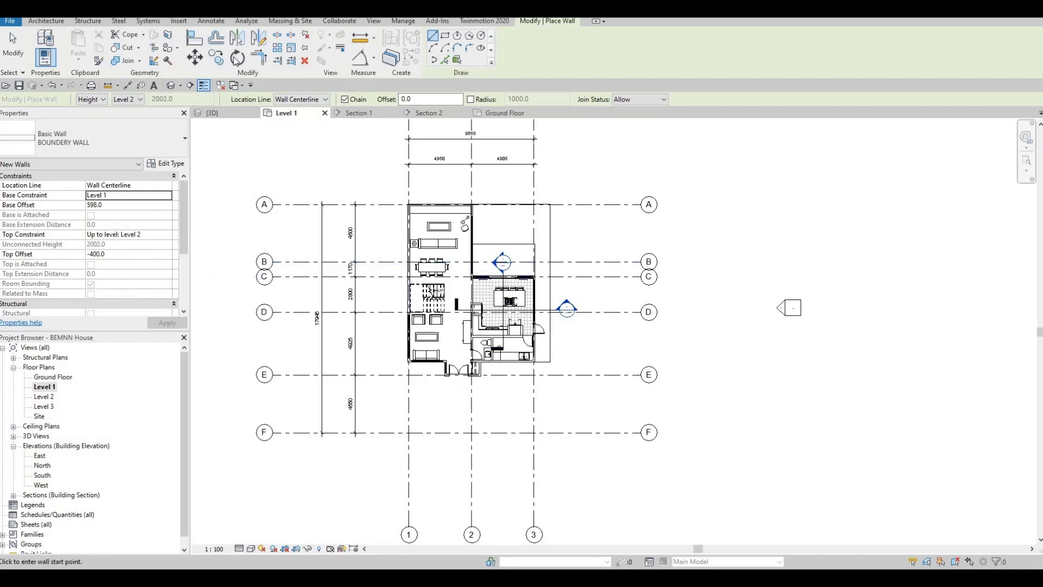
# - Draw two connected BOUNDERY WALL segments along the outer floor edge, from the corner near the kitchen sink to the far corner and back to the house
pyautogui.scroll(3, 564, 356)
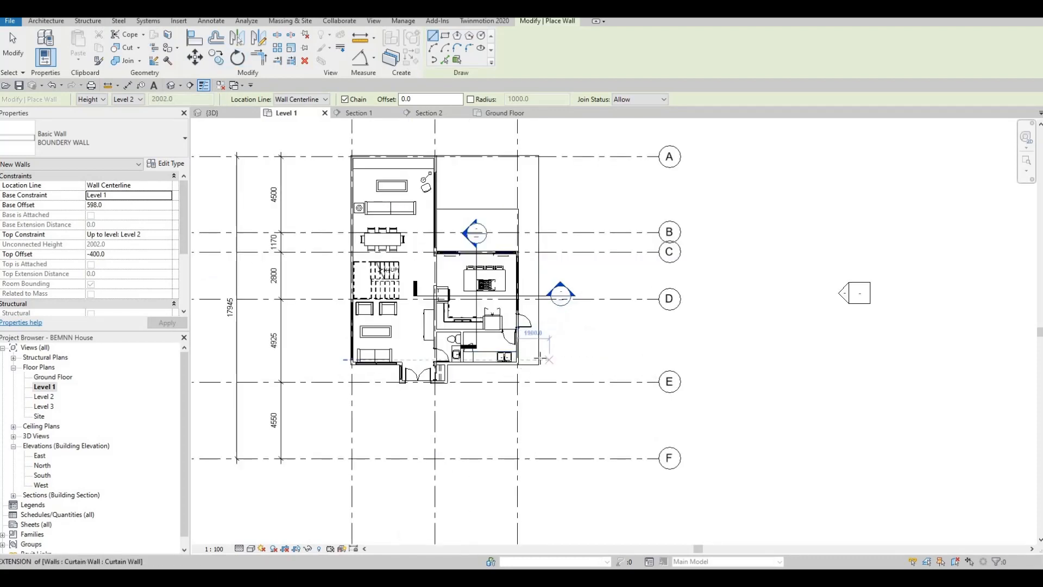
pyautogui.scroll(5, 538, 367)
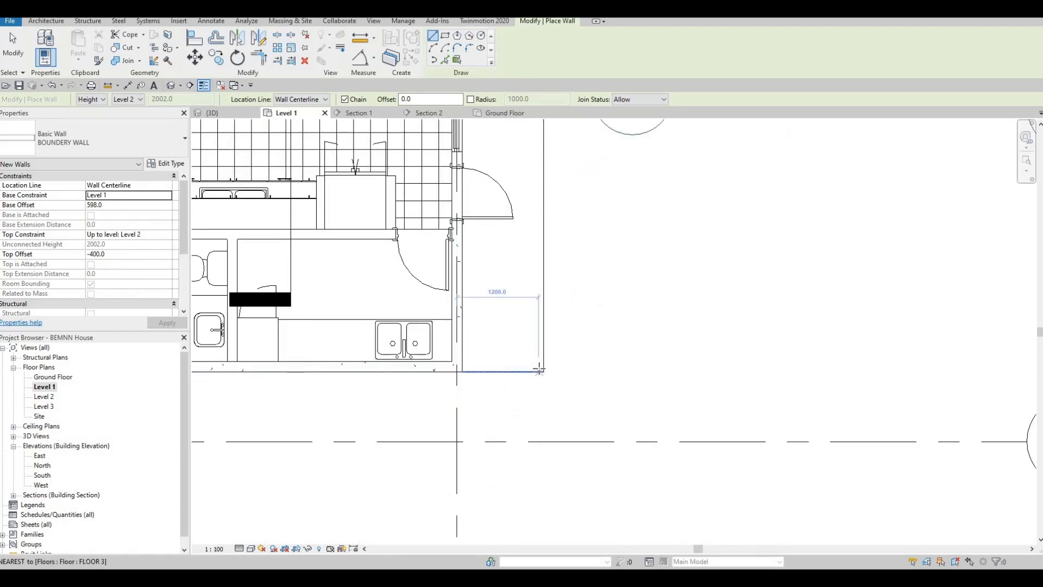
pyautogui.click(540, 371)
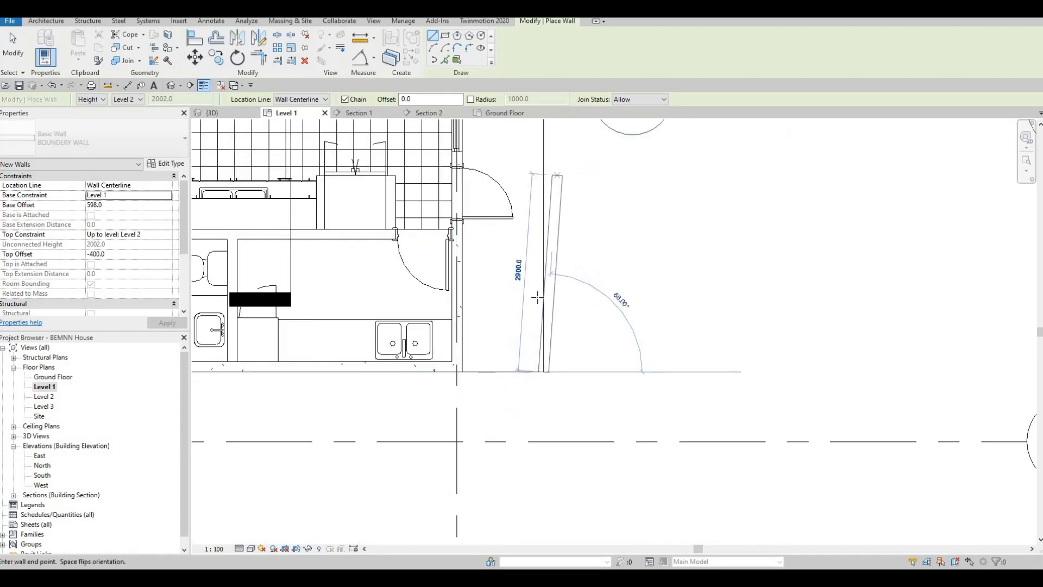
pyautogui.moveTo(537, 323); pyautogui.dragTo(521, 469, button='middle')
pyautogui.scroll(-2, 524, 353)
pyautogui.click(511, 185)
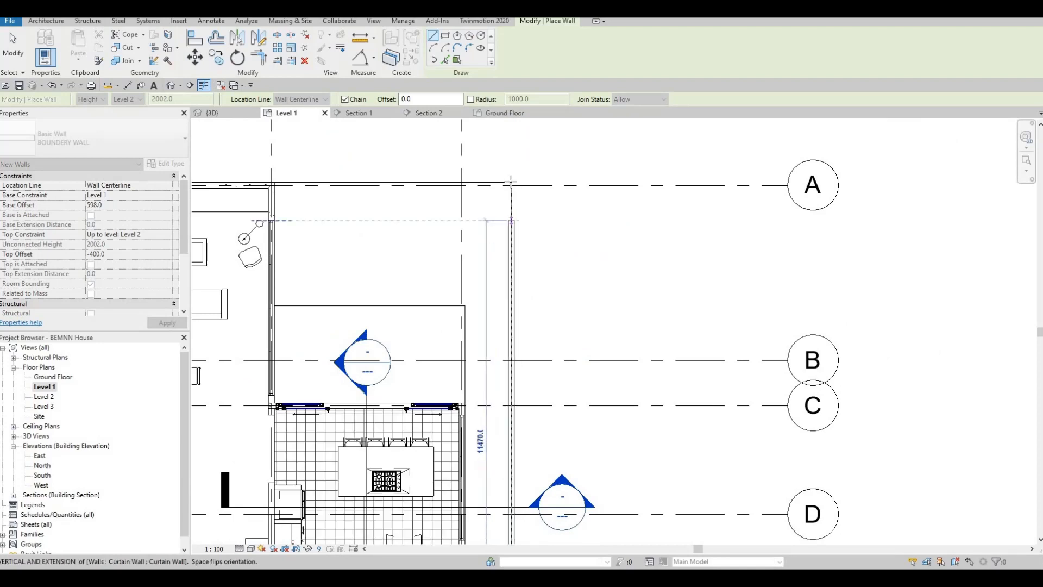
pyautogui.click(309, 189)
pyautogui.press('Escape')
pyautogui.press('Escape')
pyautogui.press('Escape')
pyautogui.press('Escape')
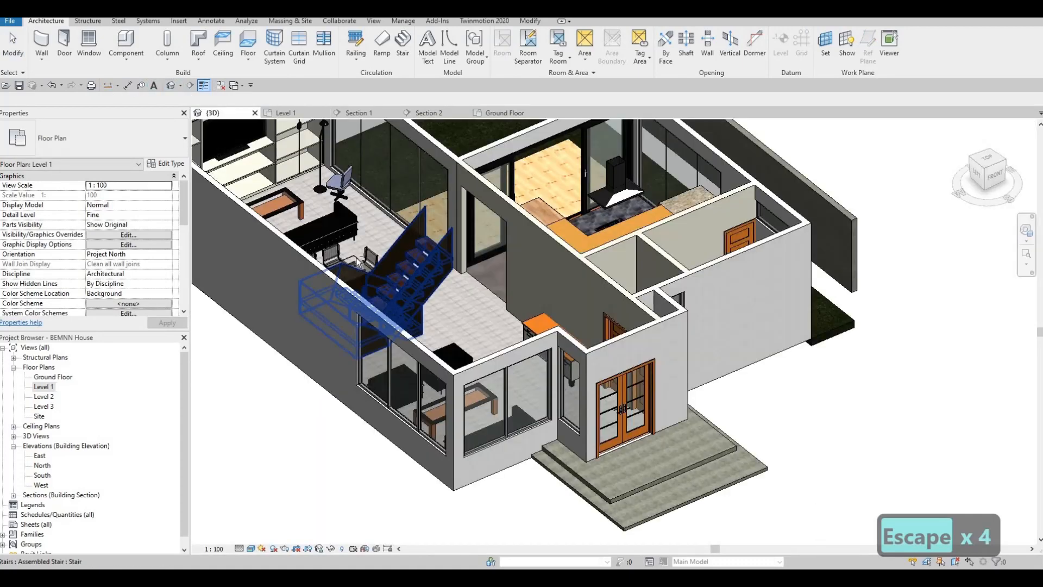
# - Select both connected boundary walls together in the 3D view
pyautogui.moveTo(386, 258); pyautogui.dragTo(466, 207, button='middle')
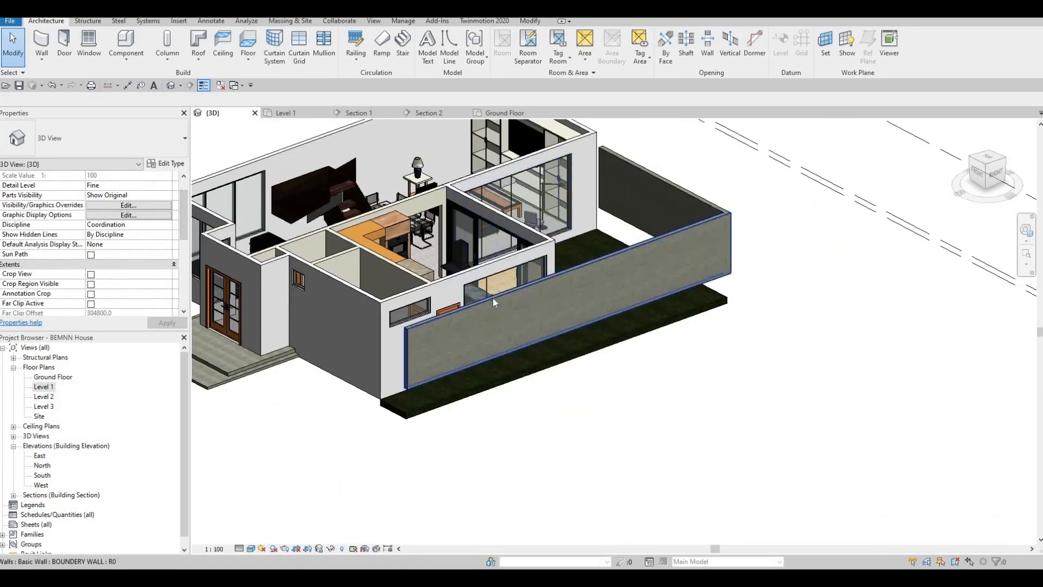
pyautogui.press('Tab')
pyautogui.click(494, 298)
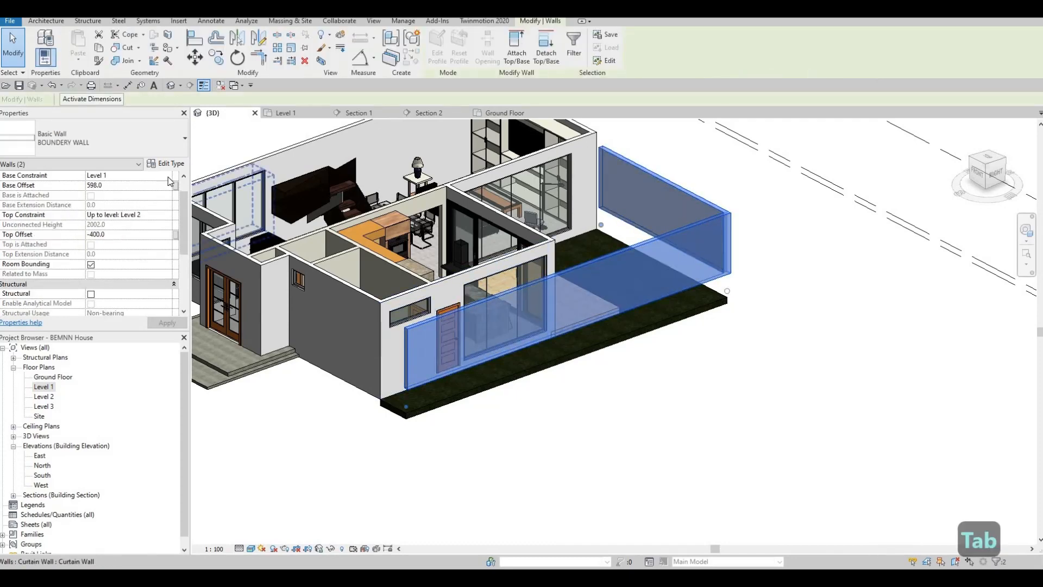
# - Try to constrain the two boundary walls from Ground Floor up to Level 1
pyautogui.click(168, 176)
pyautogui.click(167, 176)
pyautogui.click(130, 186)
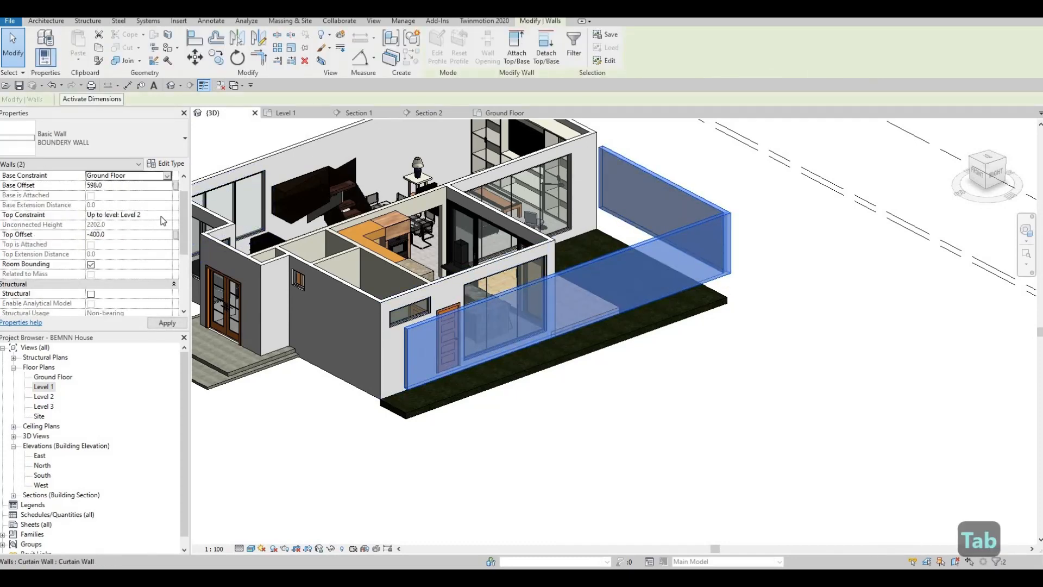
pyautogui.click(167, 216)
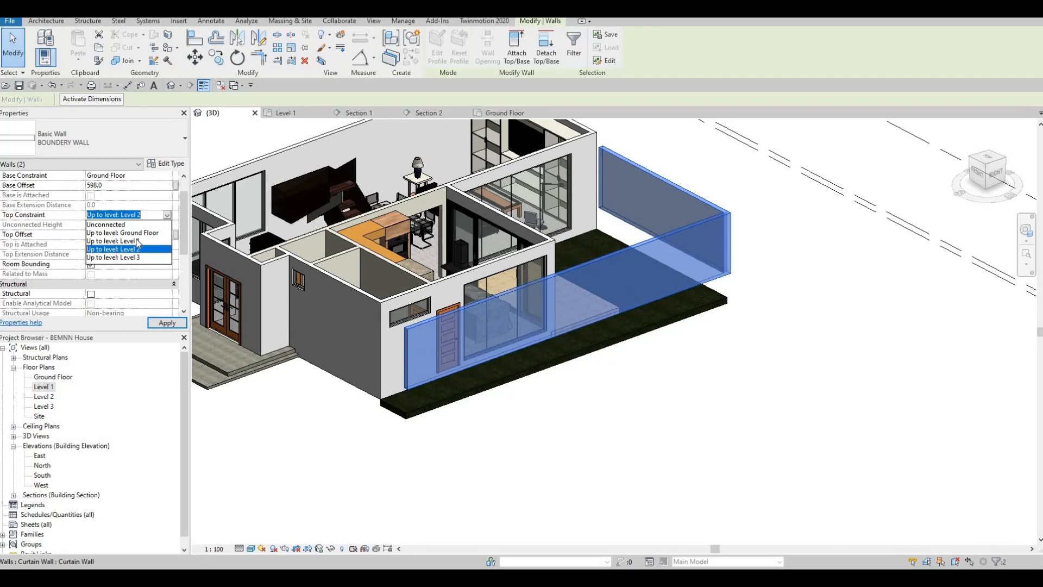
pyautogui.click(137, 242)
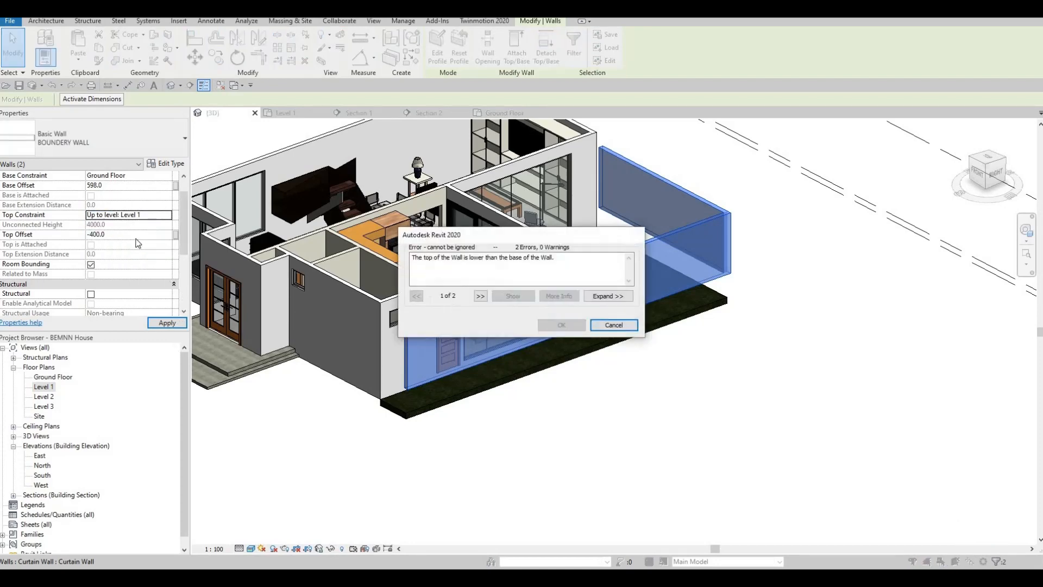
pyautogui.press('Escape')
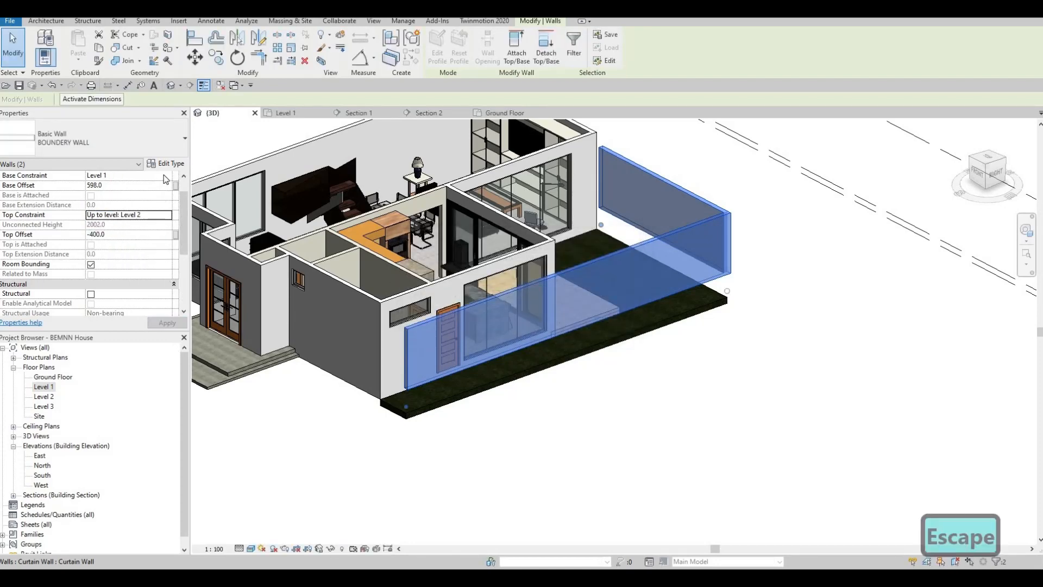
# - Set the base constraint of both boundary walls to Ground Floor with a base offset of 0
pyautogui.click(167, 175)
pyautogui.click(106, 185)
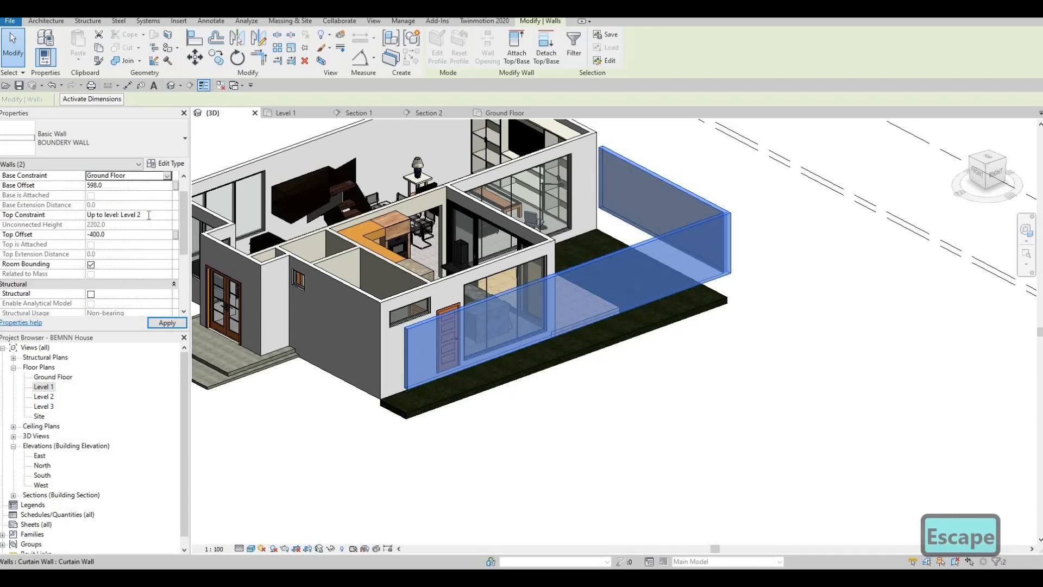
pyautogui.click(165, 323)
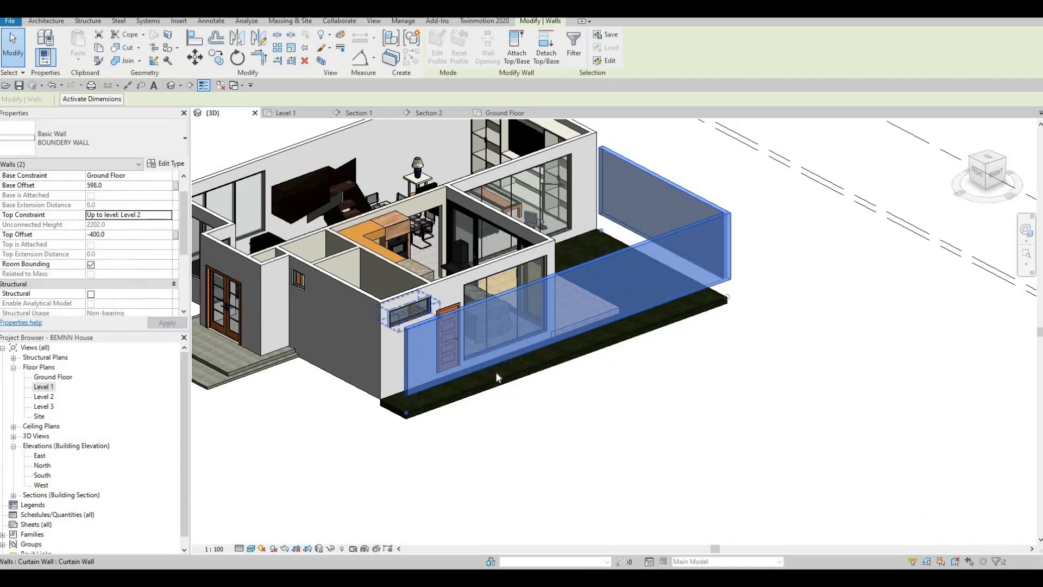
pyautogui.keyDown('shift'); pyautogui.moveTo(540, 355); pyautogui.dragTo(589, 350, button='middle'); pyautogui.keyUp('shift')
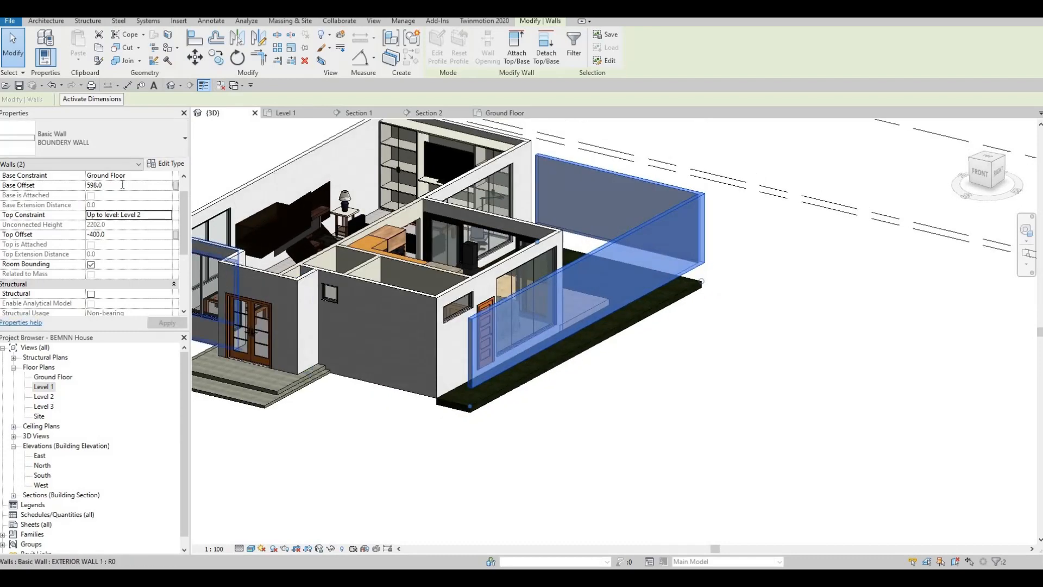
pyautogui.write('0')
pyautogui.press('Return')
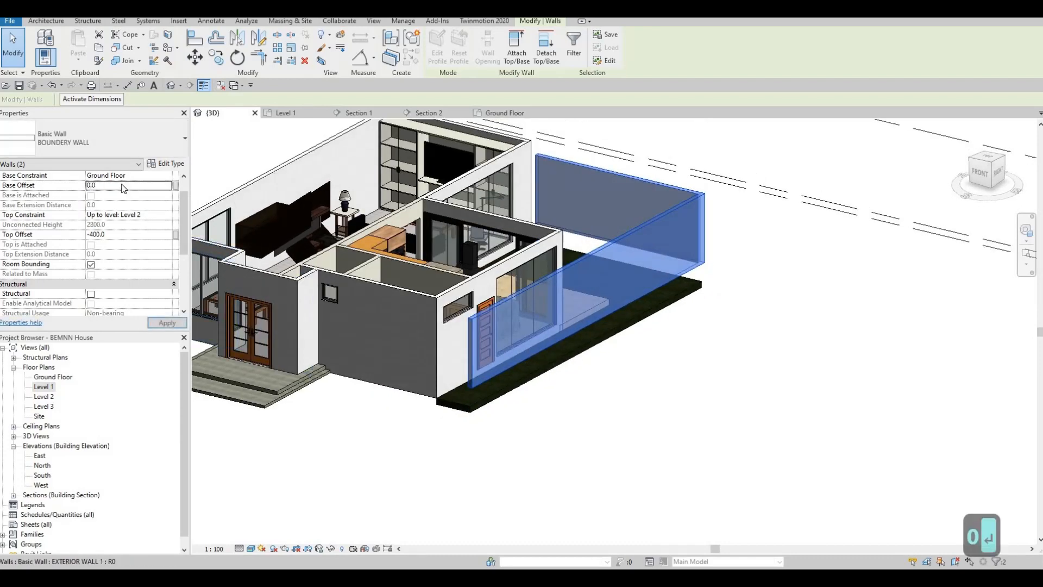
pyautogui.click(169, 322)
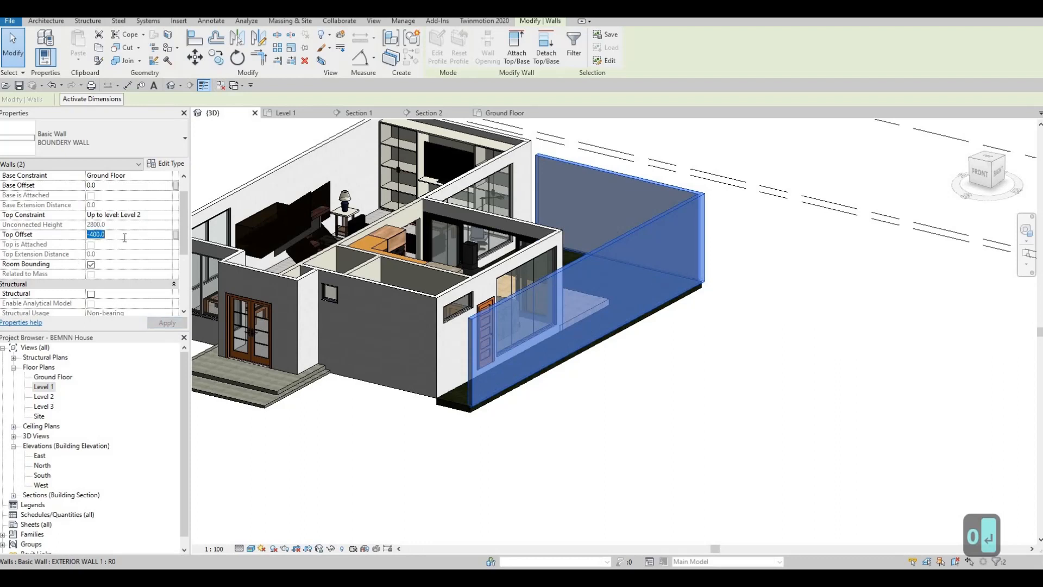
# - Try a top offset of -800 on both selected boundary walls
pyautogui.write('-')
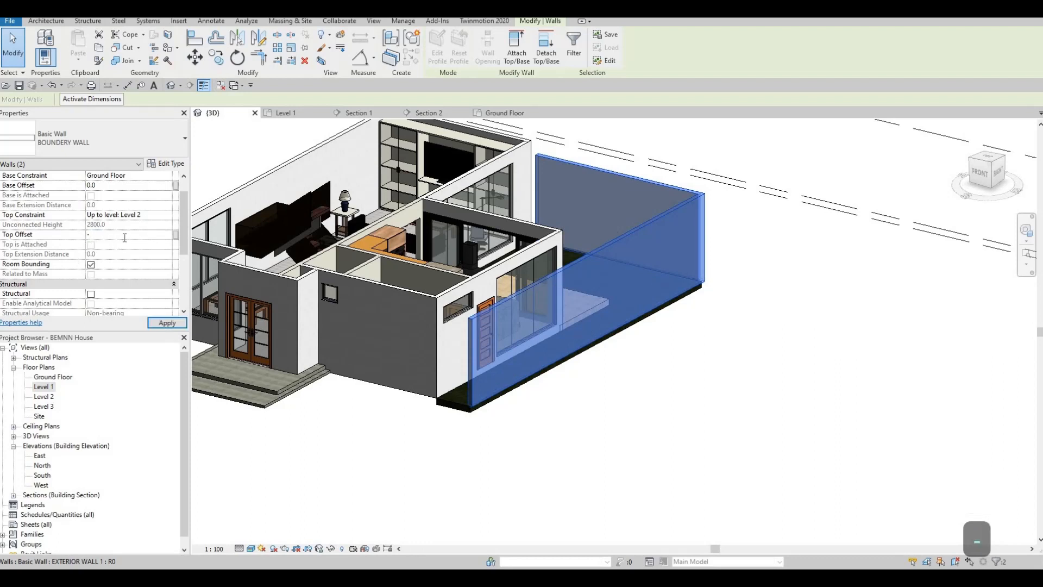
pyautogui.write('800')
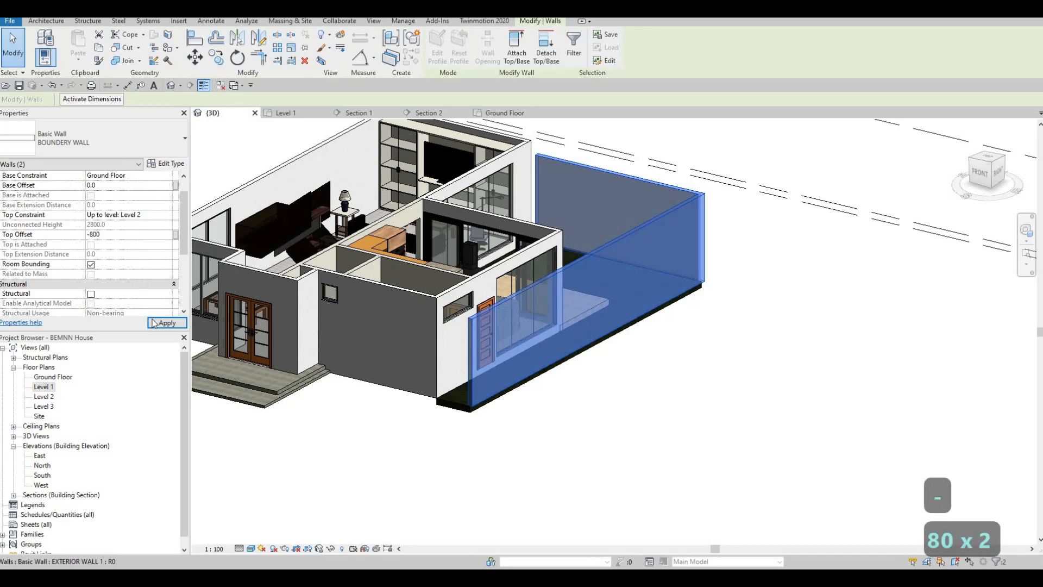
pyautogui.click(163, 323)
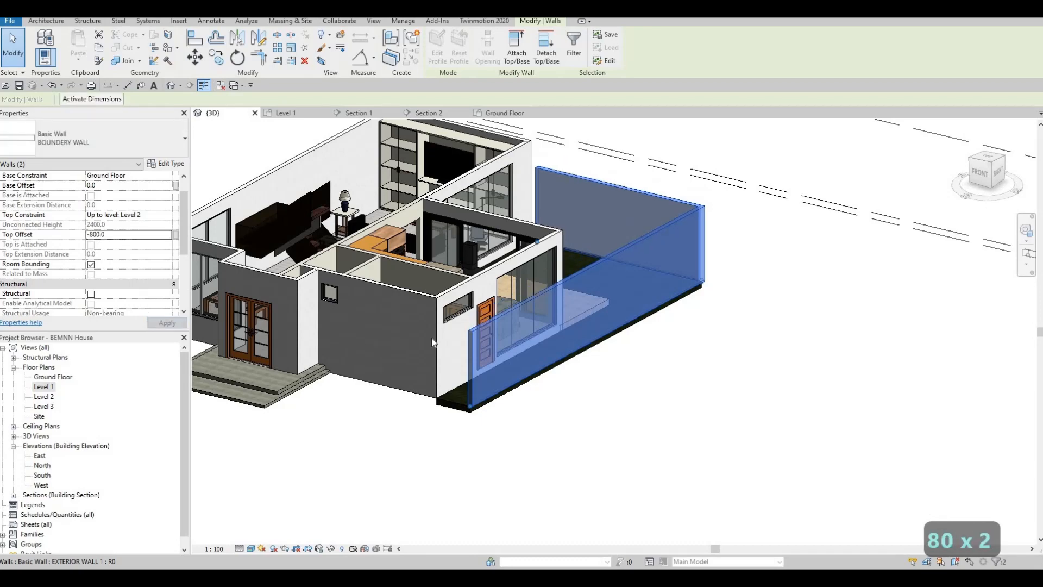
pyautogui.moveTo(456, 342); pyautogui.dragTo(459, 341, button='middle')
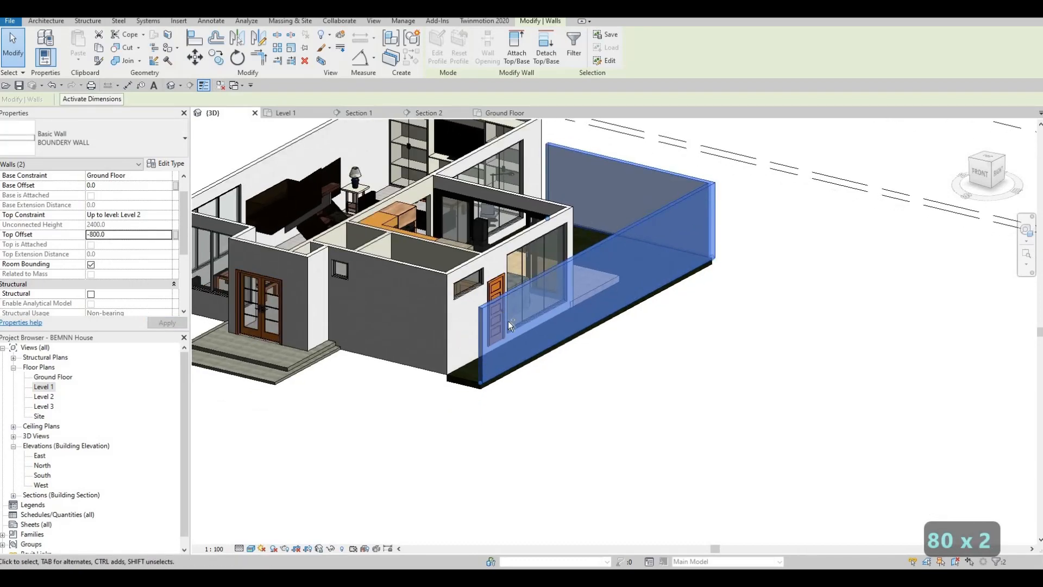
pyautogui.keyDown('shift'); pyautogui.moveTo(351, 312); pyautogui.dragTo(228, 201, button='middle'); pyautogui.keyUp('shift')
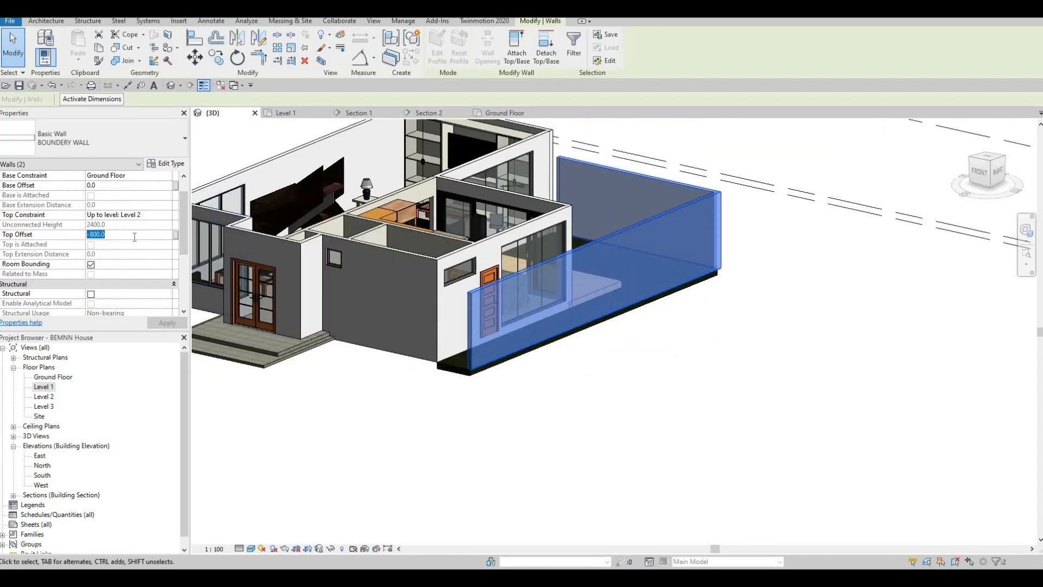
# - Set the top offset of both boundary walls to -1000 and clear the selection
pyautogui.click(134, 237)
pyautogui.write('-')
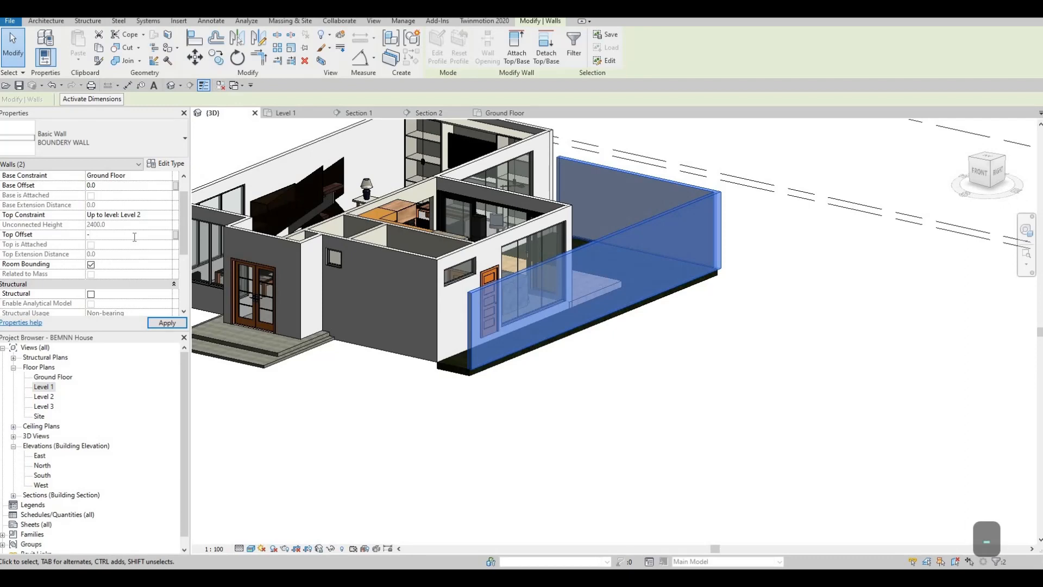
pyautogui.write('1000.0')
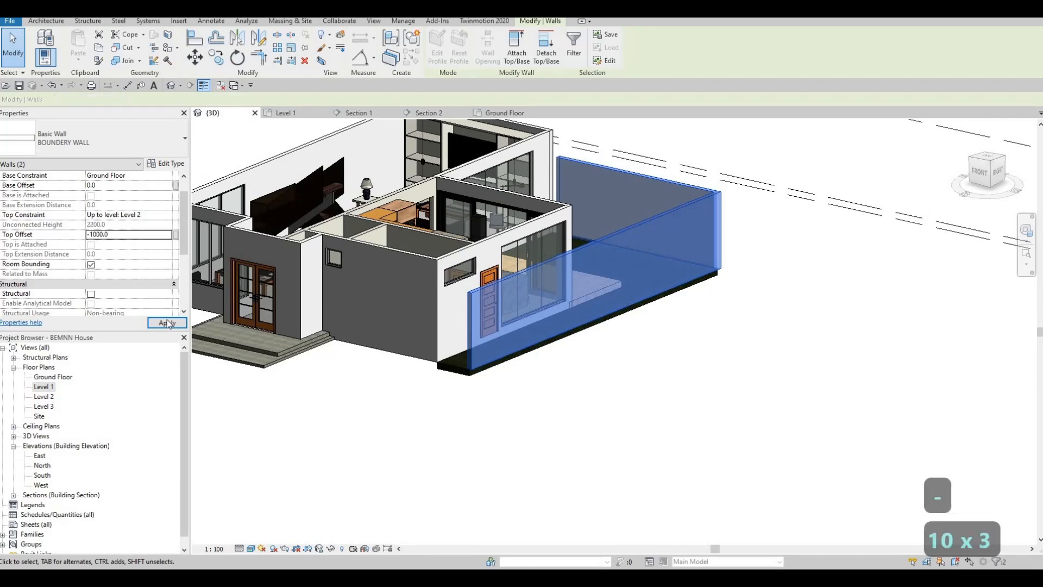
pyautogui.click(168, 323)
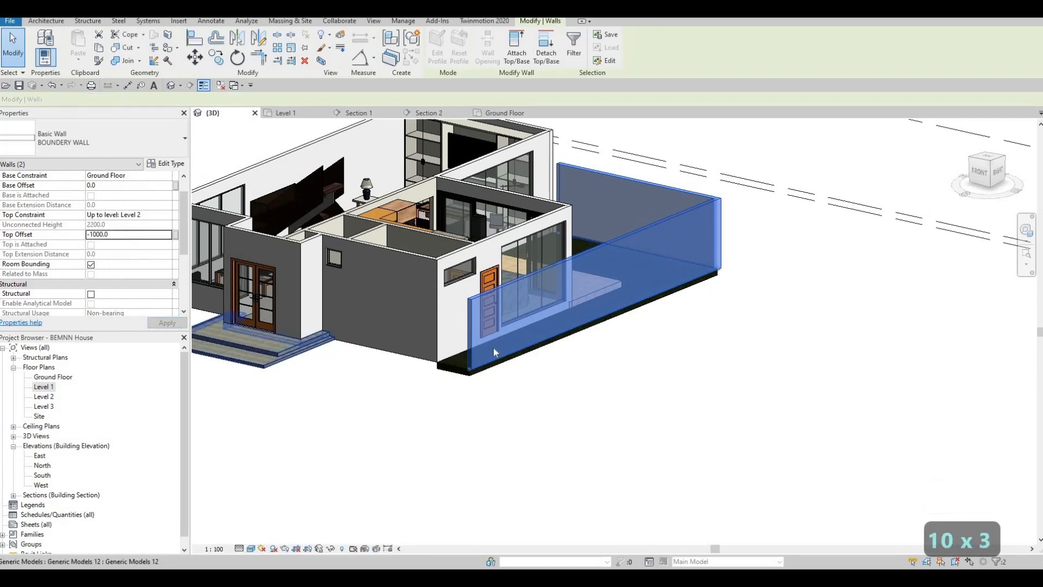
pyautogui.scroll(-3, 493, 348)
pyautogui.press('Escape')
pyautogui.press('Escape')
# - Inspect the lowered boundary walls and the front of the house from several angles in 3D
pyautogui.keyDown('shift'); pyautogui.moveTo(615, 316); pyautogui.dragTo(604, 332, button='middle'); pyautogui.keyUp('shift')
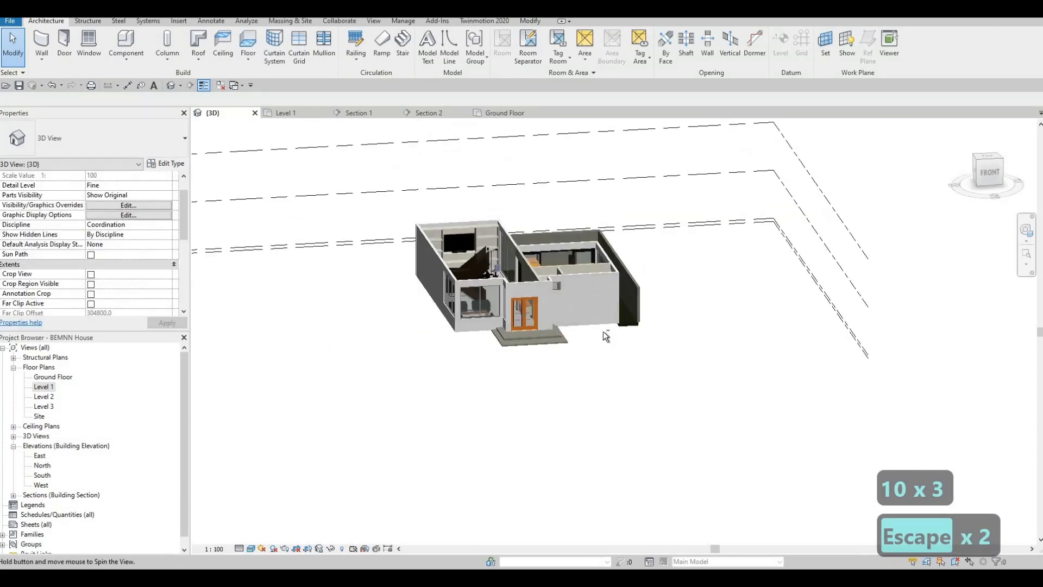
pyautogui.scroll(3, 606, 332)
pyautogui.keyDown('shift'); pyautogui.moveTo(633, 286); pyautogui.dragTo(628, 286, button='middle'); pyautogui.keyUp('shift')
pyautogui.scroll(2, 628, 286)
pyautogui.keyDown('shift'); pyautogui.moveTo(479, 302); pyautogui.dragTo(480, 305, button='middle'); pyautogui.keyUp('shift')
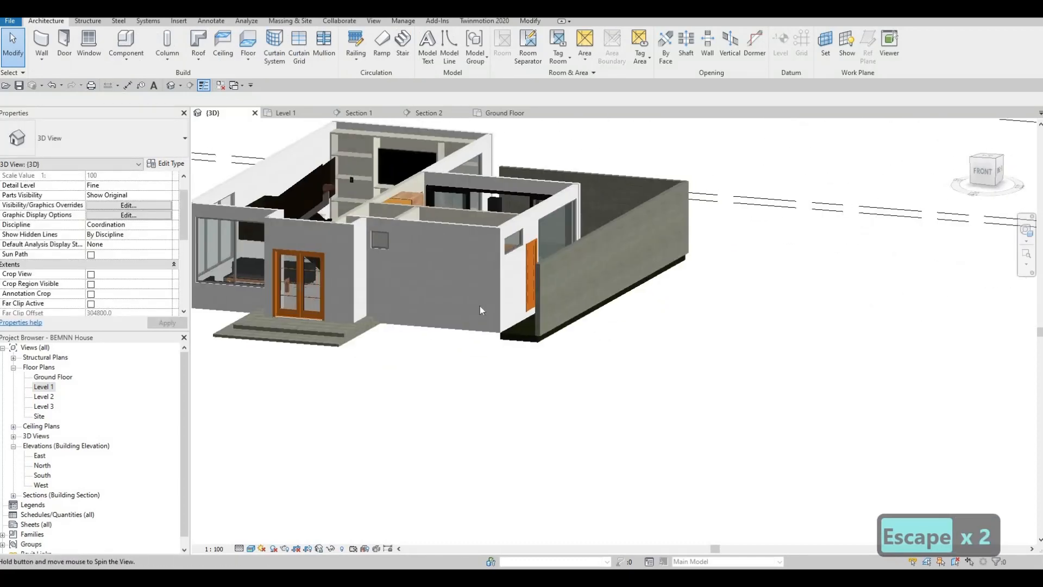
pyautogui.keyDown('shift'); pyautogui.moveTo(551, 315); pyautogui.dragTo(603, 374, button='middle'); pyautogui.keyUp('shift')
pyautogui.keyDown('shift'); pyautogui.moveTo(602, 283); pyautogui.dragTo(318, 275, button='middle'); pyautogui.keyUp('shift')
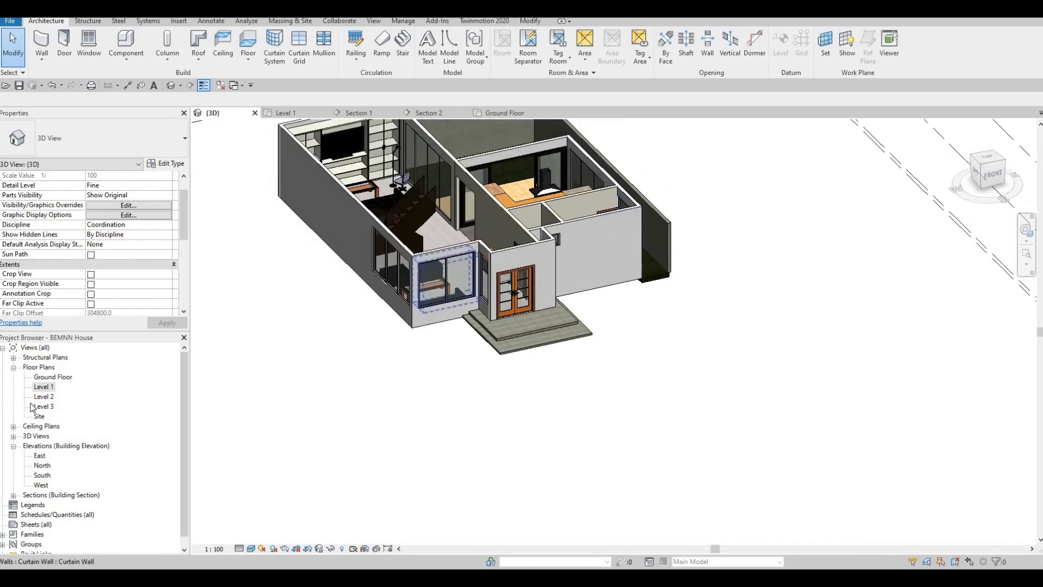
# - In the Level 1 plan, create a similar boundary wall along grid F, from grid 1 to in line with the long side boundary wall
pyautogui.moveTo(505, 293); pyautogui.dragTo(529, 223, button='middle')
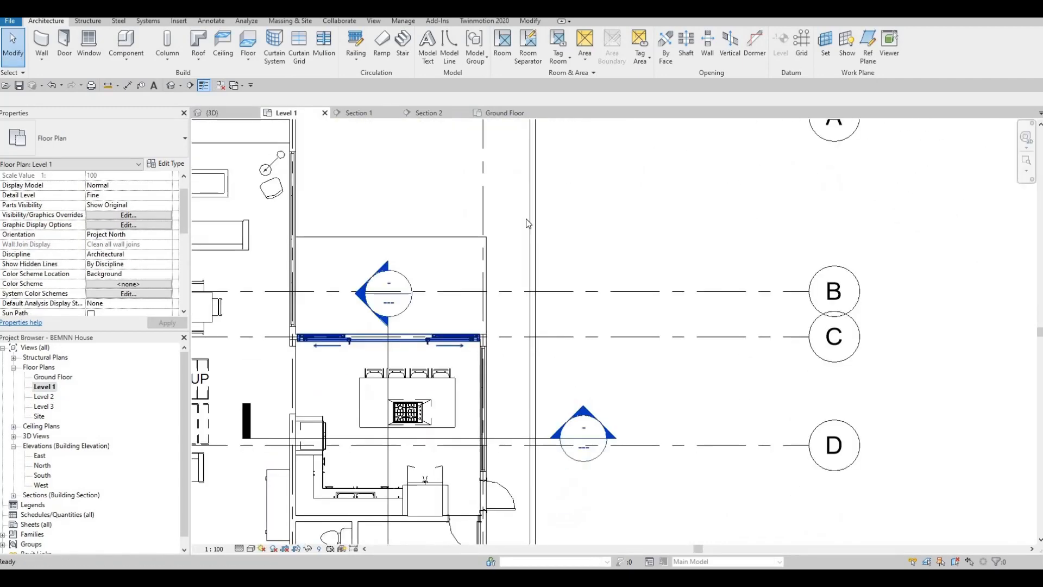
pyautogui.scroll(-2, 550, 348)
pyautogui.moveTo(550, 347); pyautogui.dragTo(565, 210, button='middle')
pyautogui.press('Escape')
pyautogui.click(561, 210)
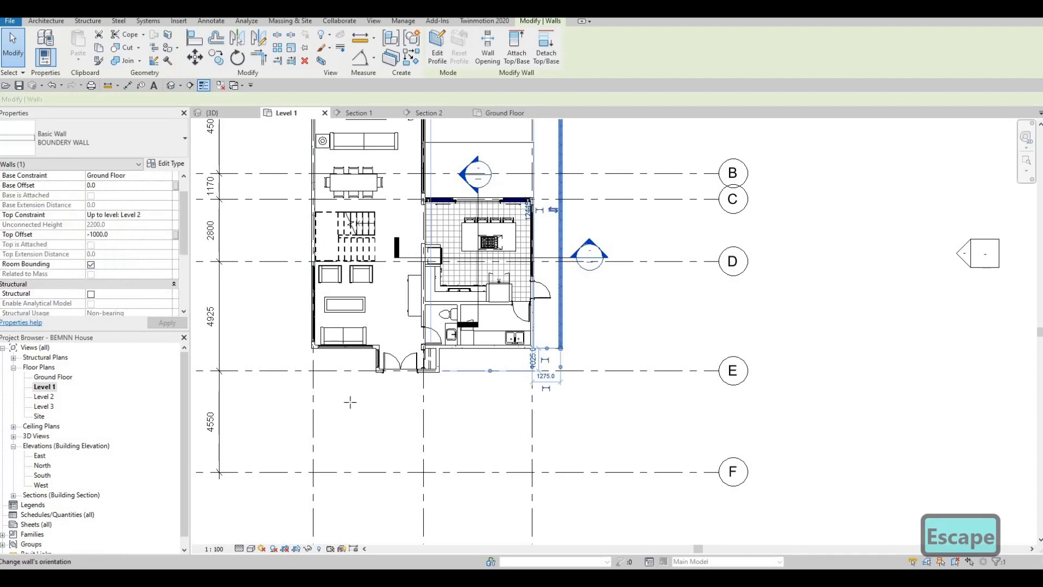
pyautogui.press('c')
pyautogui.press('s')
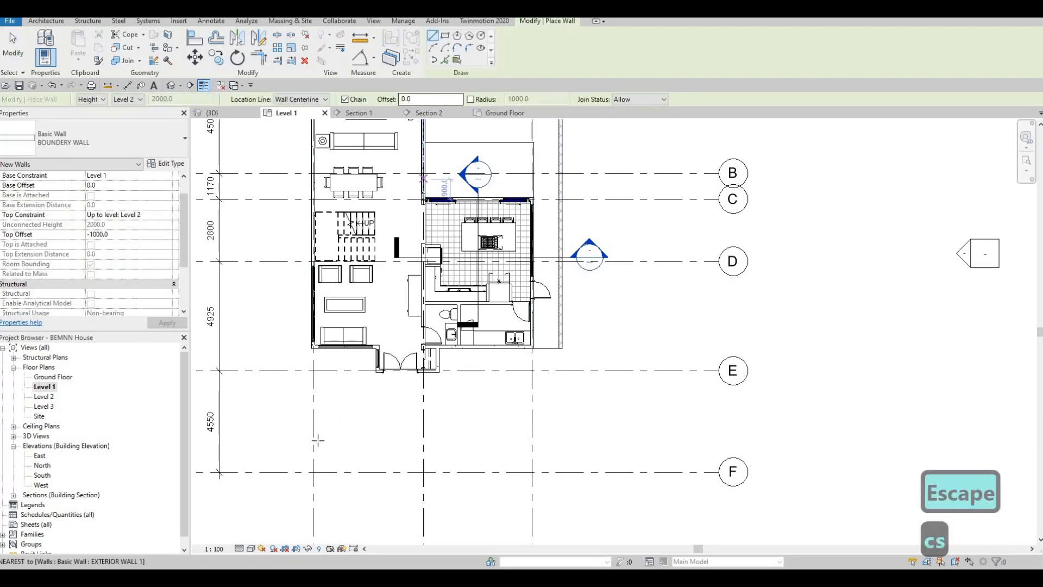
pyautogui.click(313, 472)
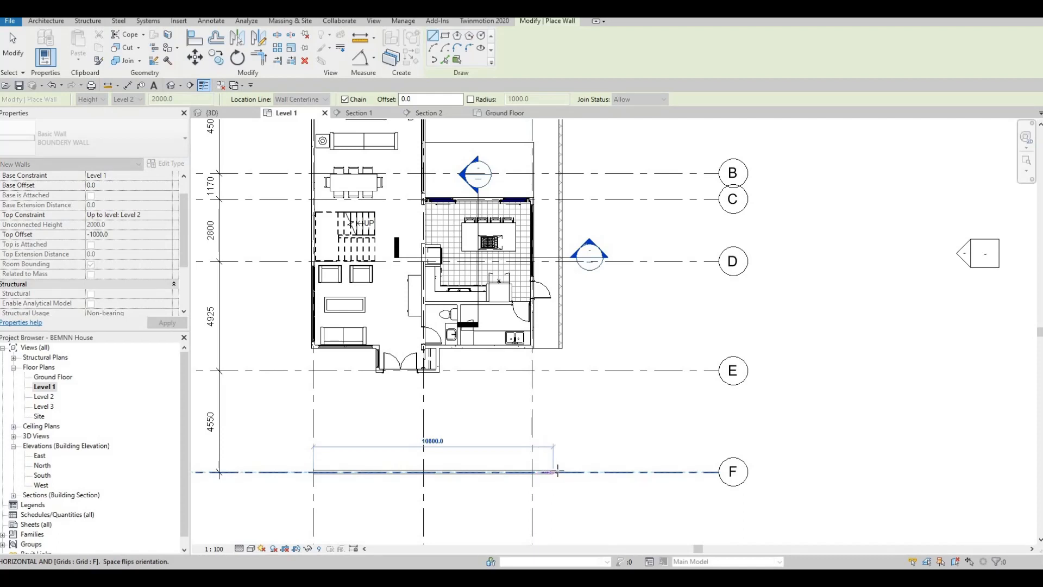
pyautogui.click(558, 472)
pyautogui.press('Escape')
pyautogui.press('Escape')
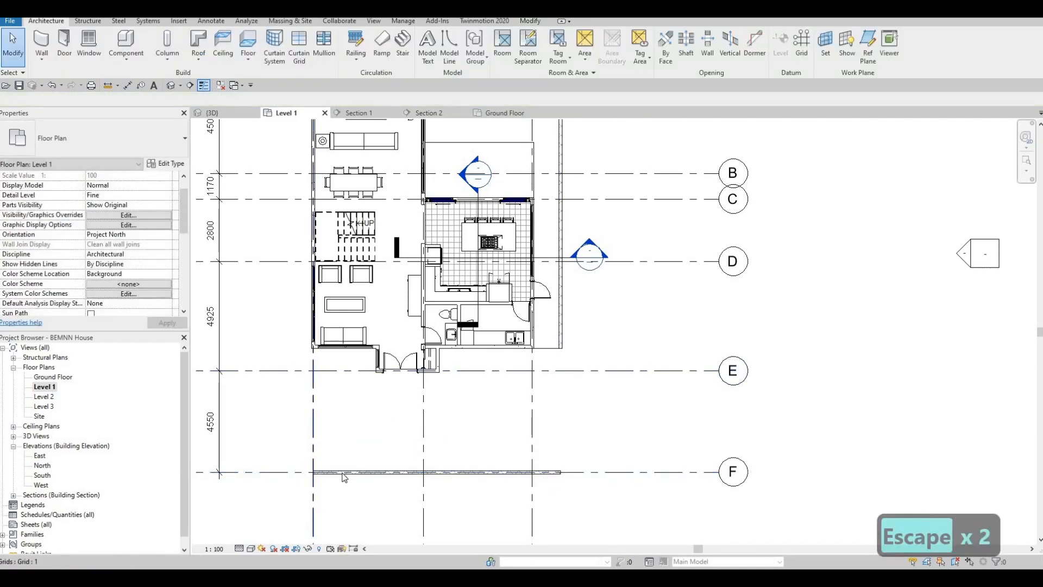
# - Draw a similar boundary wall along grid 1, from the end of the front boundary wall at grid F up to grid E
pyautogui.click(344, 473)
pyautogui.press('c')
pyautogui.press('s')
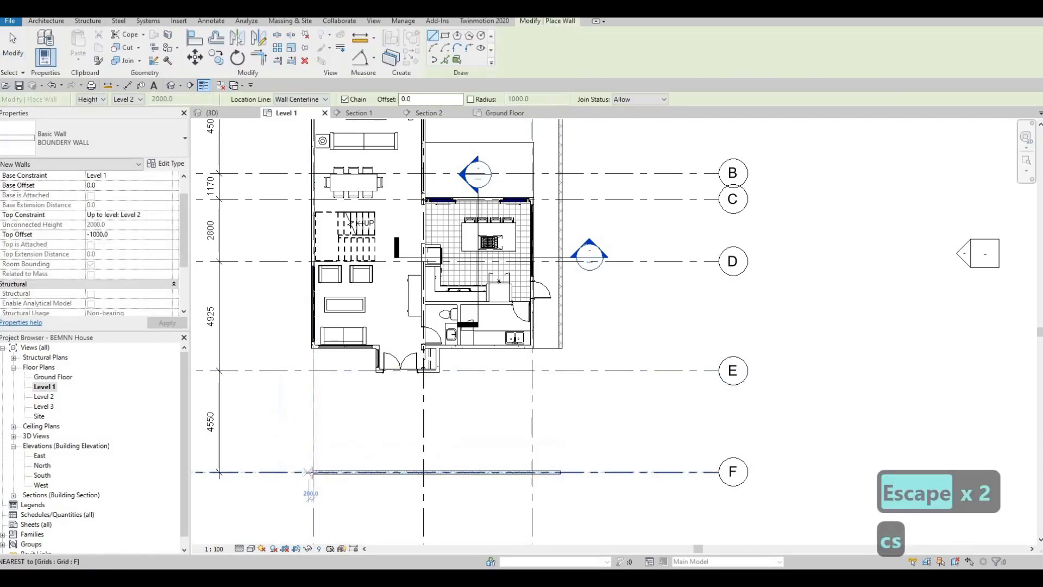
pyautogui.click(313, 472)
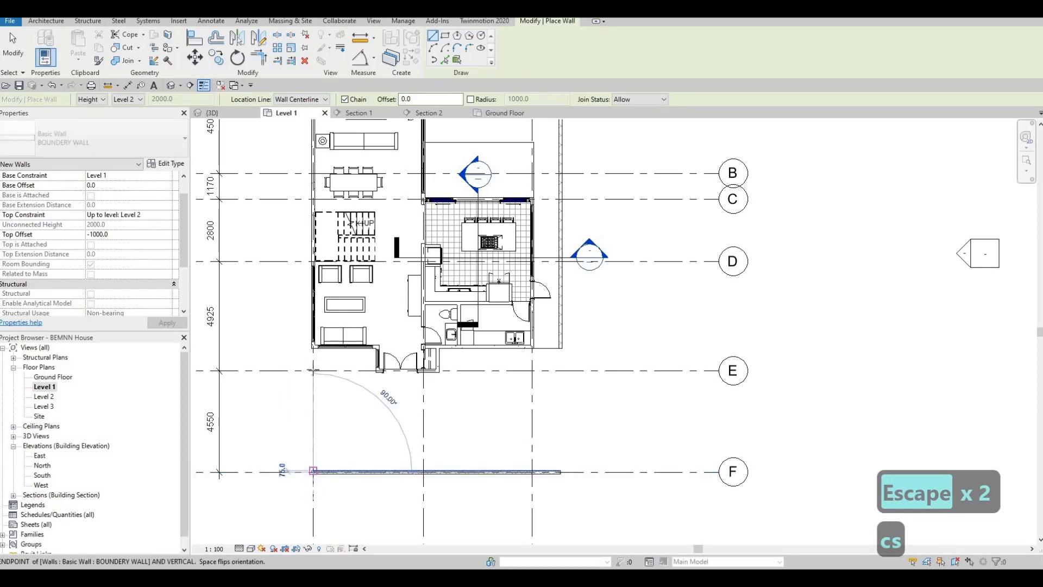
pyautogui.click(313, 368)
pyautogui.press('Escape')
pyautogui.press('Escape')
pyautogui.press('Escape')
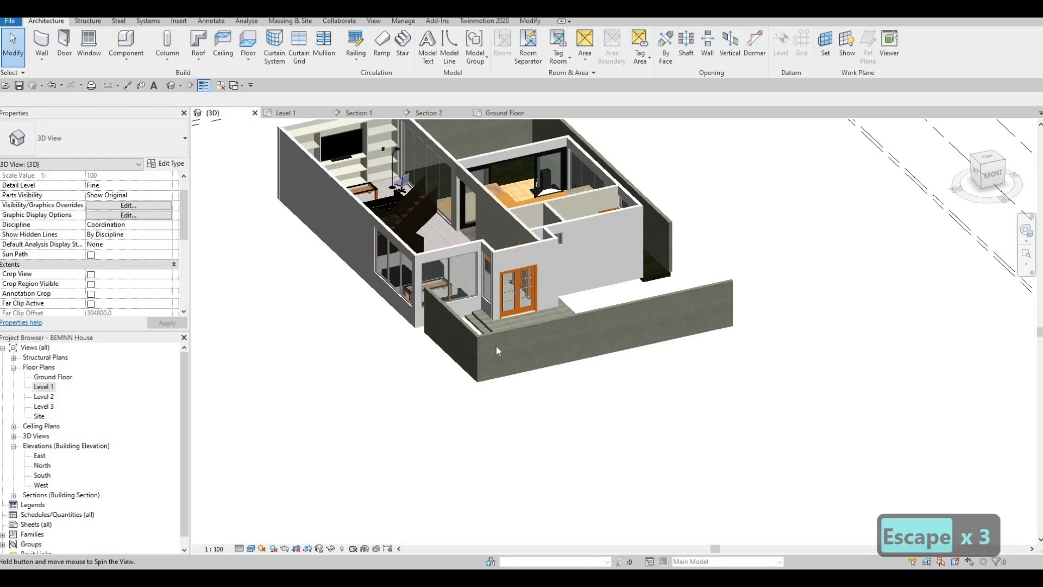
# - In the 3D view, trim/extend the long side boundary wall and the front boundary wall to meet at a corner
pyautogui.keyDown('shift'); pyautogui.moveTo(497, 347); pyautogui.dragTo(402, 379, button='middle'); pyautogui.keyUp('shift')
pyautogui.scroll(4, 358, 326)
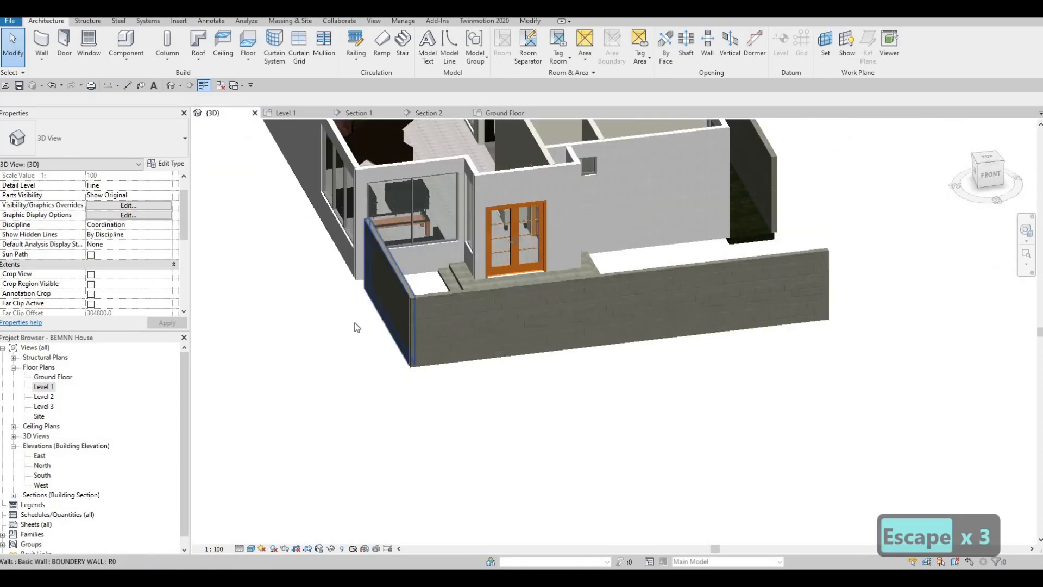
pyautogui.moveTo(603, 346); pyautogui.dragTo(461, 396, button='middle')
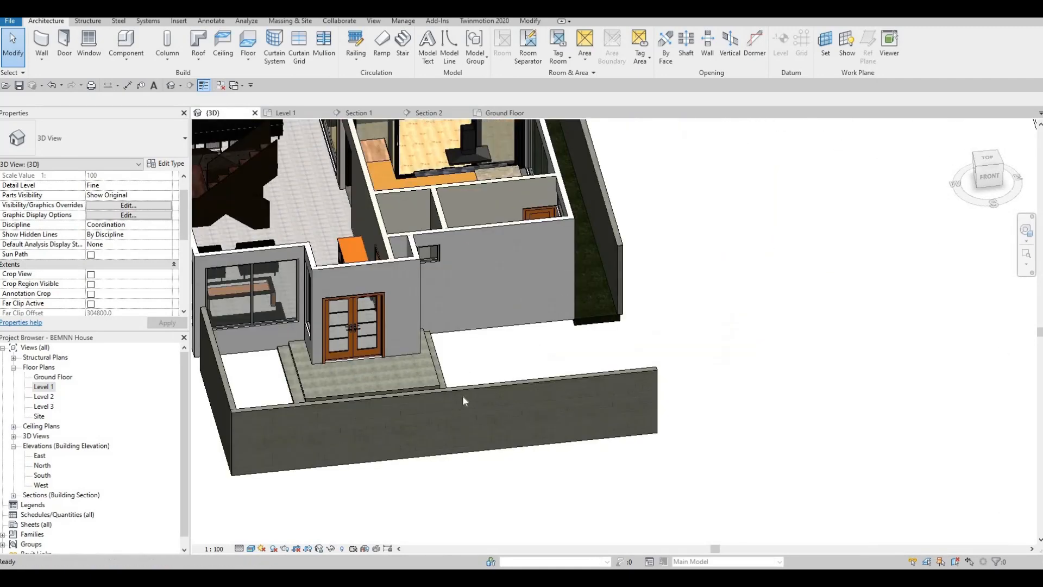
pyautogui.scroll(-1, 461, 395)
pyautogui.press('t')
pyautogui.press('r')
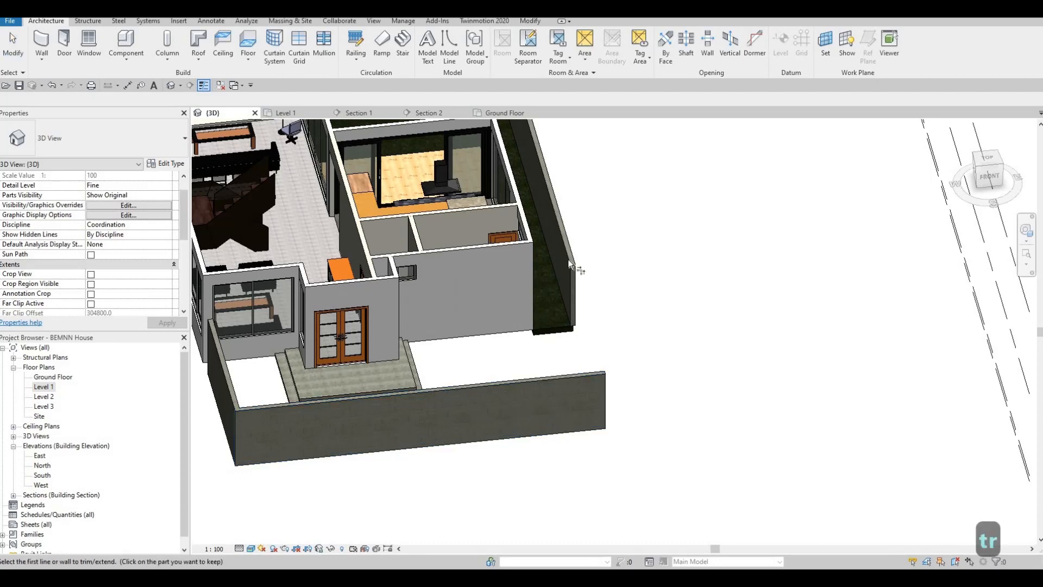
pyautogui.click(587, 386)
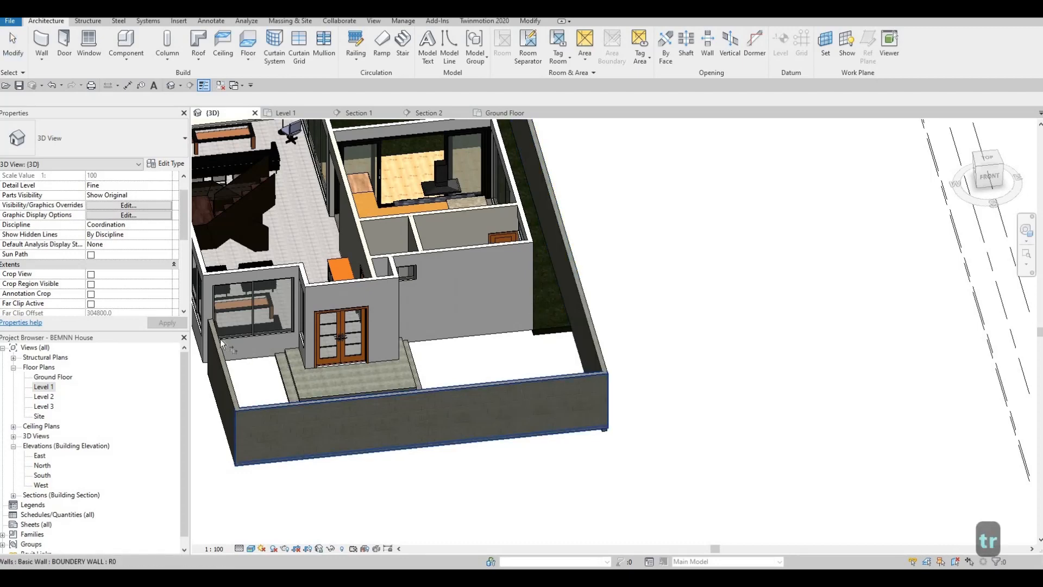
pyautogui.moveTo(326, 135); pyautogui.dragTo(364, 293, button='middle')
pyautogui.scroll(-1, 363, 272)
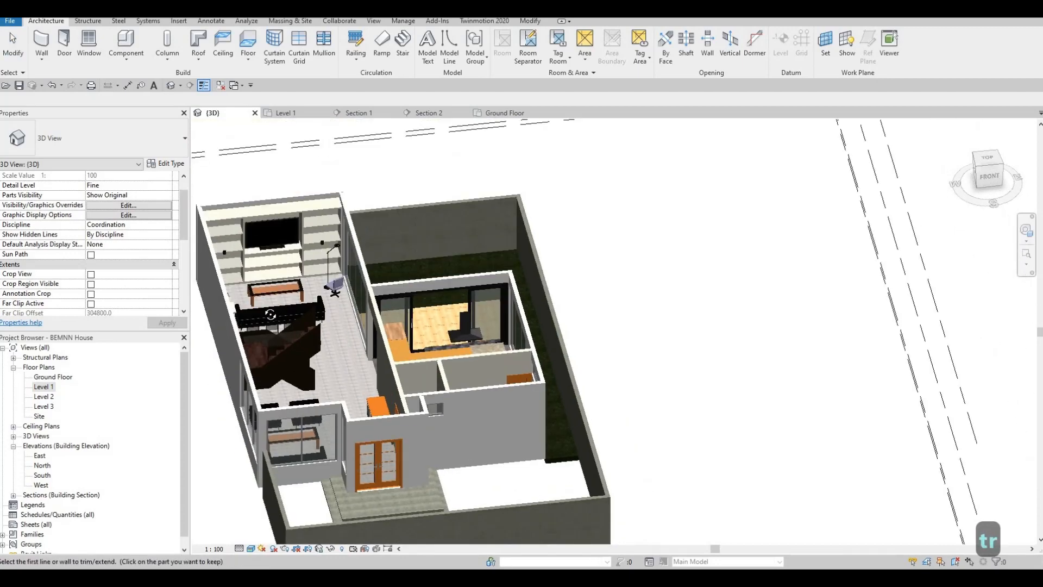
pyautogui.scroll(2, 363, 255)
pyautogui.keyDown('shift'); pyautogui.moveTo(456, 158); pyautogui.dragTo(326, 180, button='middle'); pyautogui.keyUp('shift')
pyautogui.scroll(2, 407, 293)
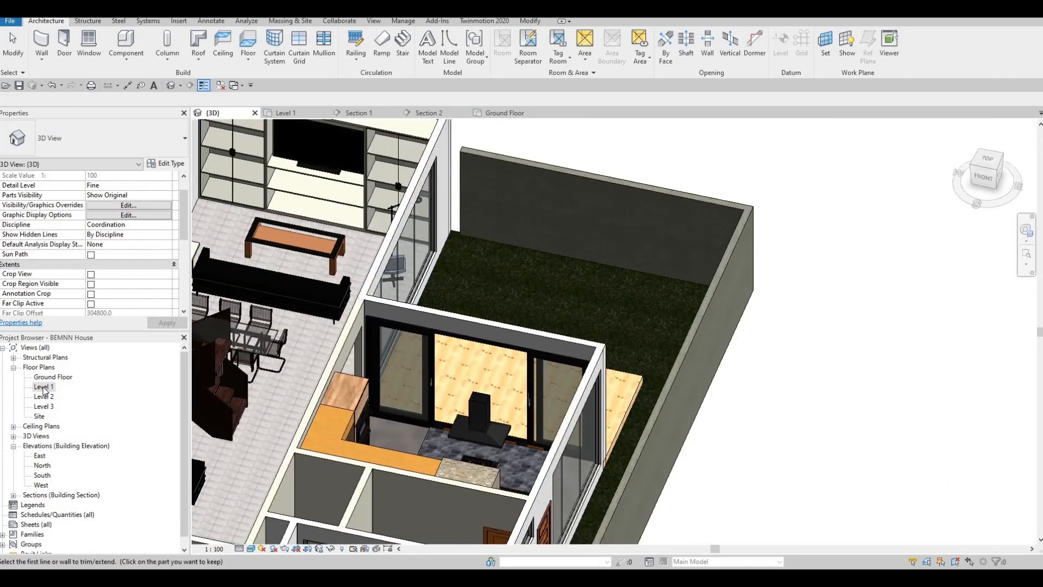
pyautogui.press('Escape')
pyautogui.press('Escape')
# - In the Level 1 plan, align the rear boundary wall with the house's rear wall near grid A
pyautogui.click(287, 113)
pyautogui.moveTo(476, 133); pyautogui.dragTo(477, 345, button='middle')
pyautogui.scroll(3, 434, 204)
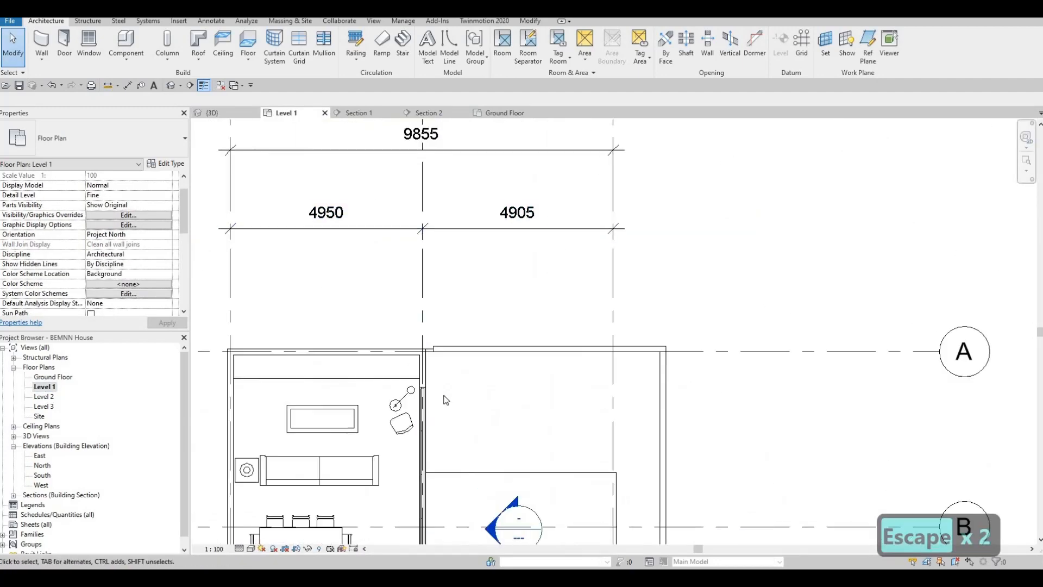
pyautogui.press('a')
pyautogui.press('l')
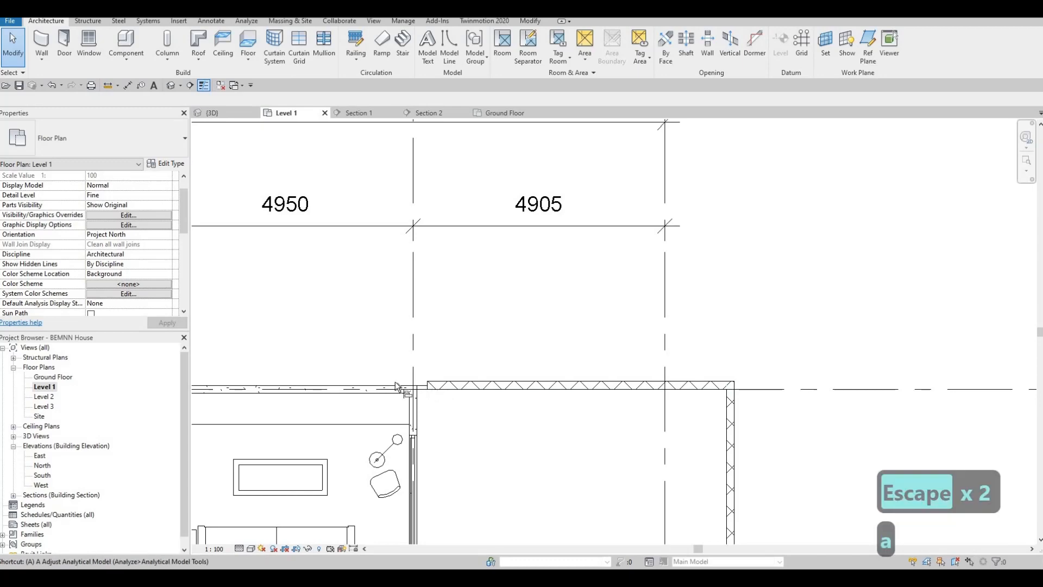
pyautogui.scroll(2, 429, 387)
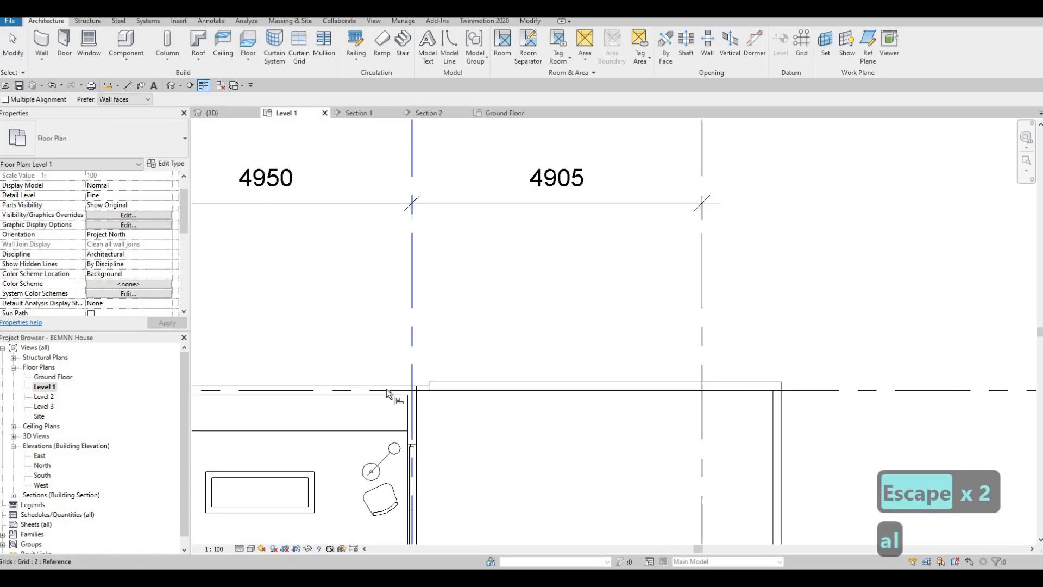
pyautogui.click(433, 397)
pyautogui.scroll(-2, 465, 369)
pyautogui.scroll(-3, 582, 330)
pyautogui.moveTo(581, 516); pyautogui.dragTo(584, 125, button='middle')
pyautogui.scroll(-1, 722, 259)
pyautogui.moveTo(722, 258); pyautogui.dragTo(722, 177, button='middle')
pyautogui.scroll(2, 686, 209)
pyautogui.click(692, 209)
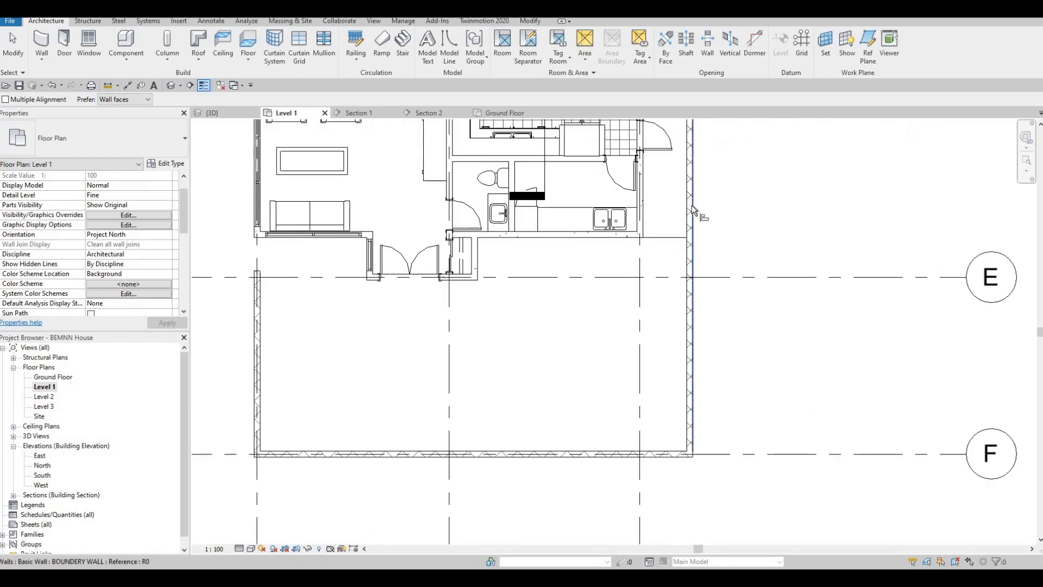
pyautogui.scroll(1, 680, 230)
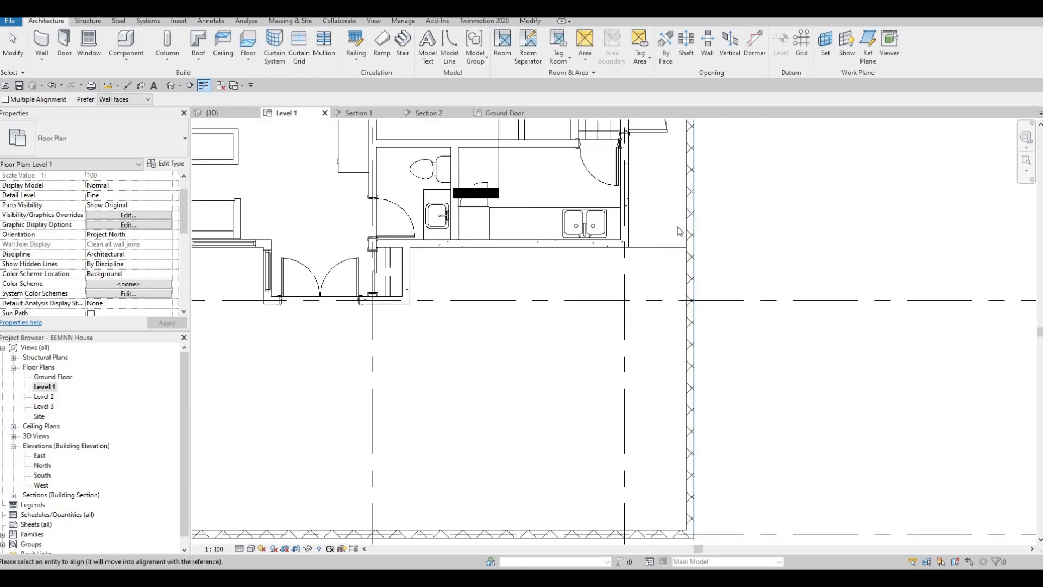
pyautogui.press('Escape')
pyautogui.press('Escape')
pyautogui.press('a')
pyautogui.press('l')
pyautogui.click(690, 222)
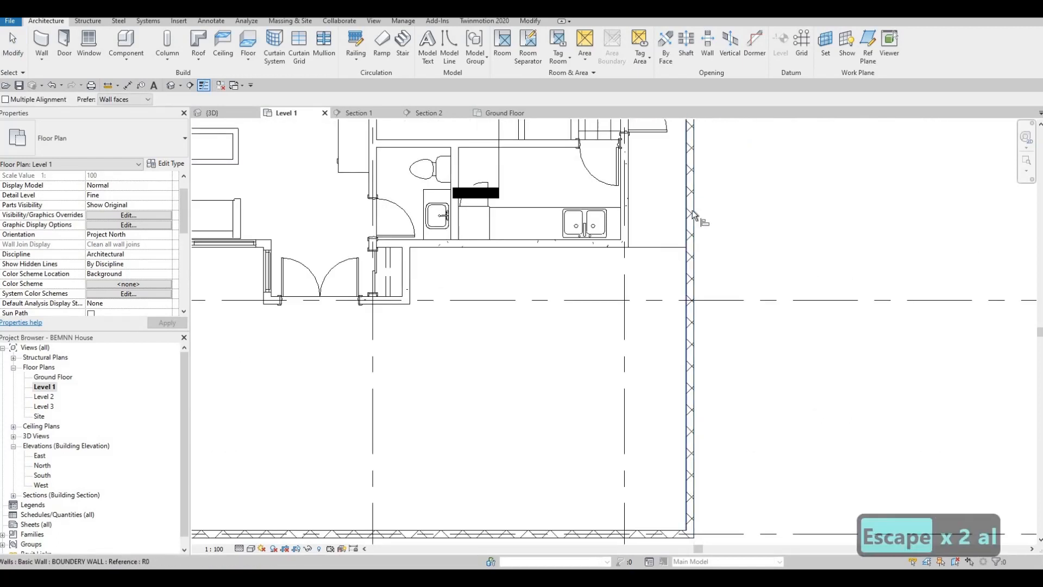
pyautogui.scroll(1, 692, 218)
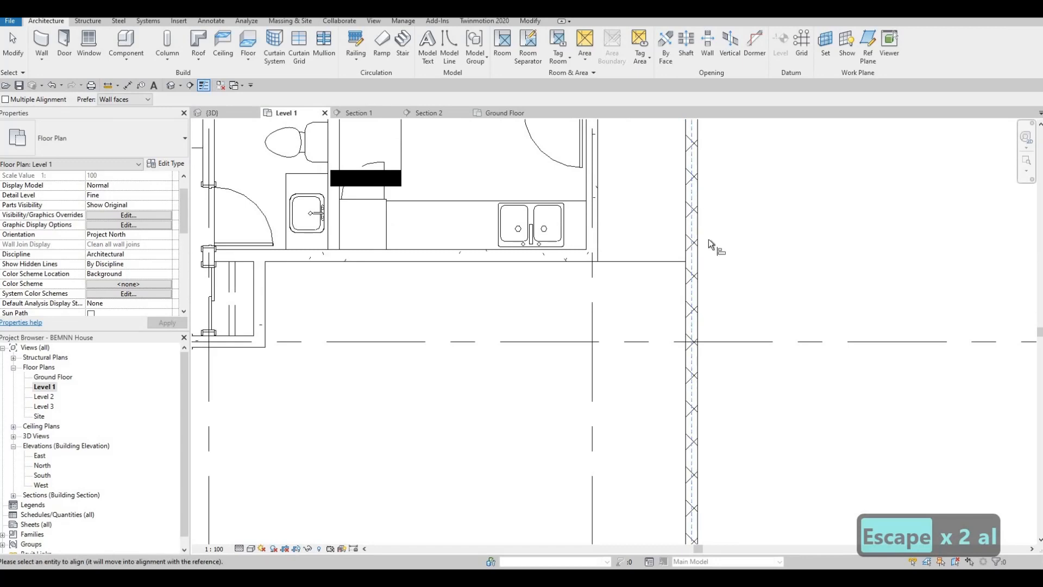
pyautogui.scroll(1, 700, 244)
pyautogui.press('Escape')
pyautogui.press('Escape')
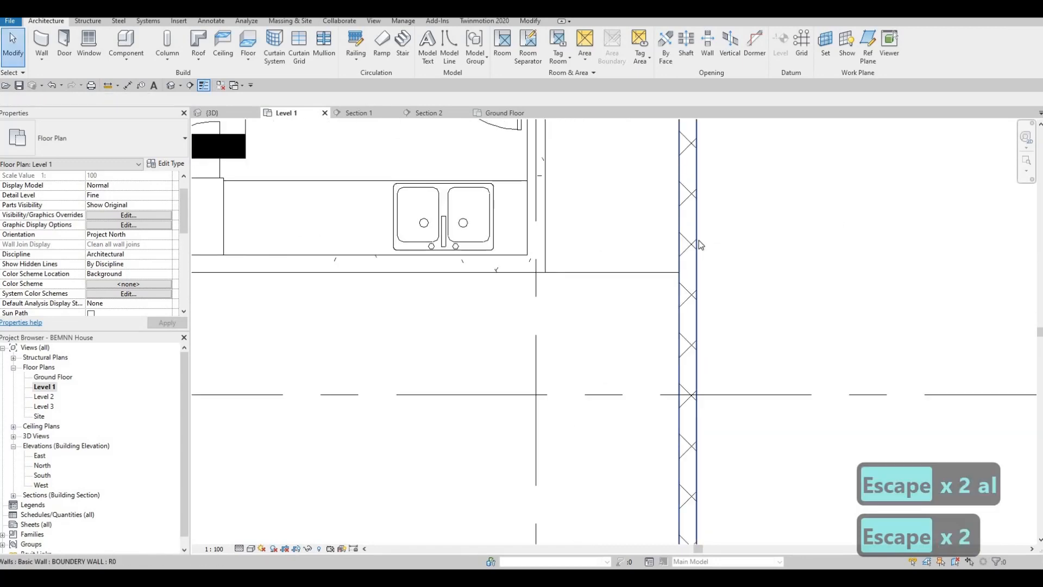
# - Nudge the long side boundary wall eight increments toward the house, off the floor's outer edge
pyautogui.click(700, 244)
pyautogui.press('Left')
pyautogui.press('Left')
pyautogui.press('Left')
pyautogui.press('Left')
pyautogui.press('Left')
pyautogui.press('Left')
pyautogui.press('Left')
pyautogui.press('Left')
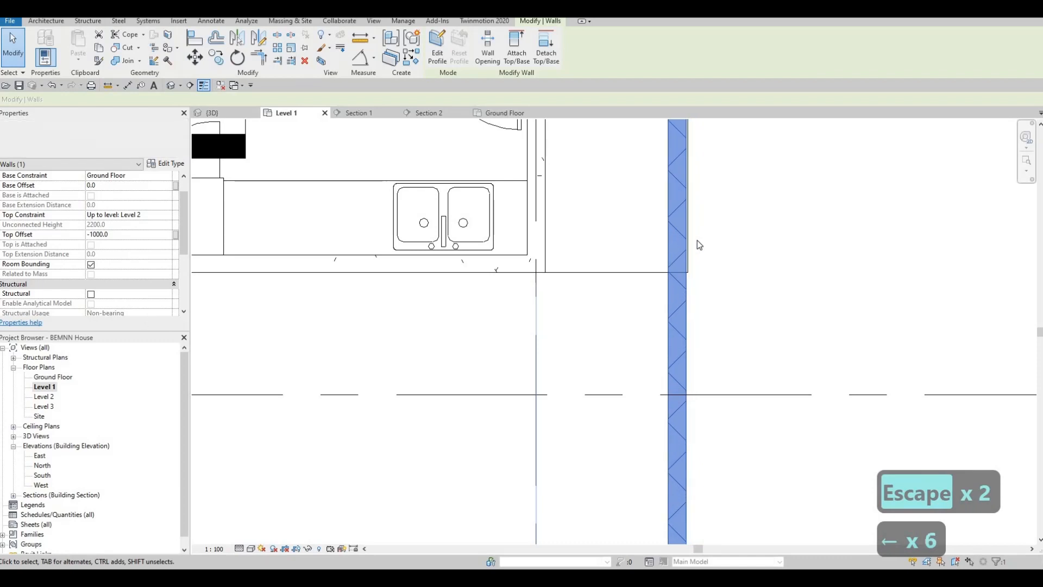
pyautogui.press('Escape')
# - Align the outer face of the long side boundary wall with the floor's outer edge
pyautogui.press('a')
pyautogui.press('l')
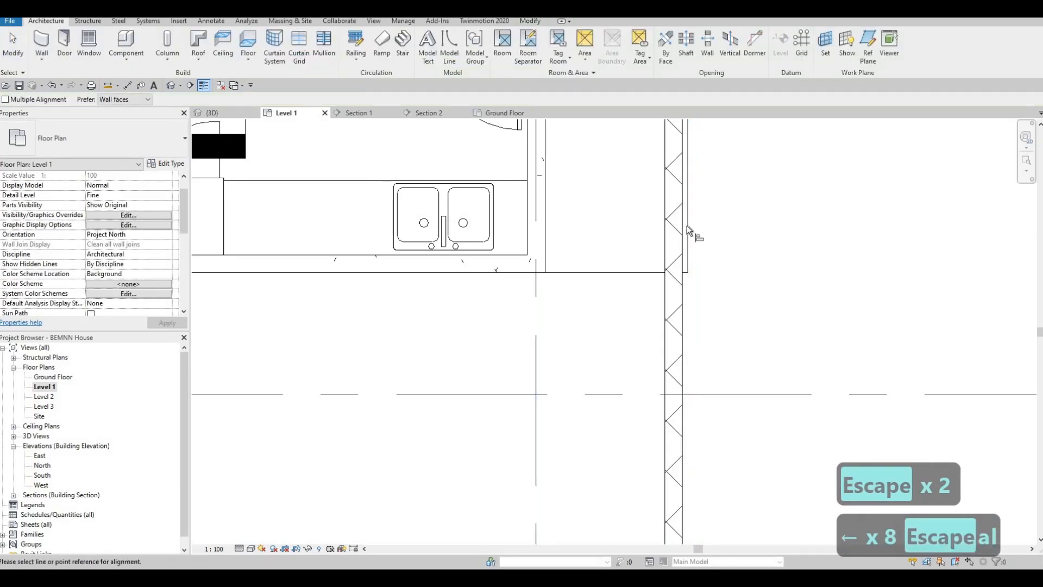
pyautogui.click(684, 226)
pyautogui.click(681, 253)
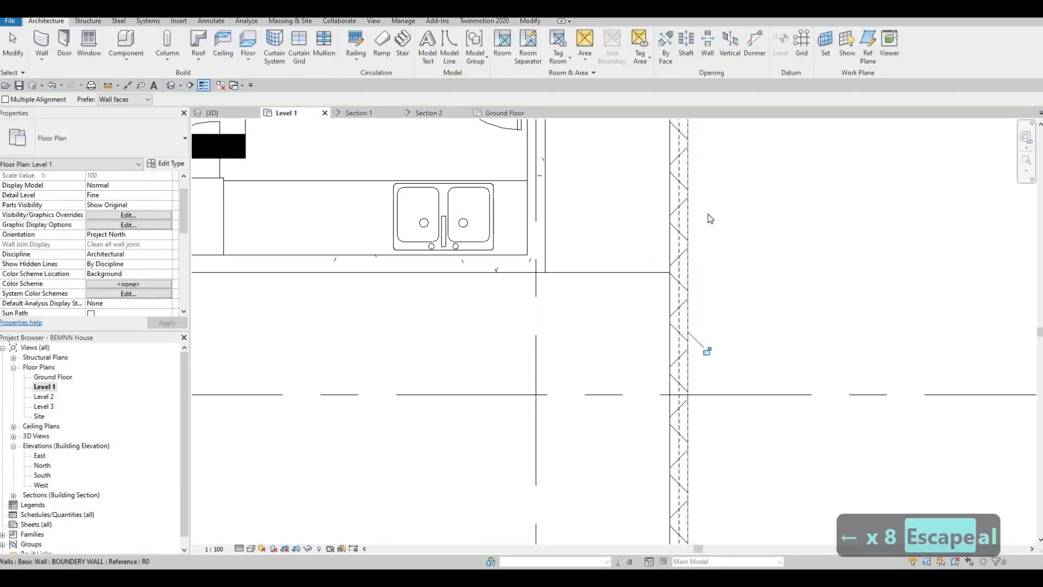
# - Align the outer face of the short boundary wall on grid 1 with the outer face of the house's side wall
pyautogui.scroll(-3, 660, 256)
pyautogui.moveTo(600, 314); pyautogui.dragTo(743, 206, button='middle')
pyautogui.scroll(-2, 744, 206)
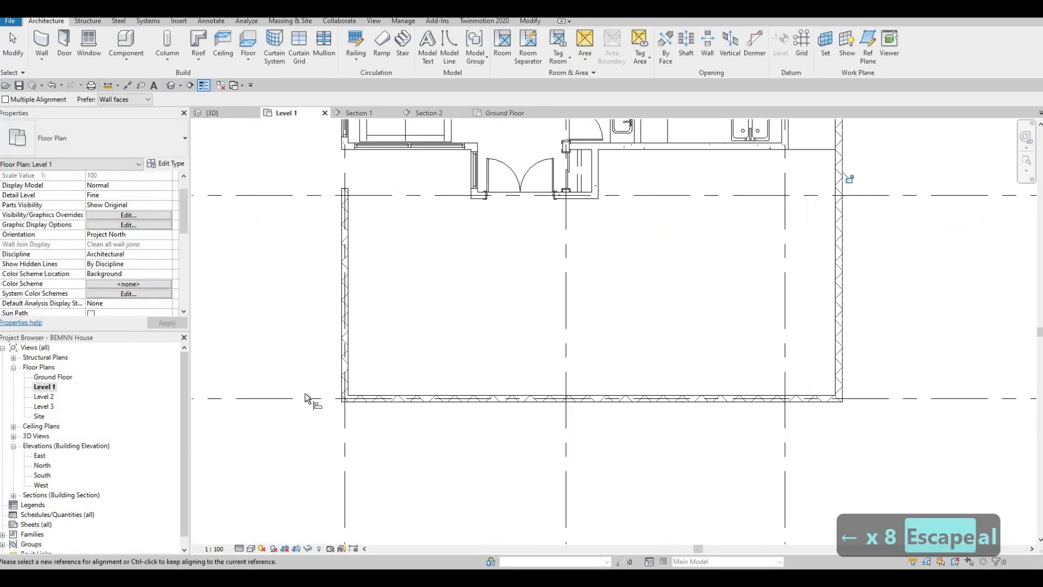
pyautogui.scroll(3, 305, 393)
pyautogui.scroll(-3, 390, 277)
pyautogui.scroll(1, 391, 250)
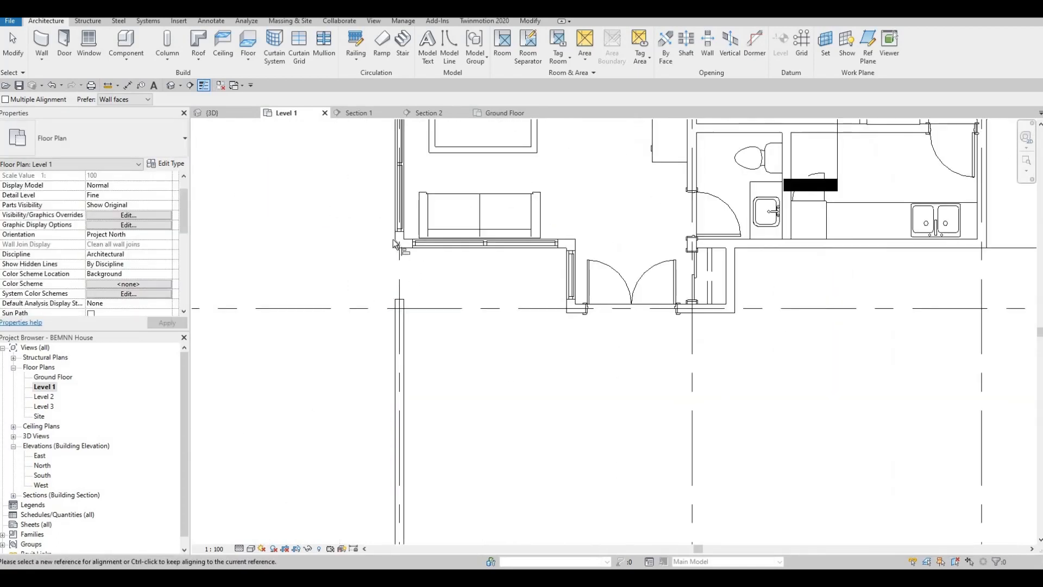
pyautogui.click(394, 310)
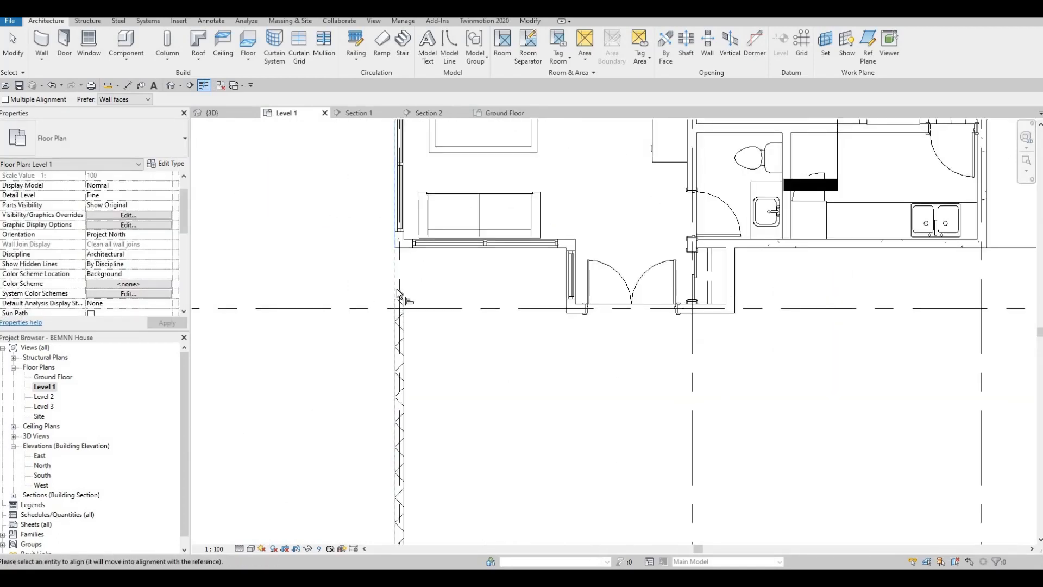
pyautogui.press('Escape')
pyautogui.press('Escape')
pyautogui.press('Escape')
# - Extend the grid 1 boundary wall's open end to meet the house's front corner
pyautogui.scroll(2, 398, 288)
pyautogui.click(401, 326)
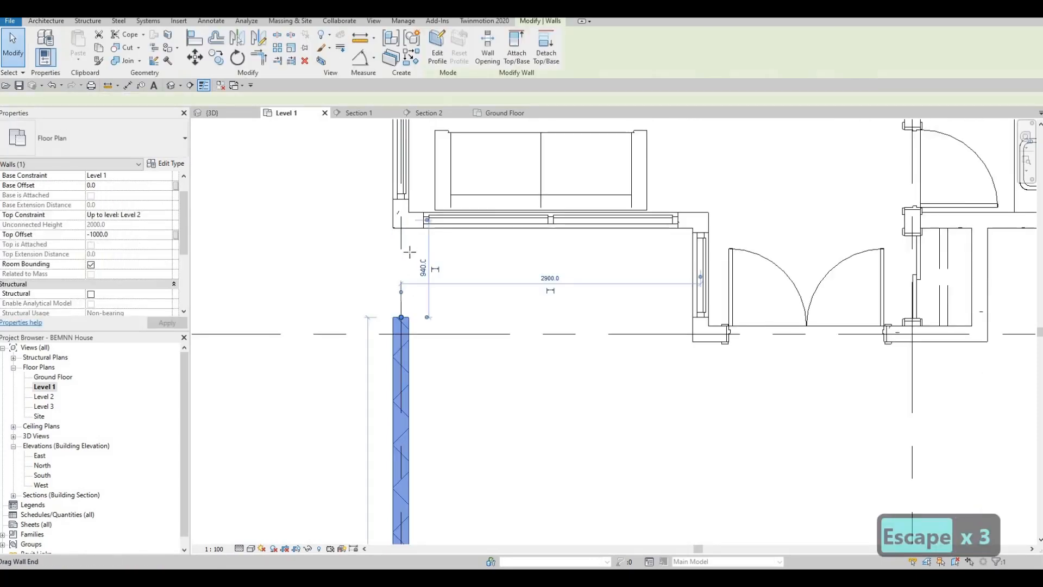
pyautogui.moveTo(410, 251); pyautogui.dragTo(404, 227)
pyautogui.scroll(-3, 405, 225)
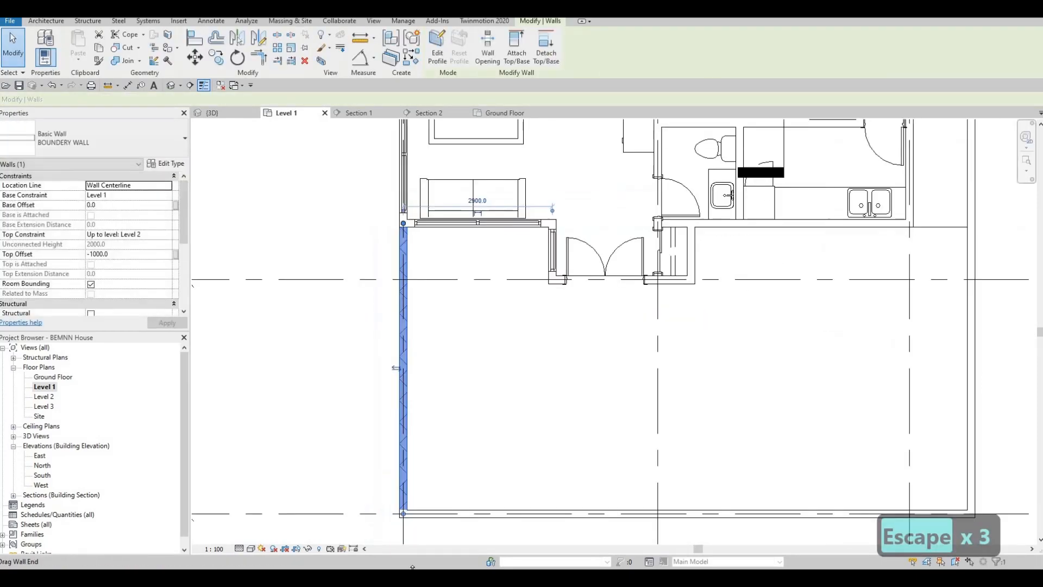
# - Extend the open end of the rear boundary wall along grid A to meet the living room's exterior wall
pyautogui.scroll(-2, 405, 225)
pyautogui.moveTo(486, 192); pyautogui.dragTo(412, 567, button='middle')
pyautogui.scroll(2, 480, 250)
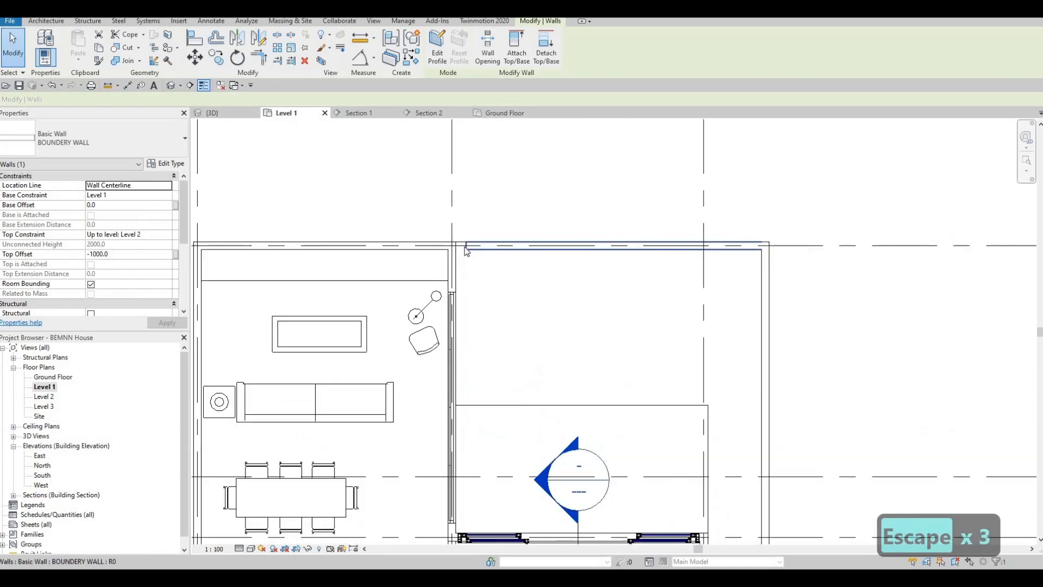
pyautogui.click(466, 248)
pyautogui.moveTo(458, 247); pyautogui.dragTo(456, 246)
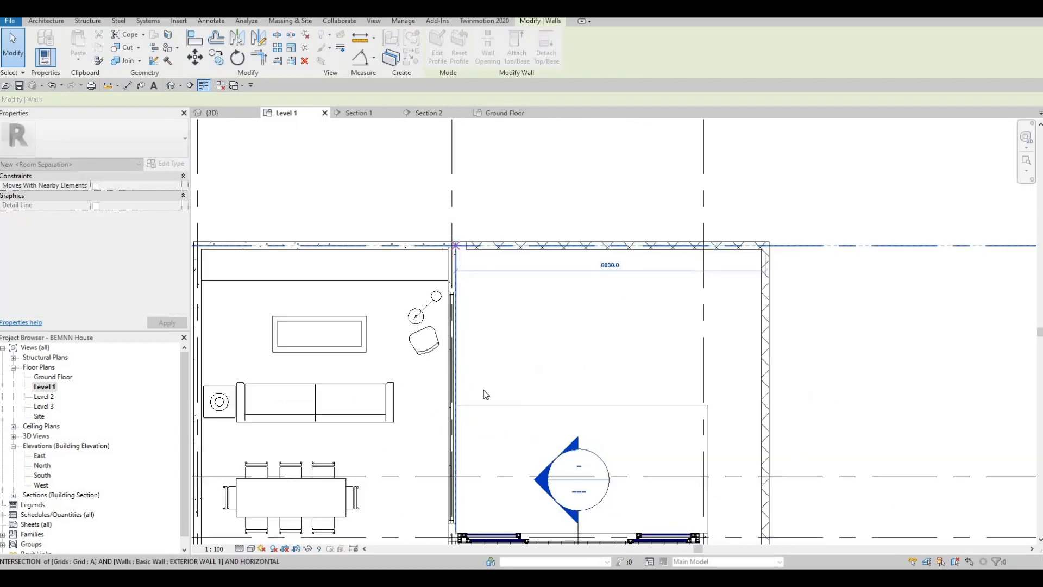
pyautogui.press('Escape')
pyautogui.scroll(-4, 506, 279)
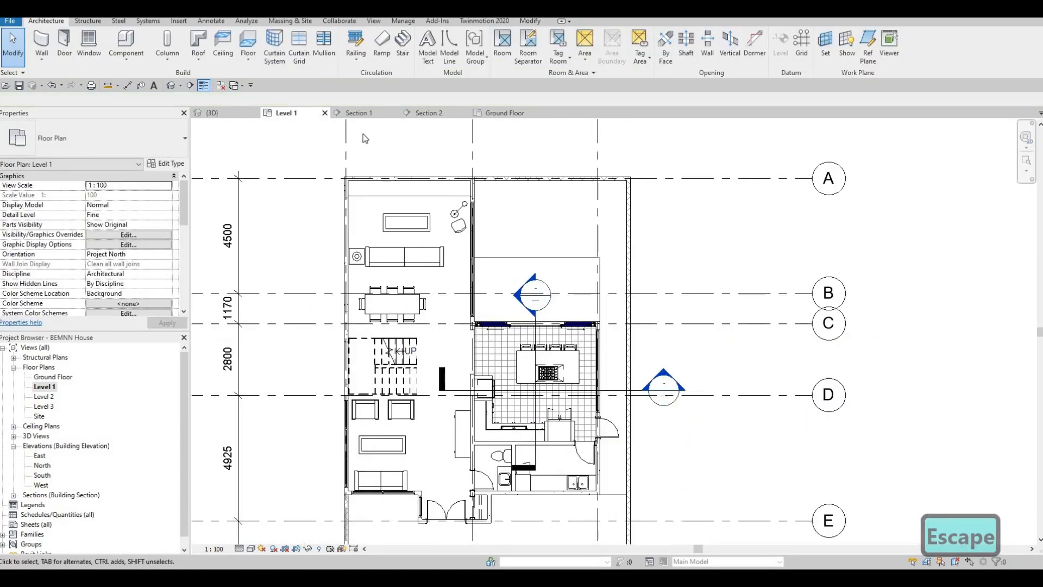
# - Examine the boundary walls and the front yard around the entrance steps in the 3D view
pyautogui.click(225, 113)
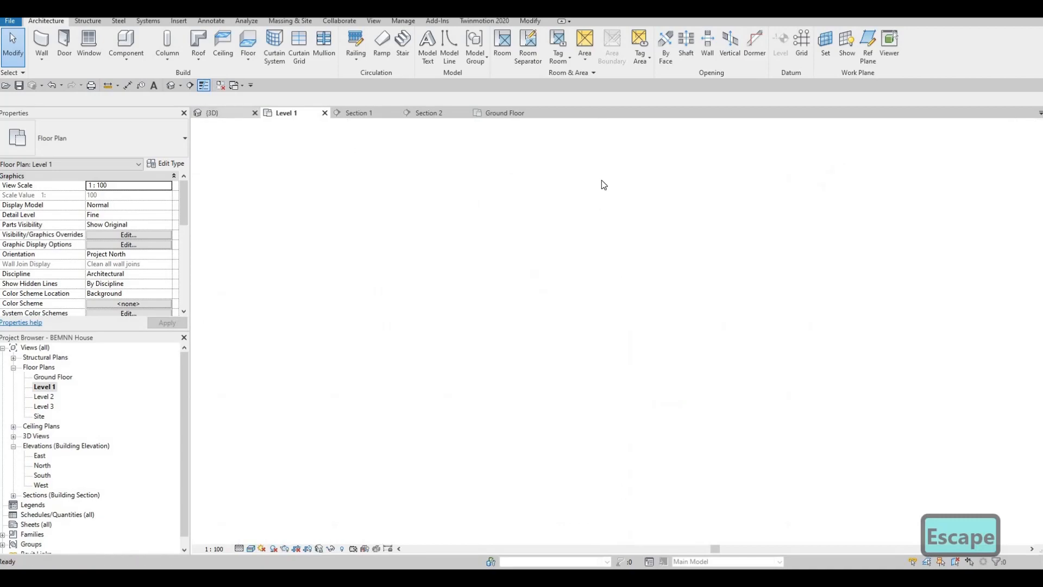
pyautogui.scroll(-4, 537, 293)
pyautogui.keyDown('shift'); pyautogui.moveTo(623, 238); pyautogui.dragTo(611, 360, button='middle'); pyautogui.keyUp('shift')
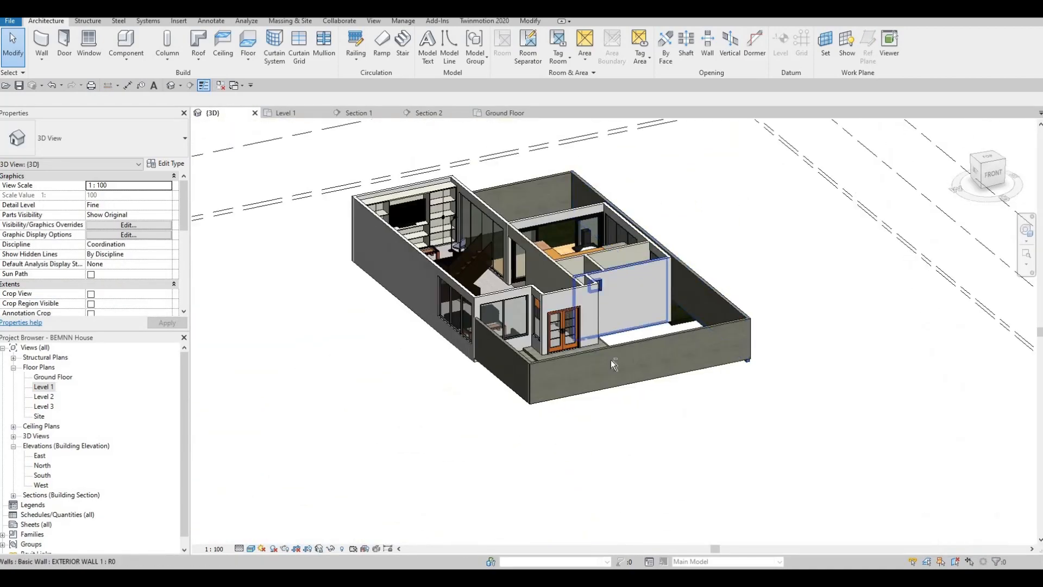
pyautogui.scroll(5, 652, 380)
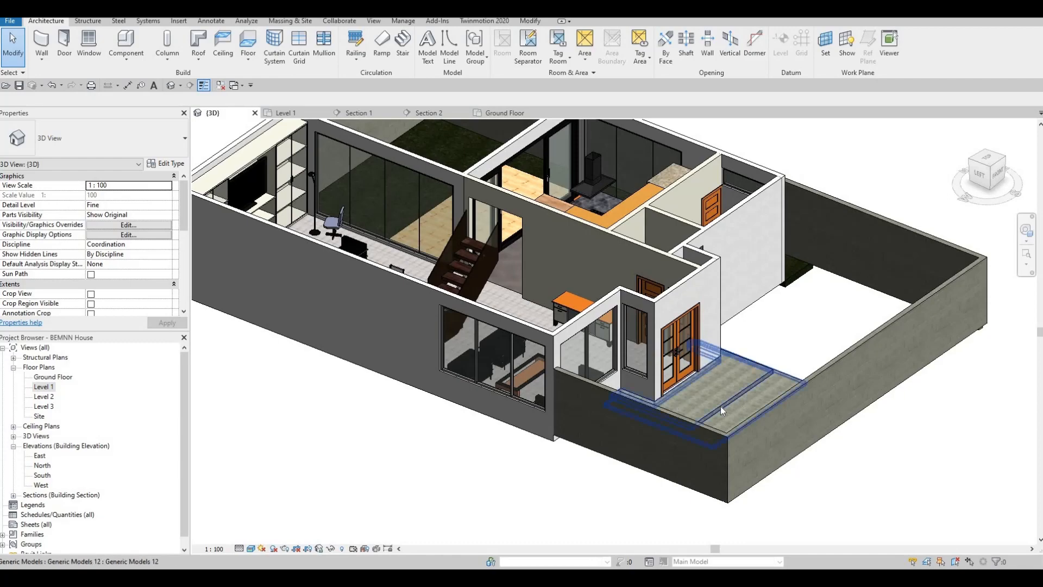
pyautogui.keyDown('shift'); pyautogui.moveTo(565, 390); pyautogui.dragTo(501, 269, button='middle'); pyautogui.keyUp('shift')
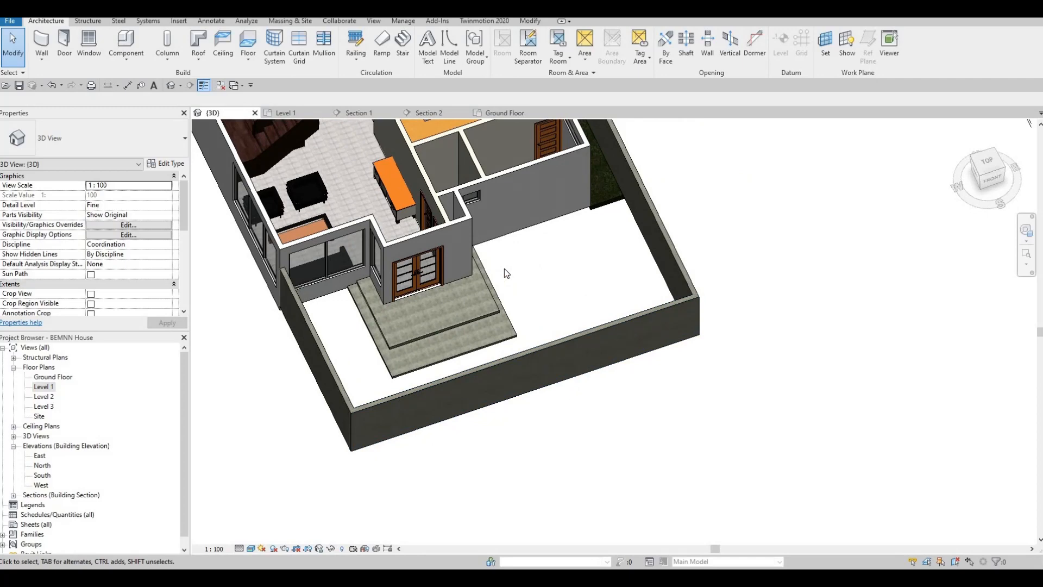
# - In the Ground Floor plan, start a new floor and duplicate the type FLOOR 3 as FLOOR 4
pyautogui.doubleClick(54, 376)
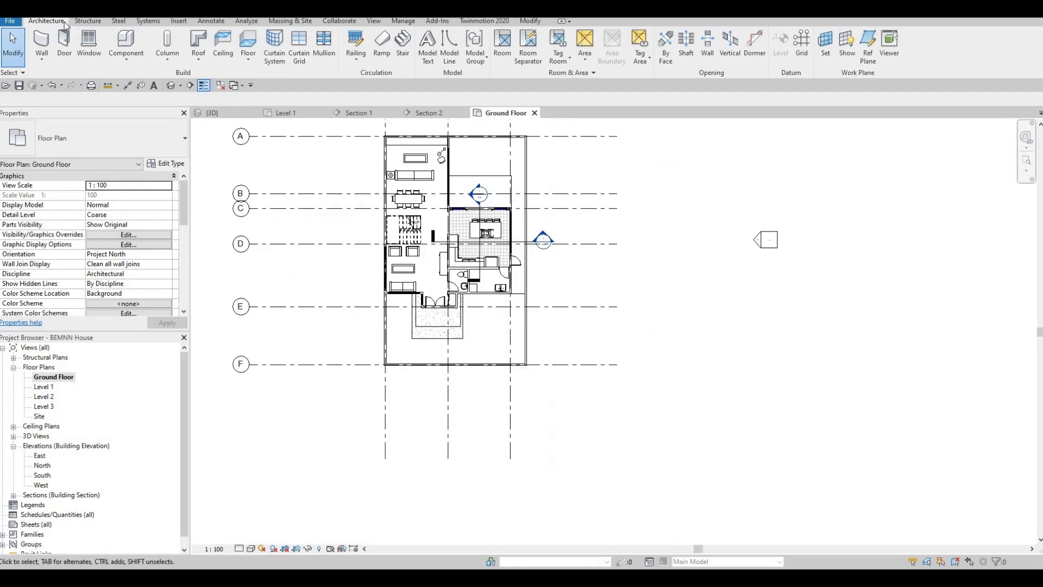
pyautogui.click(250, 44)
pyautogui.click(175, 164)
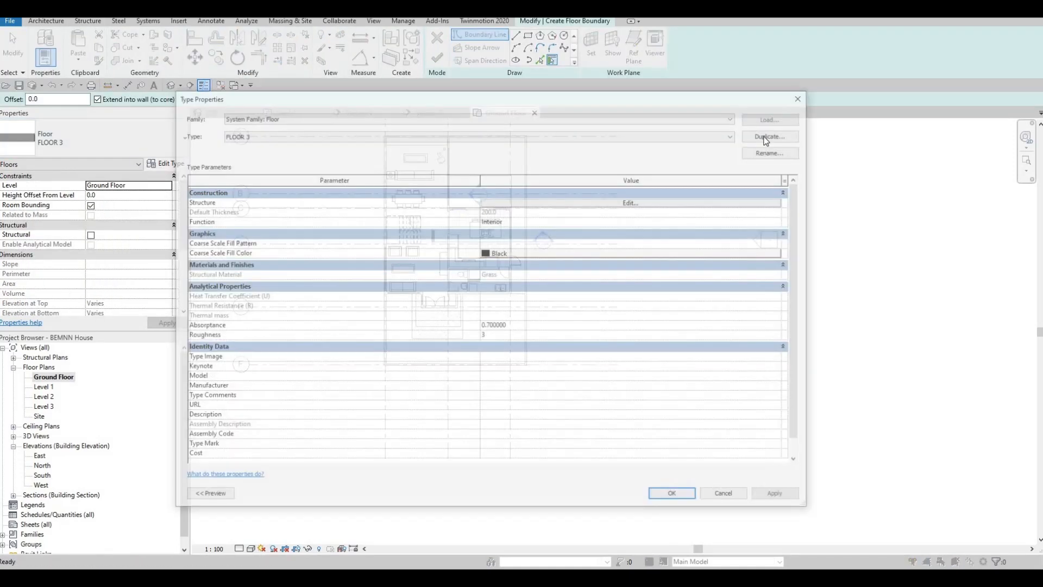
pyautogui.click(493, 324)
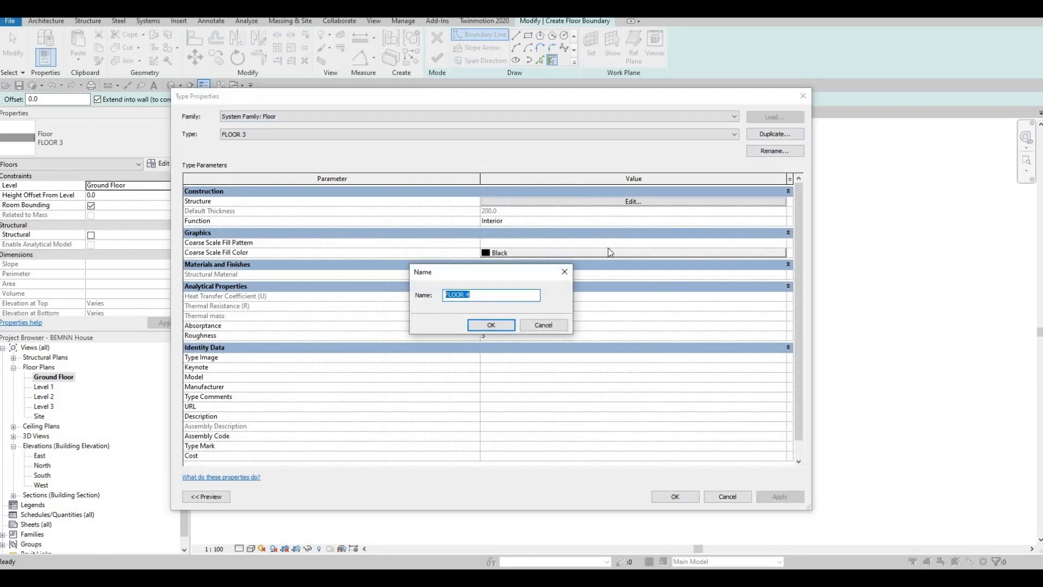
# - Set FLOOR 4's structure layer material to Concrete, High Strength from the AEC concrete materials
pyautogui.click(604, 201)
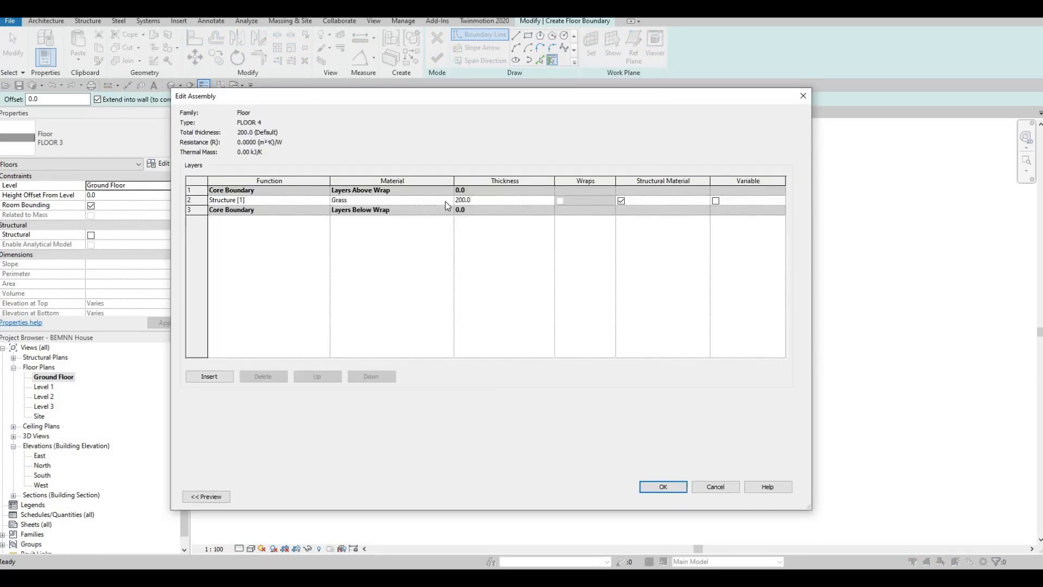
pyautogui.click(450, 200)
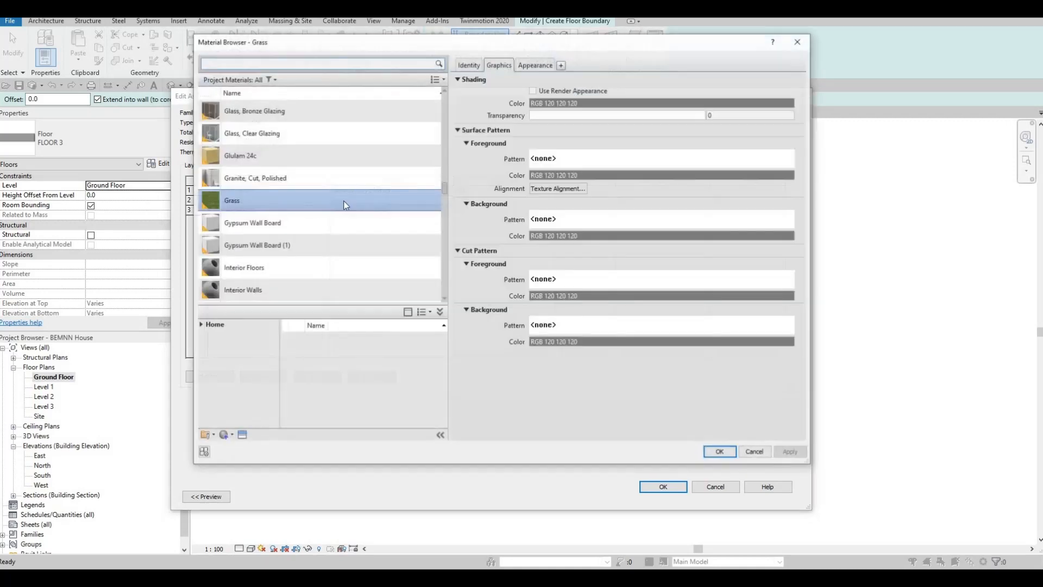
pyautogui.scroll(-10, 277, 244)
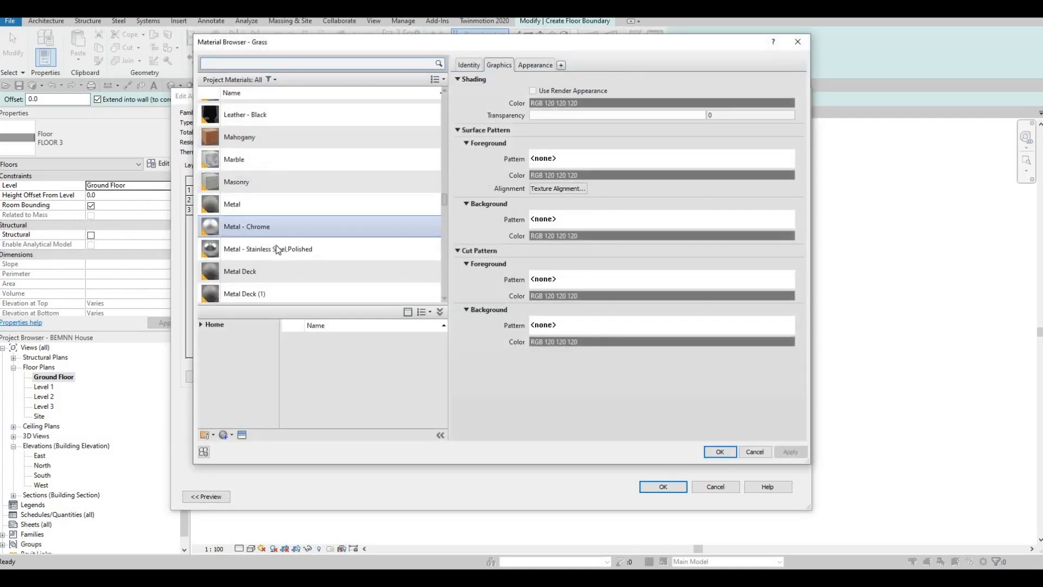
pyautogui.click(201, 325)
pyautogui.click(204, 348)
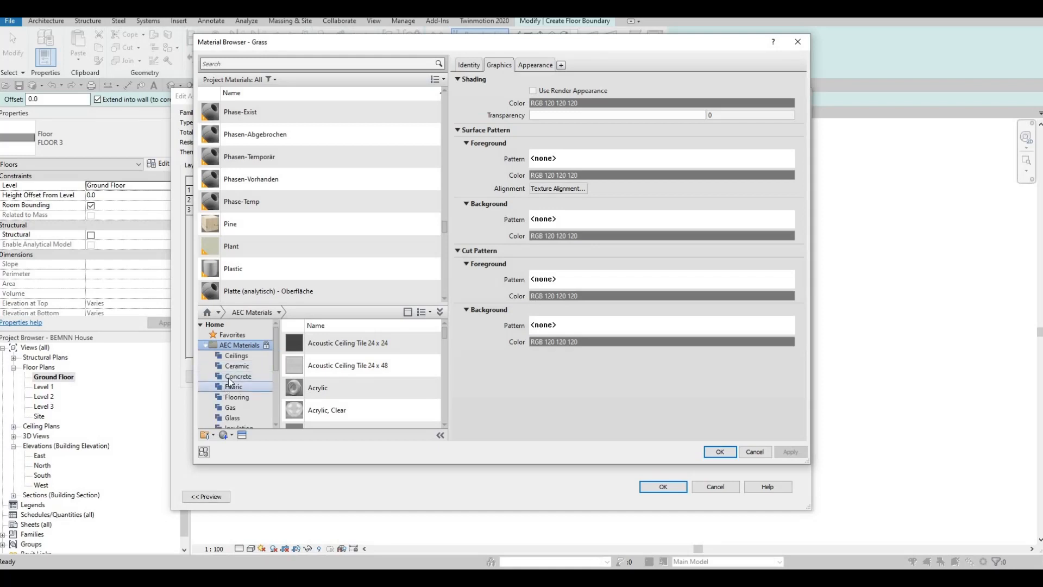
pyautogui.click(231, 377)
pyautogui.scroll(-5, 376, 382)
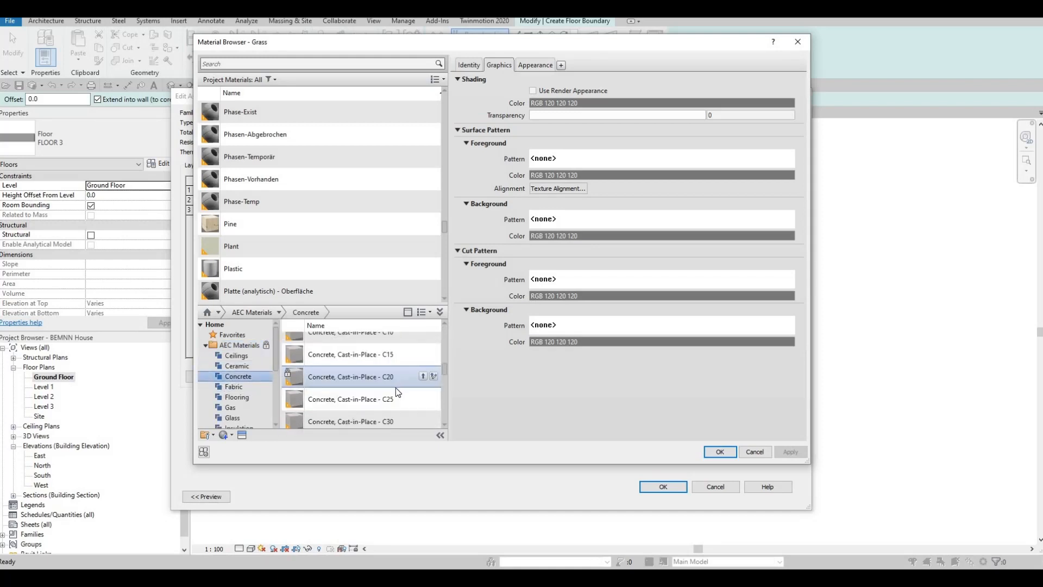
pyautogui.scroll(-2, 396, 389)
pyautogui.scroll(-2, 395, 393)
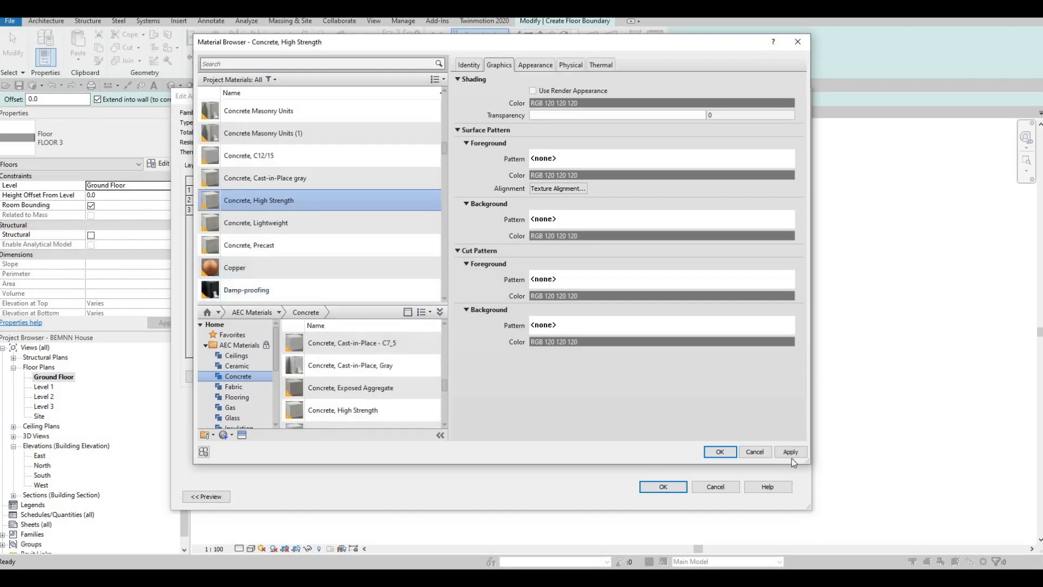
pyautogui.click(792, 455)
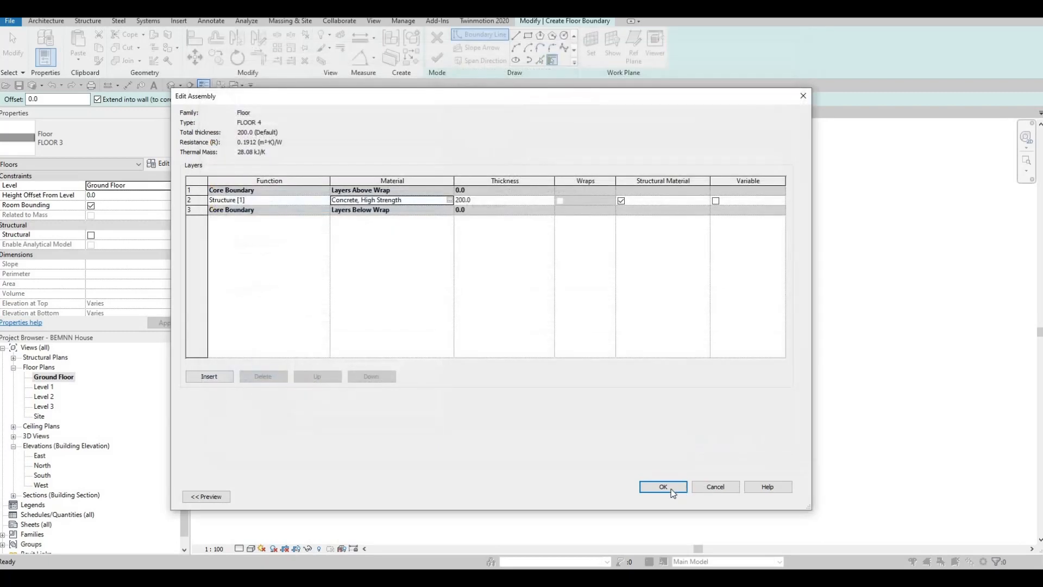
pyautogui.press('Return')
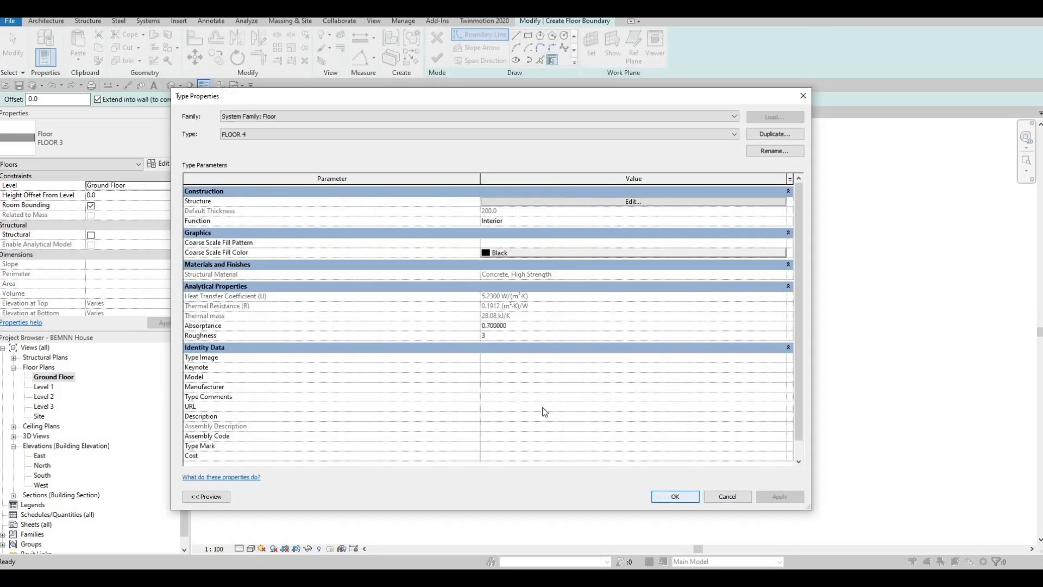
pyautogui.press('Return')
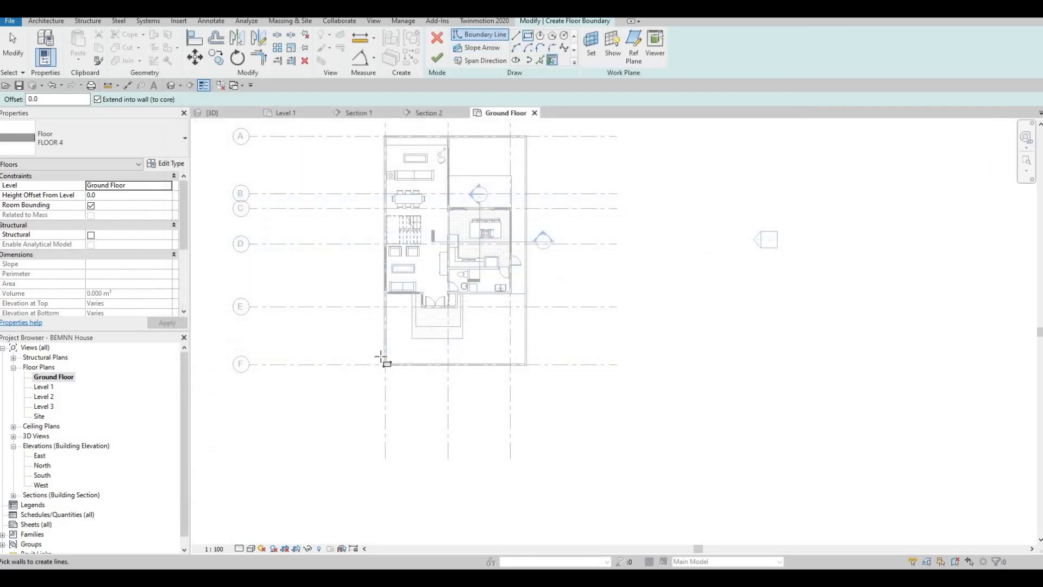
# - Sketch a rectangular floor boundary over the front yard, from the house's front corner to the diagonally opposite inner corner of the boundary walls
pyautogui.scroll(7, 389, 259)
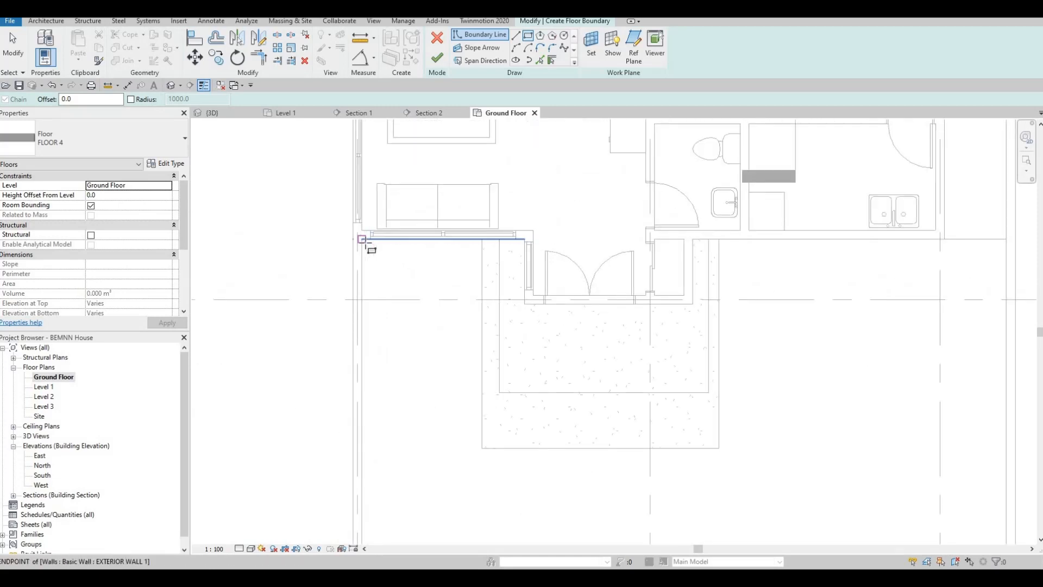
pyautogui.click(362, 239)
pyautogui.scroll(1, 740, 472)
pyautogui.moveTo(740, 472); pyautogui.dragTo(575, 366, button='middle')
pyautogui.scroll(-3, 575, 366)
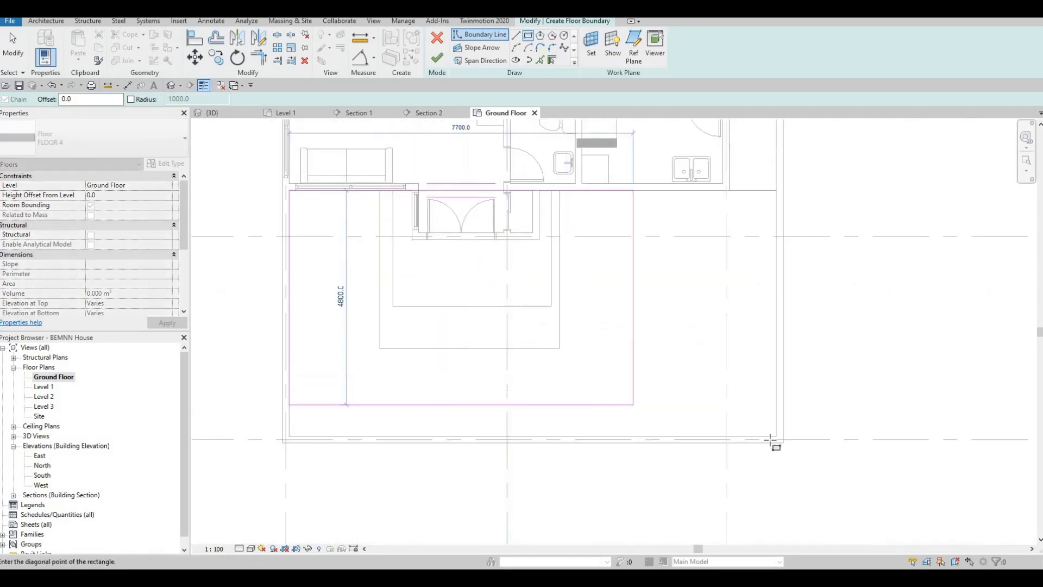
pyautogui.click(777, 436)
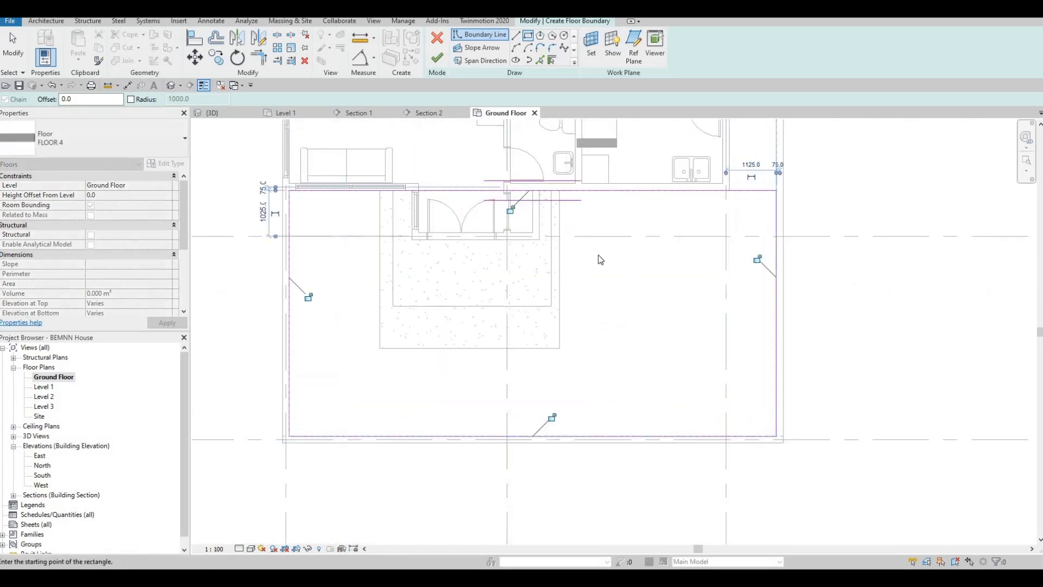
pyautogui.press('Escape')
pyautogui.press('Escape')
pyautogui.press('Escape')
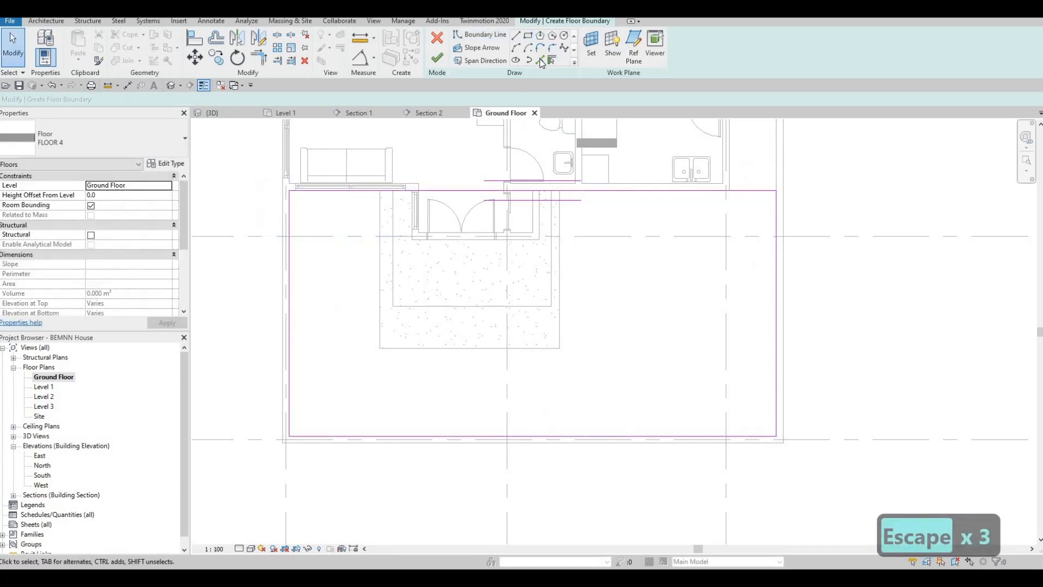
# - Add floor boundary lines on the three outer edges of the entrance steps with Pick Lines
pyautogui.click(379, 226)
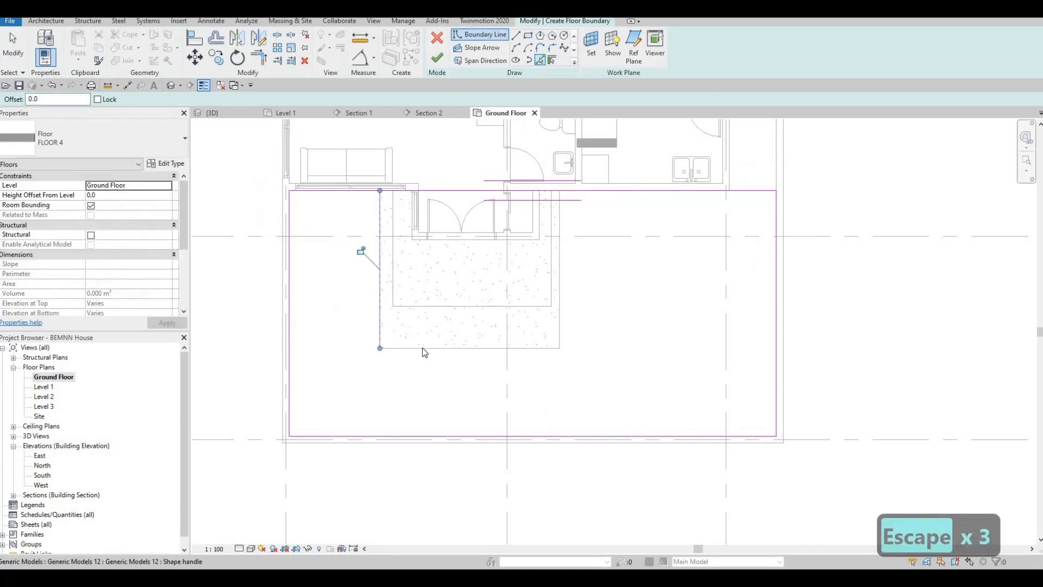
pyautogui.click(544, 348)
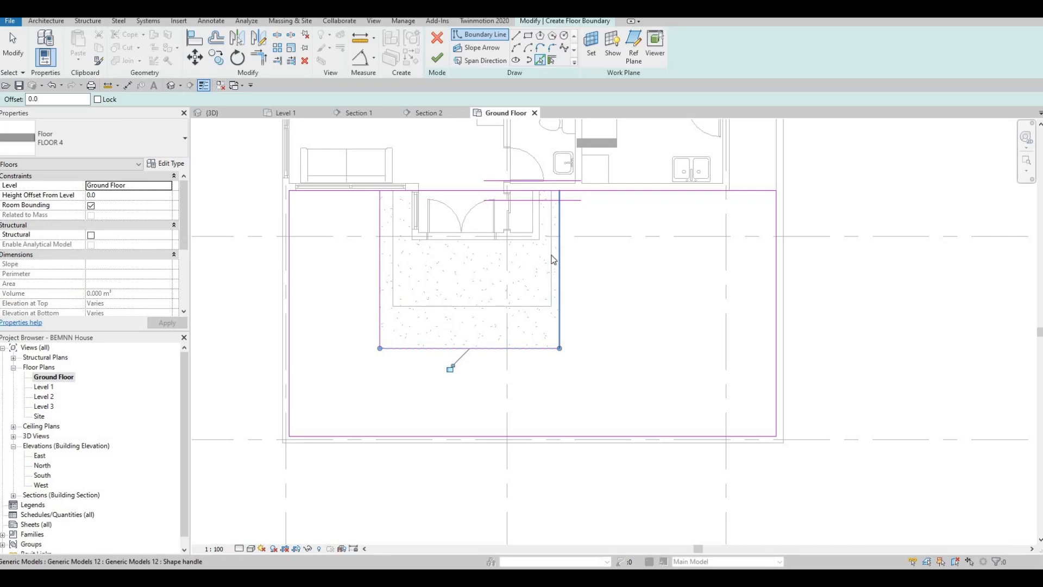
pyautogui.press('Escape')
pyautogui.press('Escape')
# - Try to trim the boundary's house-side line to the entrance steps' outline
pyautogui.press('t')
pyautogui.press('r')
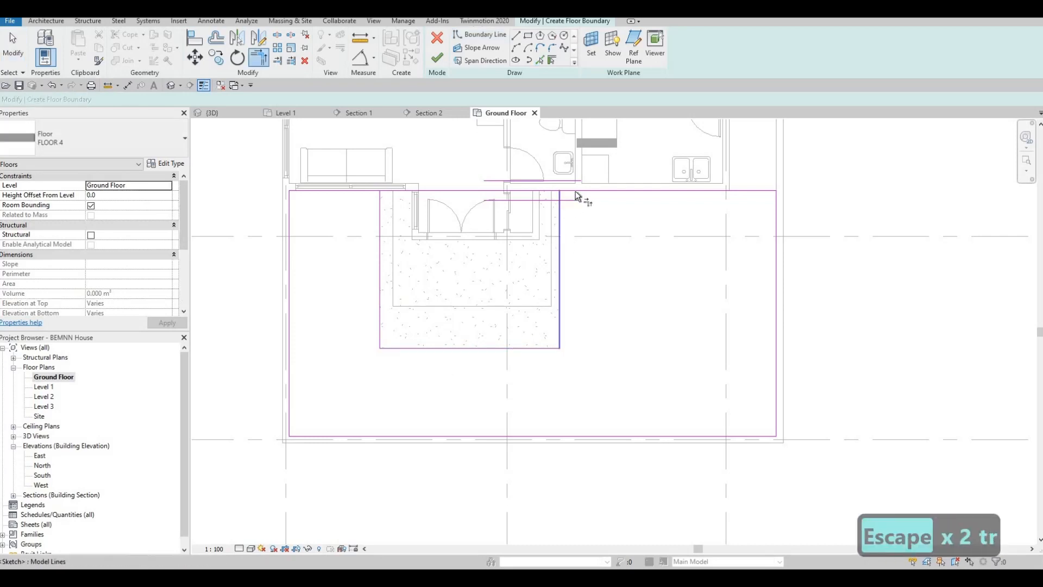
pyautogui.press('Escape')
pyautogui.press('Escape')
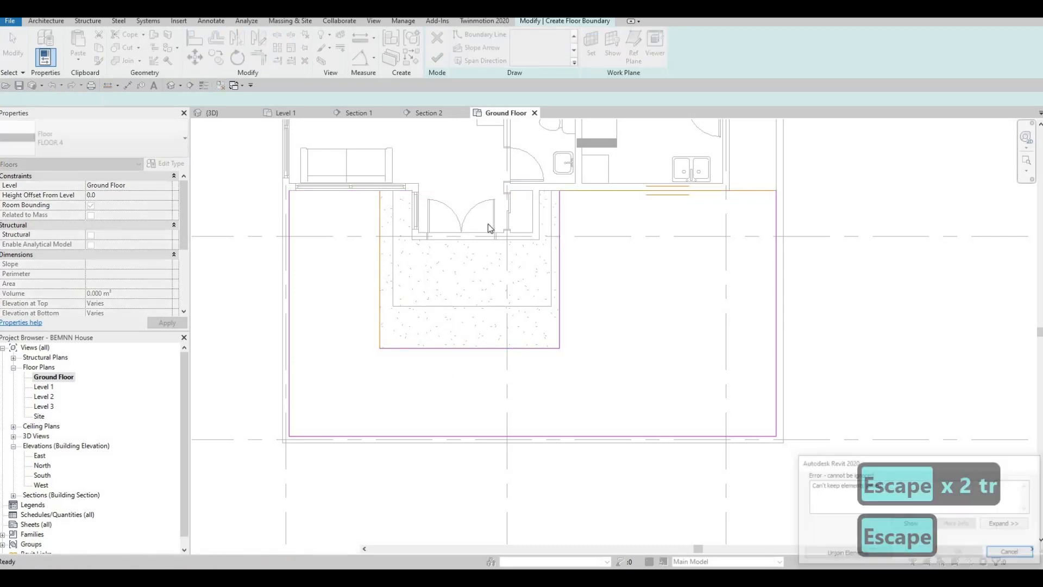
# - Split the floor boundary's house-side line between the entrance steps' side lines and trim both parts to meet the steps' outline
pyautogui.press('s')
pyautogui.press('l')
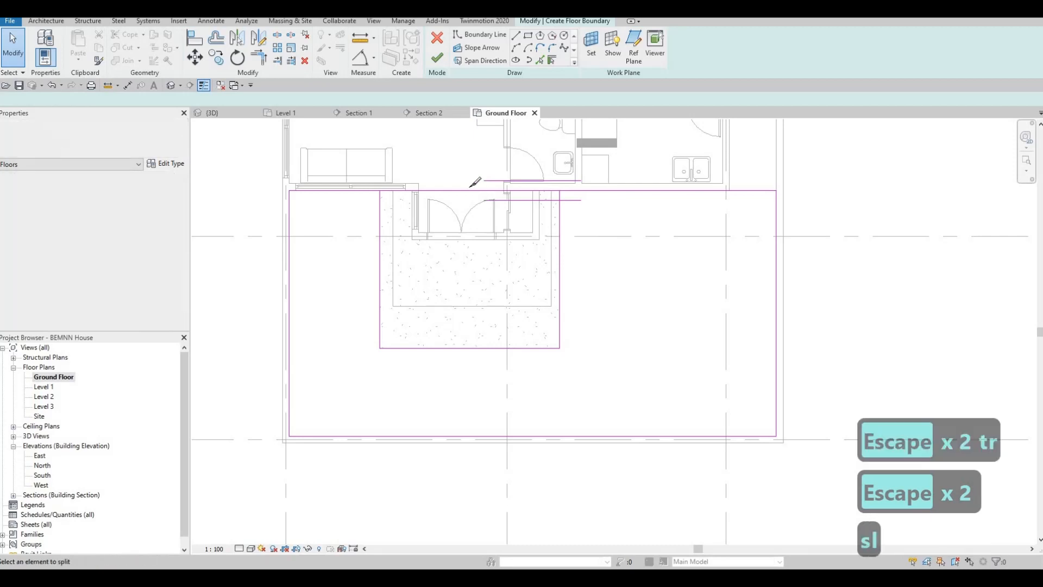
pyautogui.press('t')
pyautogui.press('r')
pyautogui.click(367, 192)
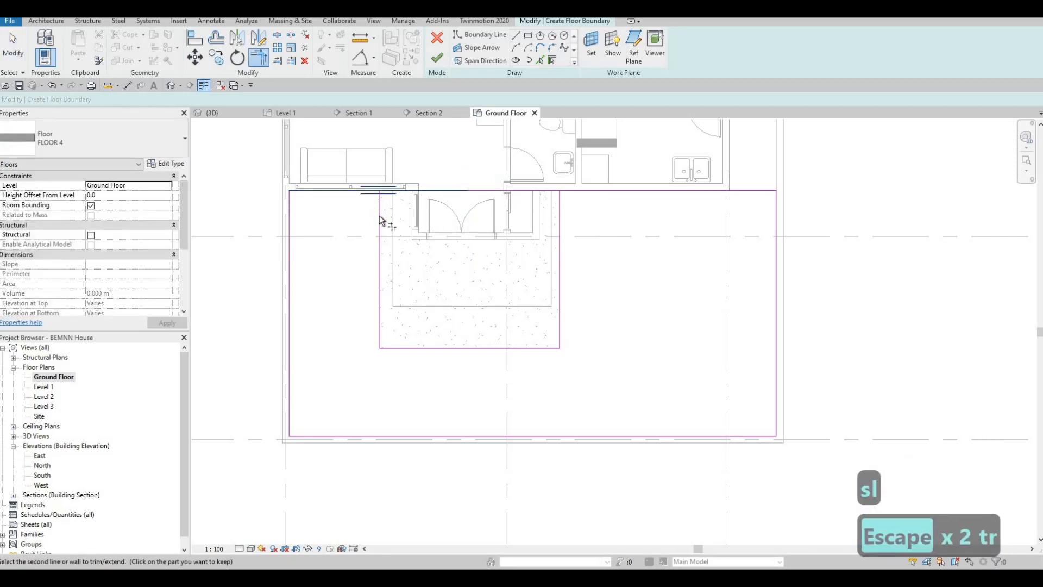
pyautogui.click(380, 223)
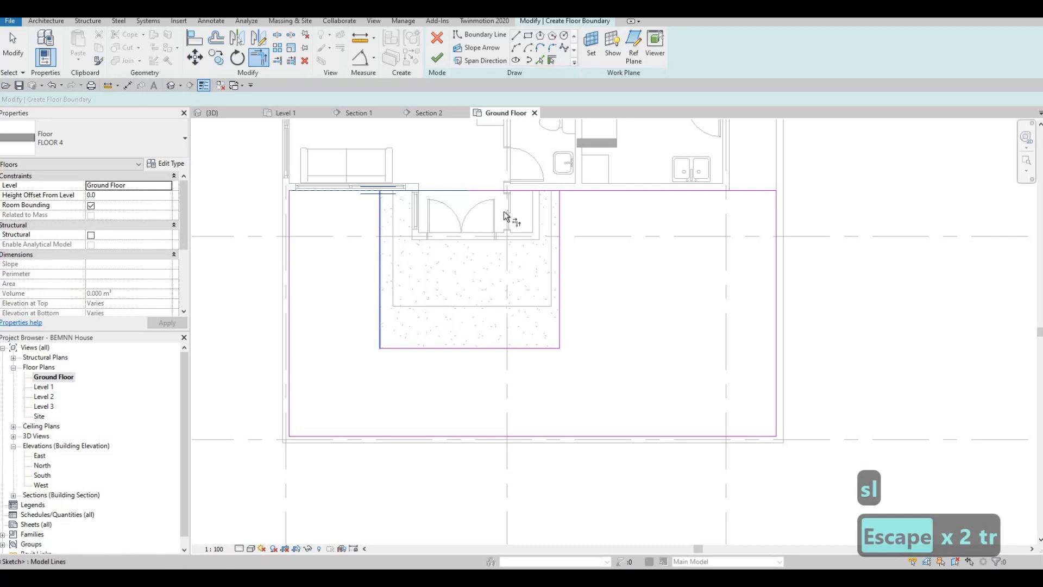
pyautogui.click(586, 190)
pyautogui.moveTo(664, 277); pyautogui.dragTo(624, 371, button='middle')
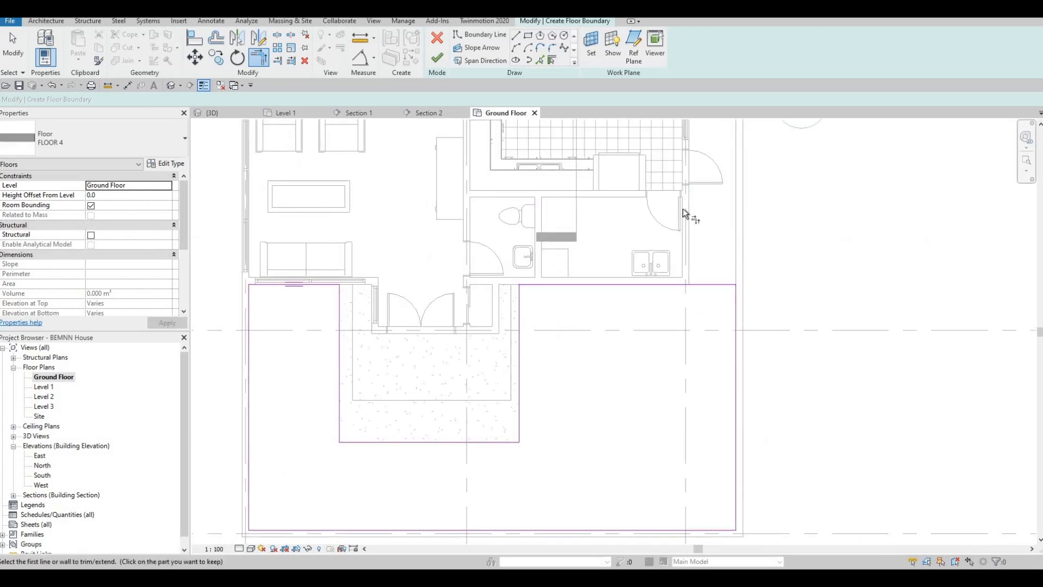
# - Finish the floor boundary sketch to create the FLOOR 4 front yard slab, leaving nothing selected
pyautogui.moveTo(705, 217); pyautogui.dragTo(771, 180, button='middle')
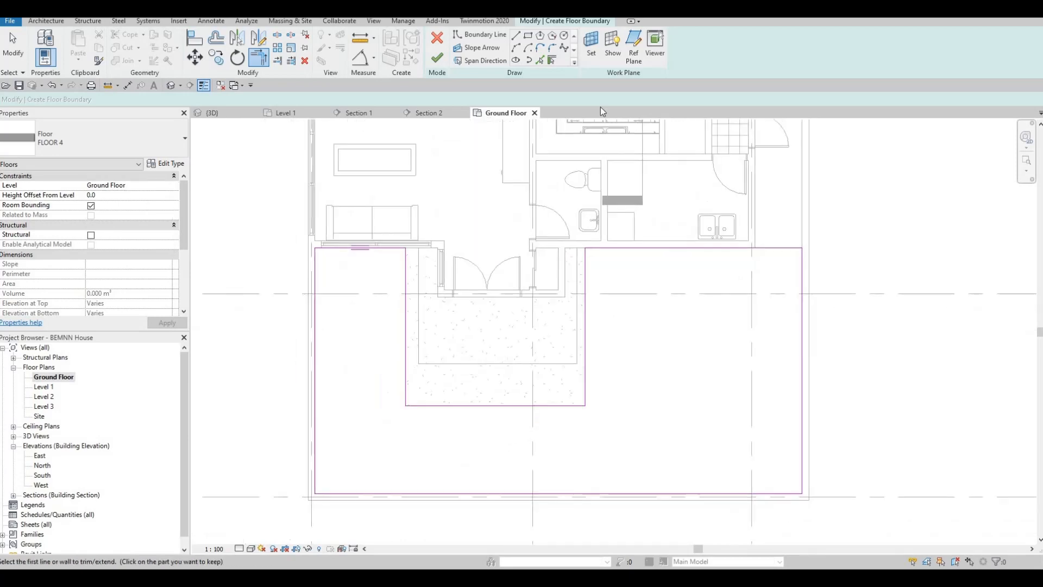
pyautogui.scroll(1, 712, 221)
pyautogui.moveTo(712, 220); pyautogui.dragTo(731, 169, button='middle')
pyautogui.scroll(-1, 731, 169)
pyautogui.press('Escape')
pyautogui.click(437, 58)
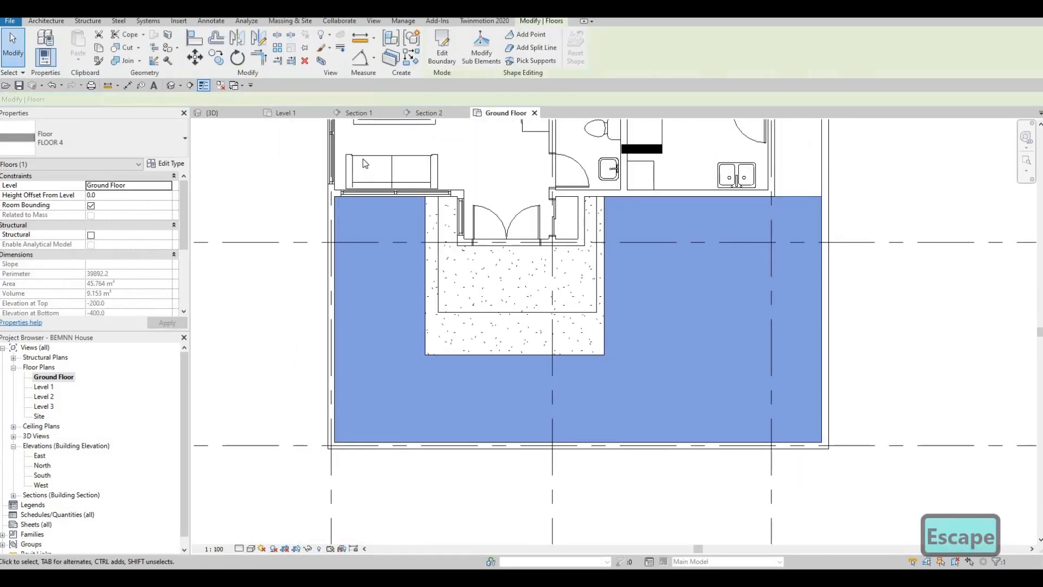
pyautogui.press('Escape')
pyautogui.press('Escape')
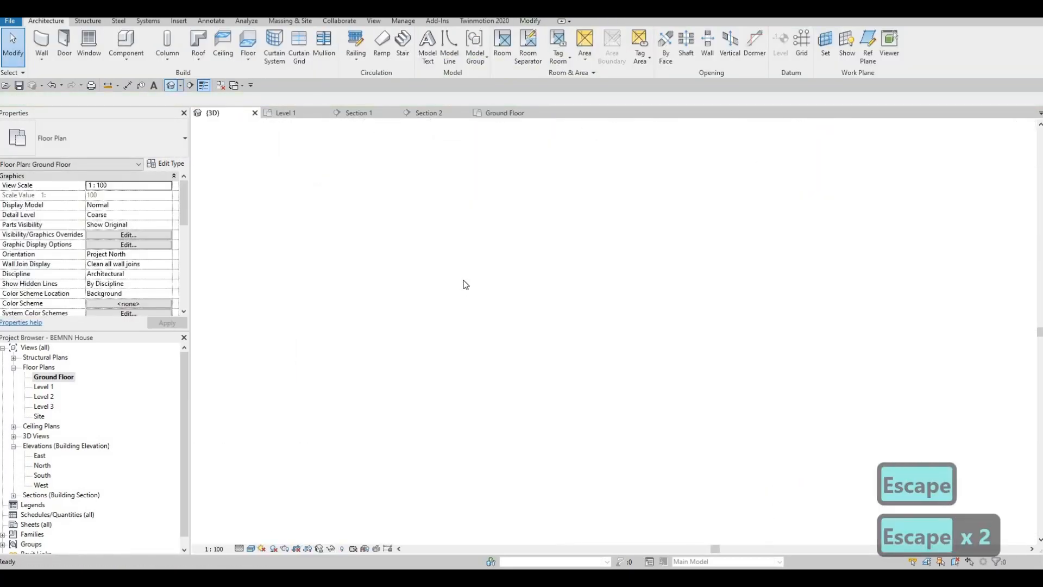
# - In the 3D view, select the whole chain of walls connected to the front boundary wall and set its base constraint to Ground Floor
pyautogui.scroll(5, 620, 265)
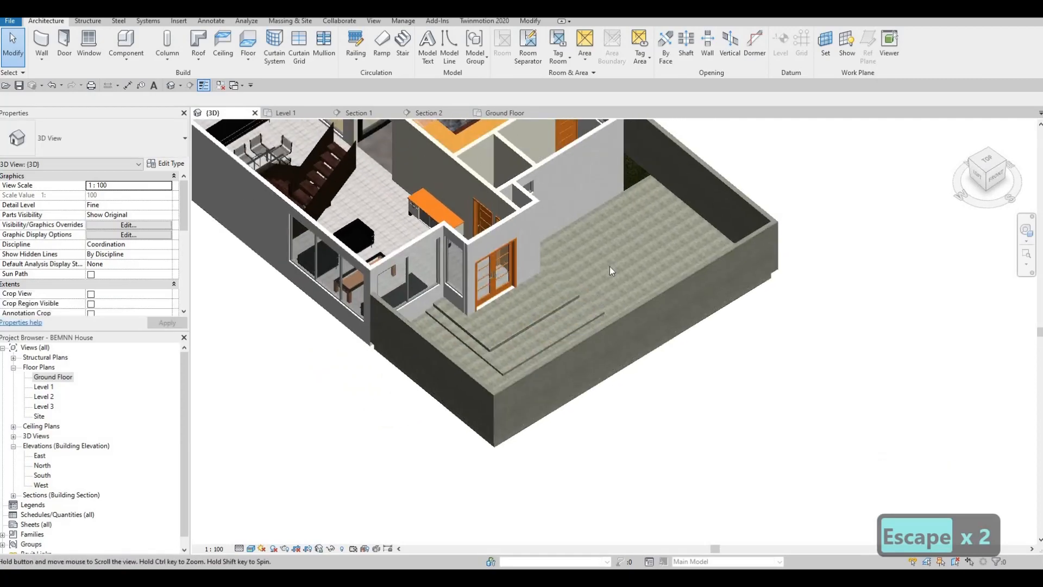
pyautogui.keyDown('shift'); pyautogui.moveTo(584, 280); pyautogui.dragTo(589, 252, button='middle'); pyautogui.keyUp('shift')
pyautogui.keyDown('shift'); pyautogui.moveTo(609, 209); pyautogui.dragTo(533, 282, button='middle'); pyautogui.keyUp('shift')
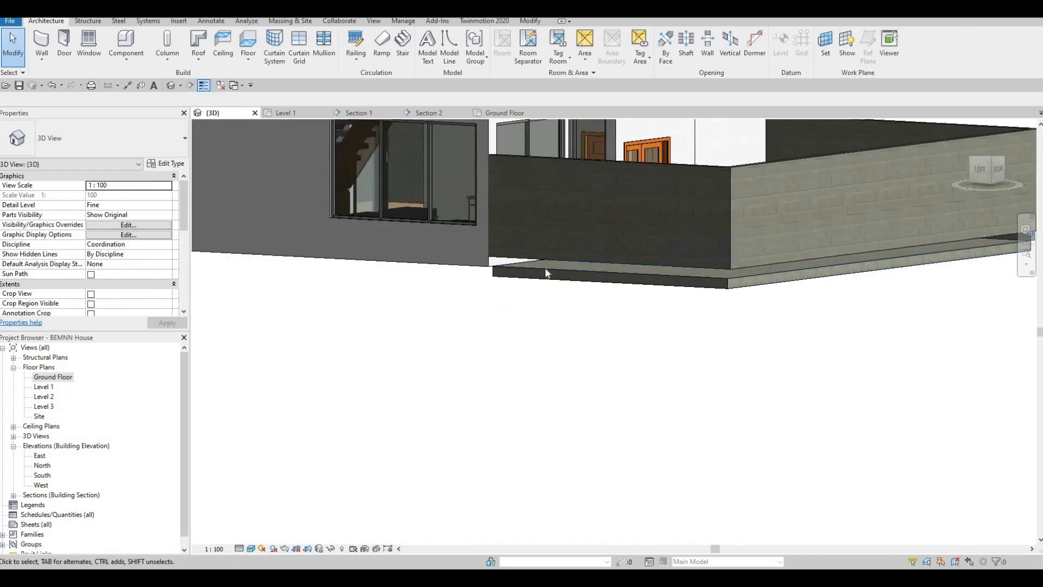
pyautogui.press('Tab')
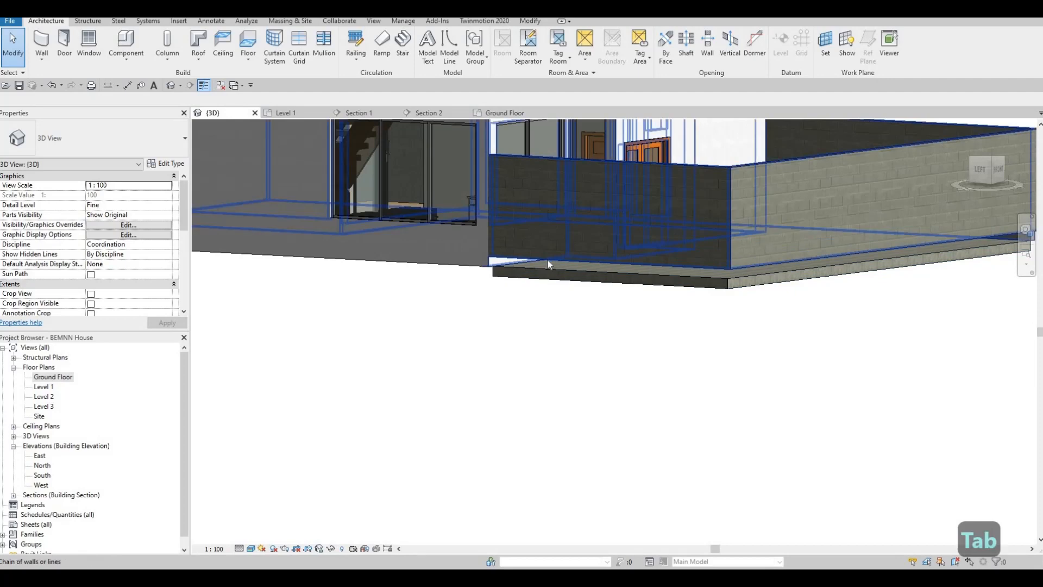
pyautogui.click(546, 259)
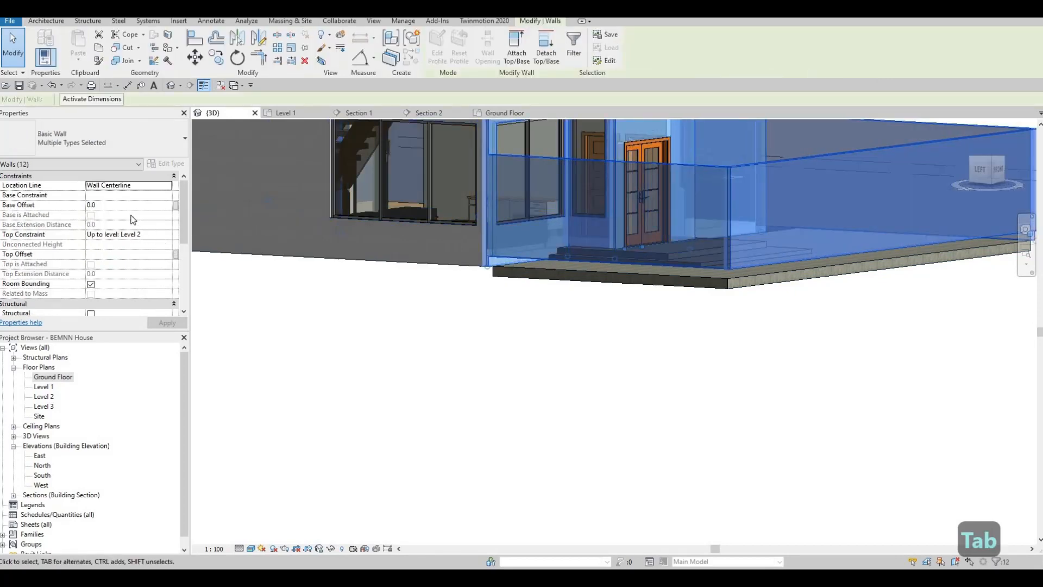
pyautogui.click(166, 198)
pyautogui.click(180, 322)
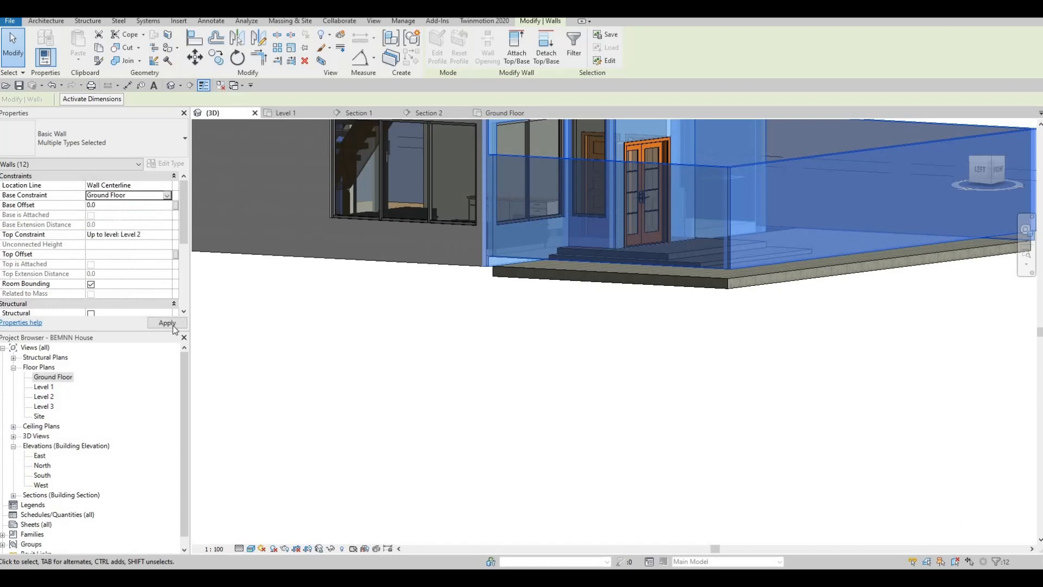
pyautogui.click(161, 322)
pyautogui.press('Escape')
pyautogui.press('Escape')
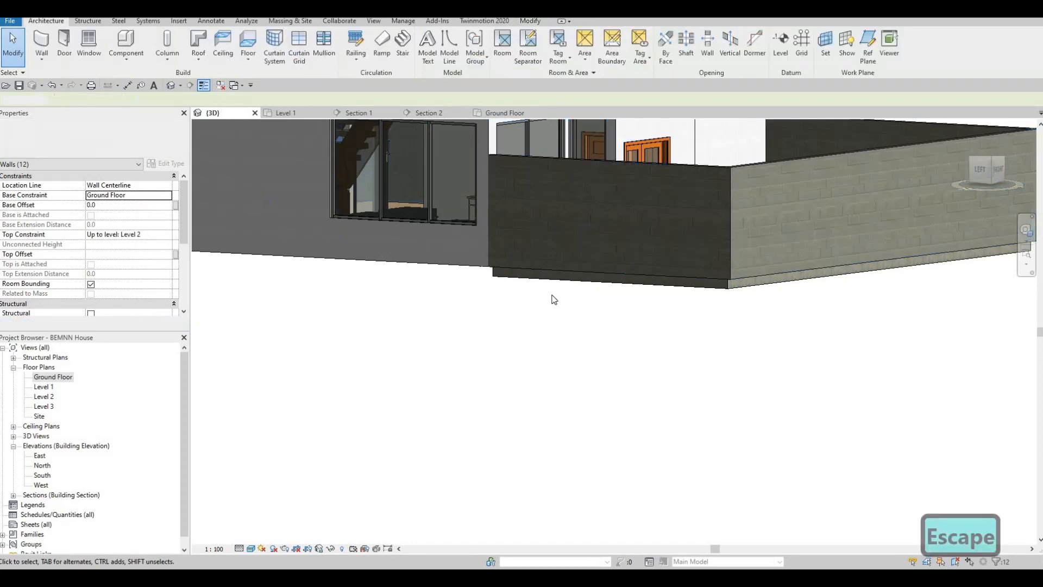
pyautogui.keyDown('shift'); pyautogui.moveTo(531, 345); pyautogui.dragTo(598, 331, button='middle'); pyautogui.keyUp('shift')
pyautogui.scroll(5, 610, 349)
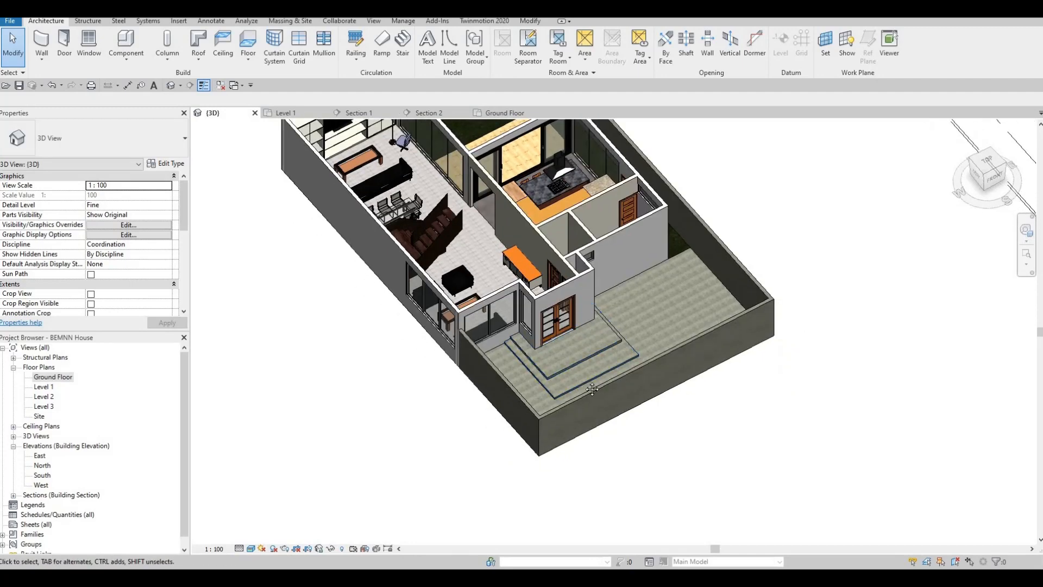
pyautogui.scroll(-3, 588, 363)
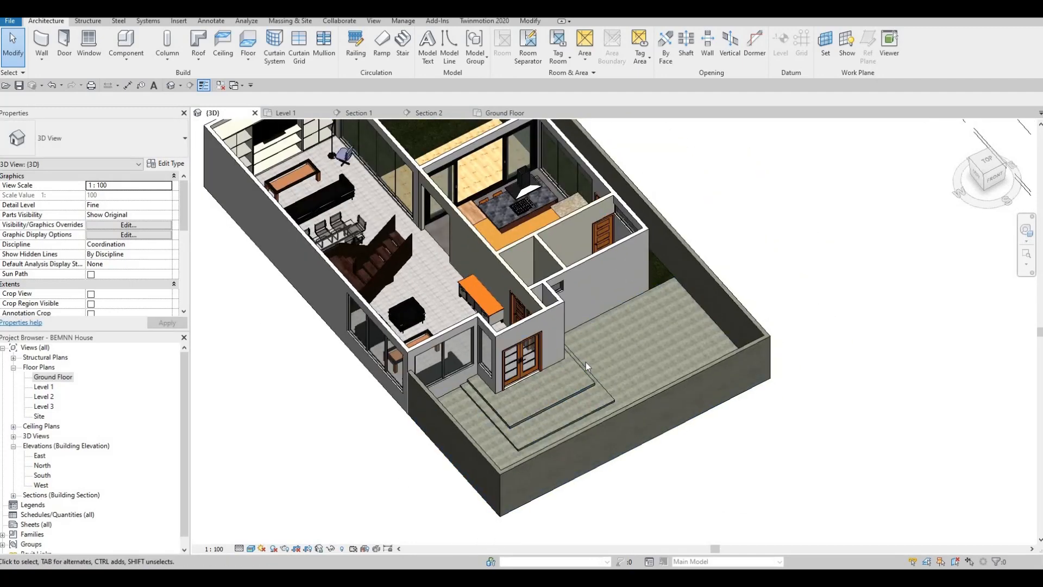
pyautogui.moveTo(586, 362)
pyautogui.keyDown('shift'); pyautogui.mouseDown(button='middle')
pyautogui.moveTo(578, 380)
pyautogui.moveTo(588, 370)
pyautogui.mouseUp(button='middle'); pyautogui.keyUp('shift')
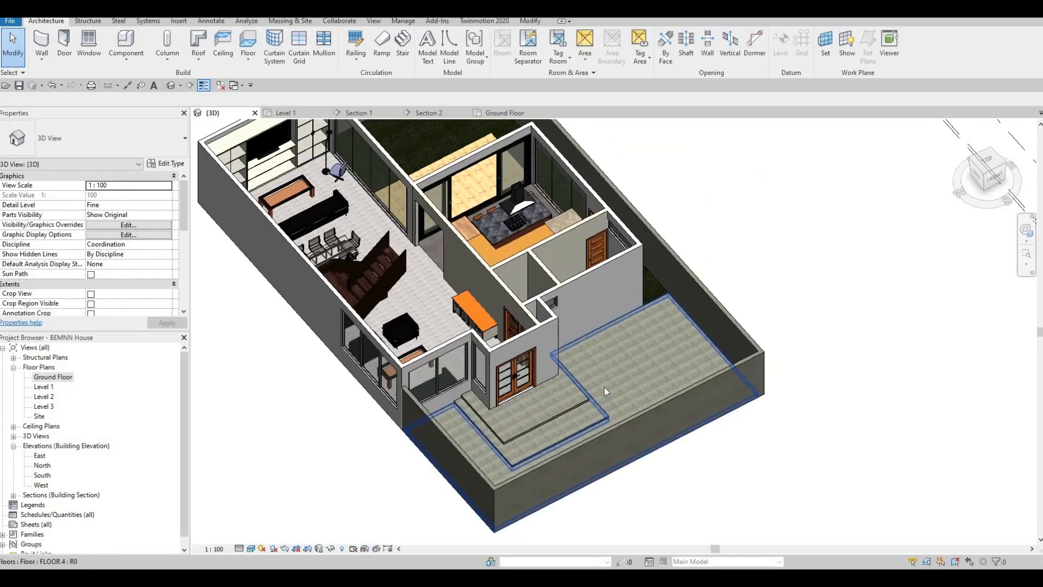
pyautogui.scroll(-2, 605, 388)
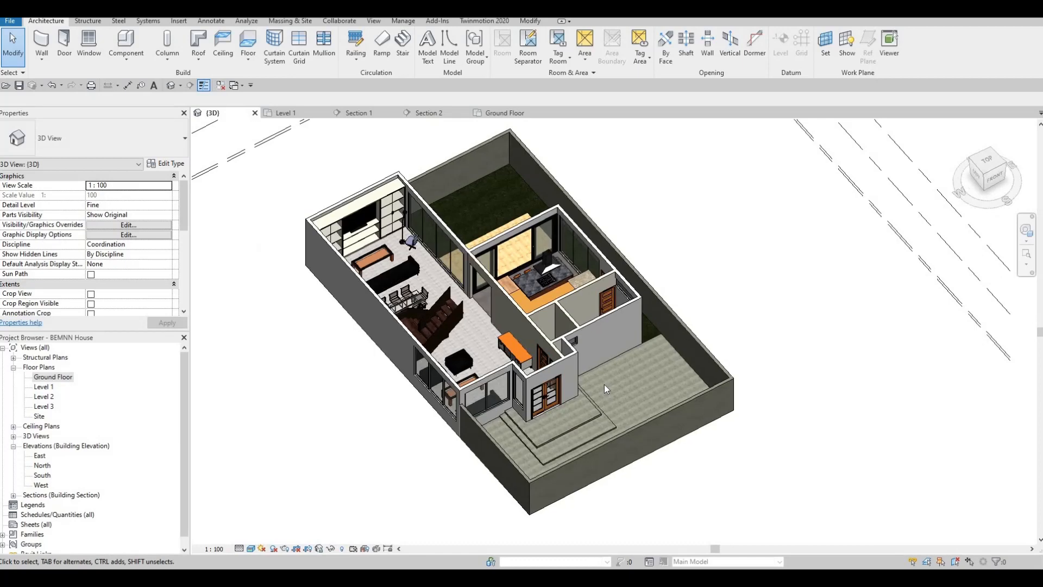